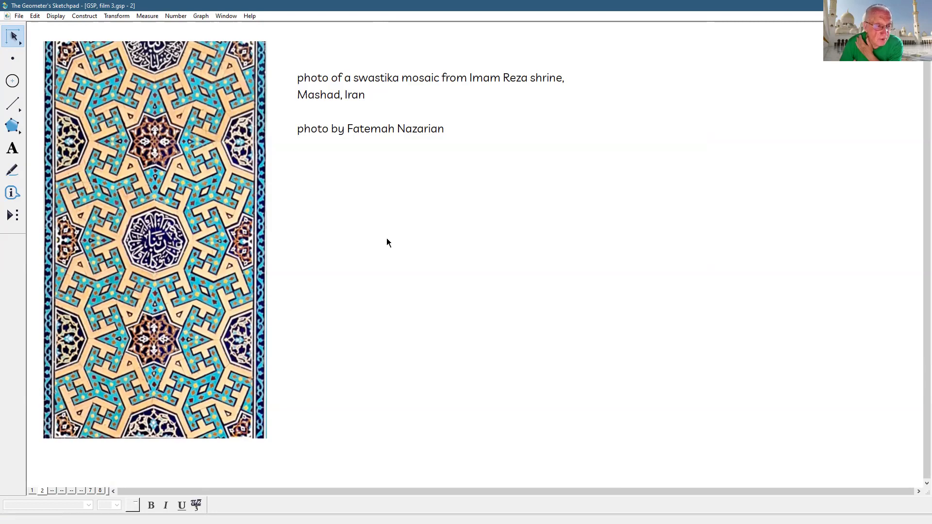
- Draw a vertical segment down the middle of the mosaic photo, make it thicker and color it red
left_click(12, 104)
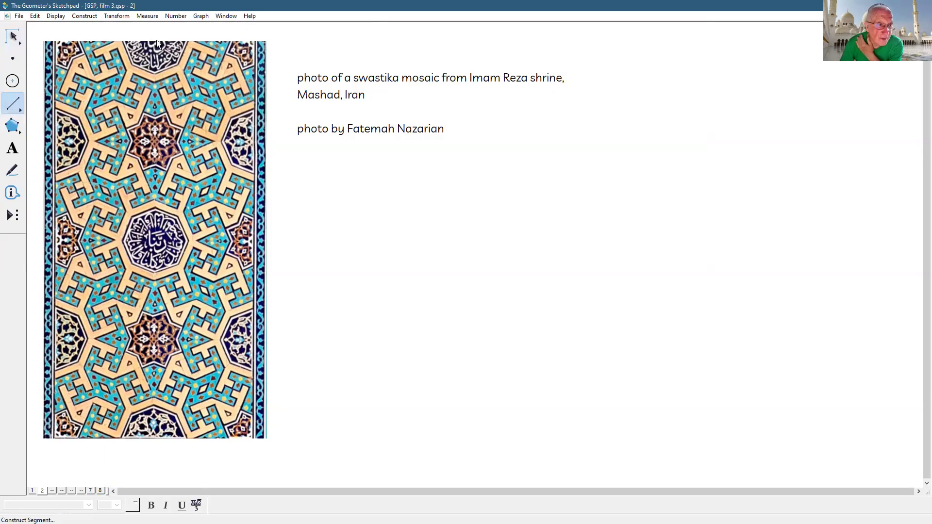
left_click_drag(156, 41, 153, 439)
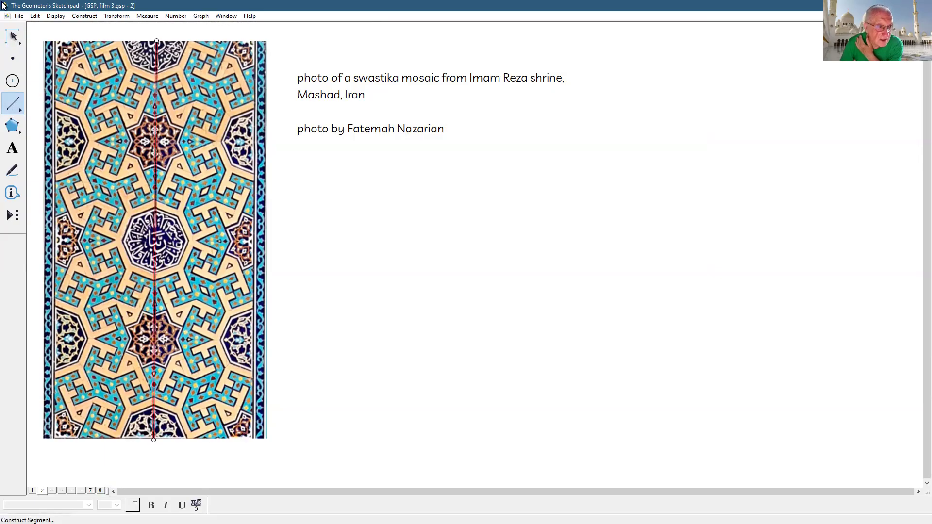
left_click(52, 17)
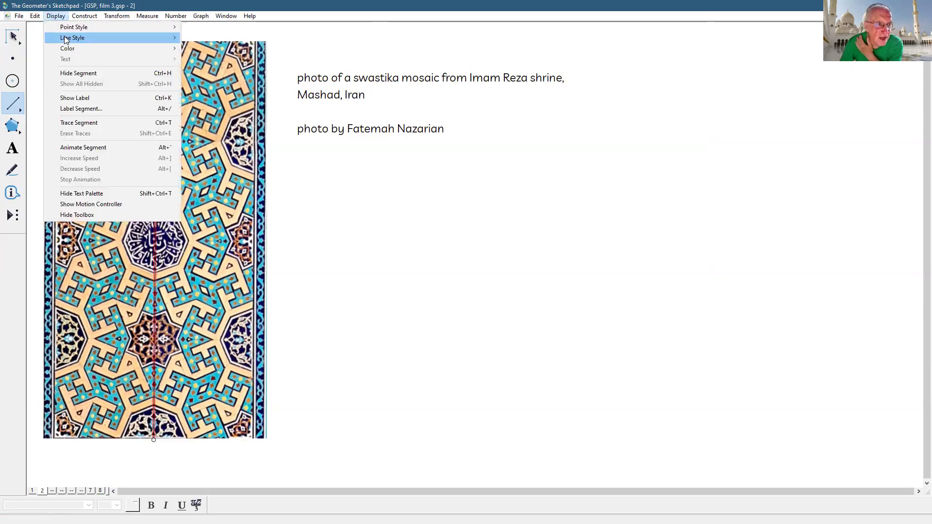
mouse_move(68, 36)
left_click(217, 59)
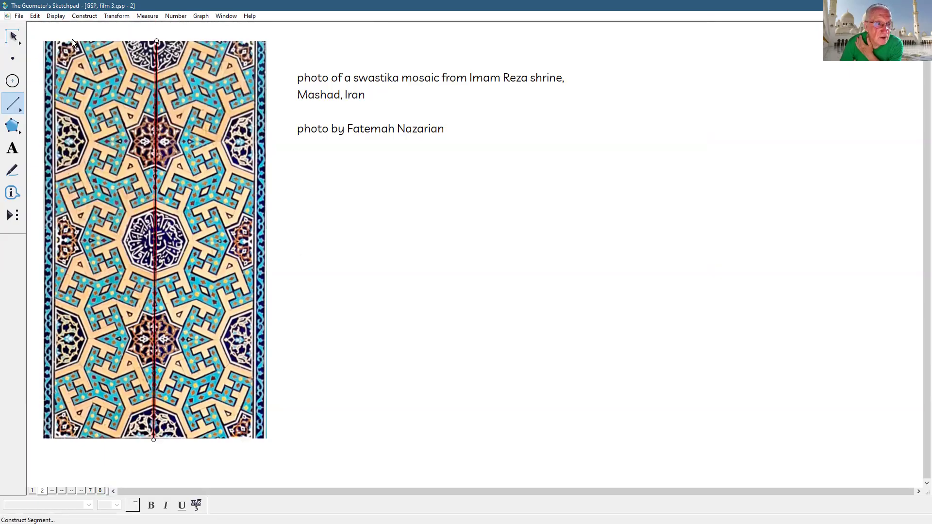
left_click(57, 16)
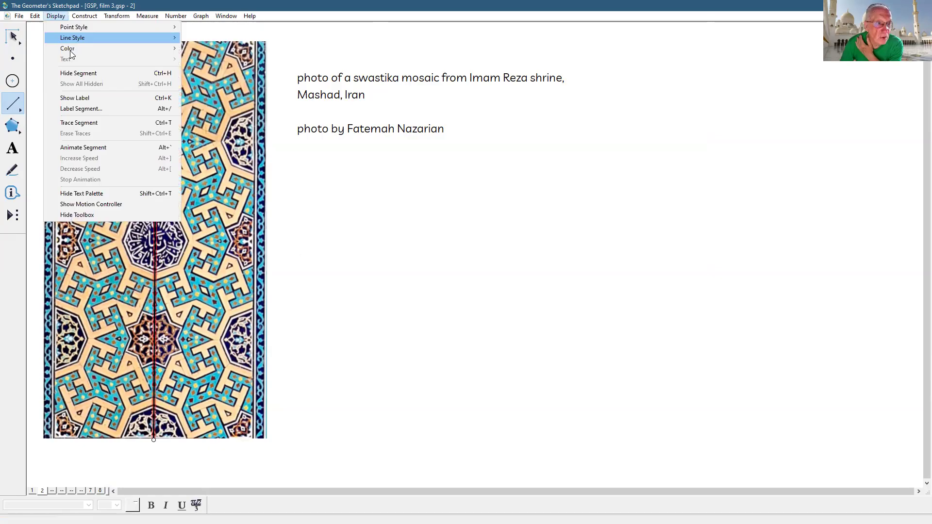
mouse_move(71, 50)
left_click(206, 56)
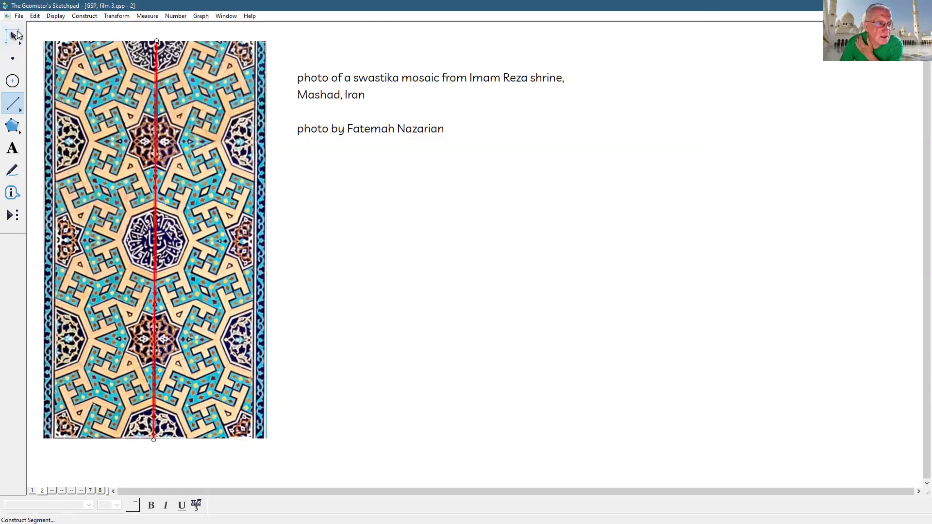
left_click(13, 37)
left_click(327, 189)
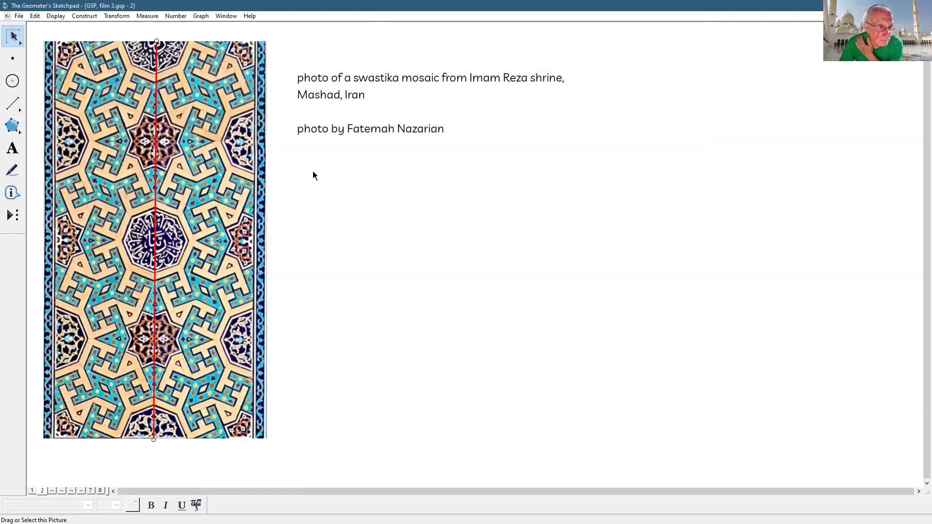
- Draw a horizontal segment across the mosaic through the centre of the upper star and color it red
left_click(4, 109)
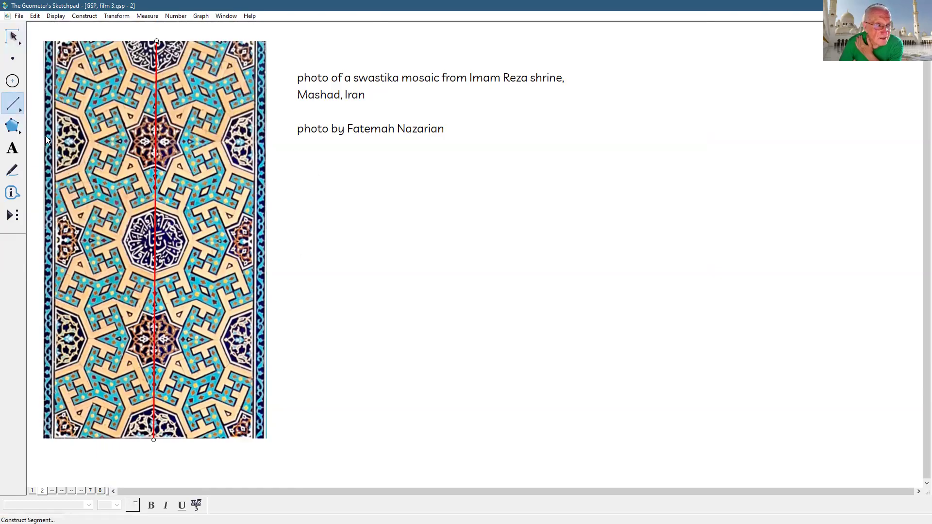
left_click_drag(56, 141, 255, 142)
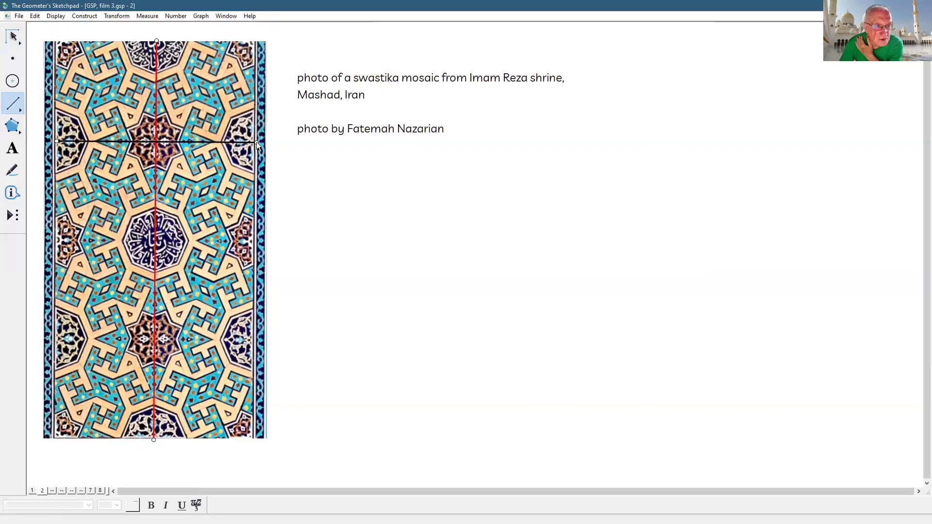
left_click(56, 16)
mouse_move(78, 49)
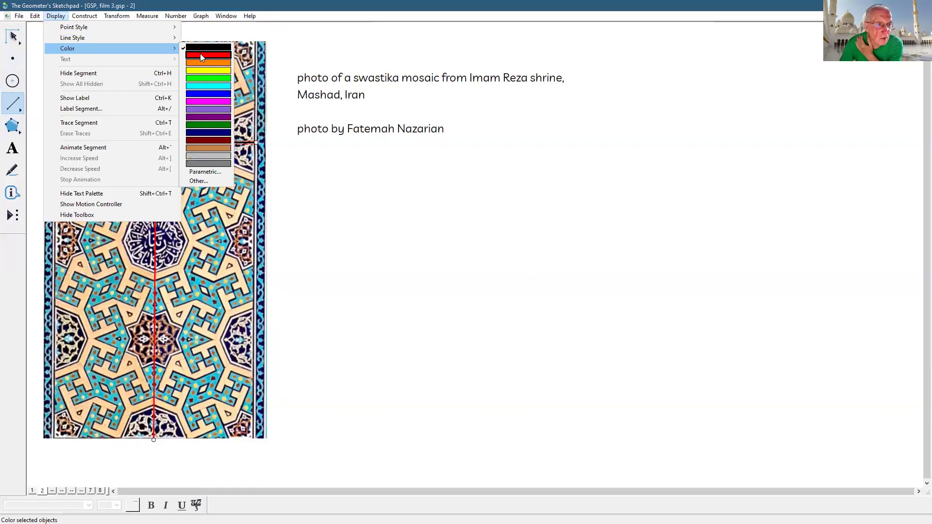
left_click(201, 57)
key("Escape")
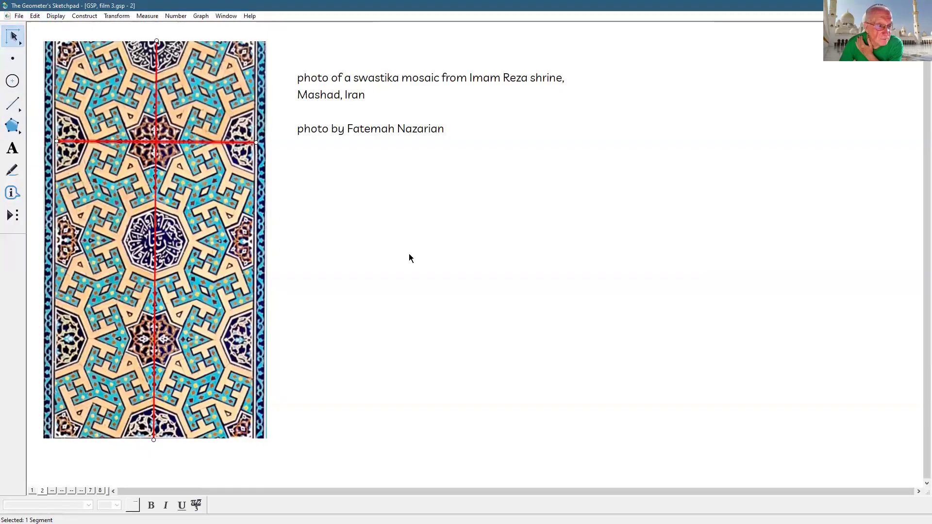
- Draw a horizontal segment across the mosaic through the central medallion
left_click(12, 103)
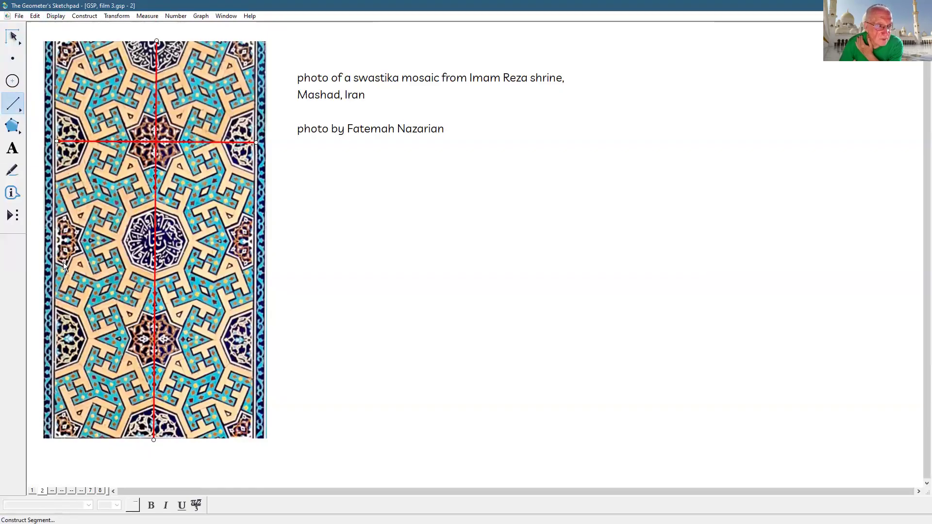
left_click_drag(58, 240, 251, 239)
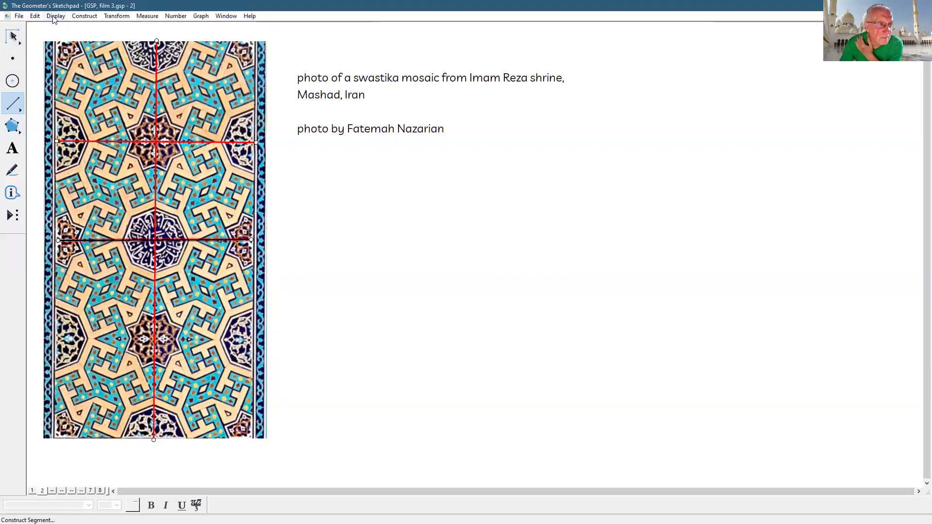
- Turn on Update Automatically When Applying New Colors in this sketch's color preferences
left_click(34, 17)
left_click(67, 202)
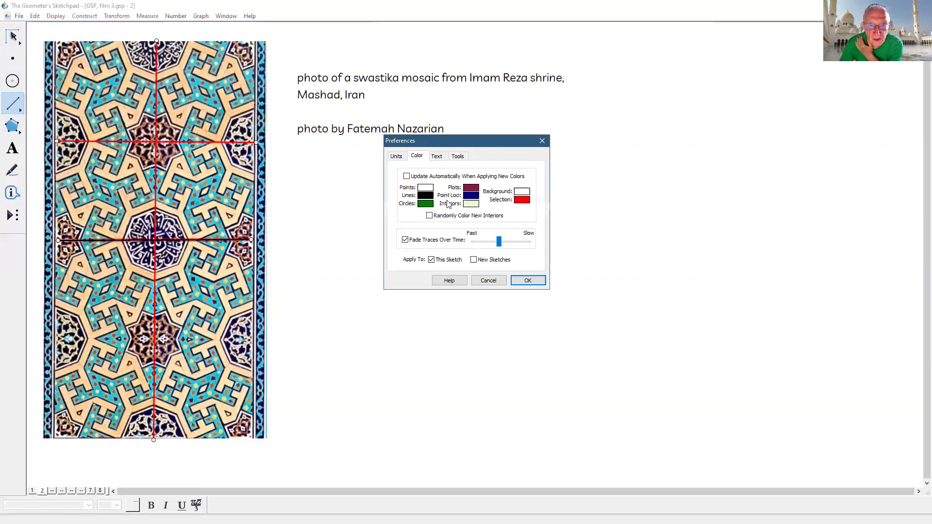
left_click(407, 177)
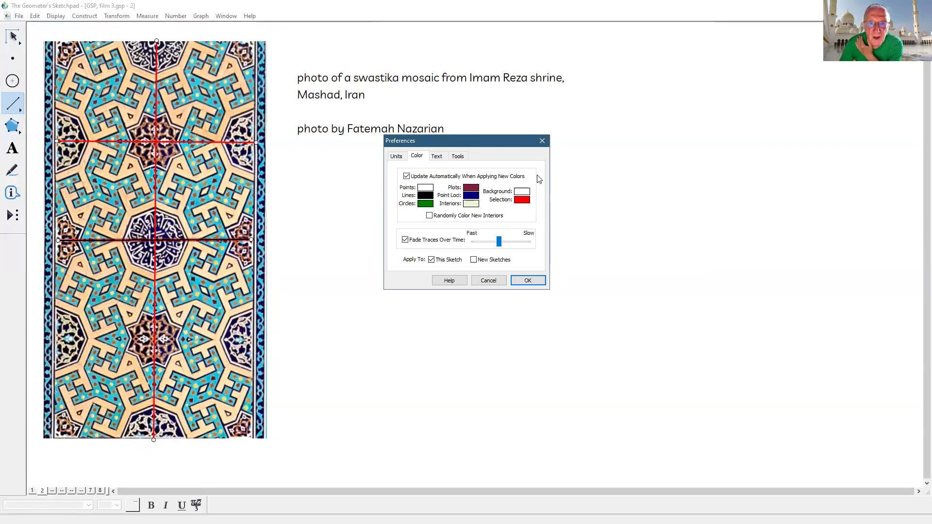
left_click(522, 286)
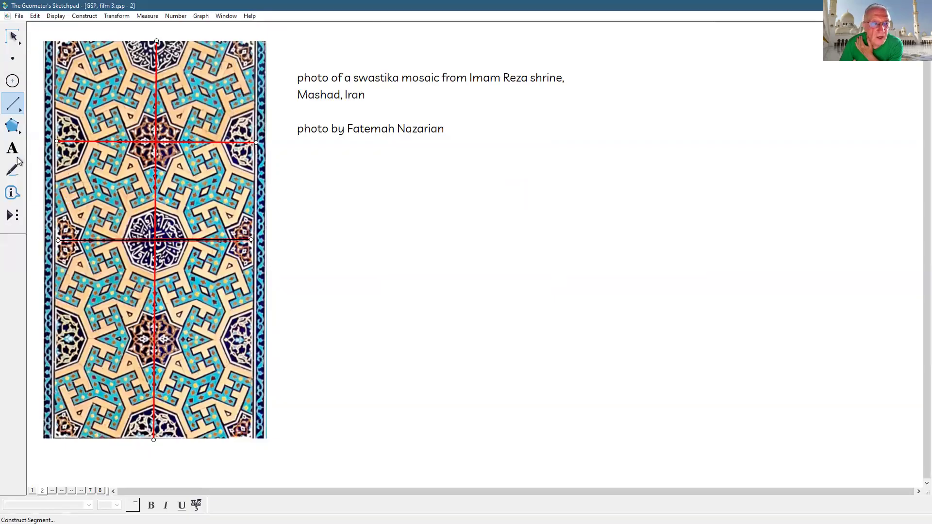
- Color the segment through the central medallion red and draw another horizontal segment through the centre of the lower star
left_click(49, 16)
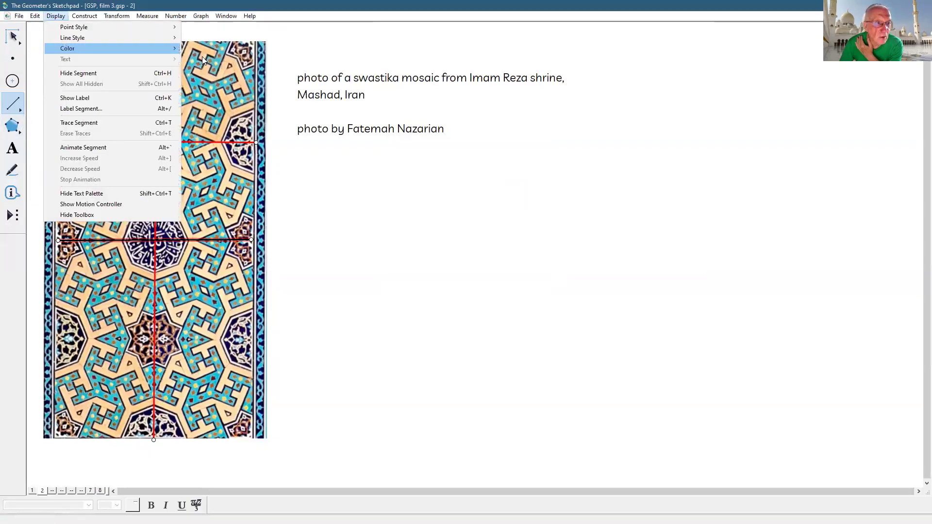
mouse_move(65, 49)
left_click(354, 325)
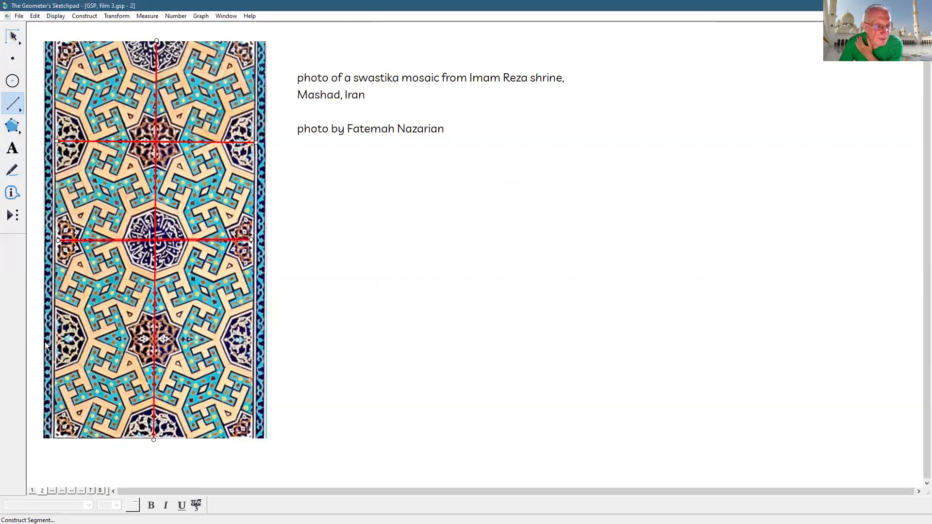
left_click_drag(88, 342, 253, 339)
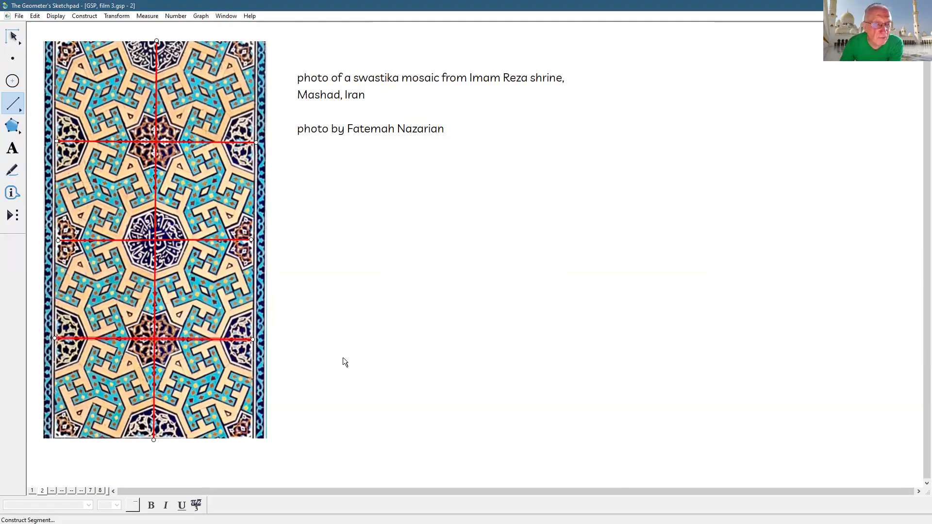
key("Escape")
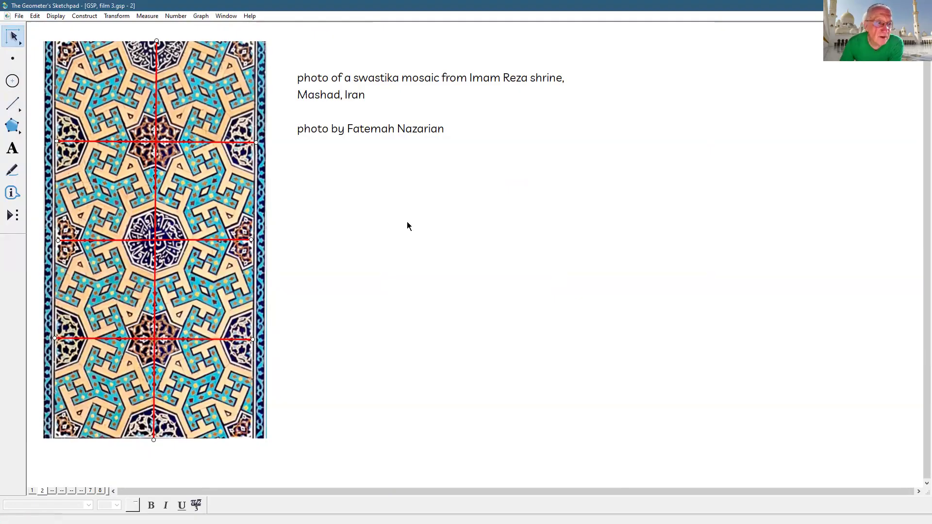
- Lower the opacity of the mosaic picture to 51% in its properties
right_click(229, 187)
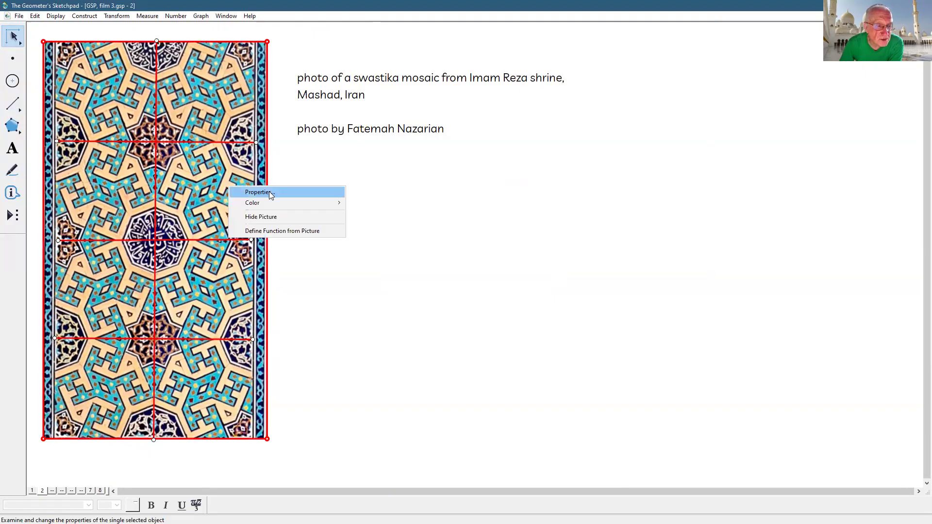
left_click(412, 210)
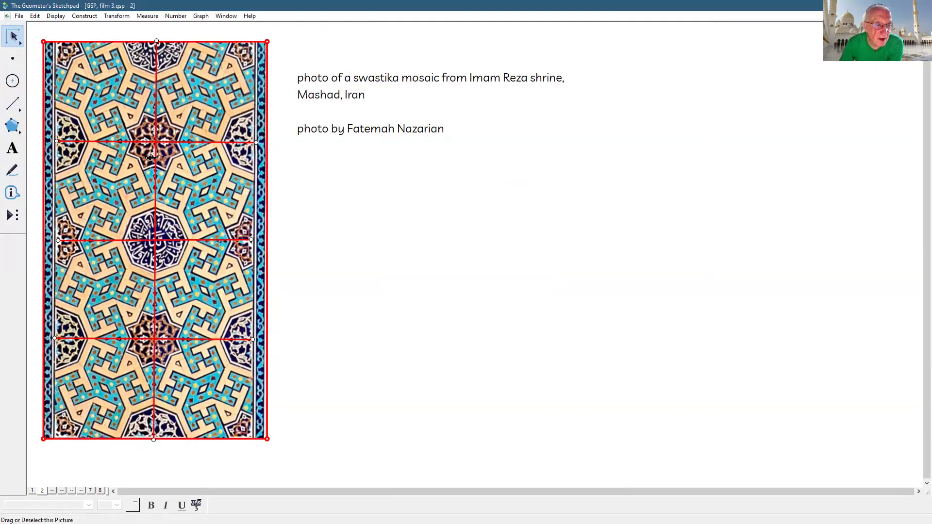
right_click(187, 164)
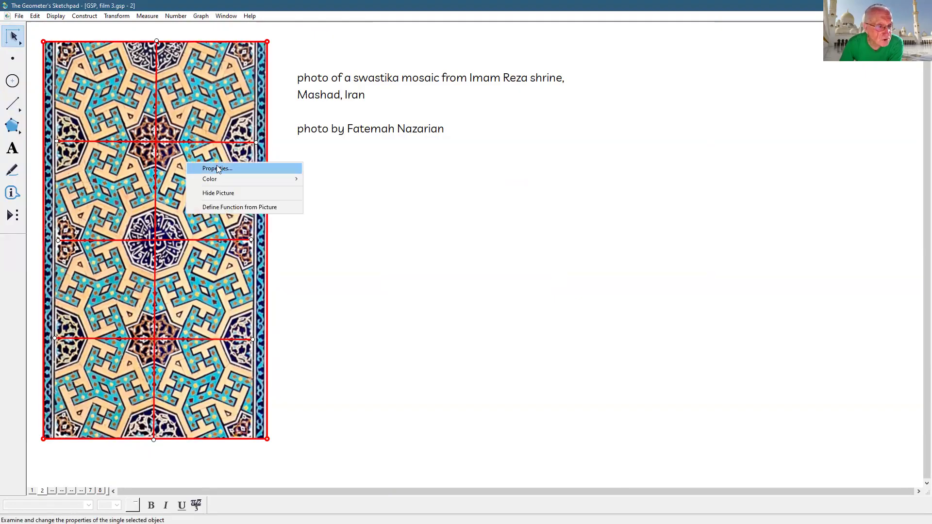
left_click(217, 169)
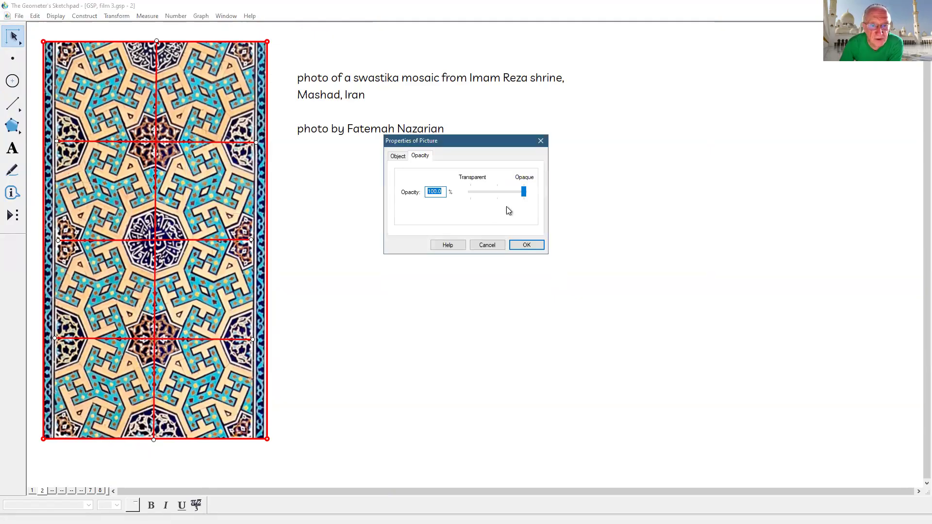
left_click_drag(523, 194, 497, 202)
left_click(398, 156)
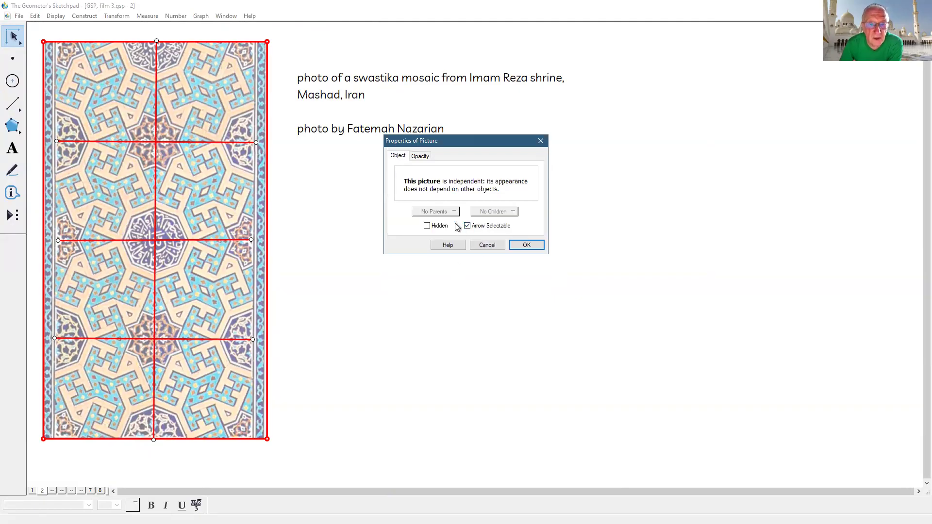
left_click(419, 156)
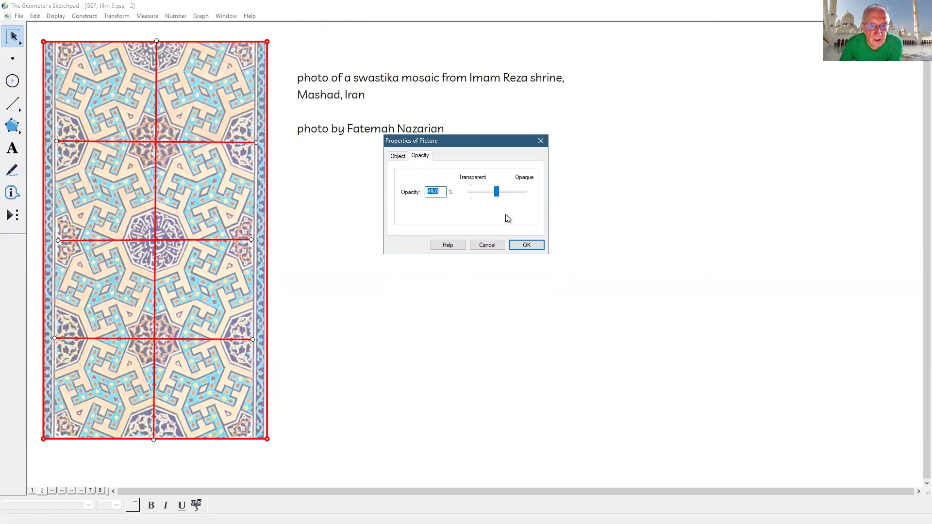
left_click(437, 191)
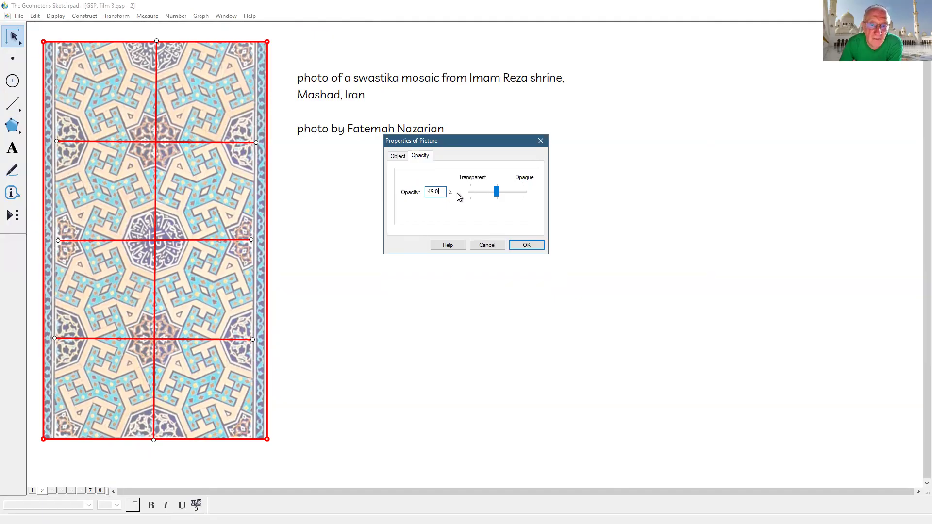
left_click_drag(495, 193, 500, 193)
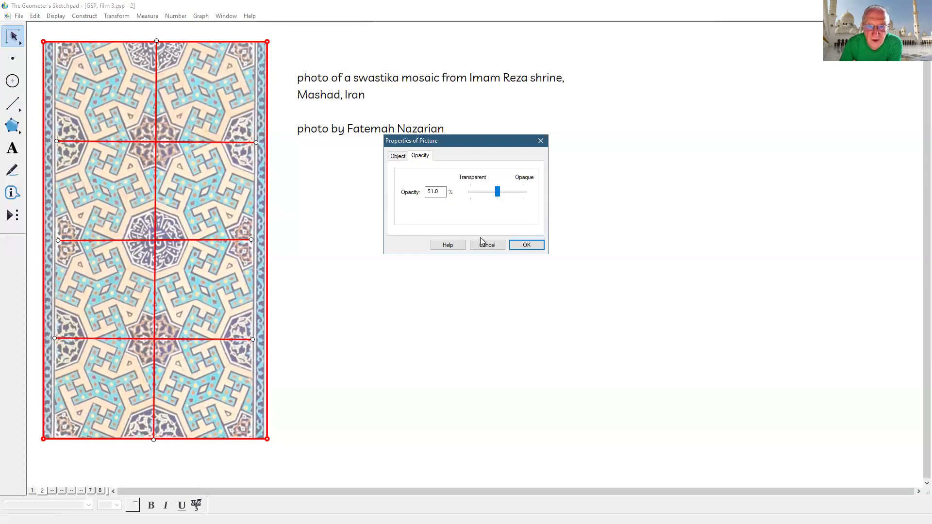
- Turn off Arrow Selectable for the mosaic picture and apply the property changes
left_click(402, 156)
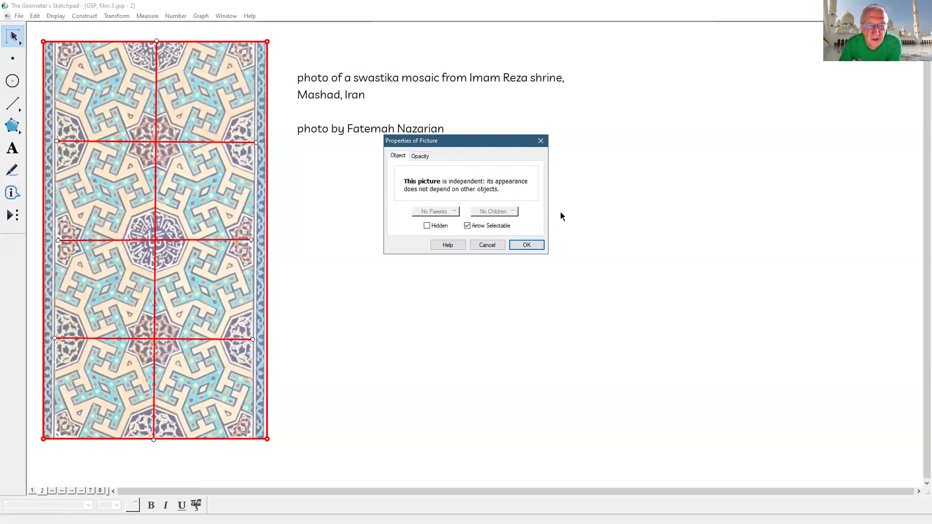
left_click(487, 227)
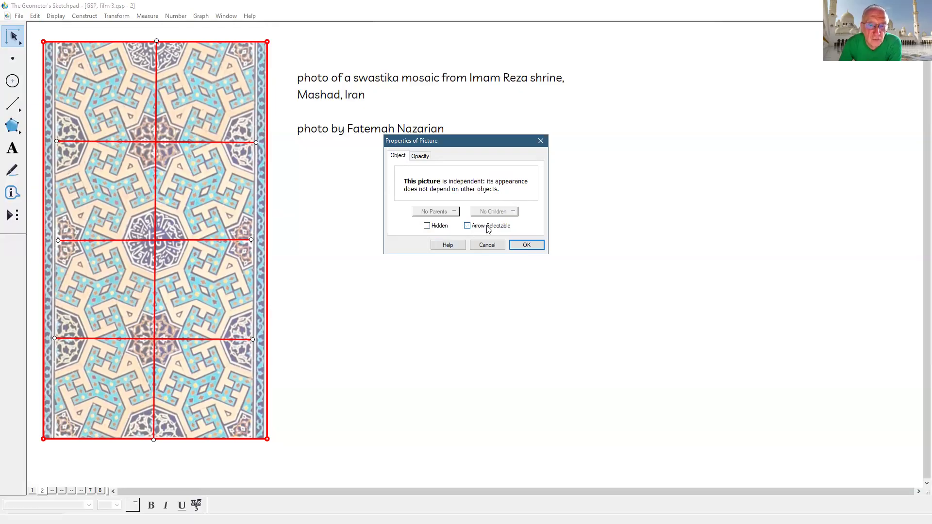
left_click(527, 245)
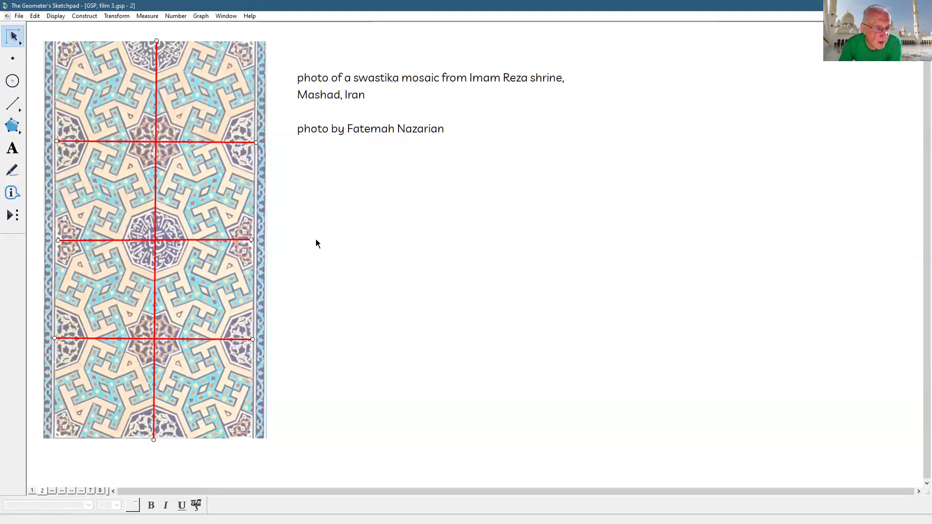
left_click(256, 242)
left_click_drag(13, 38, 29, 38)
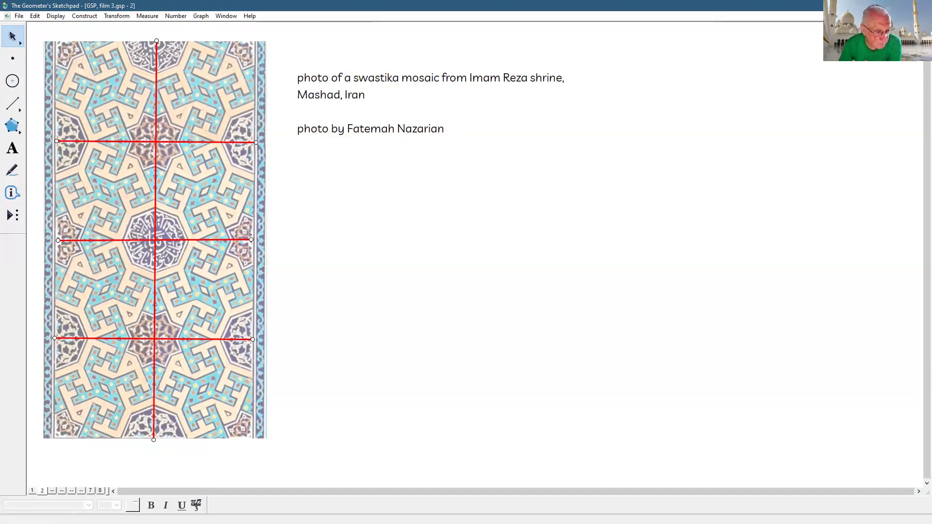
- On page 8, draw a vertical segment from the star's centre down to the base of the half medallion below it
left_click(90, 491)
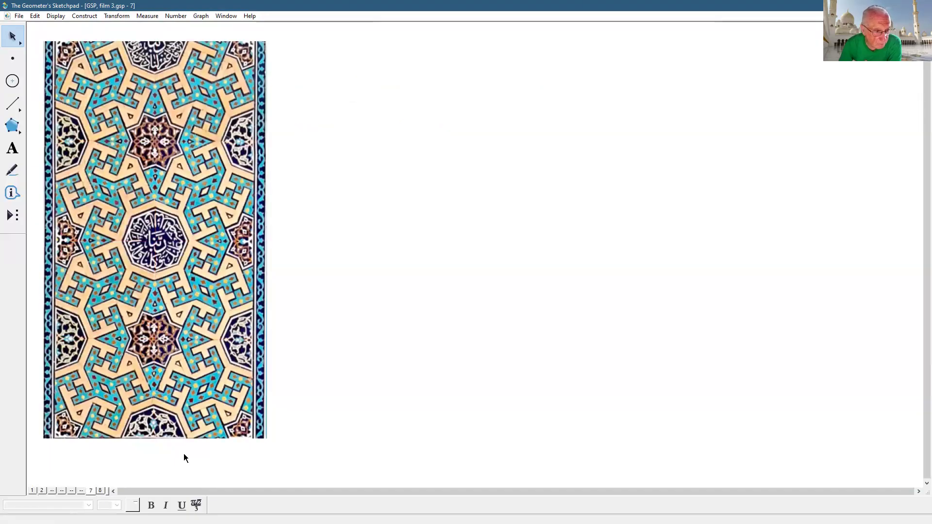
left_click(101, 490)
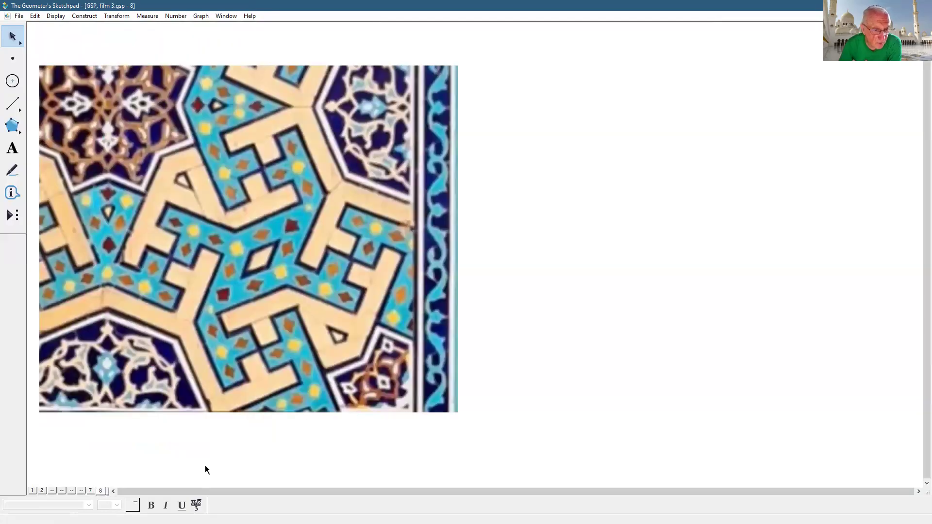
left_click(13, 104)
left_click_drag(106, 104, 106, 408)
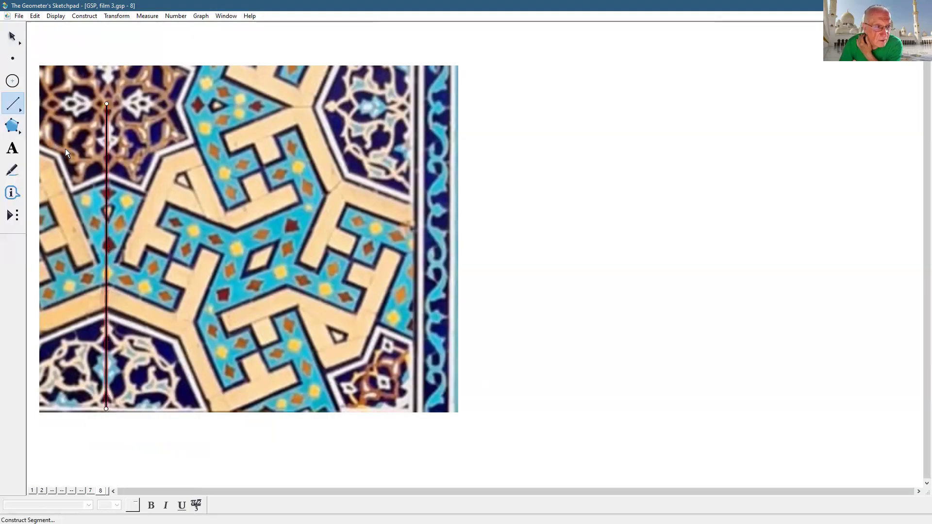
- Color the vertical segment red and complete the four-sided frame around the pattern unit with segments along its remaining three sides
left_click(57, 18)
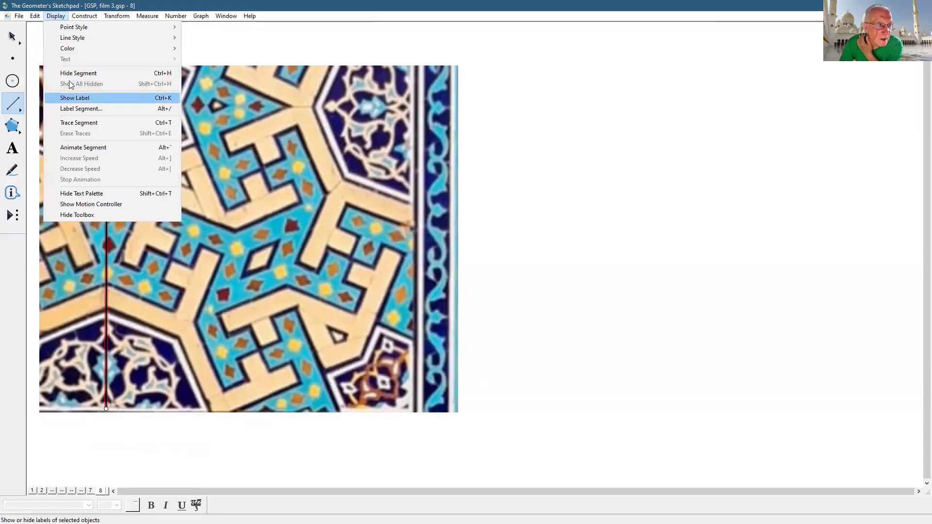
mouse_move(71, 50)
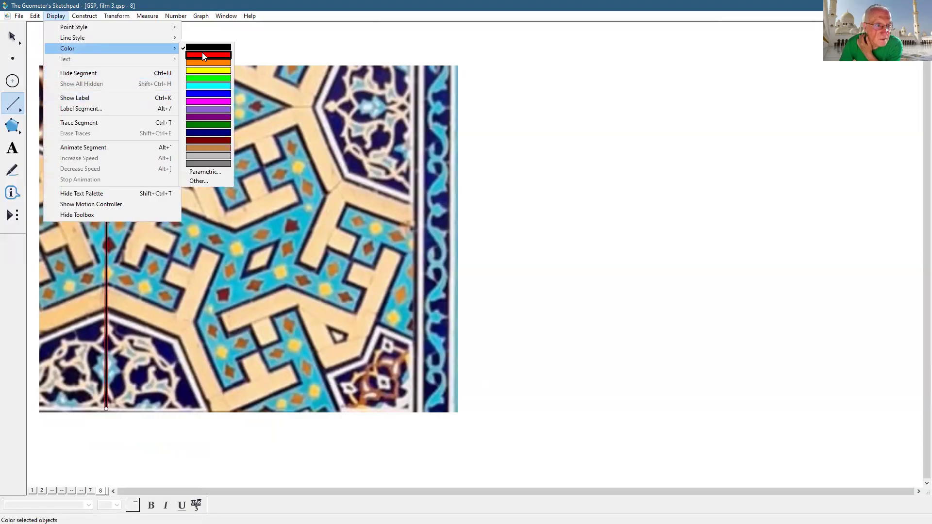
left_click(203, 56)
left_click_drag(107, 103, 409, 99)
left_click_drag(107, 408, 409, 99)
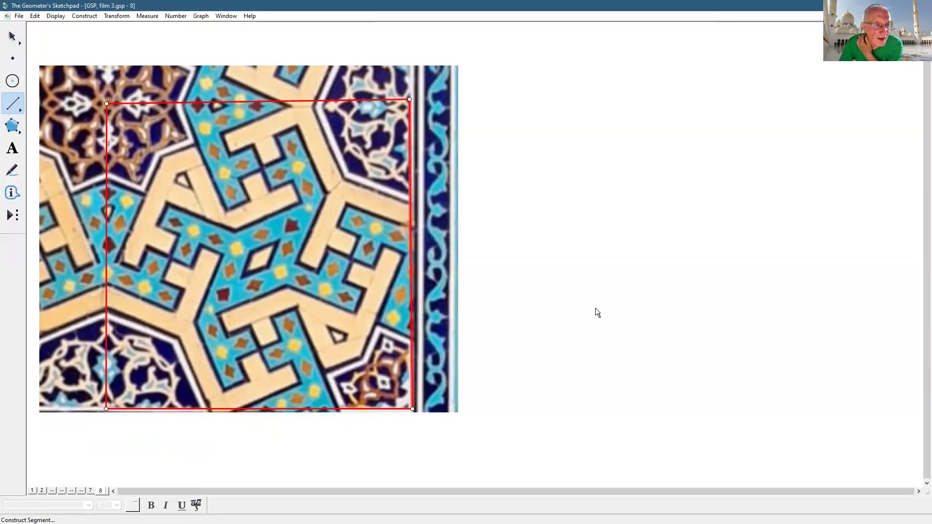
- Outline the upper swastika square with four segments along the tile edges, starting at the star medallion's notch
left_click(196, 143)
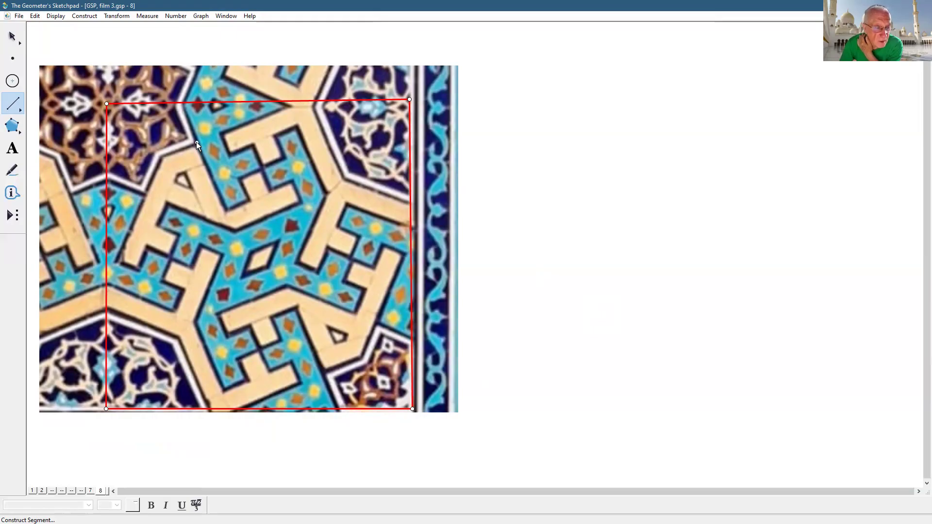
left_click(232, 234)
left_click(197, 142)
left_click(262, 117)
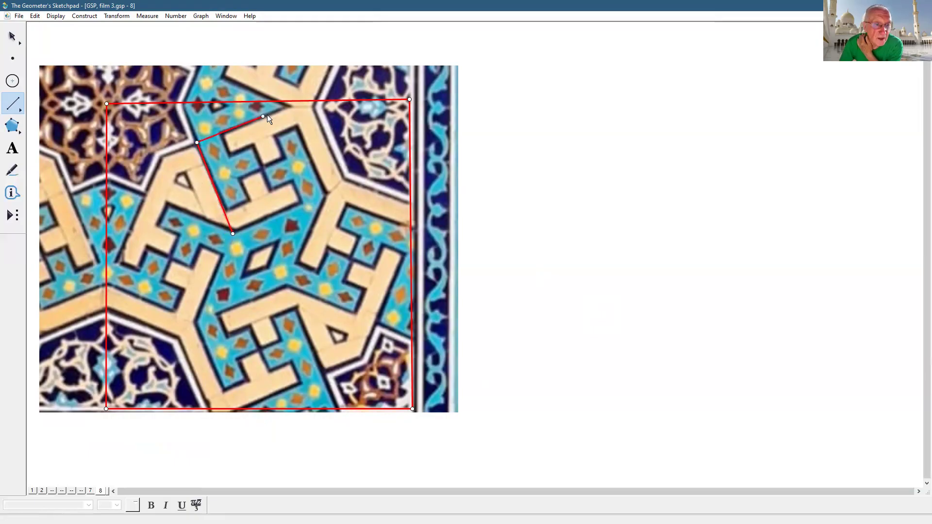
left_click(285, 107)
left_click(285, 106)
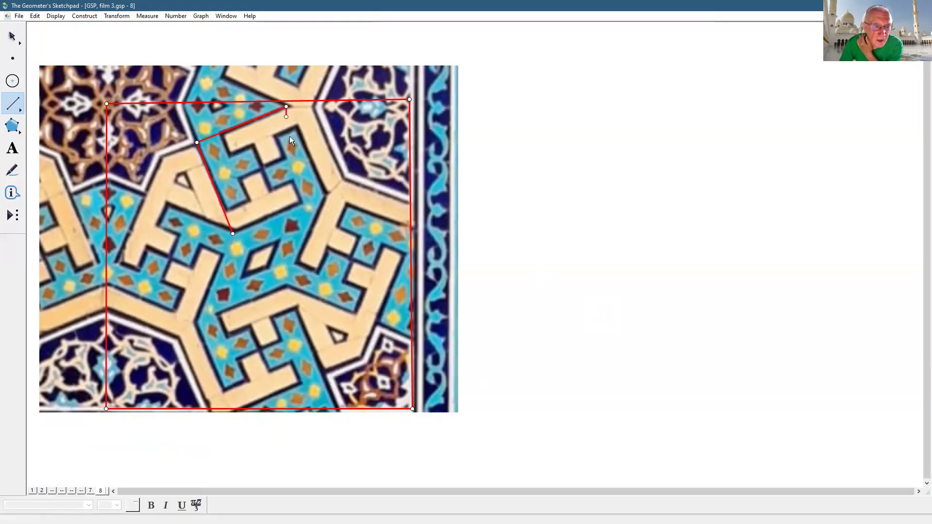
left_click(325, 194)
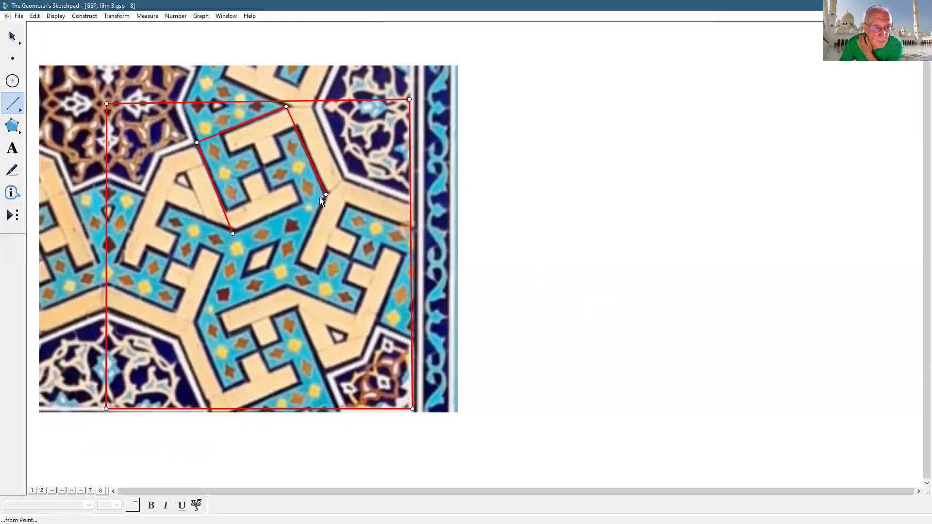
left_click(233, 233)
- Outline the swastika square beside the right frame edge with segments sharing the upper square's lower-right corner
left_click(325, 195)
left_click(285, 286)
left_click_drag(378, 322, 411, 237)
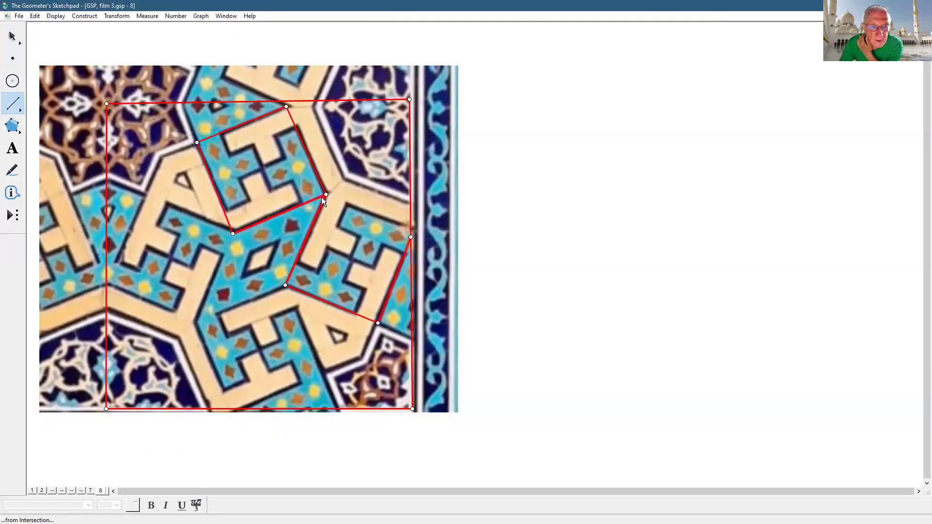
left_click_drag(322, 197, 409, 226)
- Outline the left swastika square with segments linking the star's lower point, the frame's left side and the upper square's bottom corner
left_click_drag(145, 194, 106, 285)
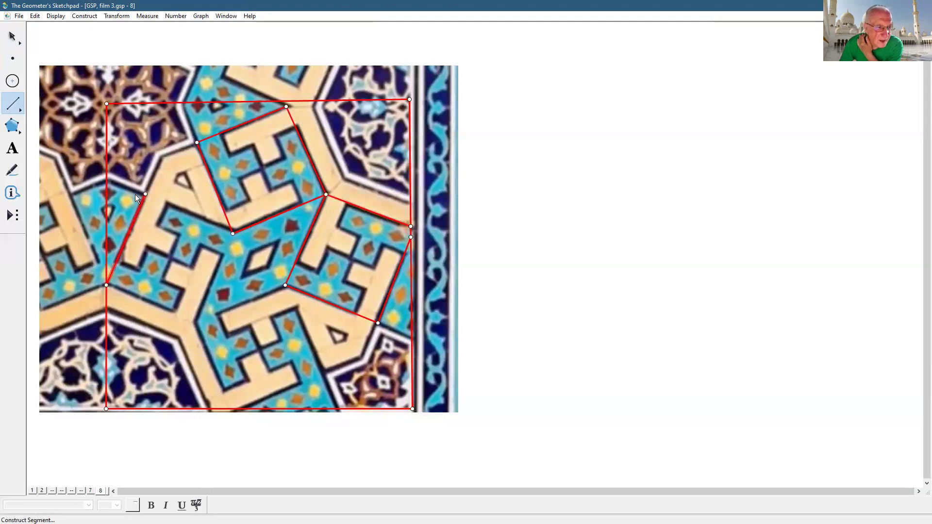
left_click_drag(145, 194, 157, 202)
mouse_move(221, 229)
left_mouse_down()
mouse_move(232, 233)
mouse_move(194, 322)
left_mouse_up()
left_click_drag(194, 322, 106, 284)
- Outline the lower swastika square down to the frame's base and nudge the upper square's top corner onto the pattern
left_click_drag(194, 322, 285, 285)
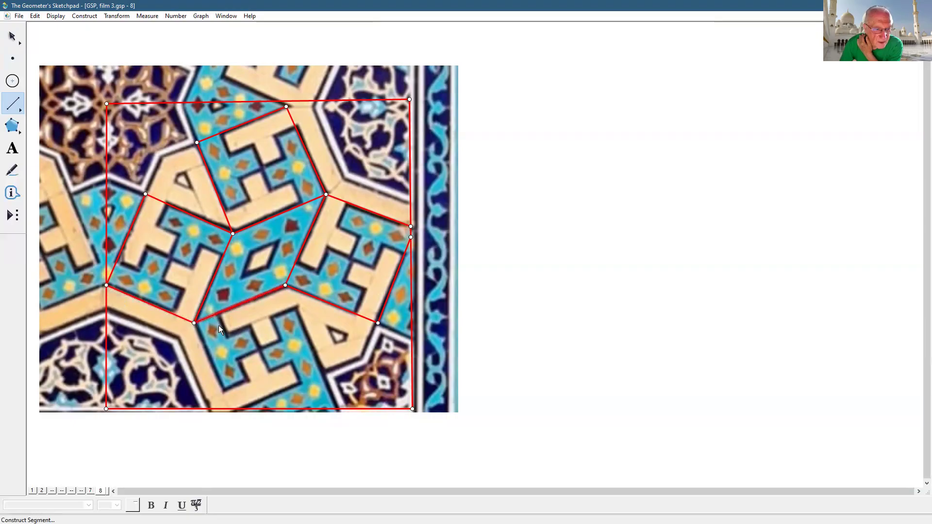
mouse_move(195, 323)
left_mouse_down()
mouse_move(227, 408)
mouse_move(321, 372)
mouse_move(285, 285)
left_mouse_up()
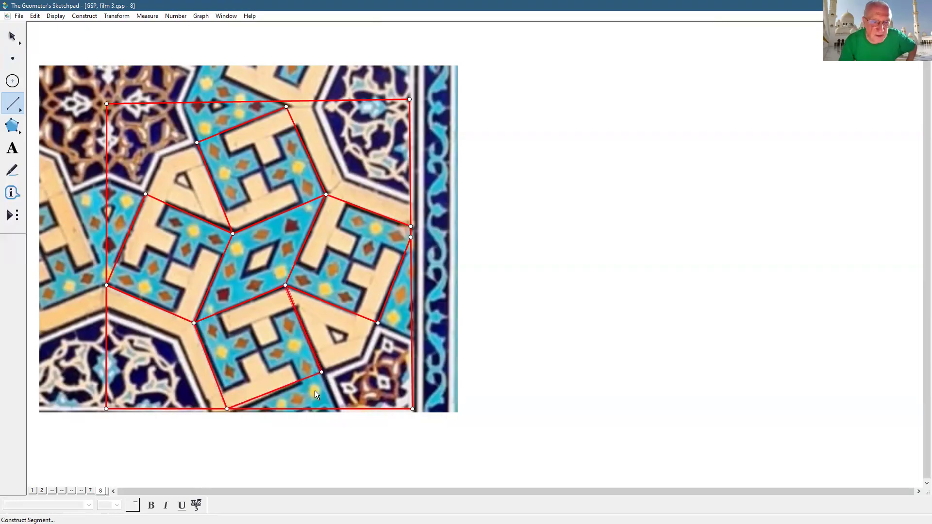
left_click(12, 37)
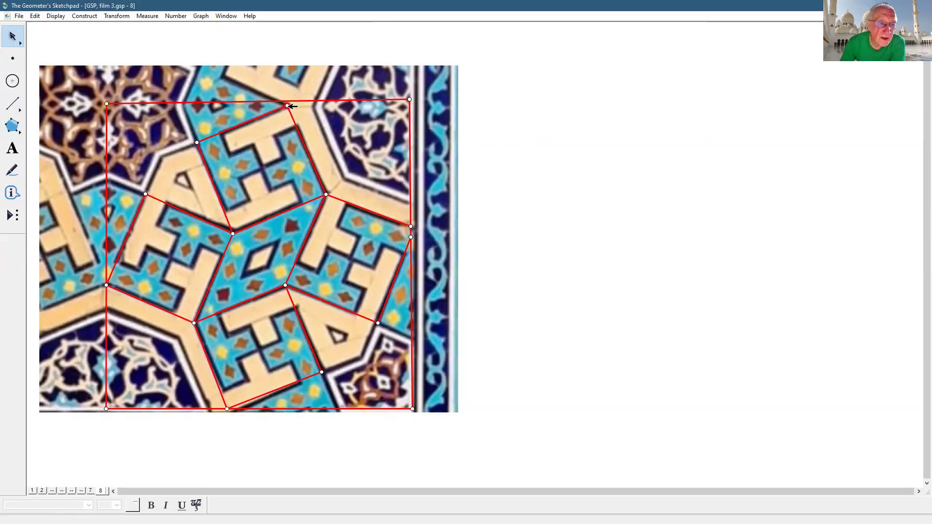
- Trace the star medallion edges inside the frame's upper-left and lower-right corners with connected segments
left_click(13, 103)
left_click_drag(180, 104, 106, 183)
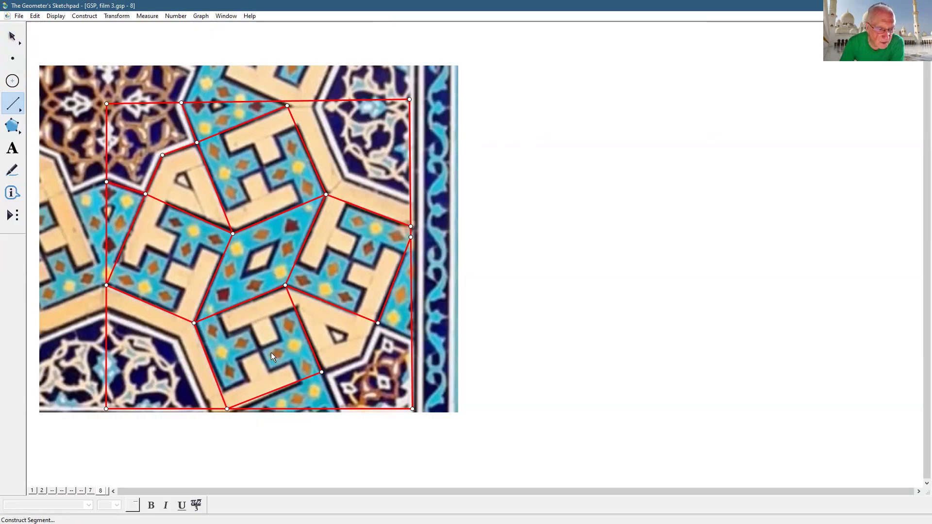
mouse_move(321, 371)
left_mouse_down()
mouse_move(339, 412)
mouse_move(378, 323)
mouse_move(412, 341)
left_mouse_up()
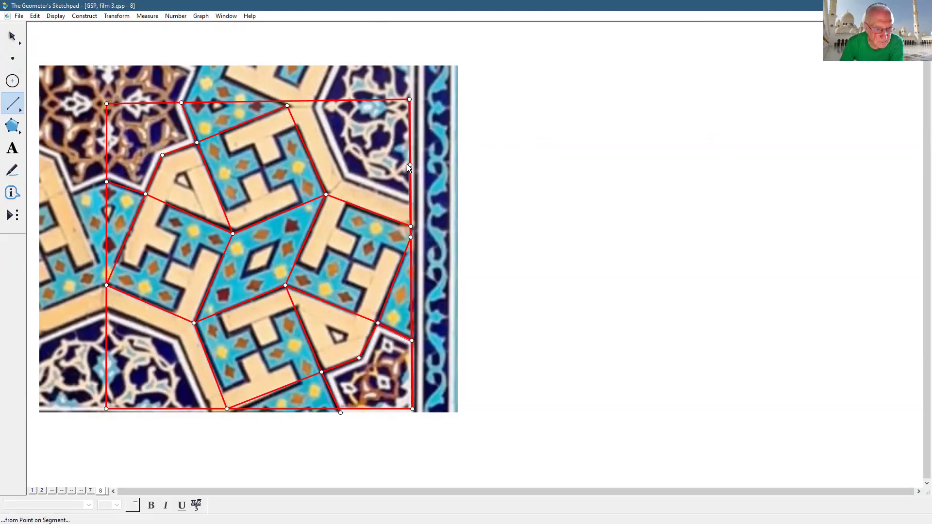
key("Escape")
left_click(568, 203)
- Hide the mosaic picture through its properties to examine the red line network alone, and undo the hiding
right_click(349, 156)
left_click(378, 159)
left_click(427, 226)
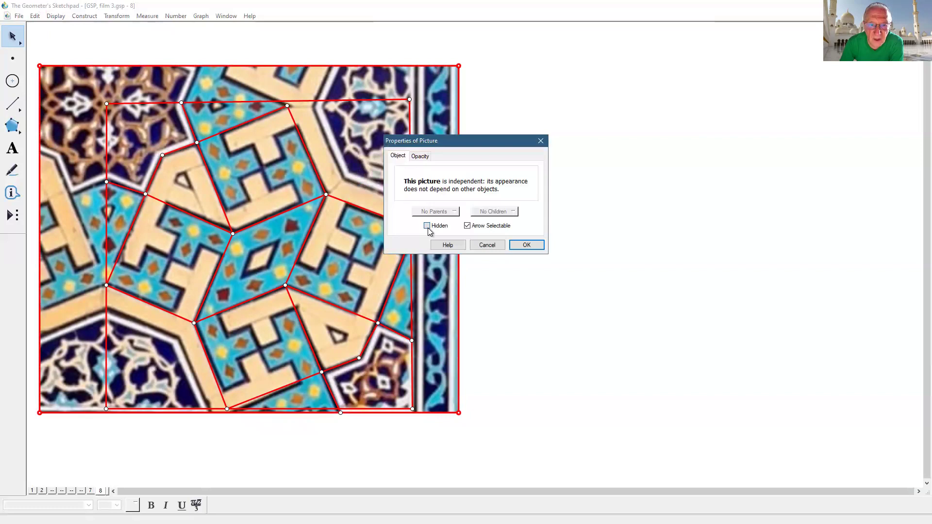
left_click(525, 245)
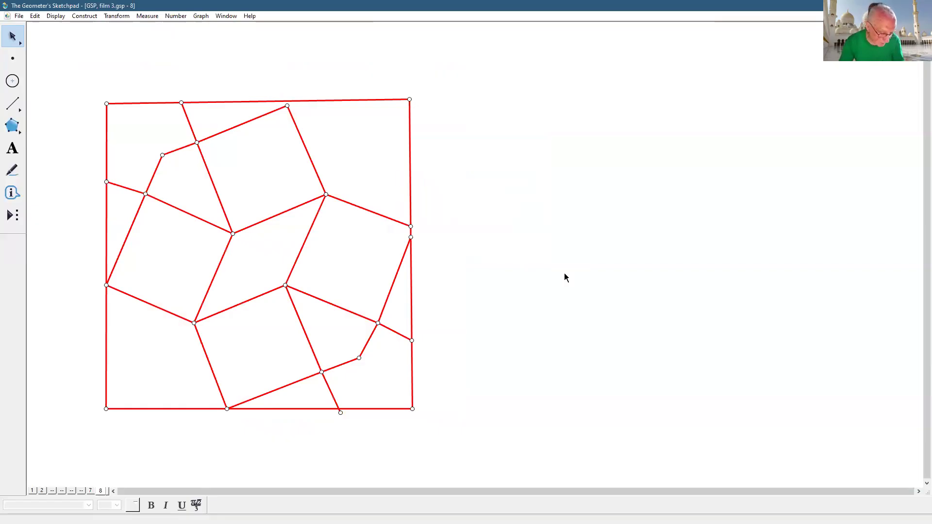
key("ctrl+z")
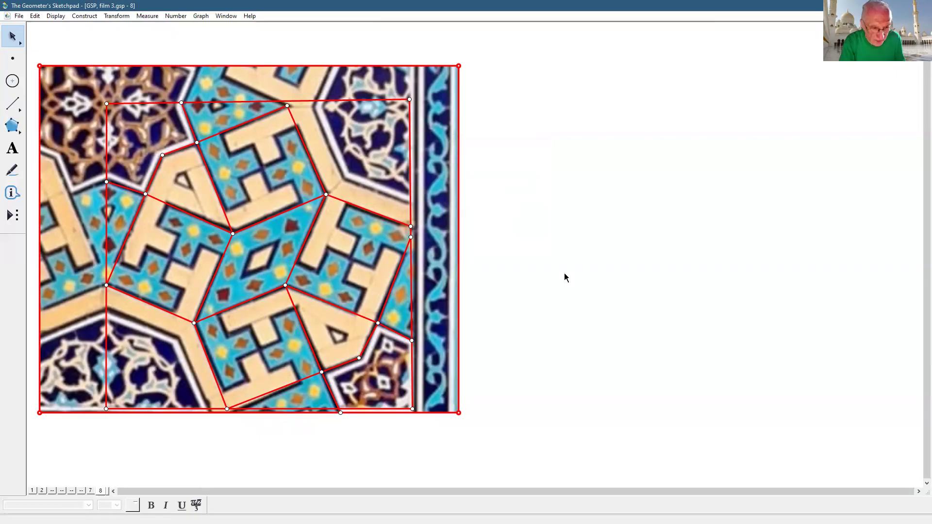
left_click(573, 245)
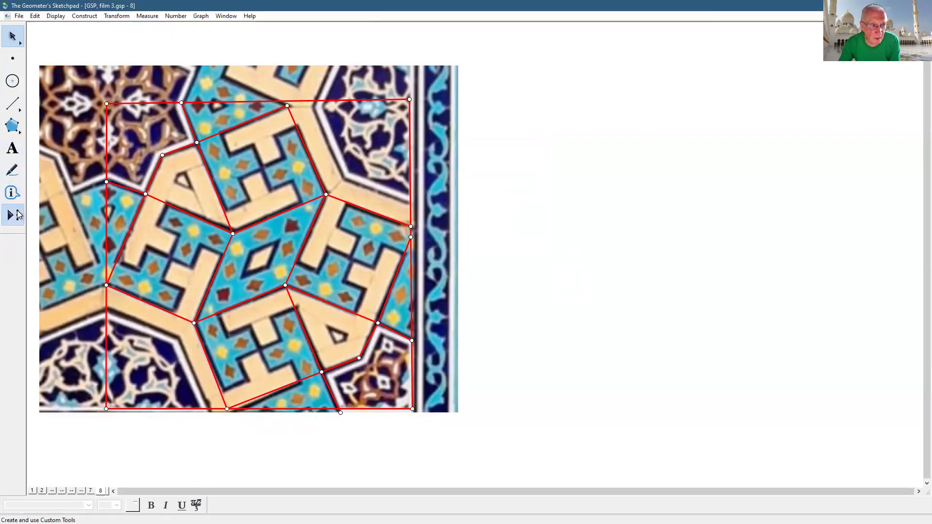
- Construct a large square in the empty area beside the picture with the square (4) custom tool
left_click(18, 215)
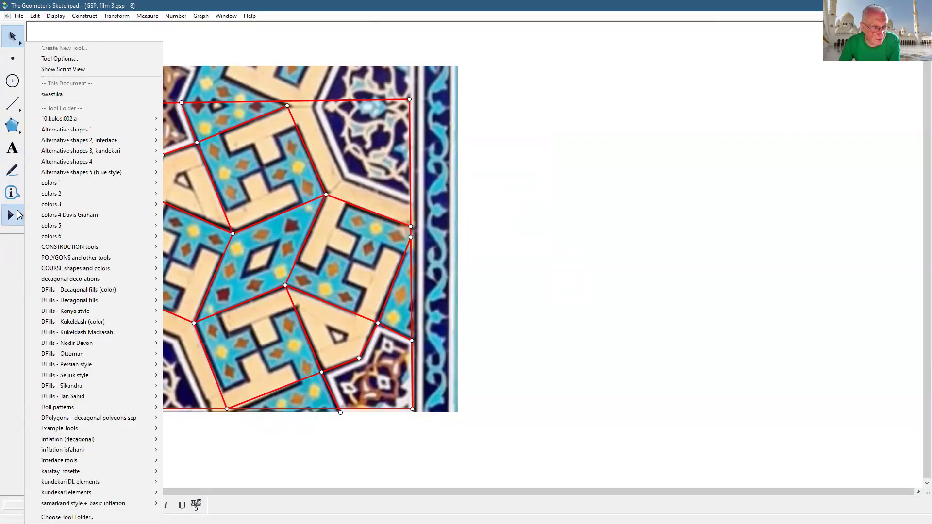
mouse_move(85, 259)
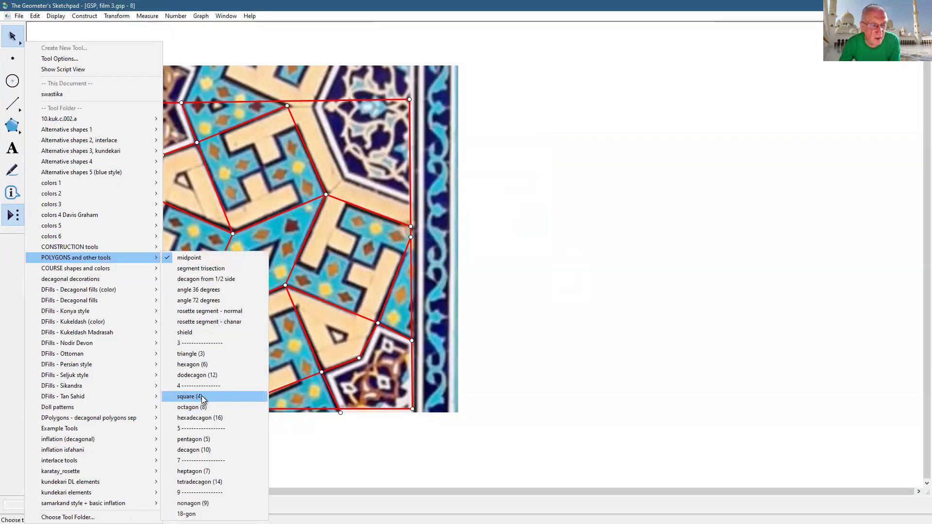
left_click(189, 396)
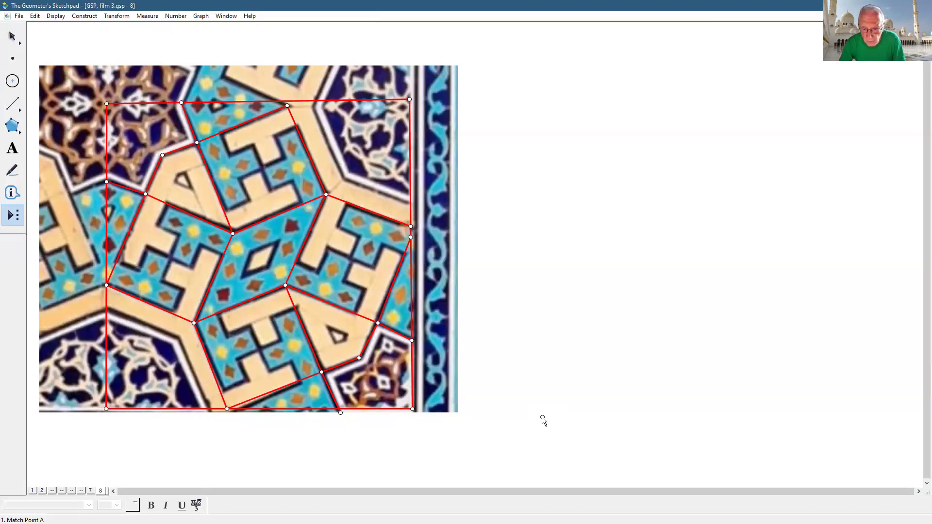
left_click(543, 417)
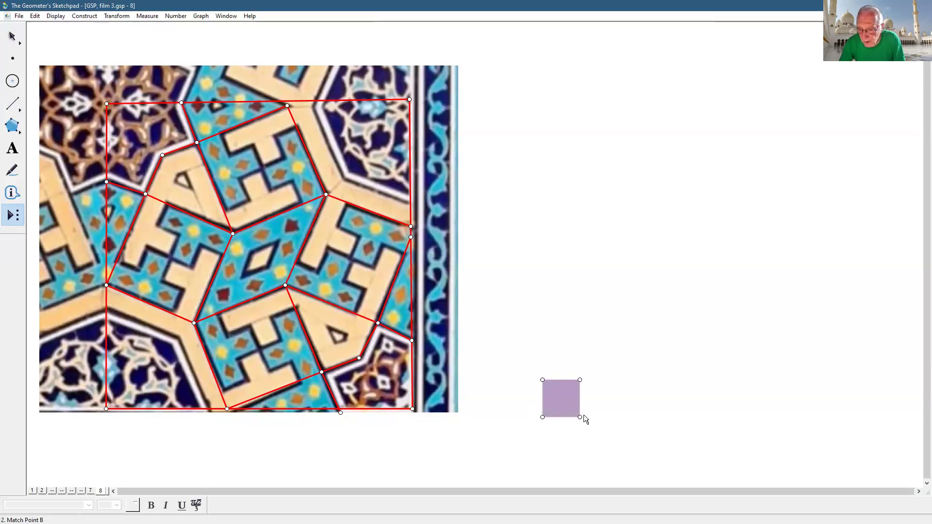
left_click(740, 417)
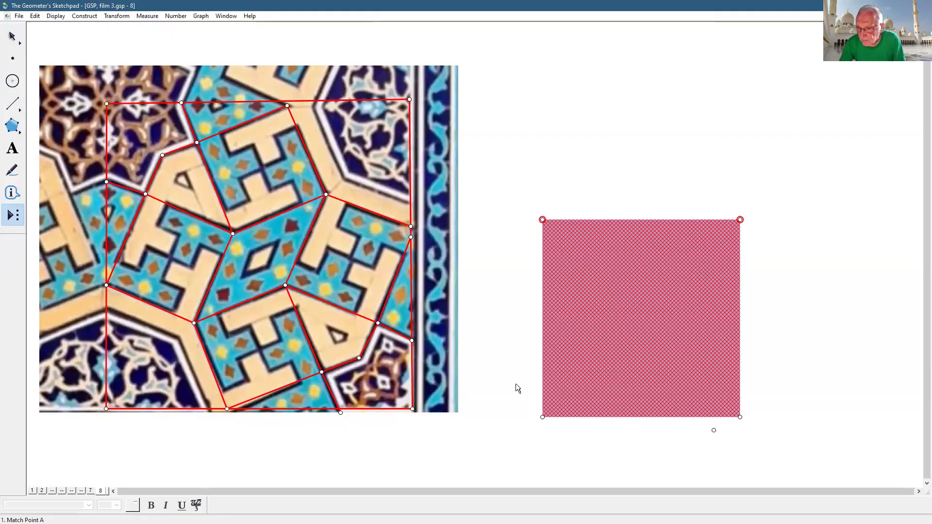
left_click(2, 30)
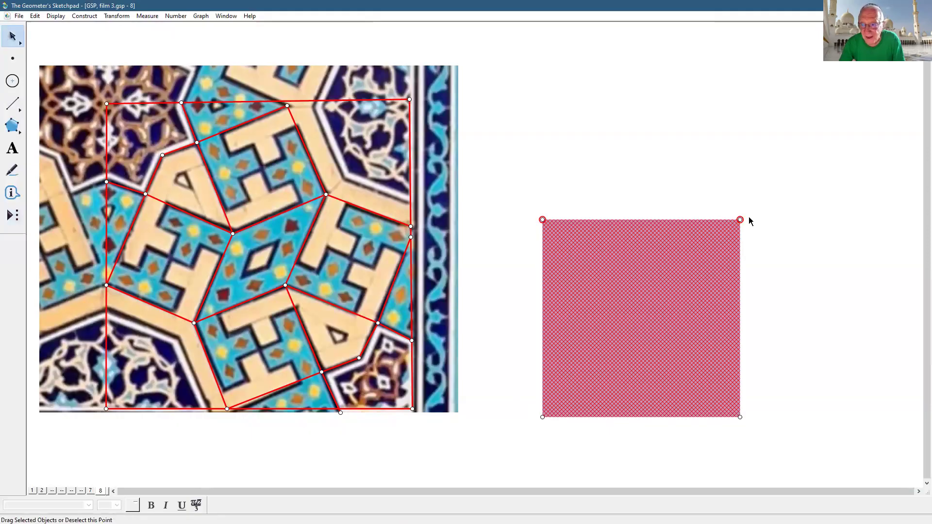
left_click(755, 214)
- Draw segments along all four sides of the new purple square
left_click(12, 103)
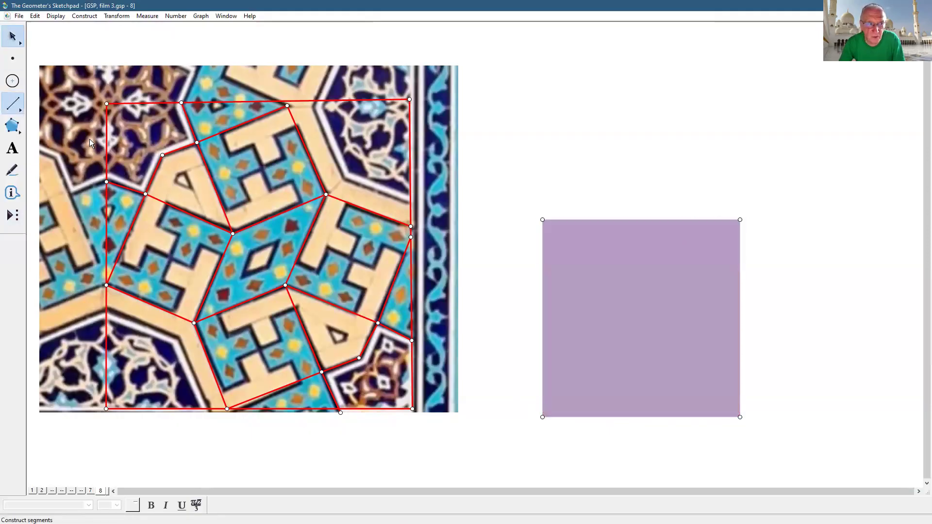
mouse_move(542, 220)
left_mouse_down()
mouse_move(543, 417)
mouse_move(739, 417)
mouse_move(730, 368)
mouse_move(741, 222)
mouse_move(578, 231)
mouse_move(542, 221)
left_mouse_up()
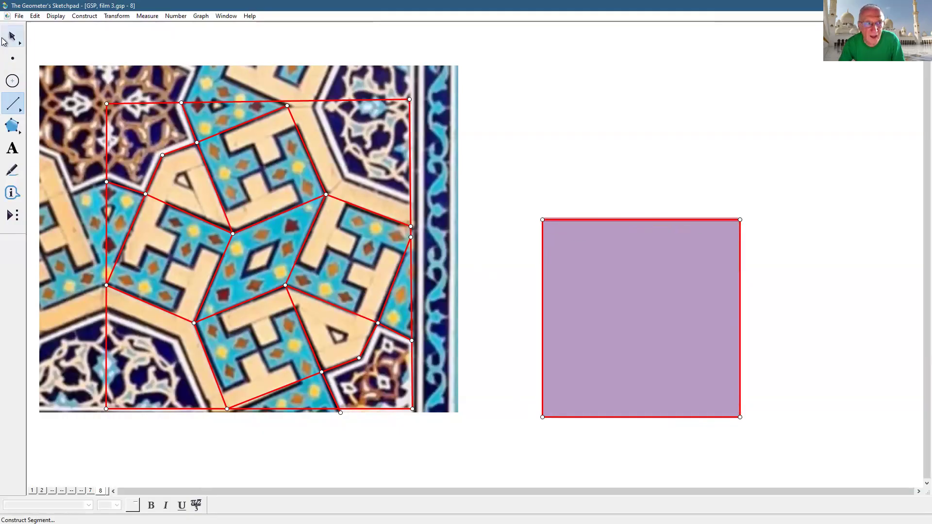
left_click(12, 36)
left_click(657, 417)
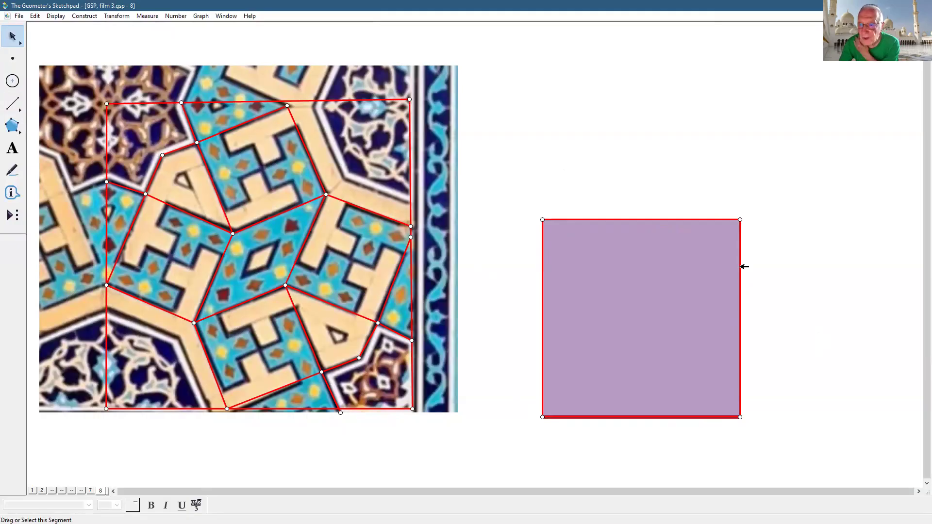
left_click(780, 272)
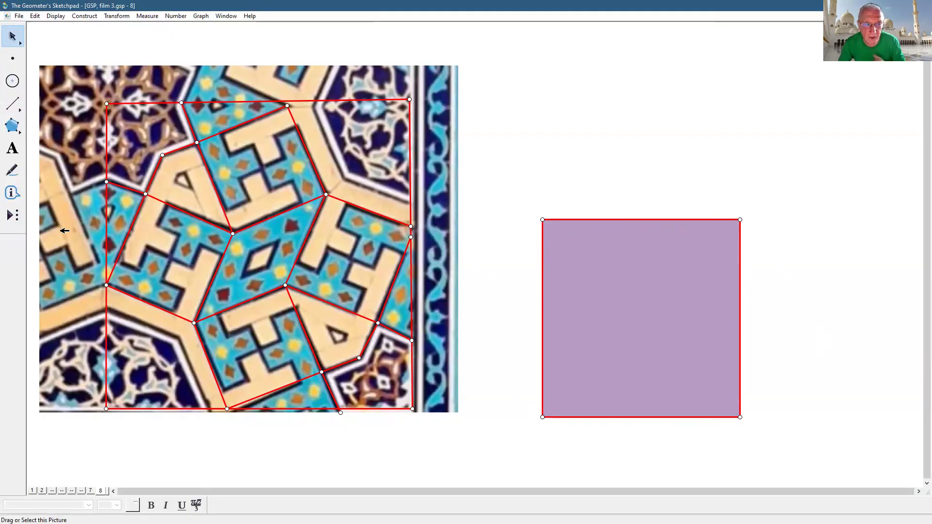
left_click(18, 221)
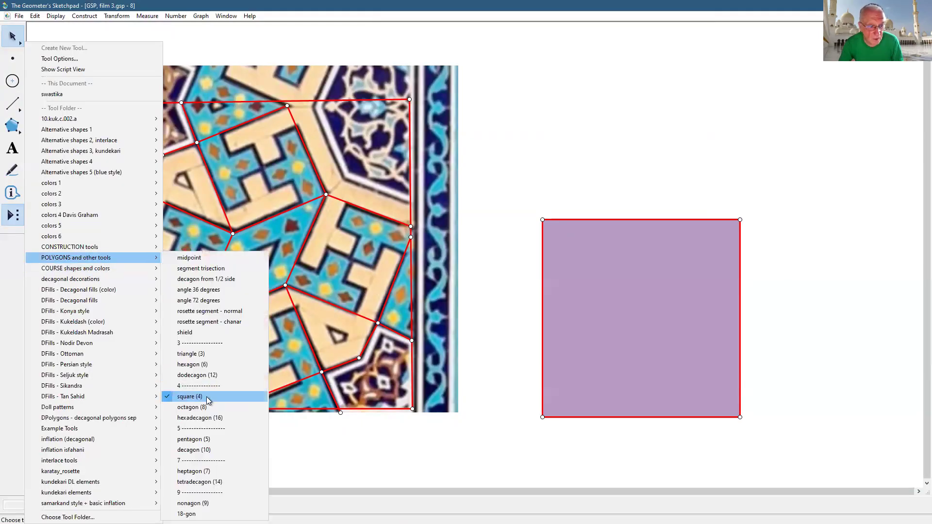
left_click(208, 397)
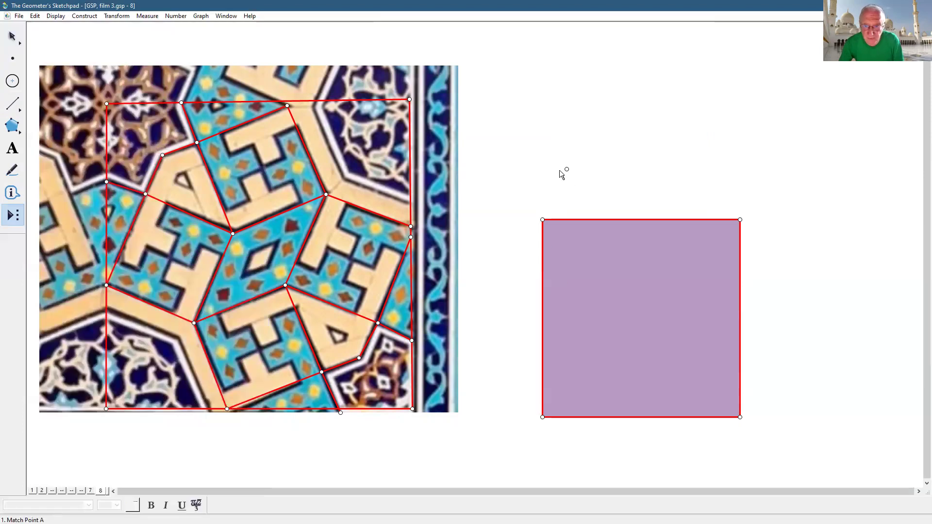
left_click(521, 183)
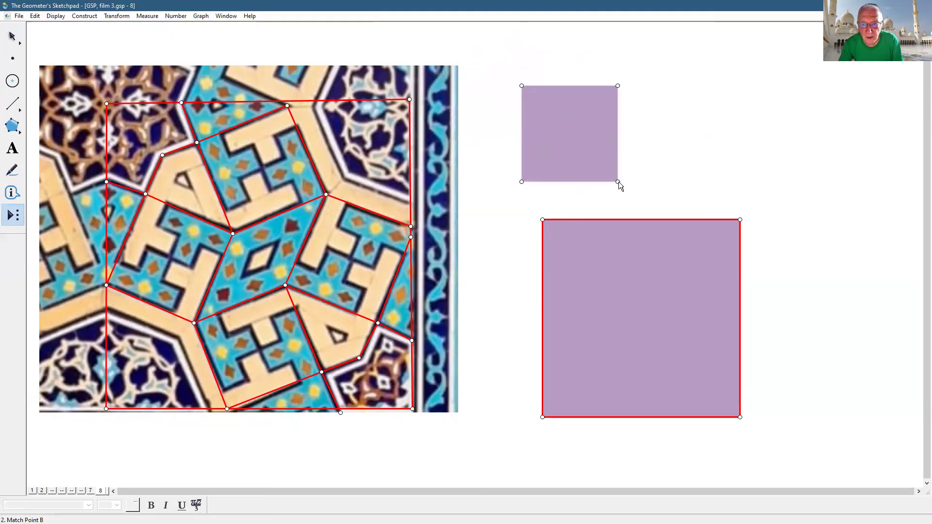
left_click(654, 182)
key("Escape")
left_click_drag(689, 153, 502, 208)
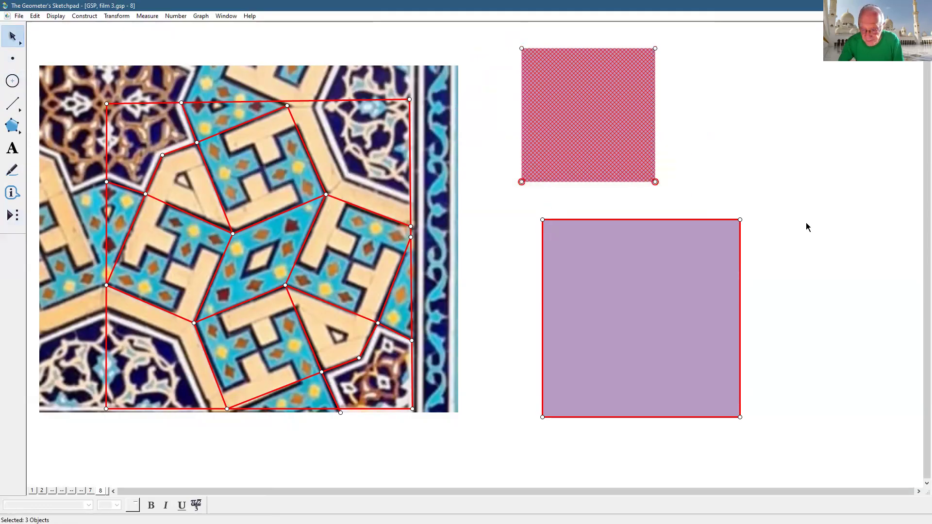
key("Delete")
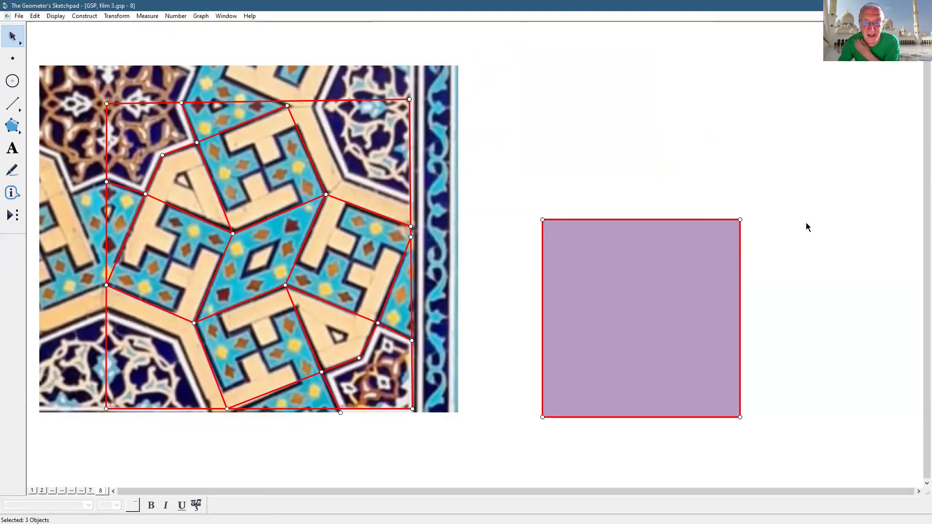
left_click(805, 225)
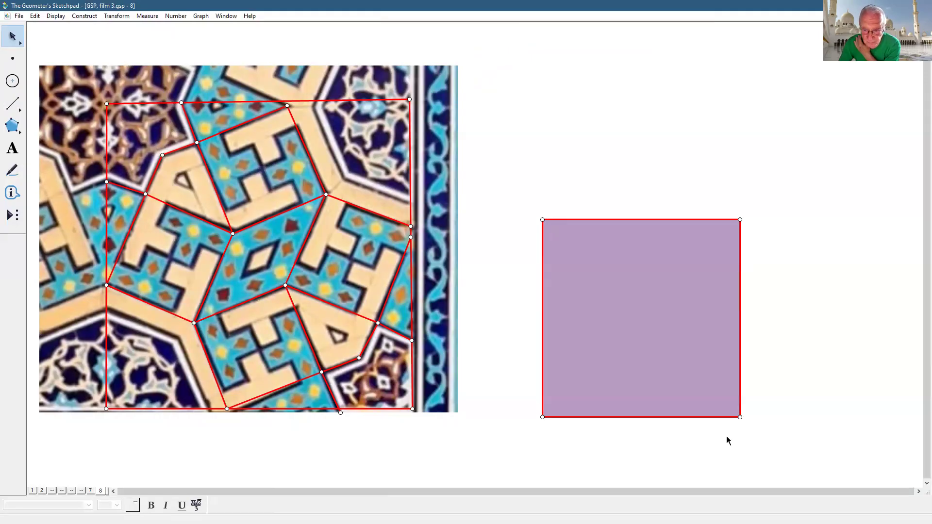
- Delete the purple interior of the square and construct an infinite line through its right-hand side
left_click(661, 309)
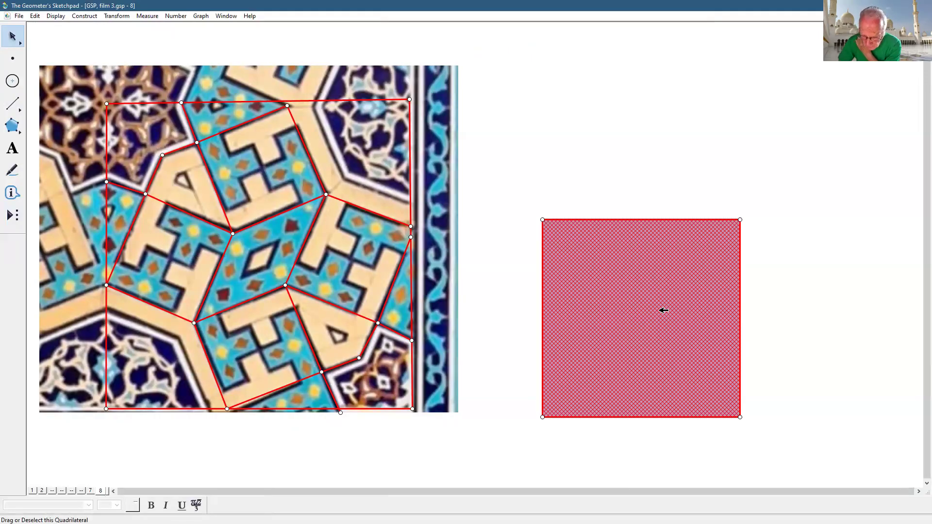
key("Delete")
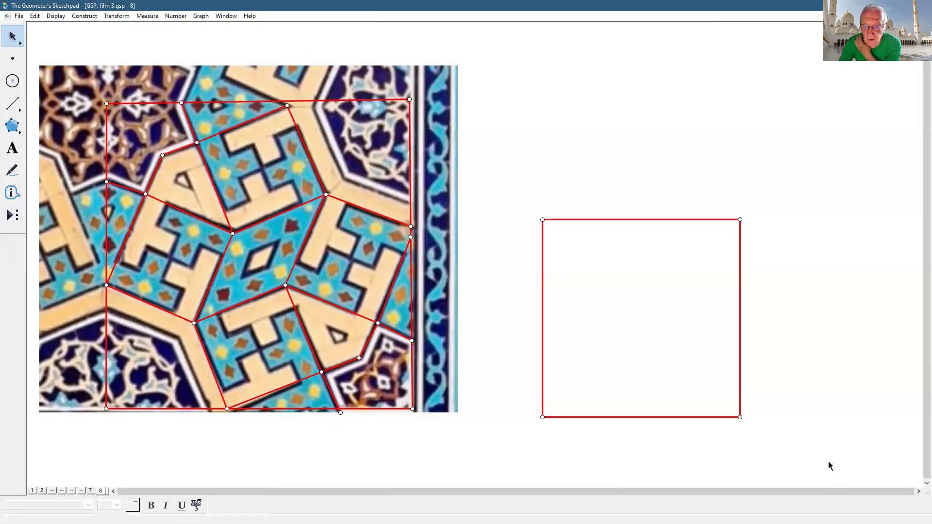
left_click_drag(12, 112, 77, 102)
left_click(739, 219)
left_click(739, 417)
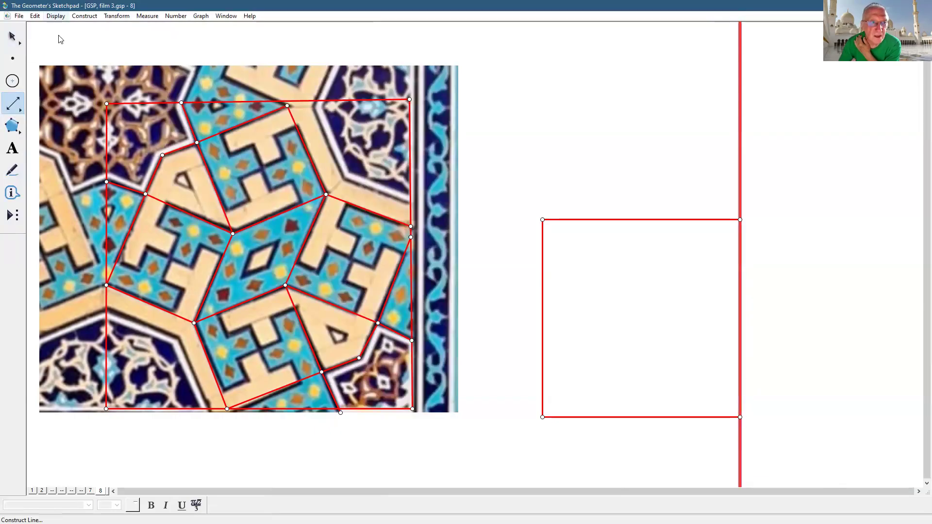
- Format the new vertical line as thin and black
left_click(56, 15)
mouse_move(160, 38)
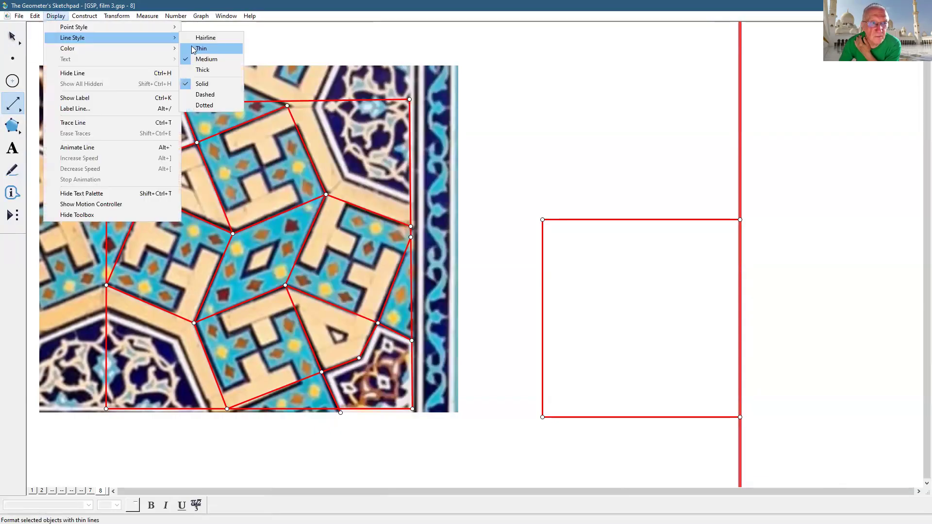
left_click(193, 48)
left_click(56, 16)
mouse_move(68, 48)
left_click(184, 59)
left_click(12, 36)
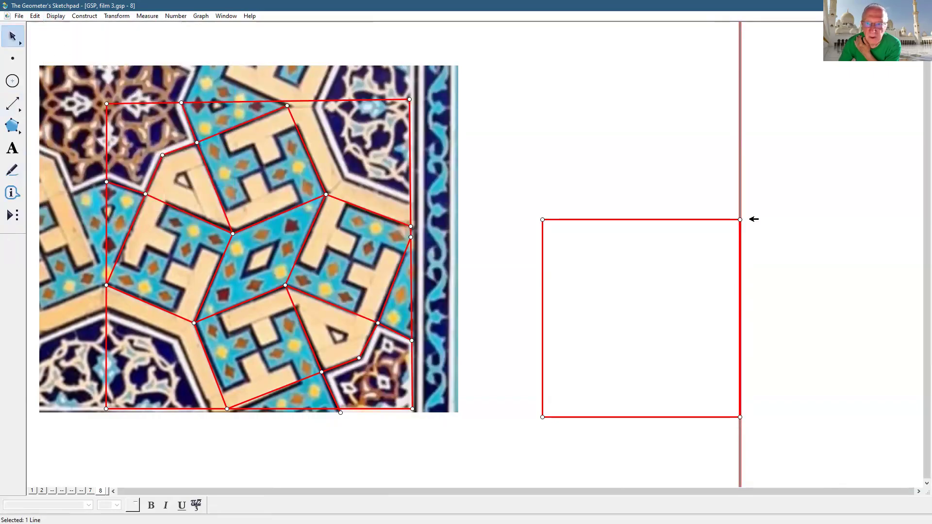
left_click(773, 223)
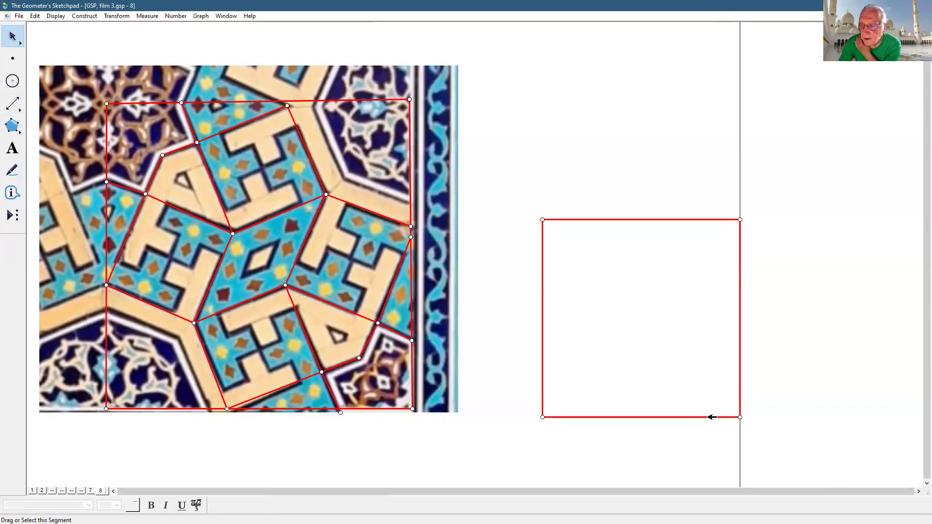
- Mark the square's lower-right corner as the rotation centre and rotate the vertical line by 90.0/4 degrees about it
left_click(739, 194)
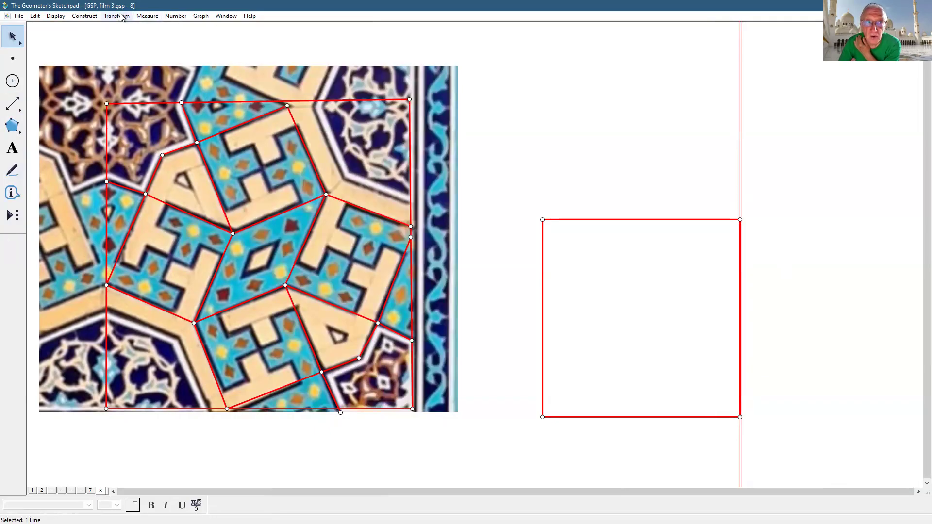
left_click(739, 417)
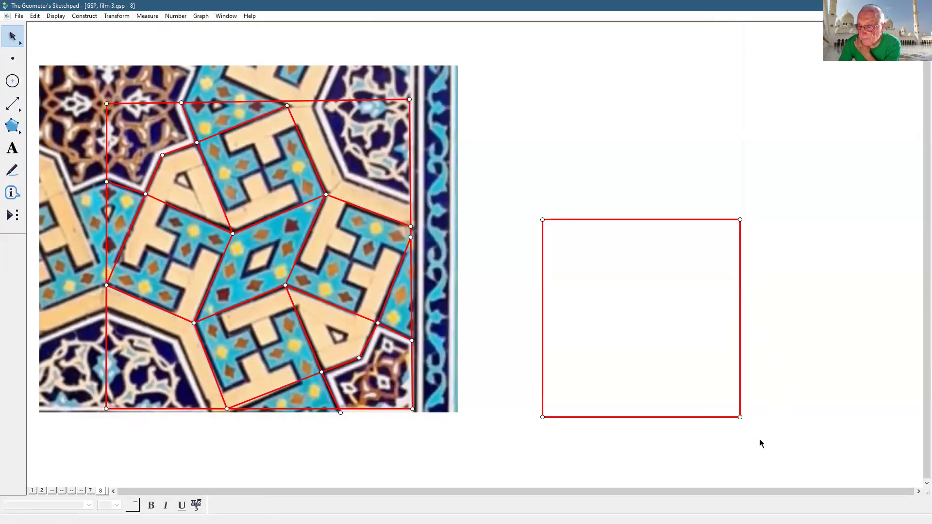
left_click(742, 194)
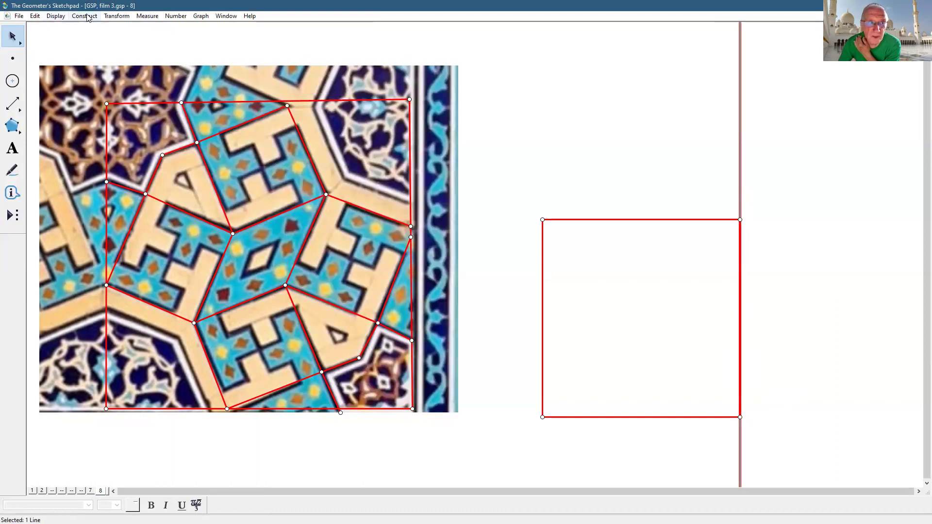
left_click(106, 16)
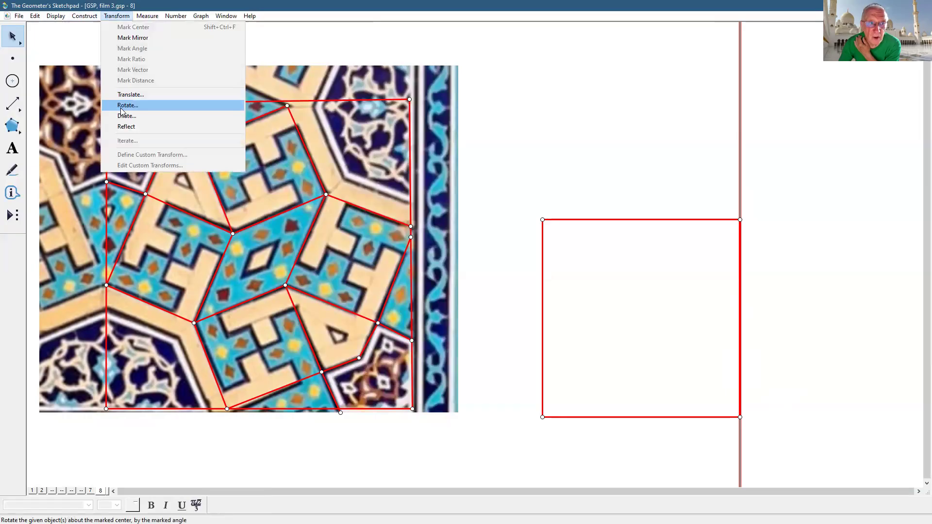
key("Return")
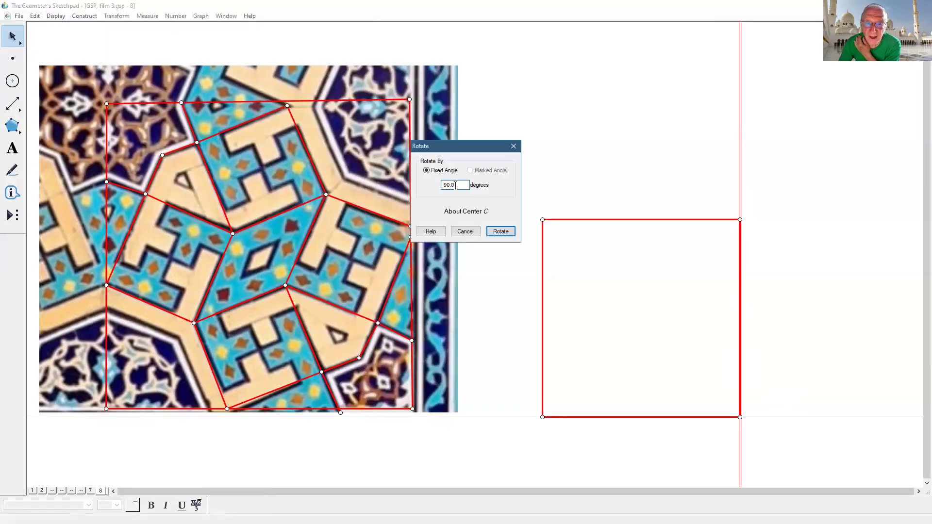
type("/4")
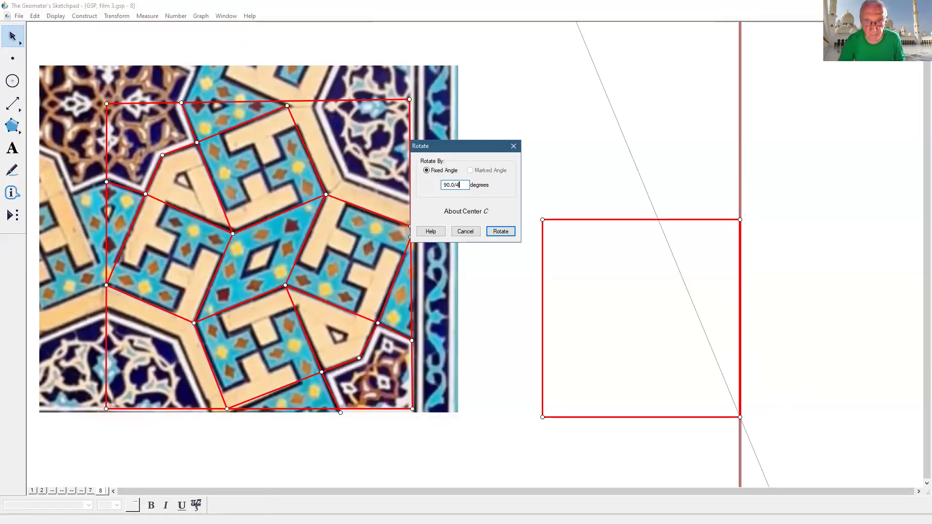
left_click(504, 232)
- Rotate each newest line by 22.5 degrees about the same corner, two more times
left_click(125, 17)
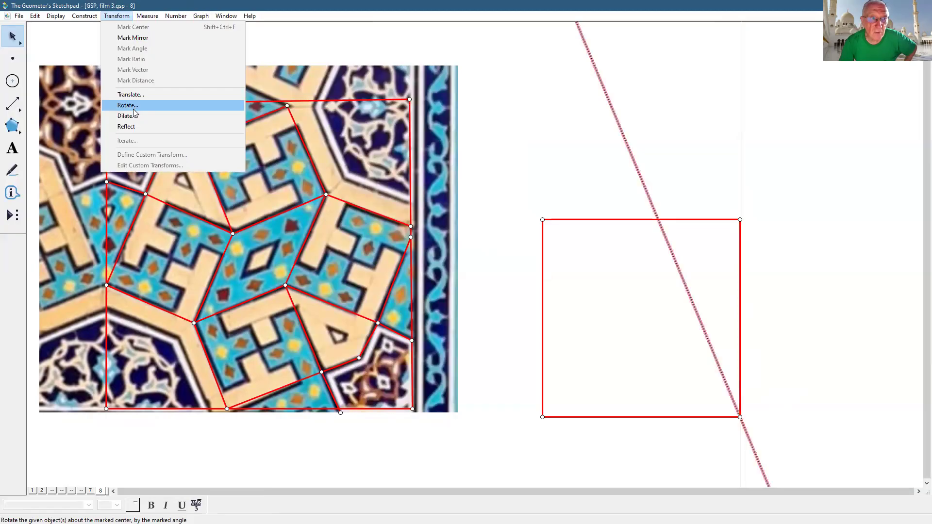
left_click(133, 105)
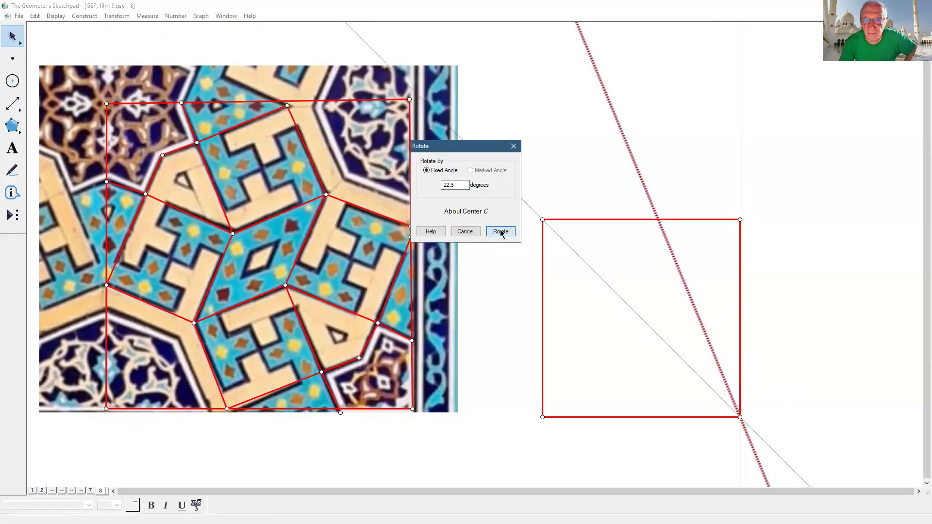
key("Return")
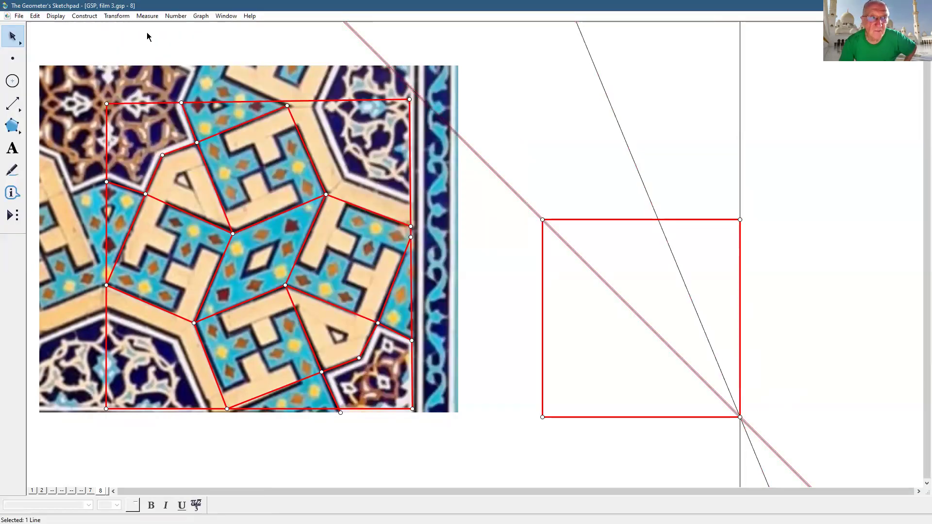
left_click(124, 17)
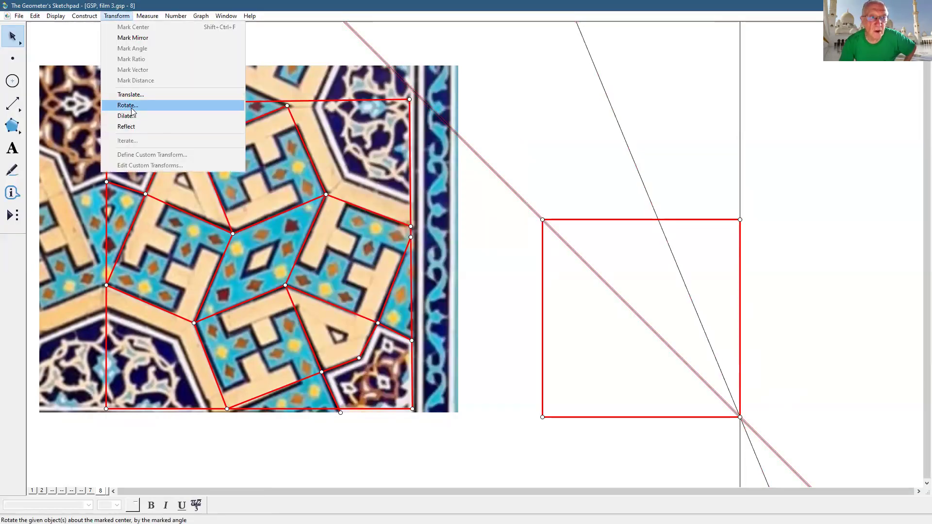
key("Return")
left_click(510, 233)
- Construct the other diagonal line and circles centred on its two corners, each reaching the point where a rotated line meets the adjacent side
left_click(12, 103)
left_click_drag(740, 219, 544, 417)
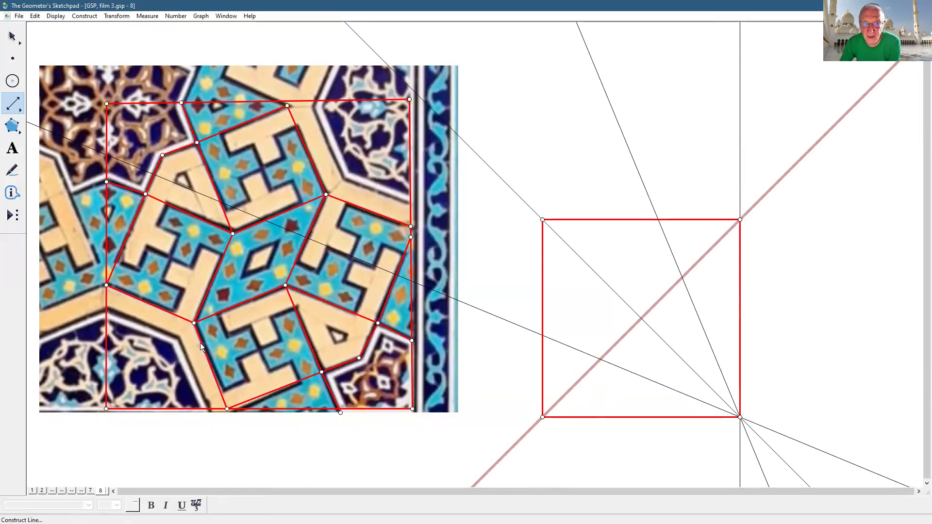
left_click(12, 81)
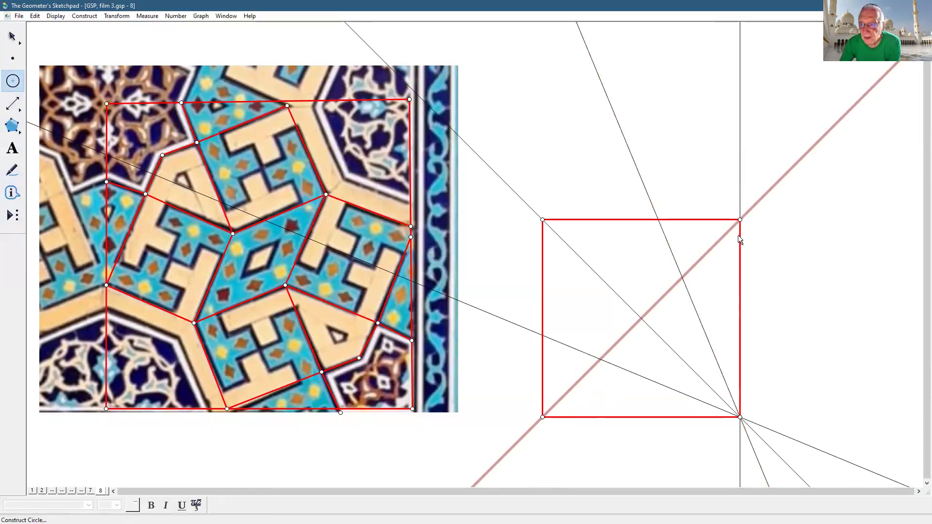
left_click_drag(740, 219, 658, 220)
left_click_drag(542, 417, 542, 335)
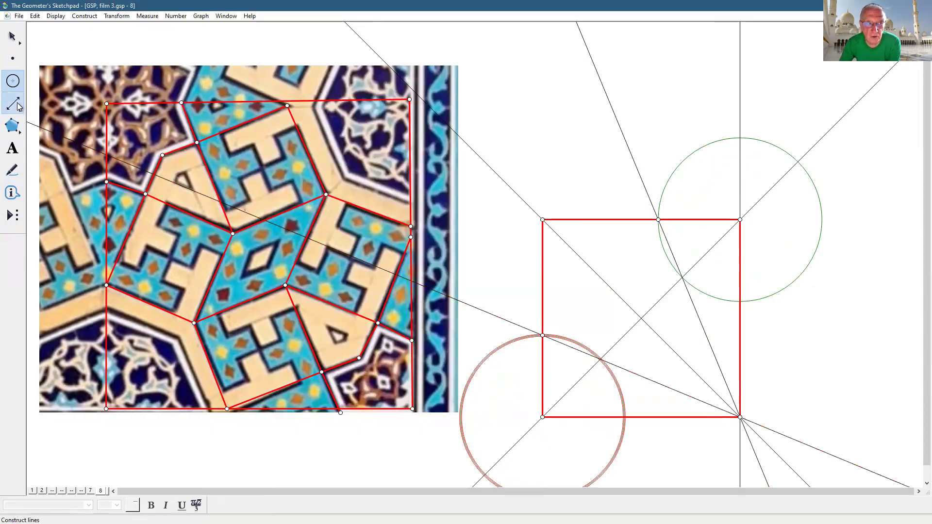
- Draw a medium red segment along the flattest rotated line, from the square's left side to the diagonal on the lower-left circle
left_click_drag(18, 107, 34, 104)
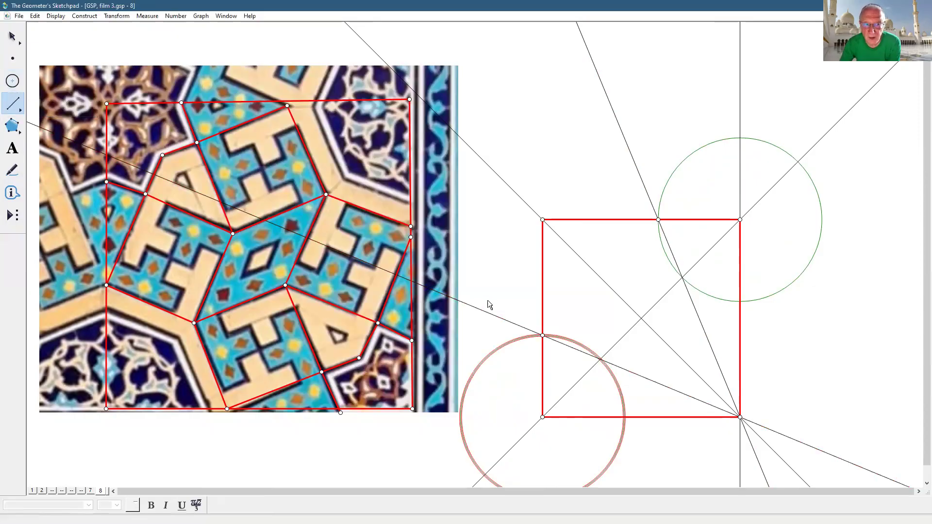
left_click_drag(542, 335, 563, 343)
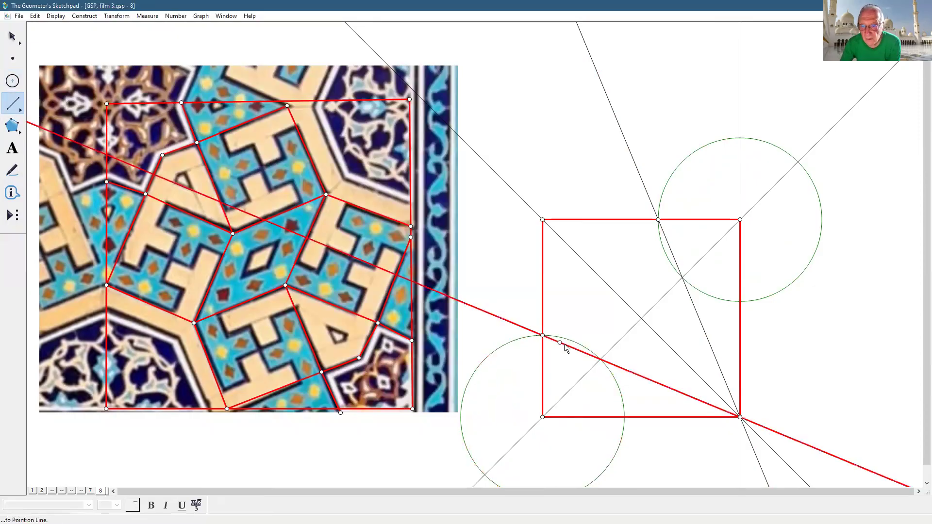
left_click_drag(609, 370, 601, 359)
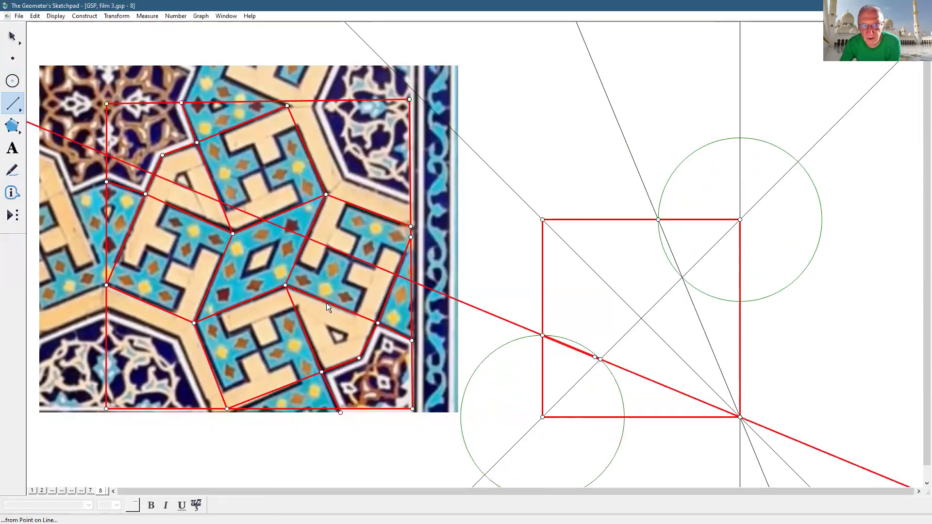
left_click(54, 16)
mouse_move(117, 38)
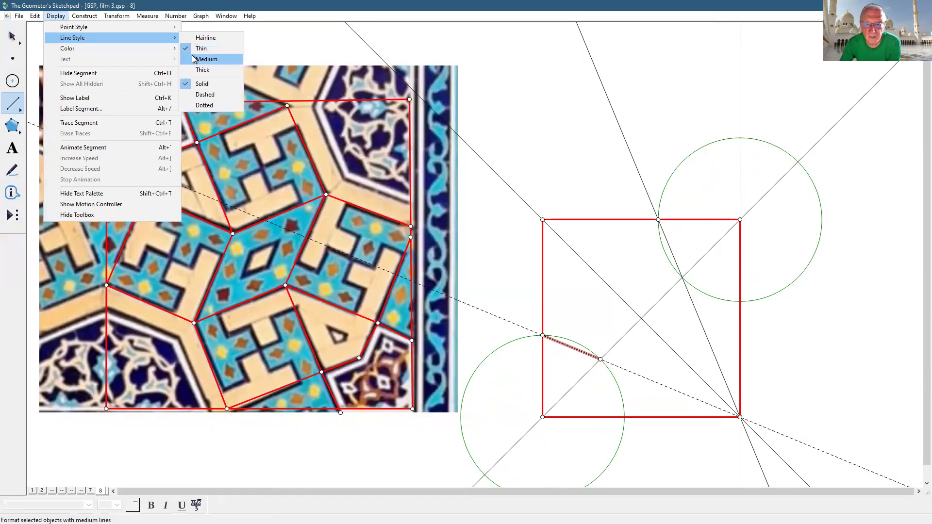
left_click(194, 59)
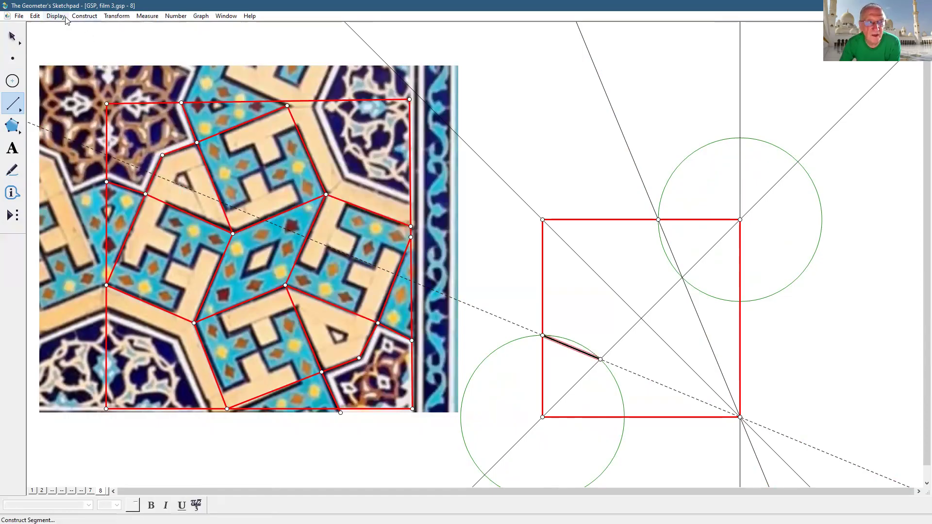
left_click(65, 16)
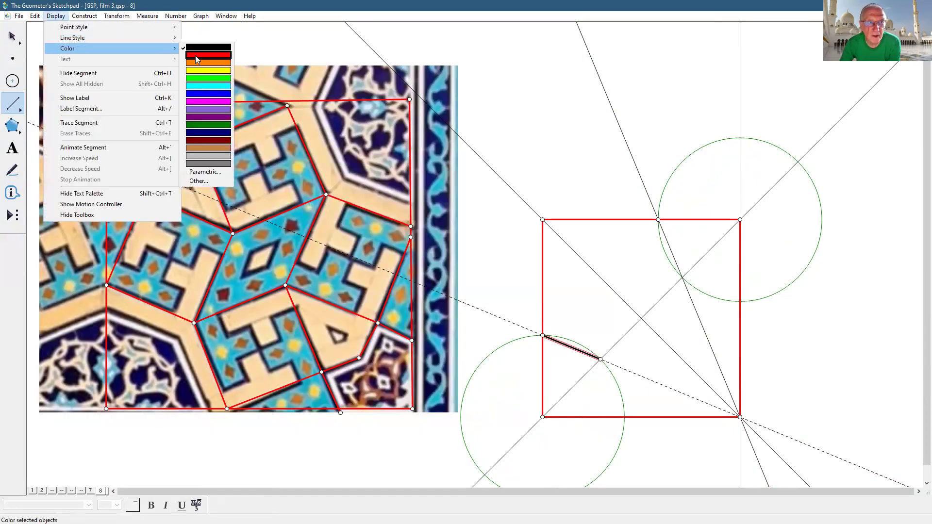
left_click(200, 57)
- Complete the lower-left corner's two-segment outline and draw the matching one inside the upper-right corner's circle
left_click_drag(600, 359, 624, 417)
mouse_move(658, 220)
left_mouse_down()
mouse_move(684, 281)
mouse_move(740, 303)
left_mouse_up()
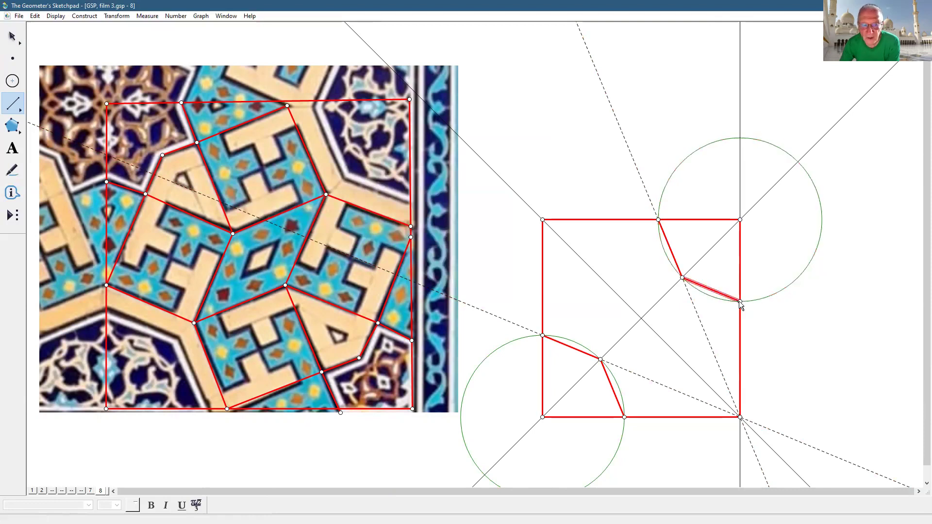
key("Escape")
left_click(782, 328)
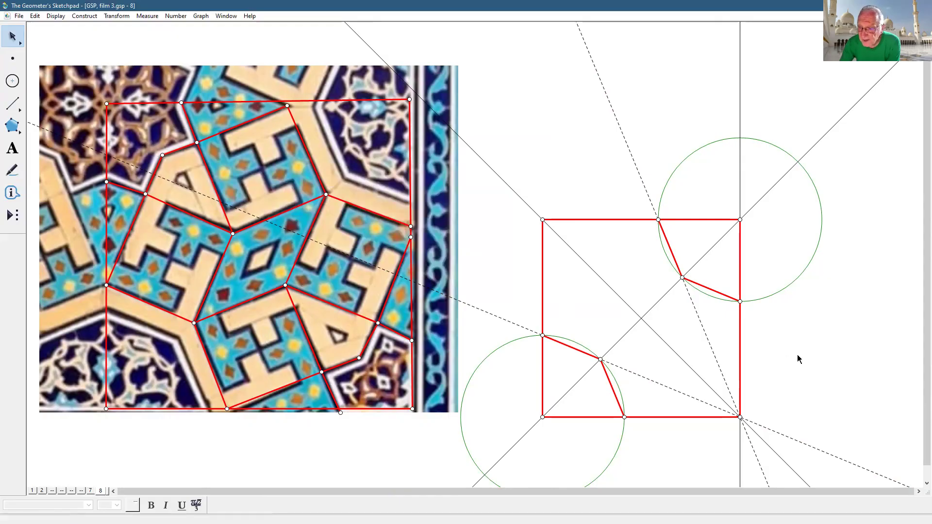
- Construct lines perpendicular to the lower-left outline's steeper segment through both its endpoints, and style them thin
left_click(624, 417)
left_click(601, 359)
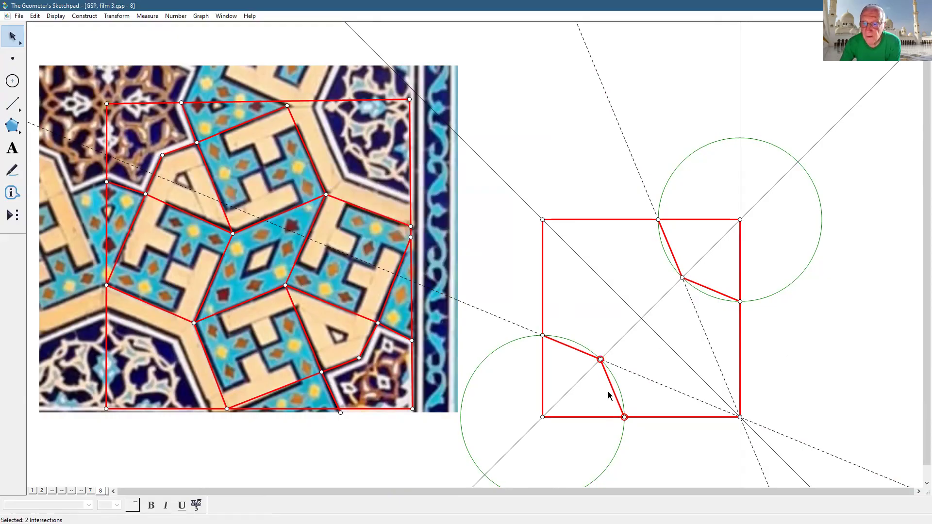
left_click(612, 388)
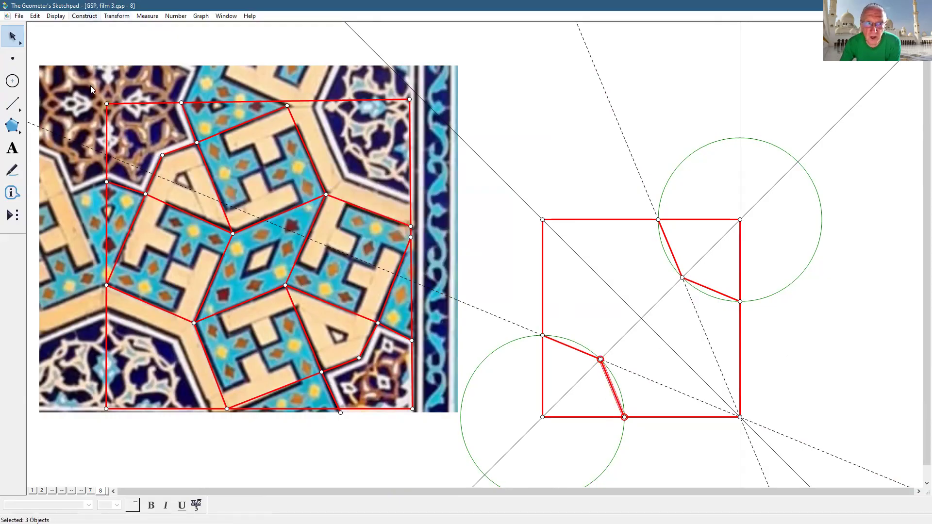
left_click(85, 15)
left_click(104, 105)
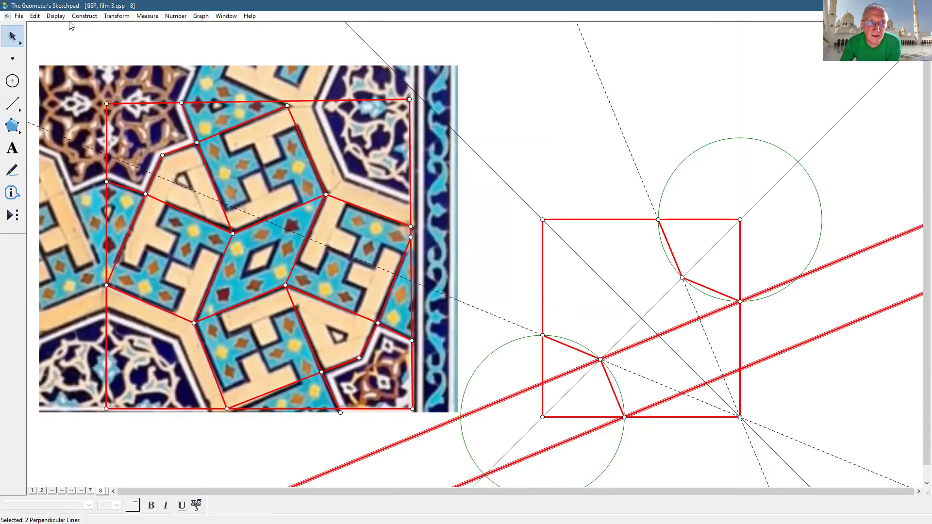
left_click(55, 16)
left_click(207, 45)
left_click(861, 211)
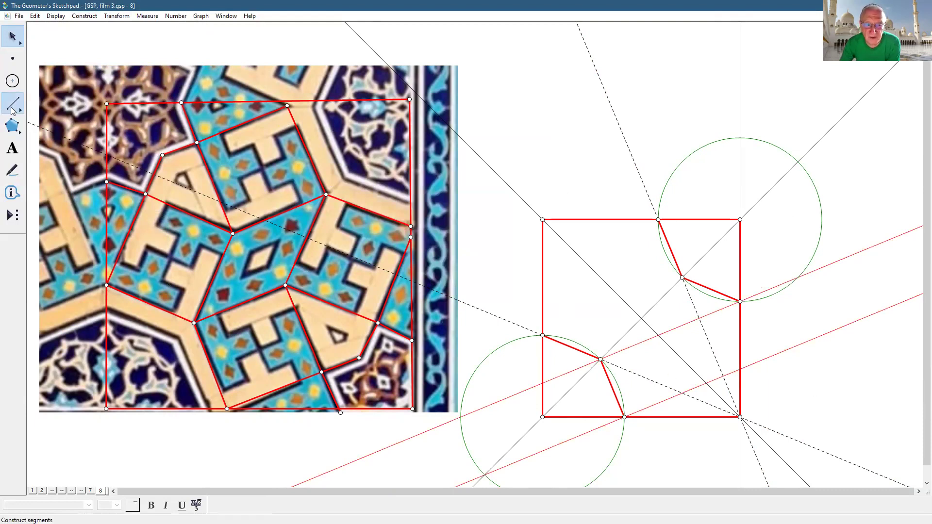
- From the upper perpendicular's crossing with the diagonal, construct lines through the lower perpendicular's crossing with the dashed line and through the upper-right outline's vertex
left_click(13, 111)
left_click(14, 110)
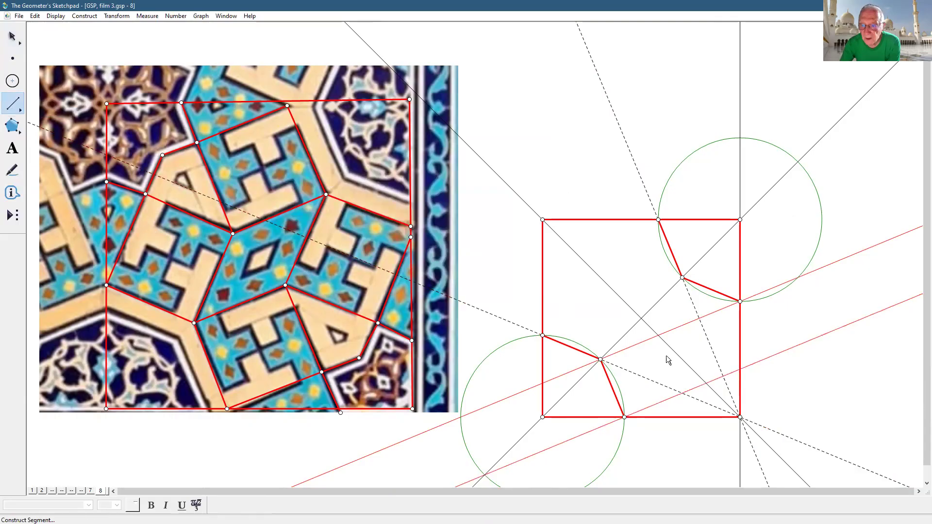
left_click(18, 111)
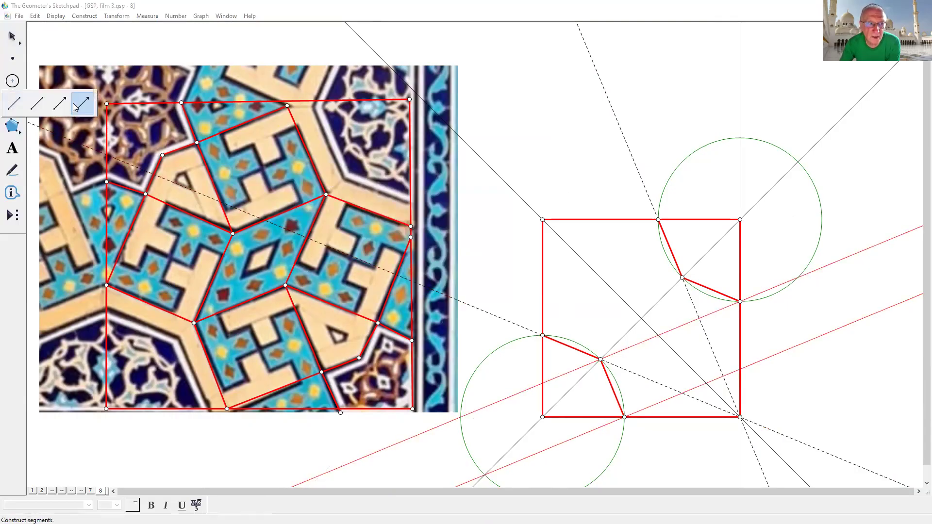
left_click(83, 103)
mouse_move(658, 338)
left_mouse_down()
mouse_move(665, 380)
mouse_move(682, 394)
left_mouse_up()
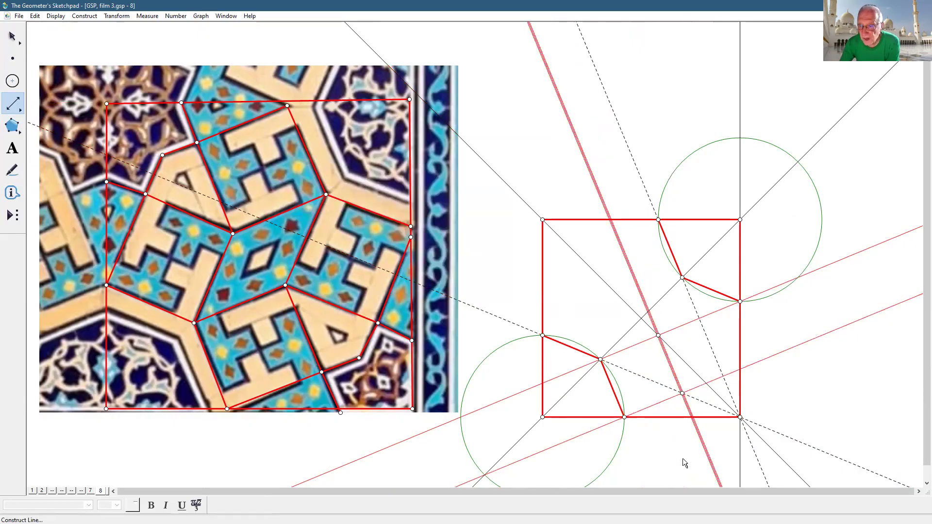
left_click_drag(682, 279, 658, 335)
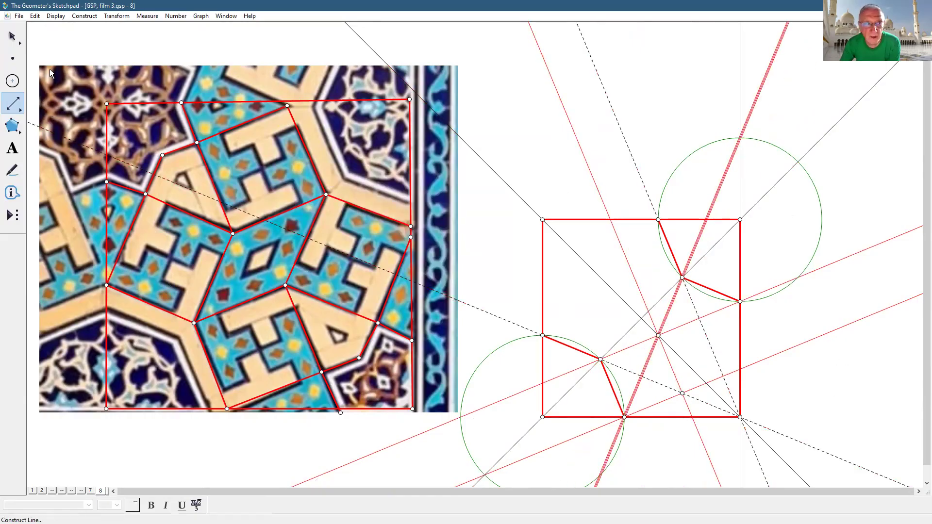
- Construct a line perpendicular to the steep line through the upper-right outline's vertex, at its crossing with the falling diagonal, and mark where it meets the steep dashed line
left_click(19, 41)
left_click(818, 398)
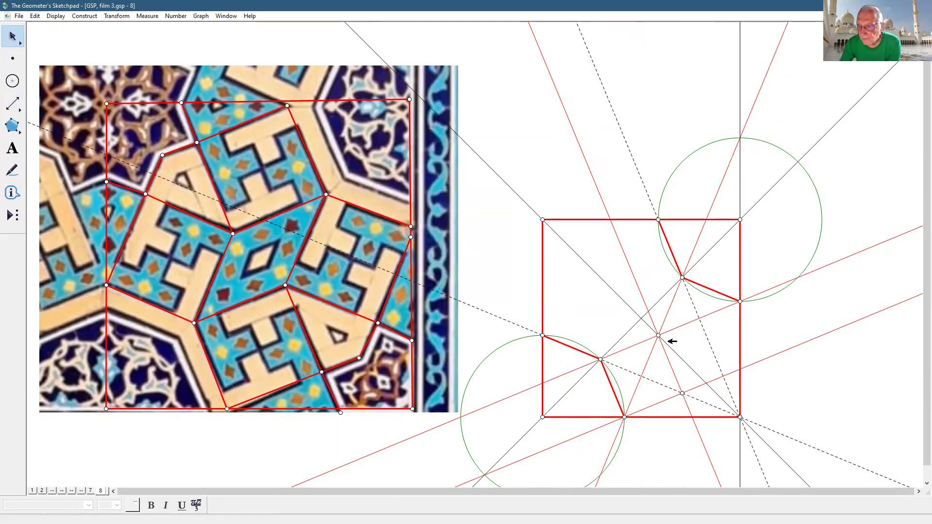
left_click(658, 335)
left_click(670, 306)
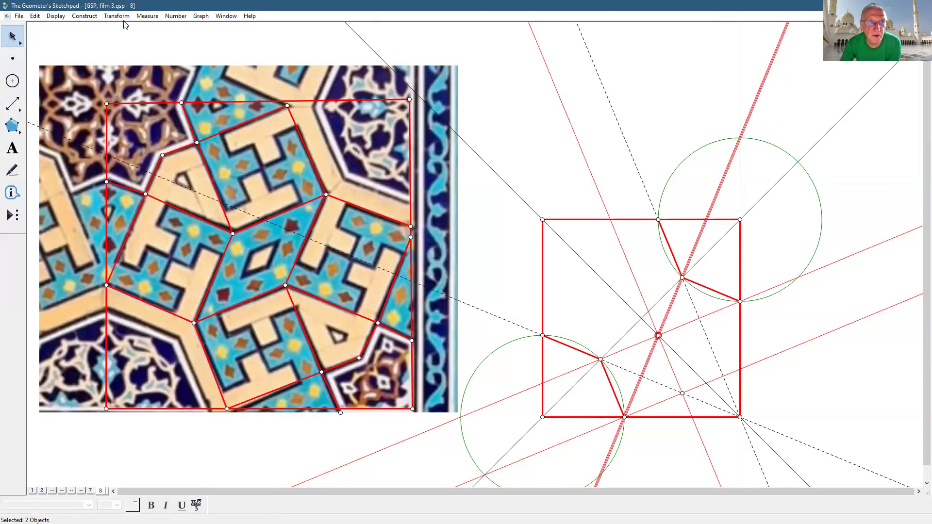
left_click(87, 16)
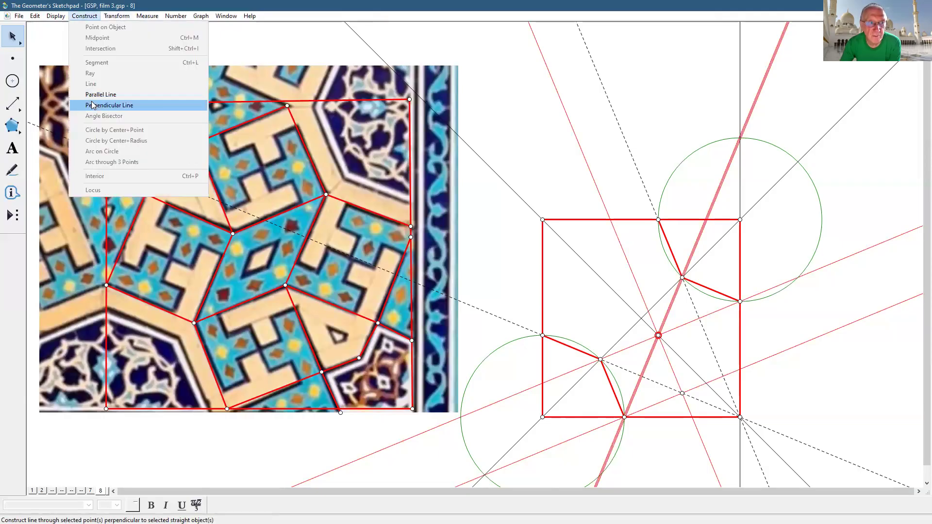
left_click(89, 95)
left_click(783, 373)
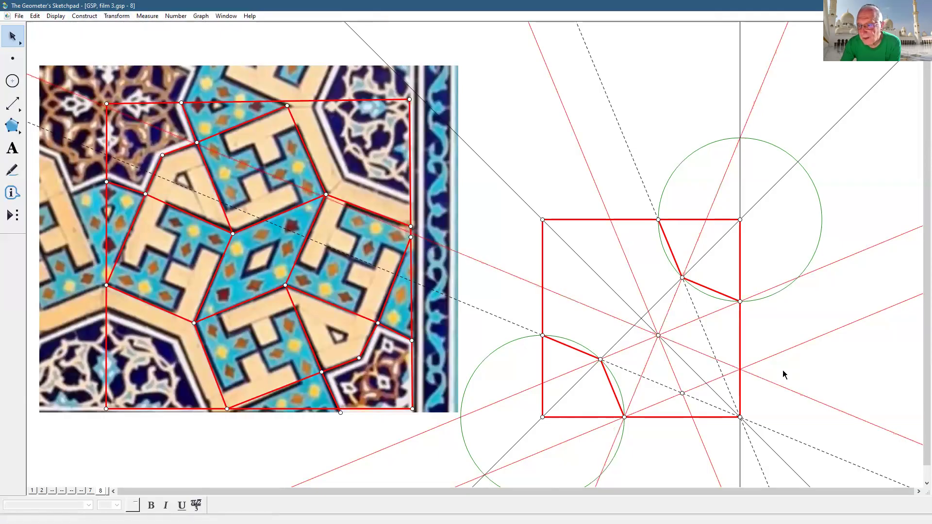
left_click(716, 359)
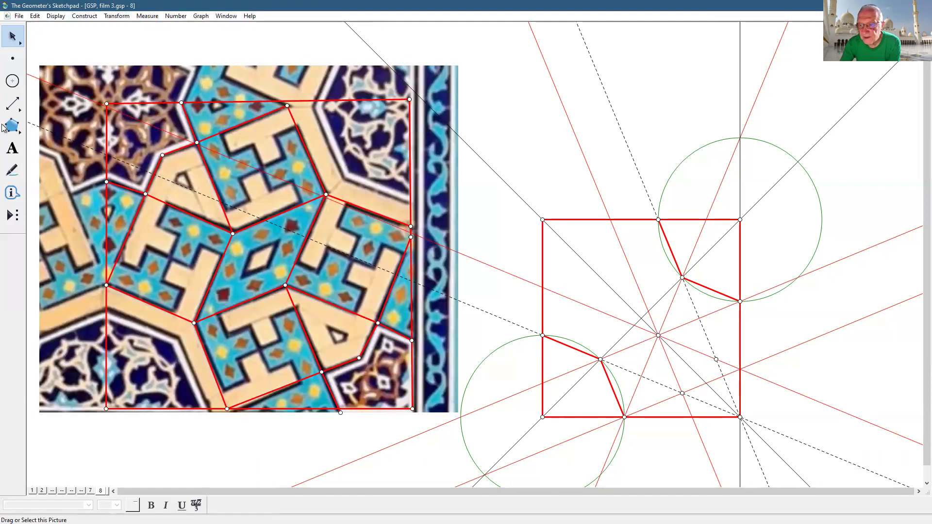
- Draw thin segments from the upper-right outline's end on the square's right side to the marked crossing, and on to the falling diagonal
left_click_drag(7, 105, 37, 106)
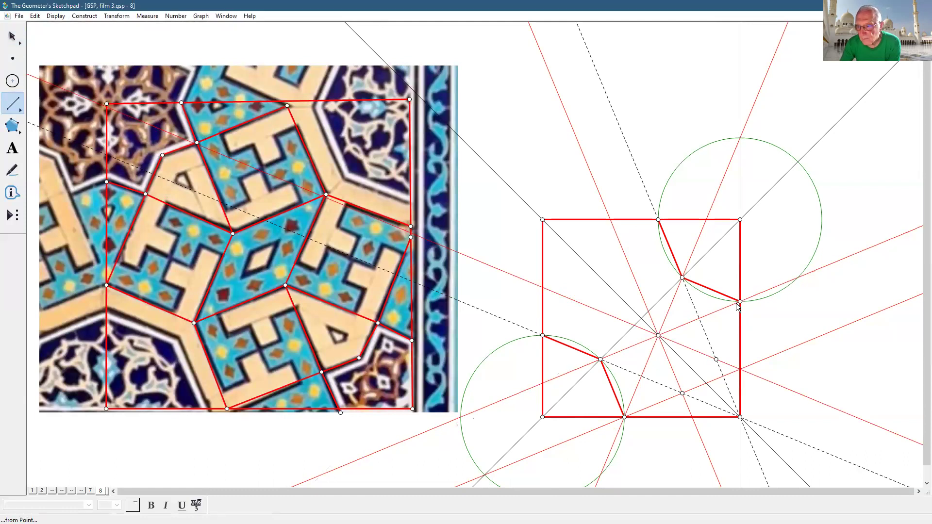
left_click(716, 359)
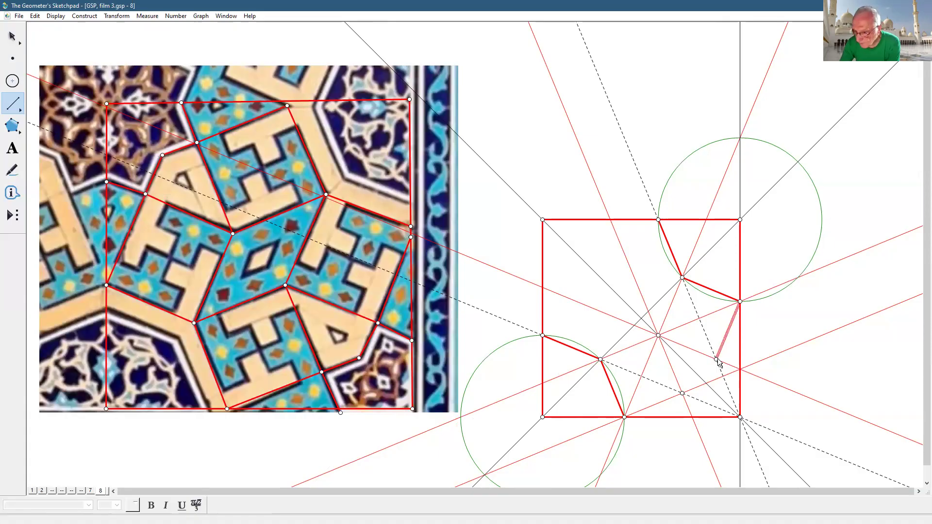
left_click_drag(717, 359, 706, 383)
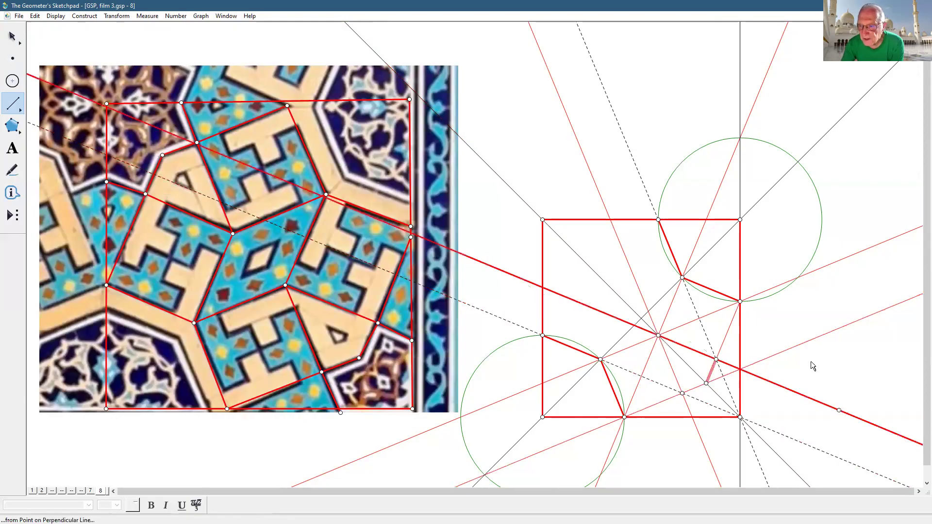
left_click(12, 37)
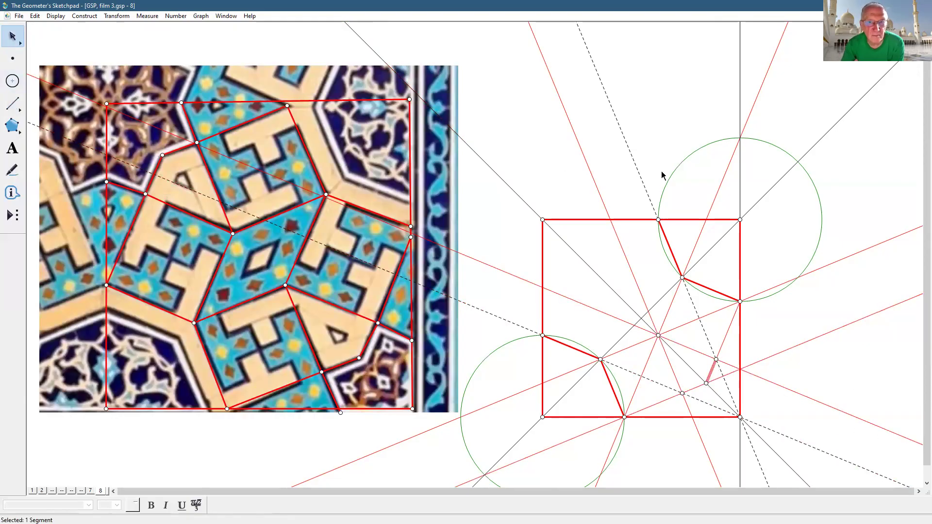
key("Escape")
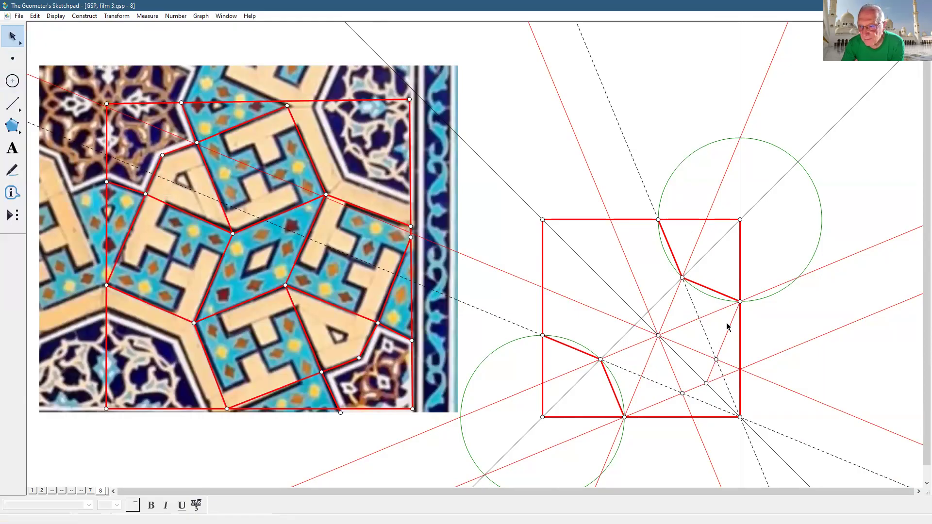
left_click(728, 327)
left_click(711, 373)
left_click(701, 385)
left_click(811, 360)
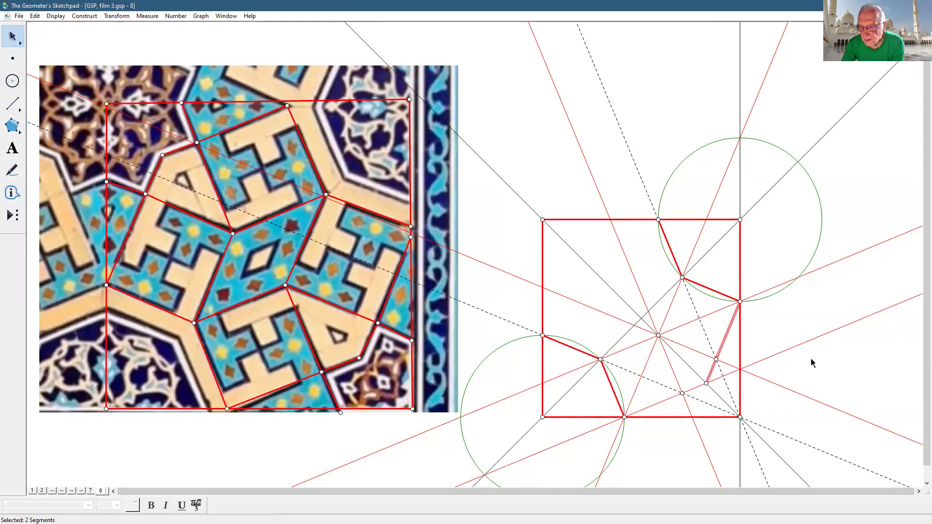
- Draw a segment from the lower-left outline's vertex to the central crossing on the falling diagonal, and set its line style to medium
left_click_drag(16, 102, 58, 103)
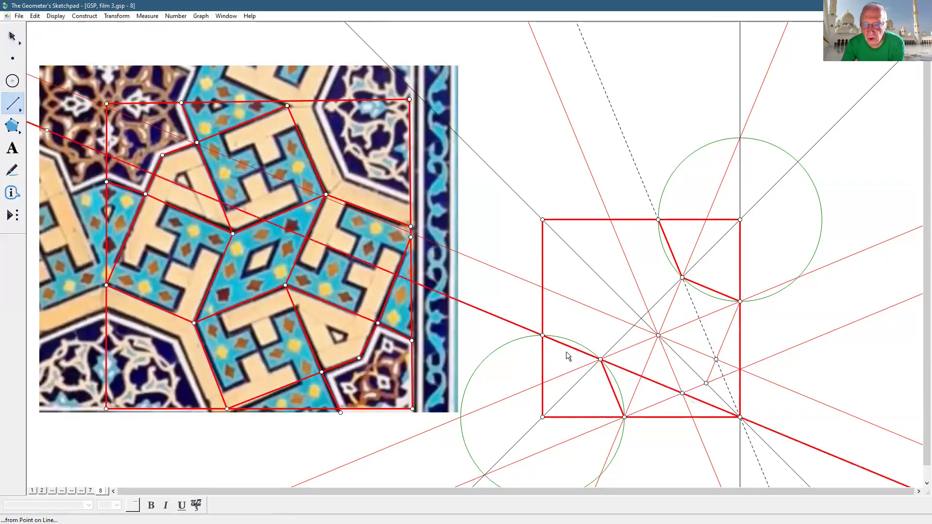
left_click(600, 359)
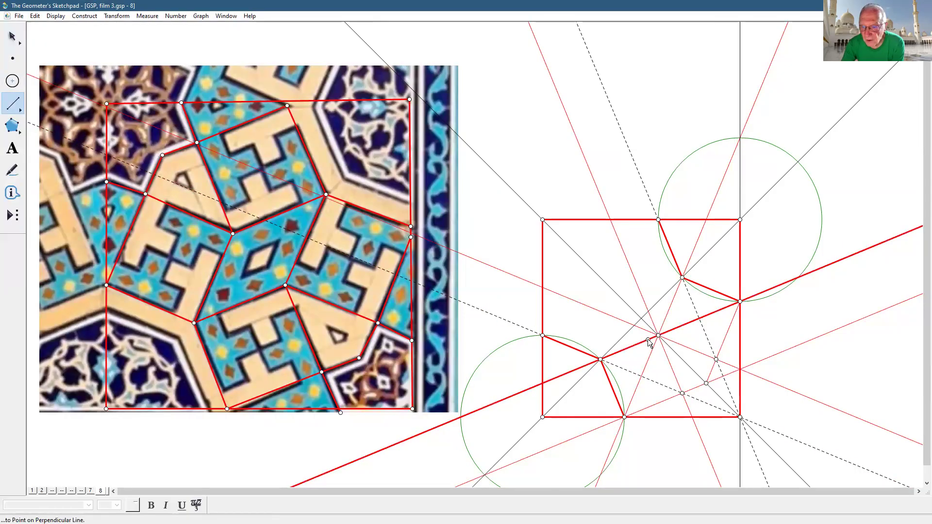
left_click(657, 335)
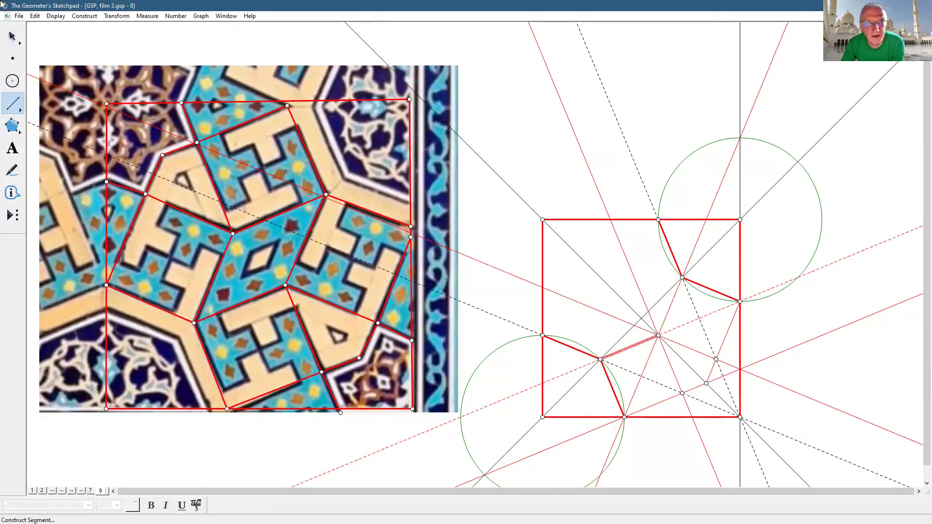
left_click(55, 20)
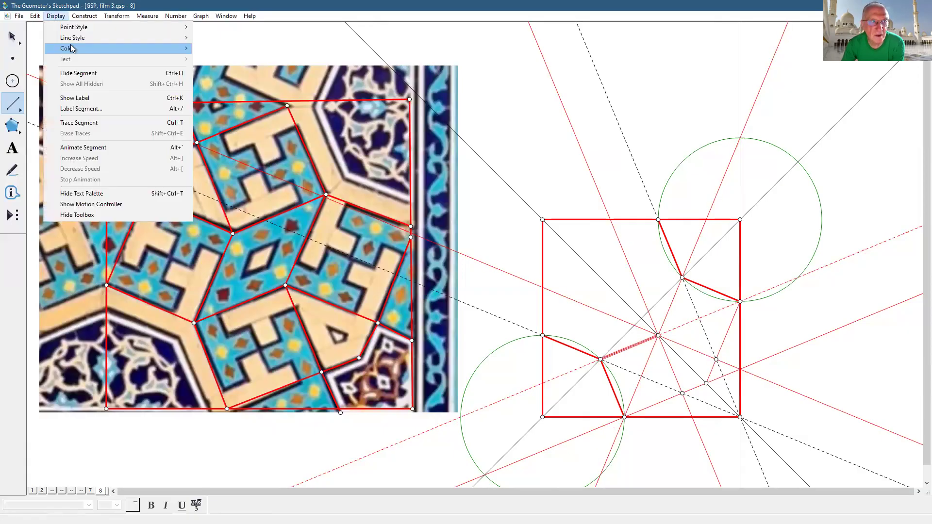
mouse_move(70, 37)
left_click(214, 59)
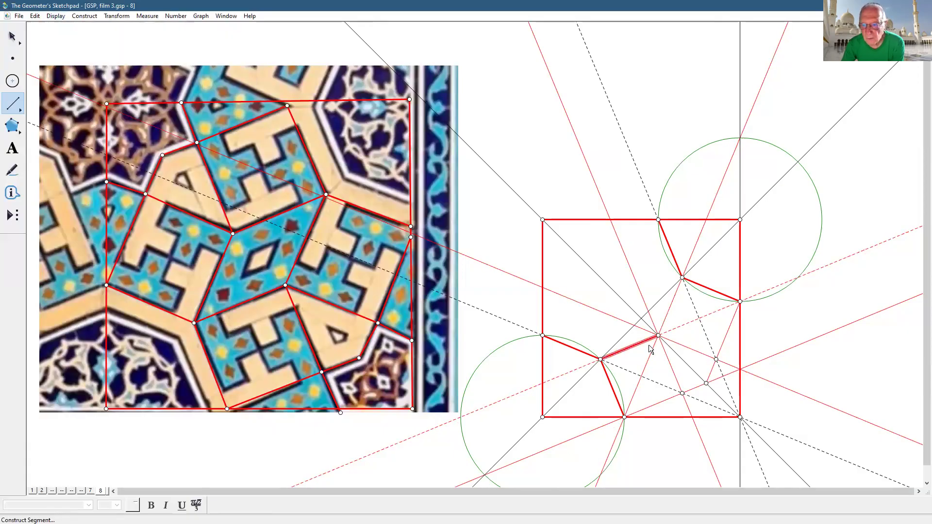
- Draw medium segments from the central crossing to the square's bottom side, and from the lower-left outline's bottom end to the lower point on the falling diagonal
left_click(658, 335)
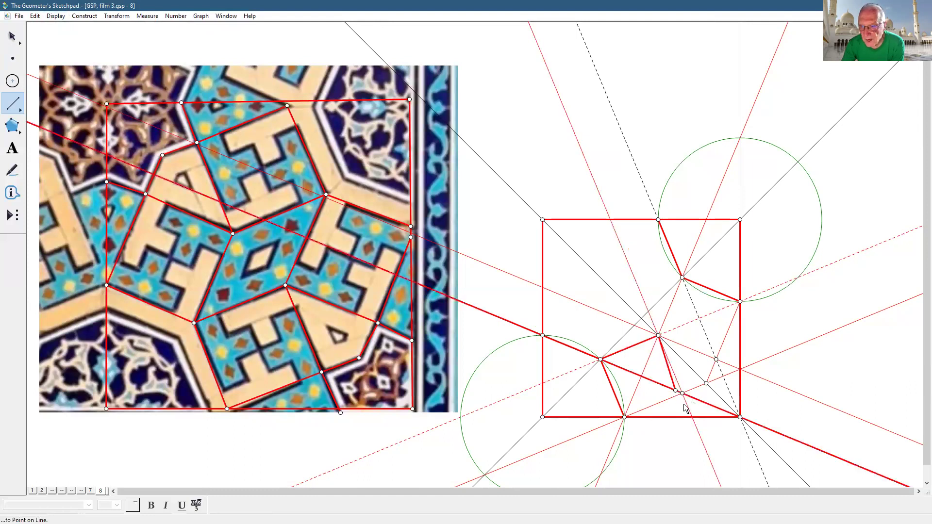
left_click(692, 417)
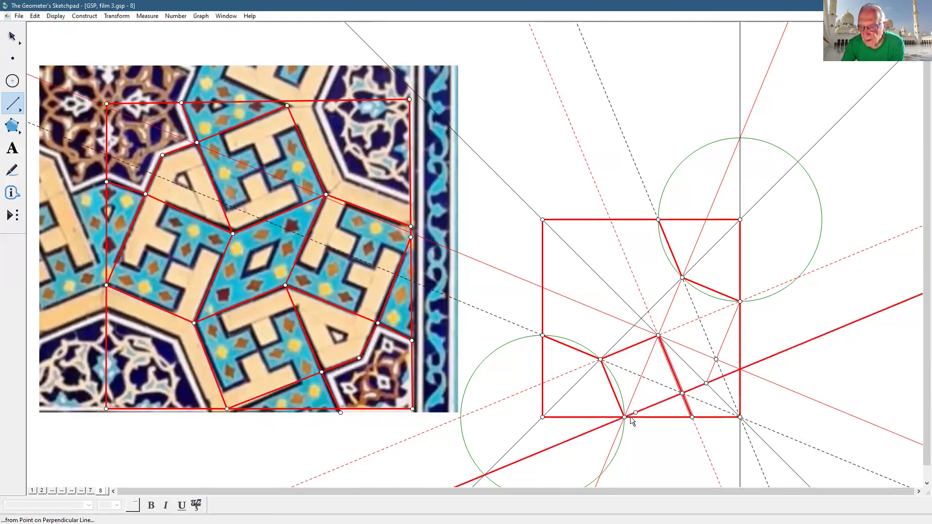
left_click(624, 416)
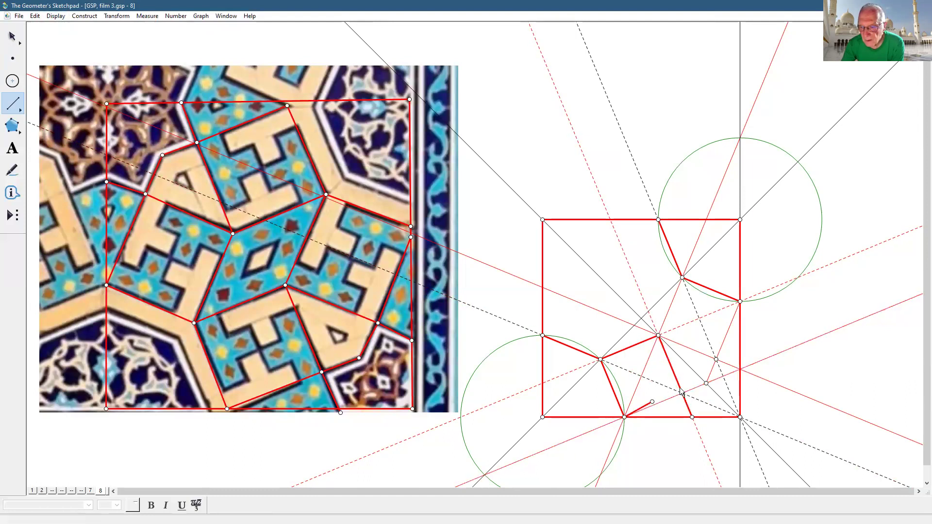
left_click(705, 384)
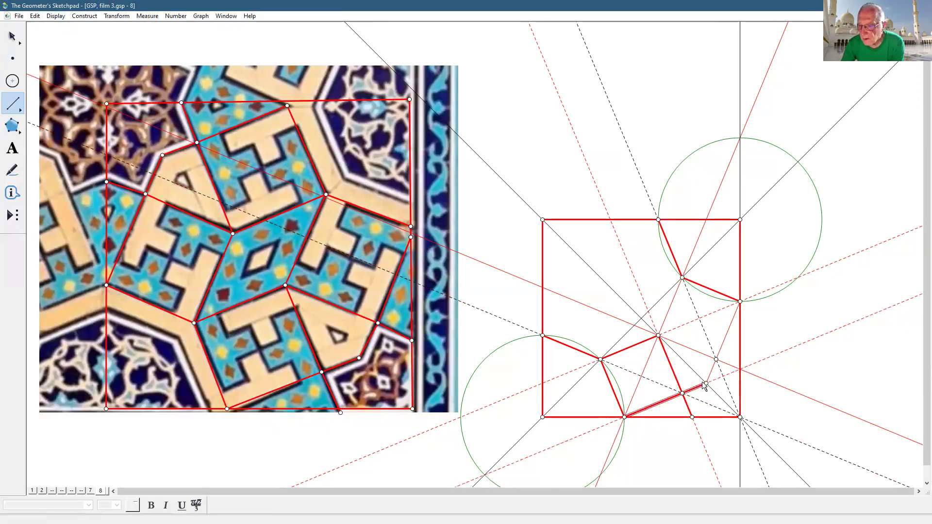
- Draw the mirrored medium segments from the upper-right outline's vertex via the central crossing to the right side, and from its right end to the diagonal
left_click(682, 277)
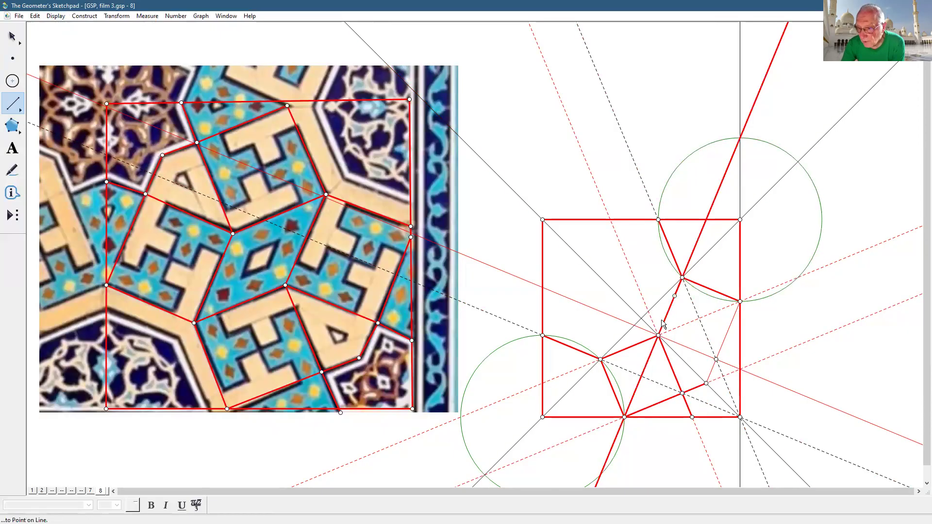
left_click(658, 335)
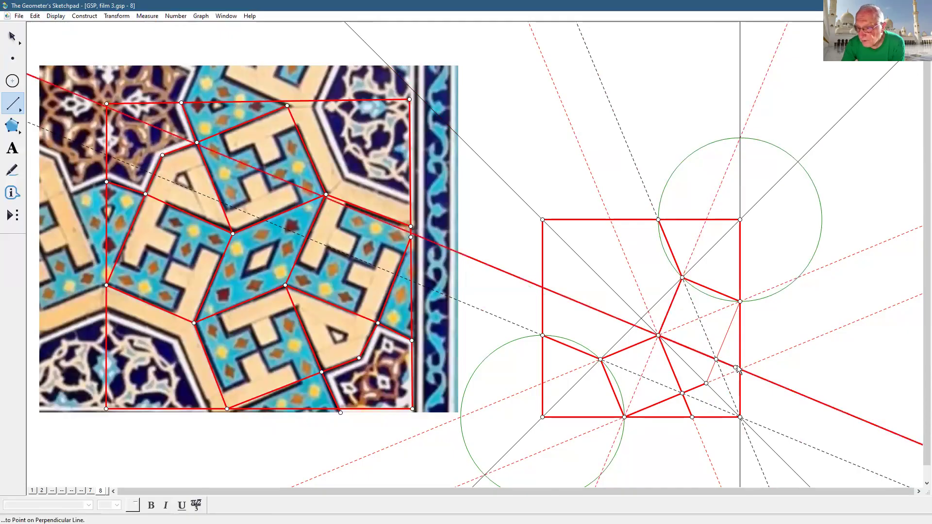
left_click(732, 376)
left_click(738, 301)
left_click(706, 383)
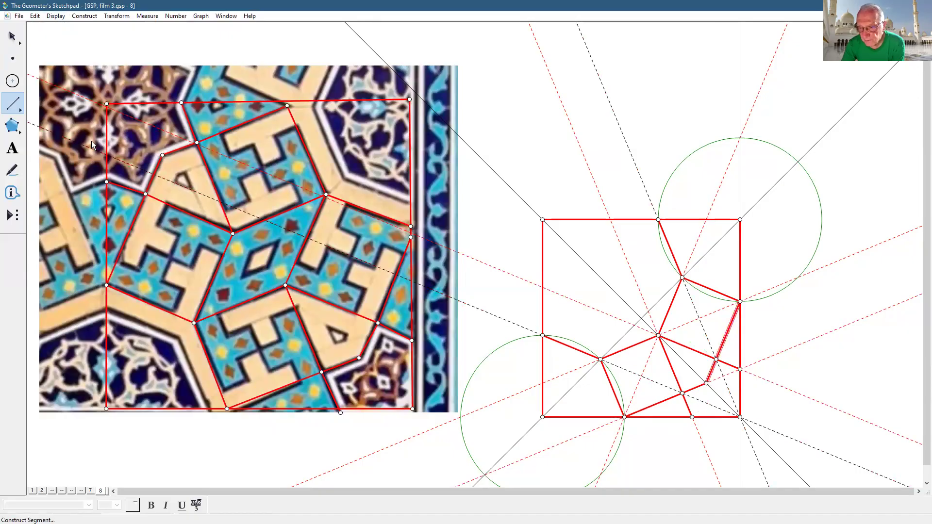
key("Escape")
key("Escape")
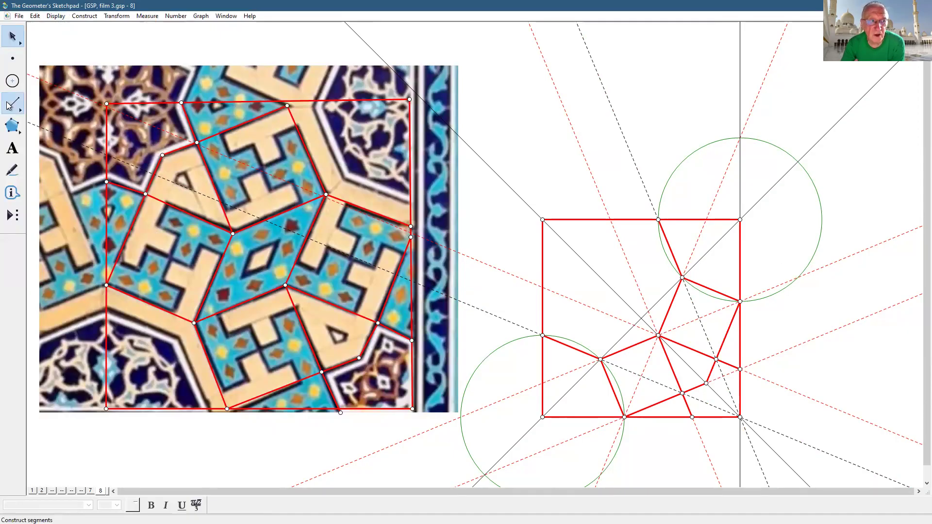
- Create a hide/show button for all construction lines and both circles, and use it to hide them
left_click_drag(9, 106, 76, 102)
left_click(34, 16)
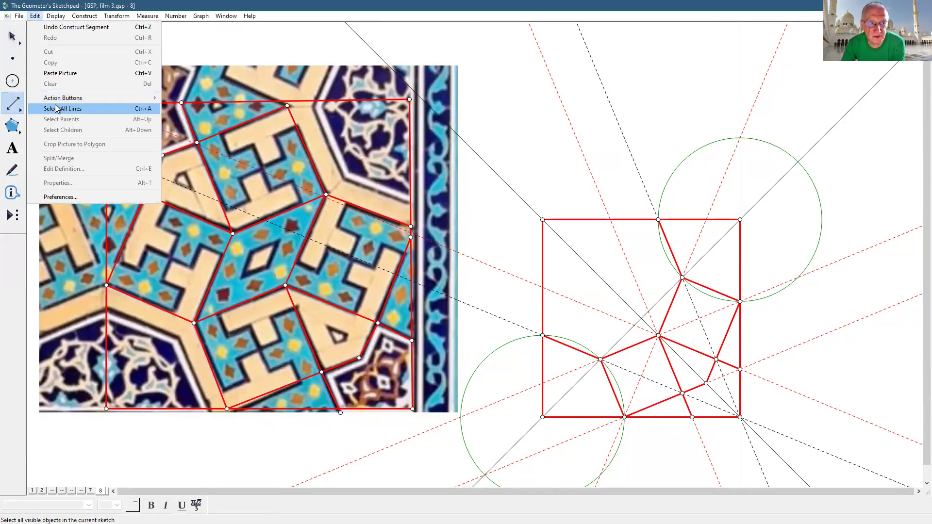
left_click(56, 109)
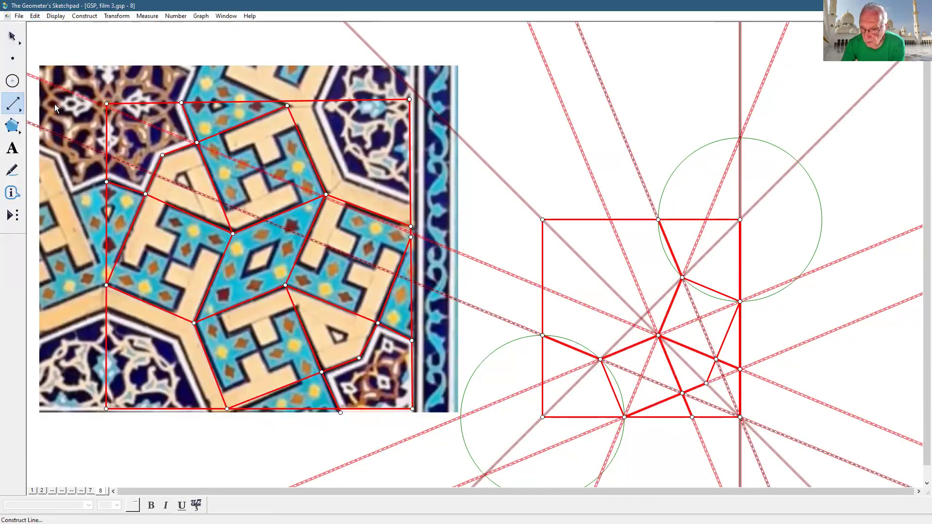
key("Escape")
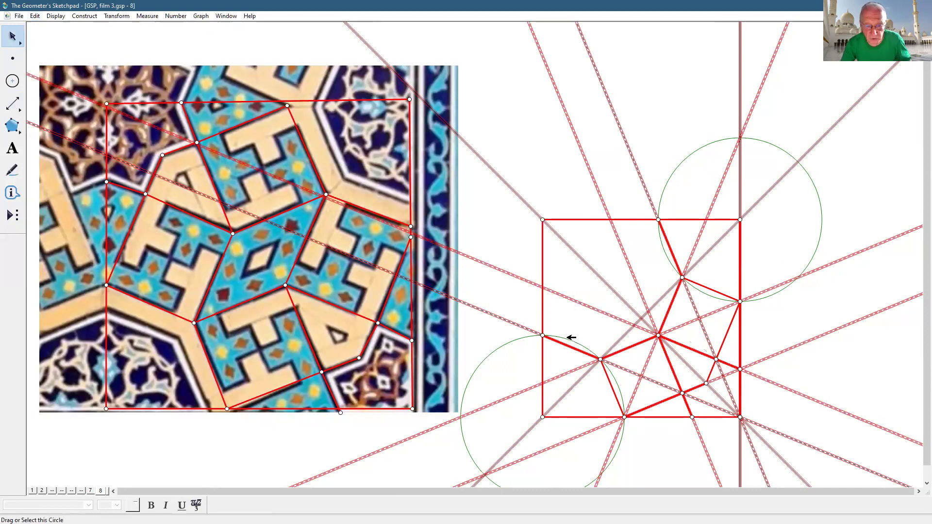
left_click(571, 337)
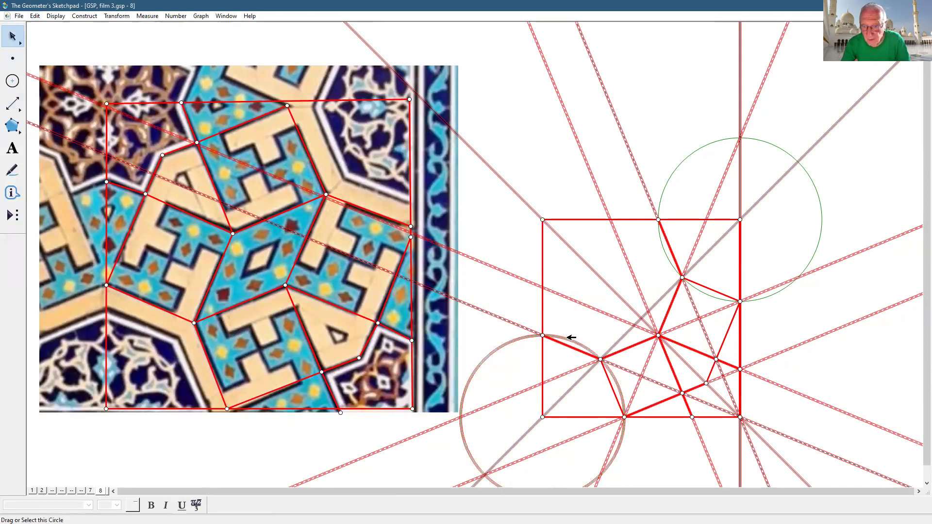
left_click(718, 298)
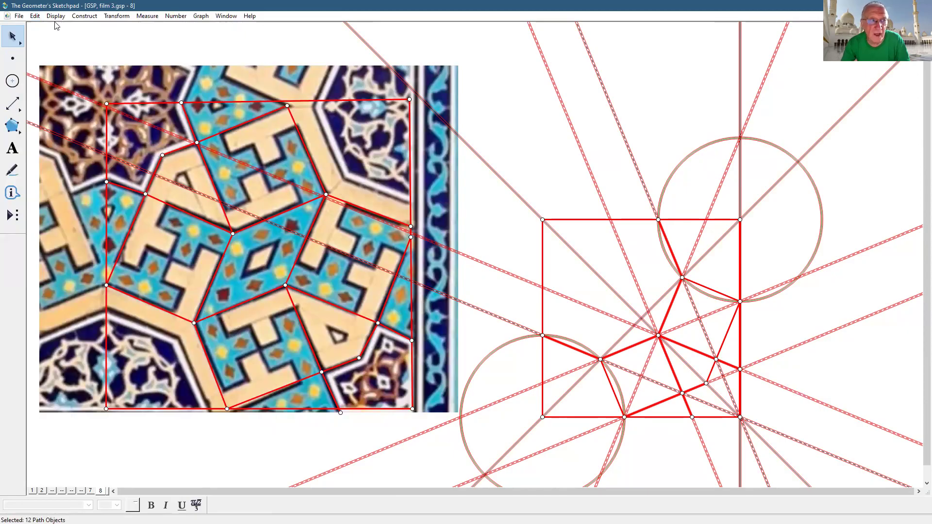
left_click(36, 16)
mouse_move(68, 96)
left_click(203, 98)
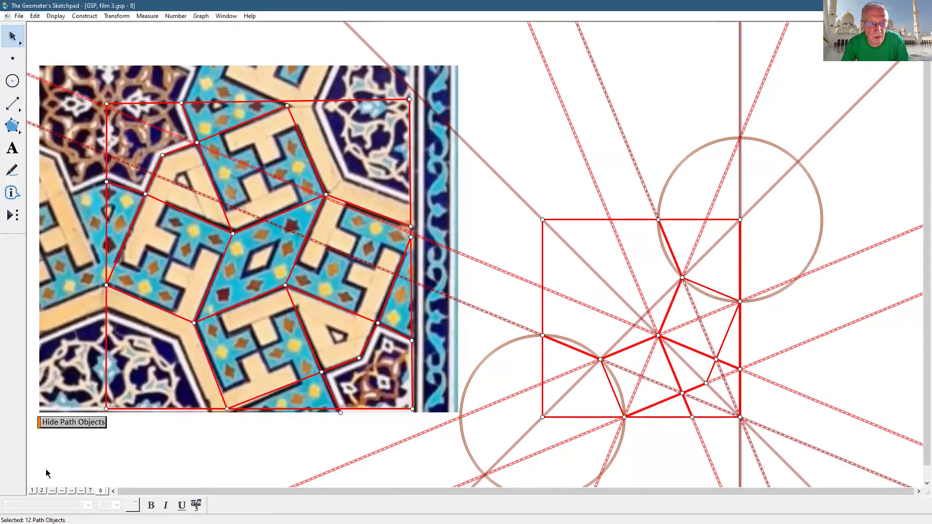
left_click(72, 427)
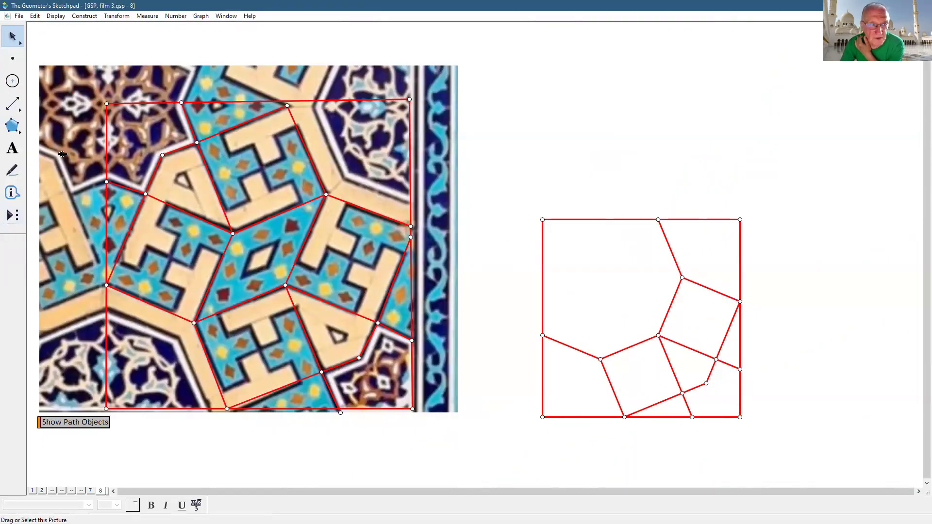
- Draw a line through the square's upper-right and lower-left corners
left_click(16, 111)
left_click(739, 220)
left_click(543, 418)
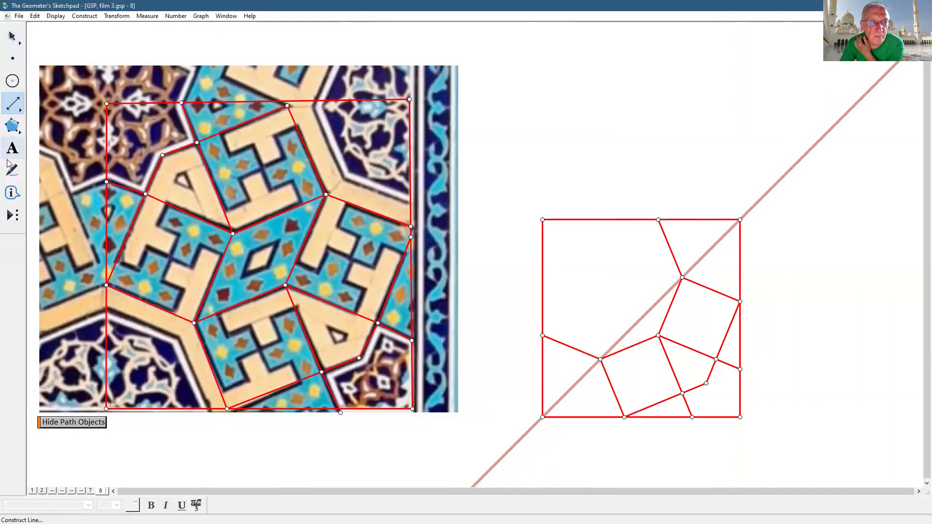
- Try placing a midpoint between the square's upper-right and lower-left corners, and undo it together with the line through them
left_click(15, 215)
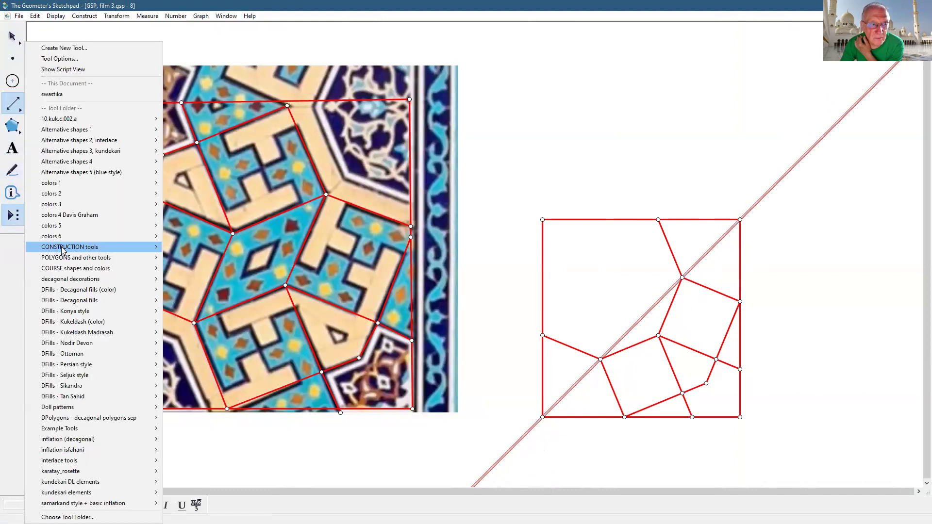
mouse_move(62, 249)
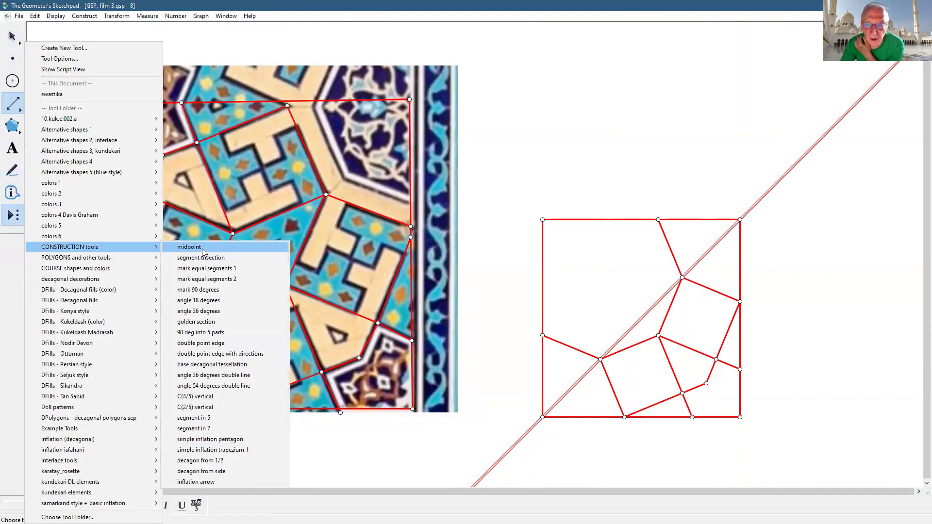
left_click(202, 252)
left_click(739, 219)
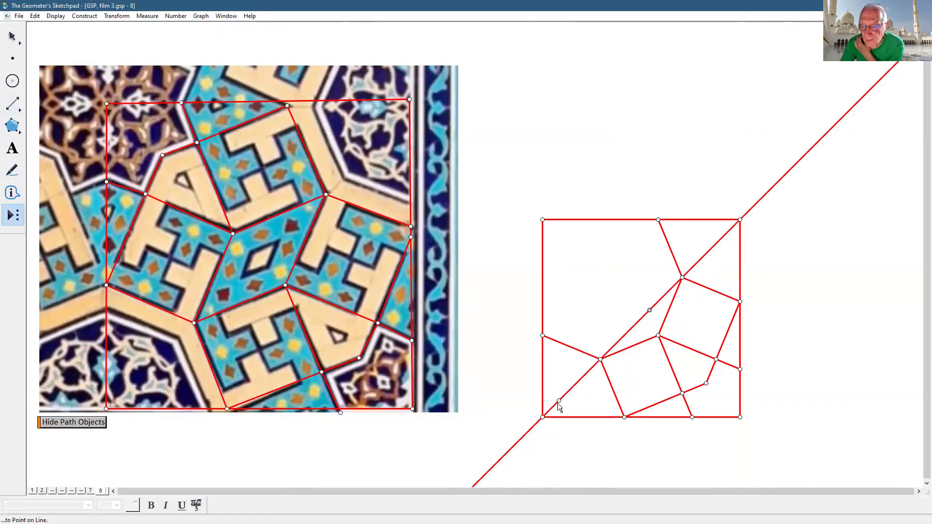
left_click(542, 418)
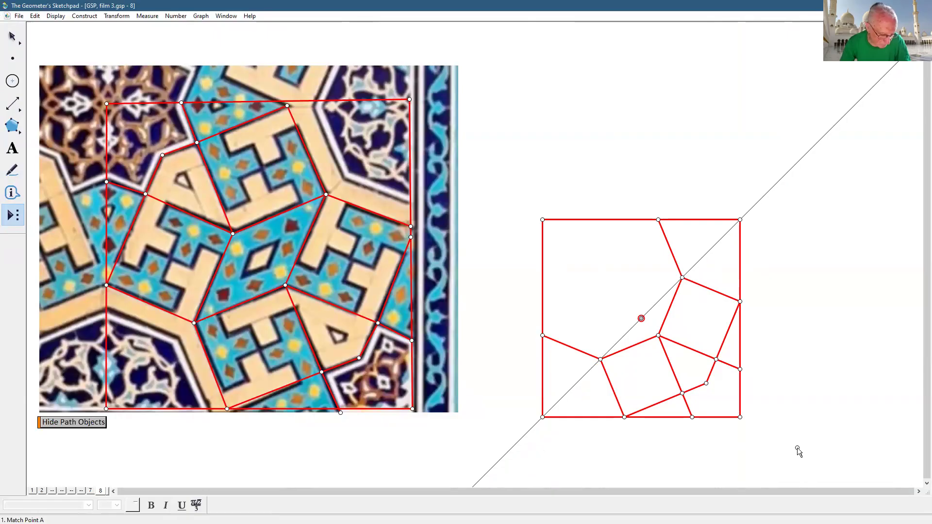
key("ctrl+z")
key("ctrl+z")
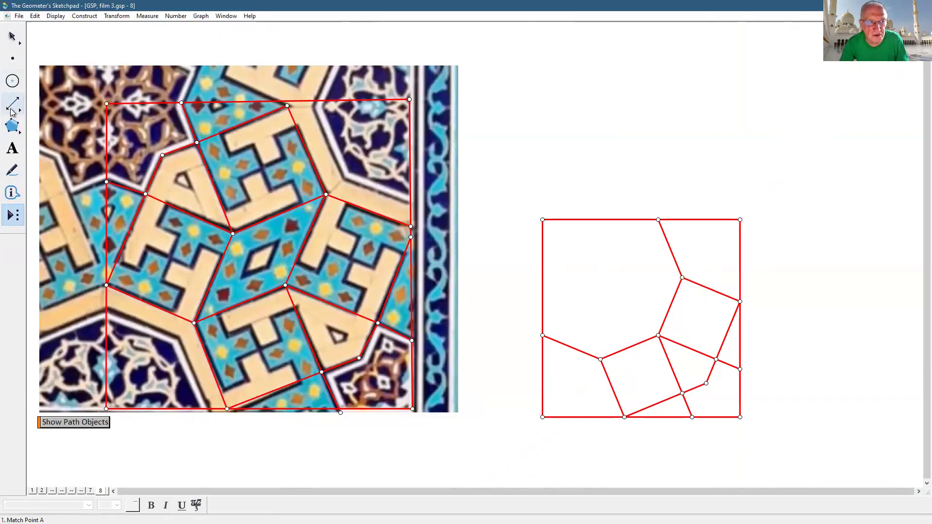
- Draw a segment between the square's upper-right and lower-left corners and construct its midpoint
left_click_drag(11, 107, 32, 105)
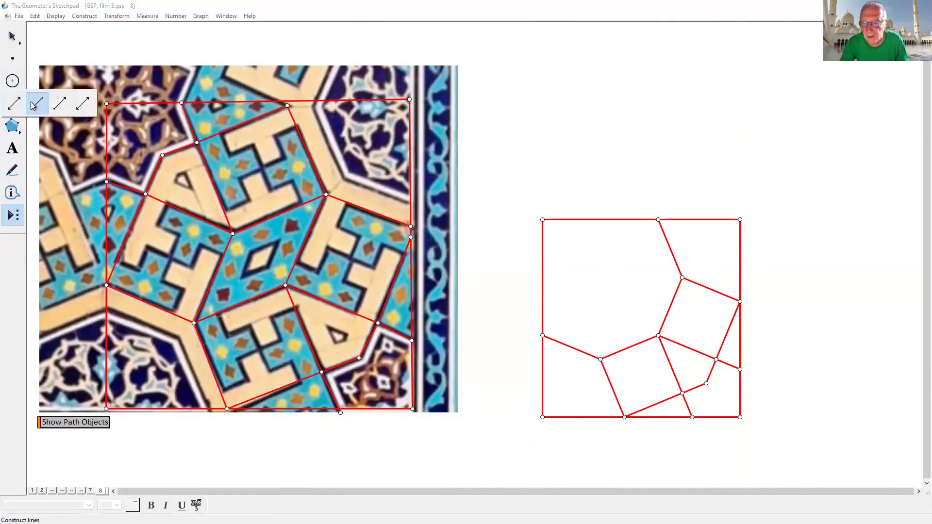
left_click_drag(739, 220, 542, 417)
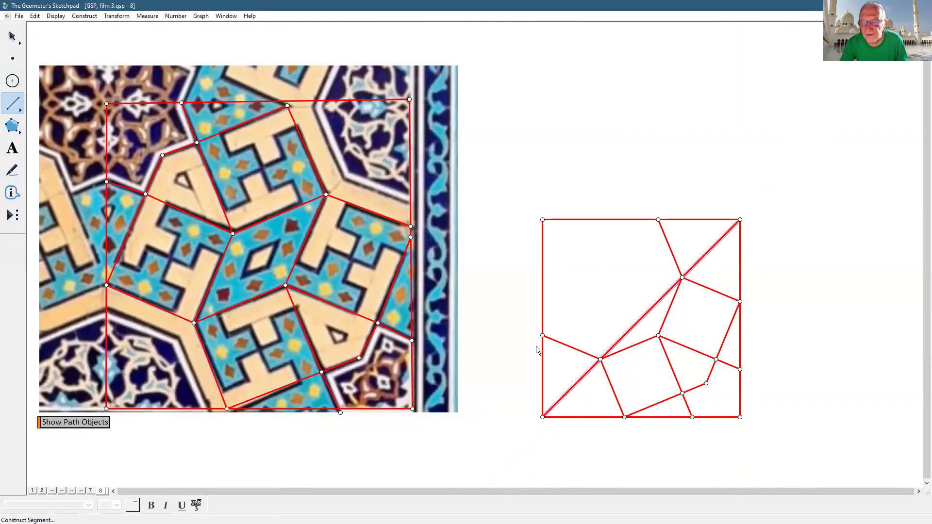
left_click(86, 16)
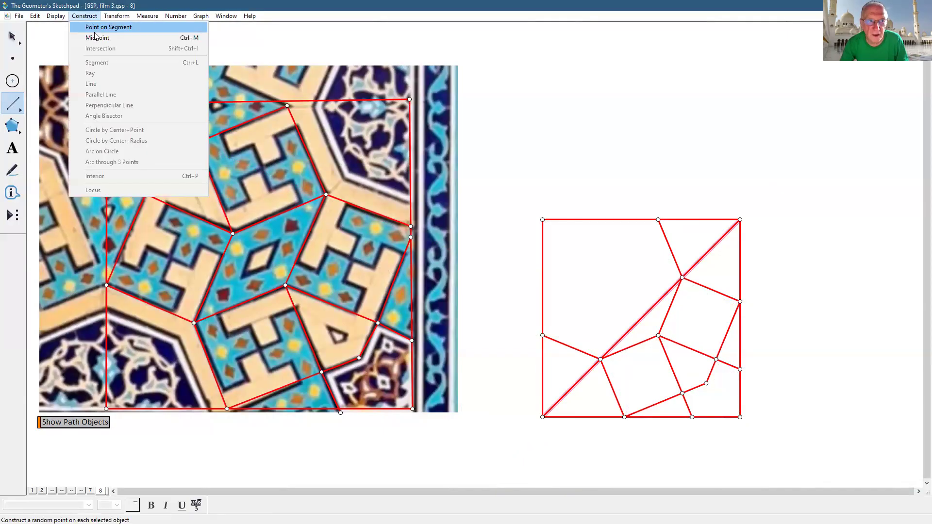
key("Return")
- Rotate the tessellation segments and vertices below the diagonal by 180 degrees about the diagonal's midpoint
left_click(12, 37)
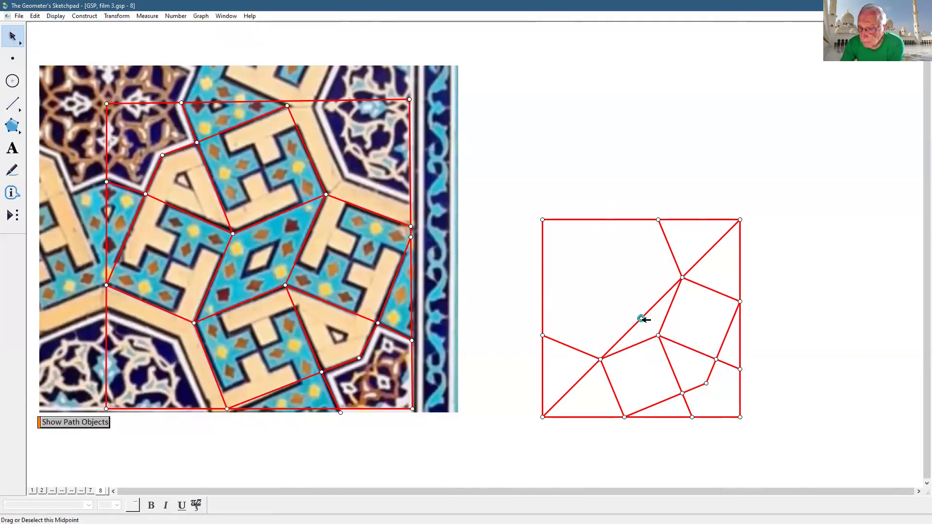
left_click_drag(641, 333, 700, 375)
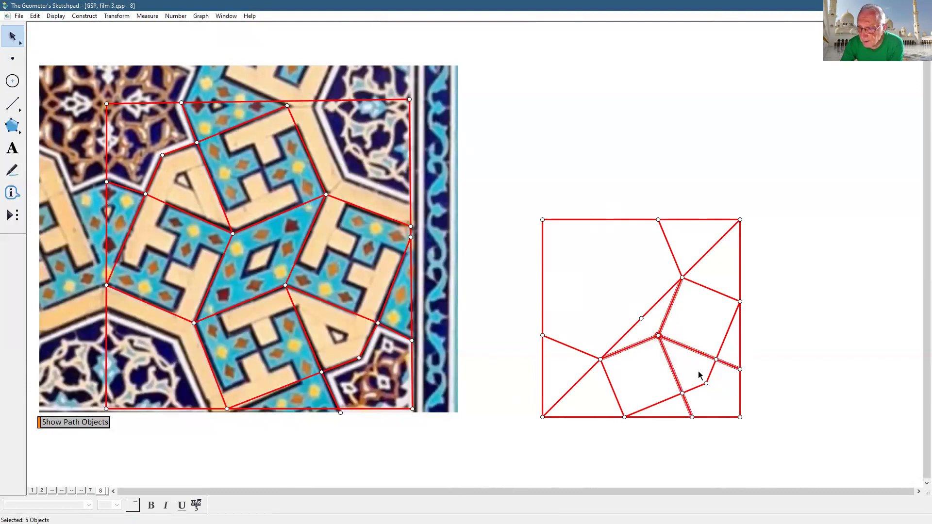
left_click_drag(720, 327, 686, 404)
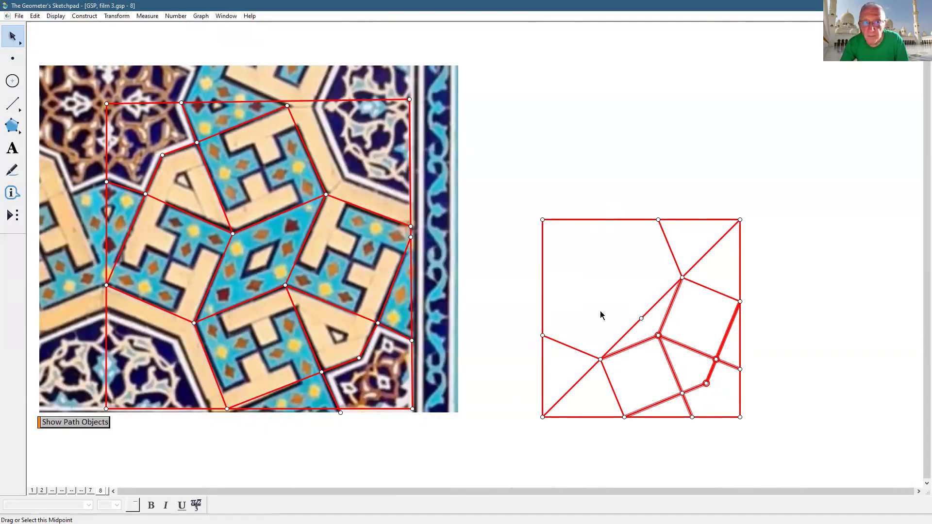
left_click(116, 16)
left_click(143, 104)
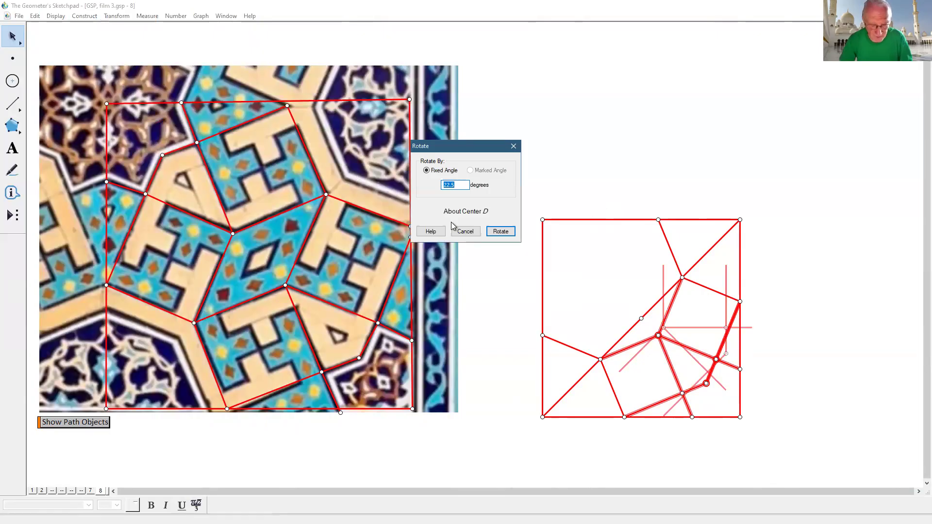
type("180")
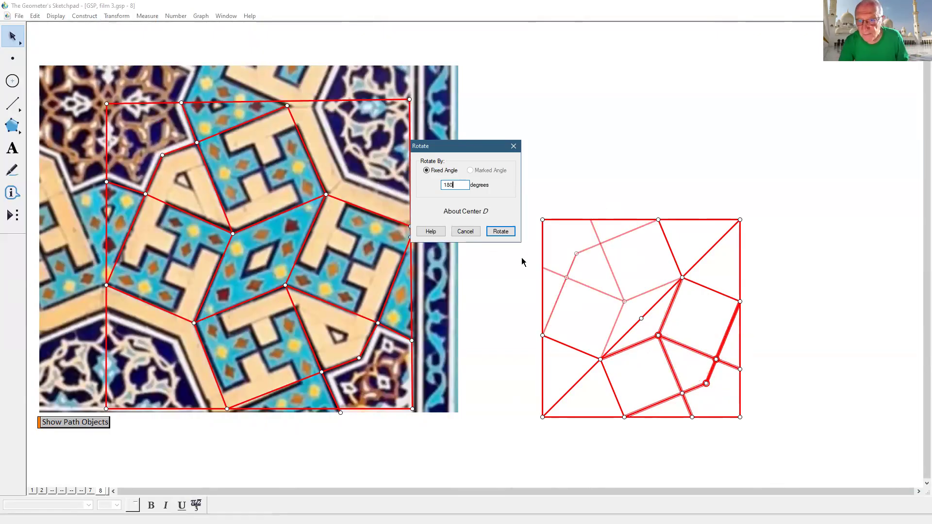
left_click(500, 231)
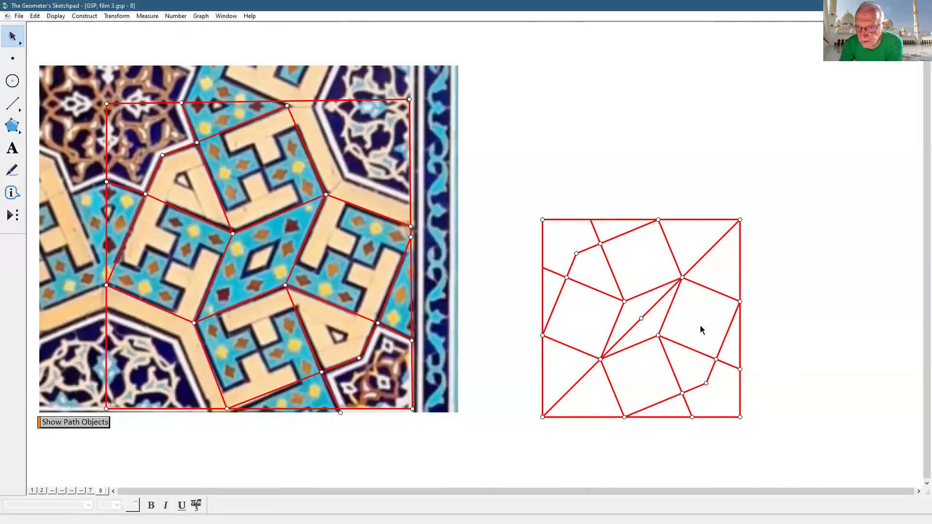
- Rotate the lower point on the square's right side and the rightmost point inside its bottom side by 180 degrees about the centre
left_click(740, 369)
left_click(691, 417)
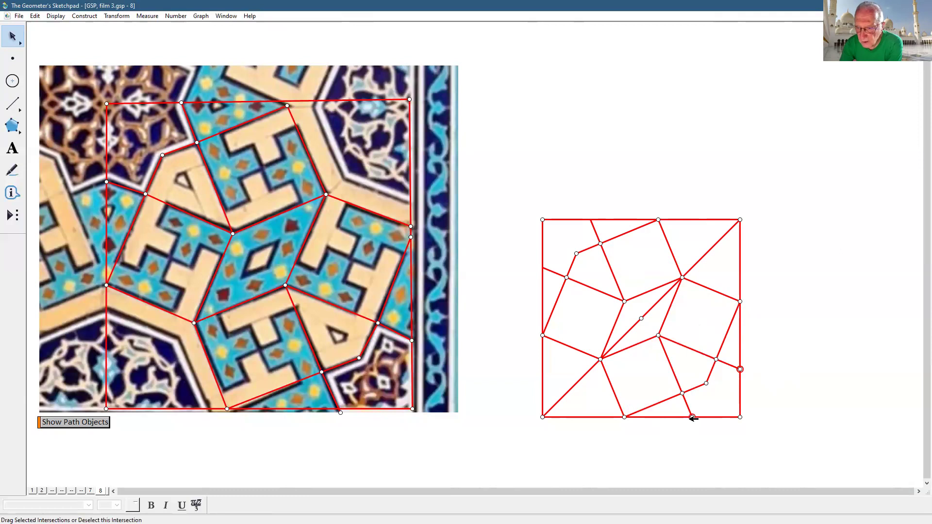
left_click(116, 16)
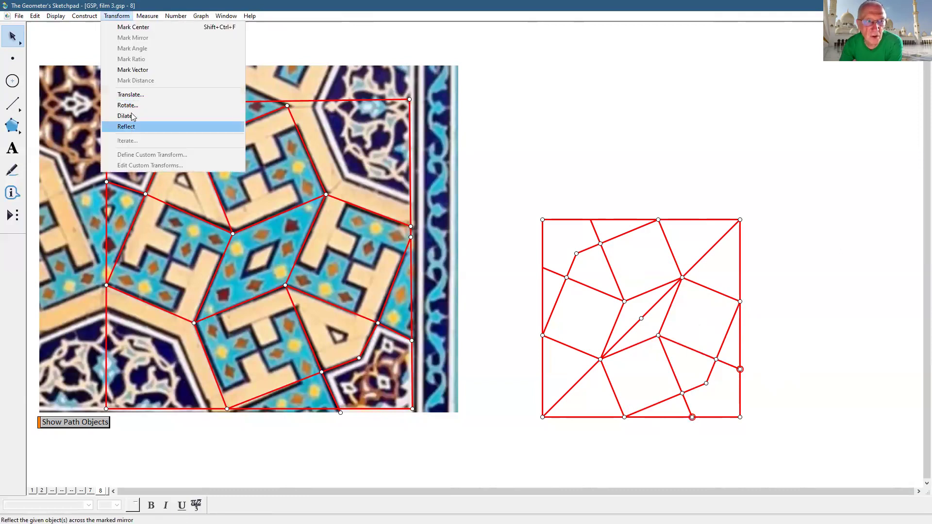
left_click(130, 104)
left_click(502, 232)
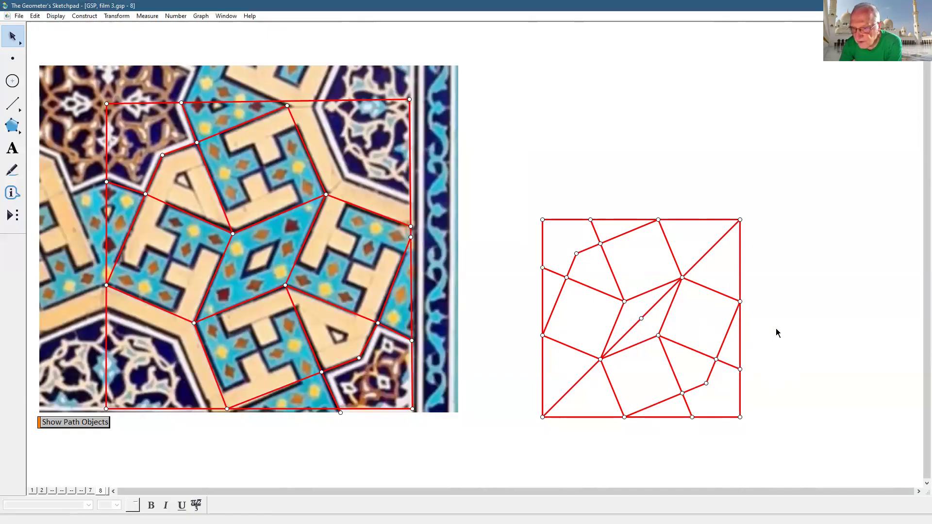
left_click(653, 306)
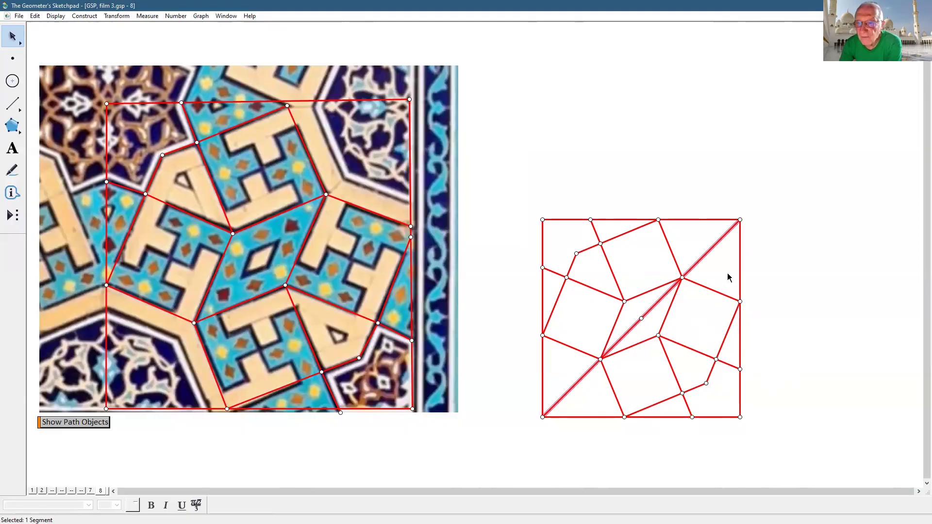
left_click(527, 233)
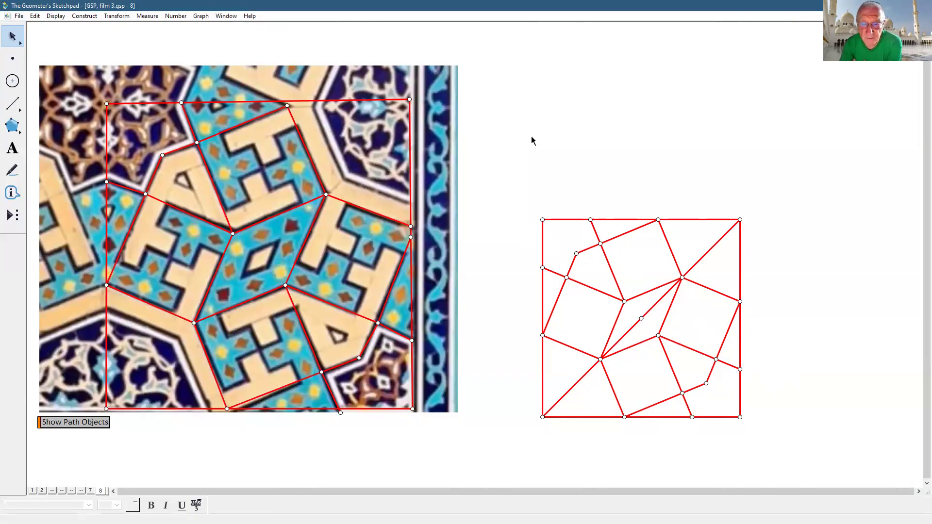
- Add a new page 9 to the document as a duplicate of page 8
left_click(19, 16)
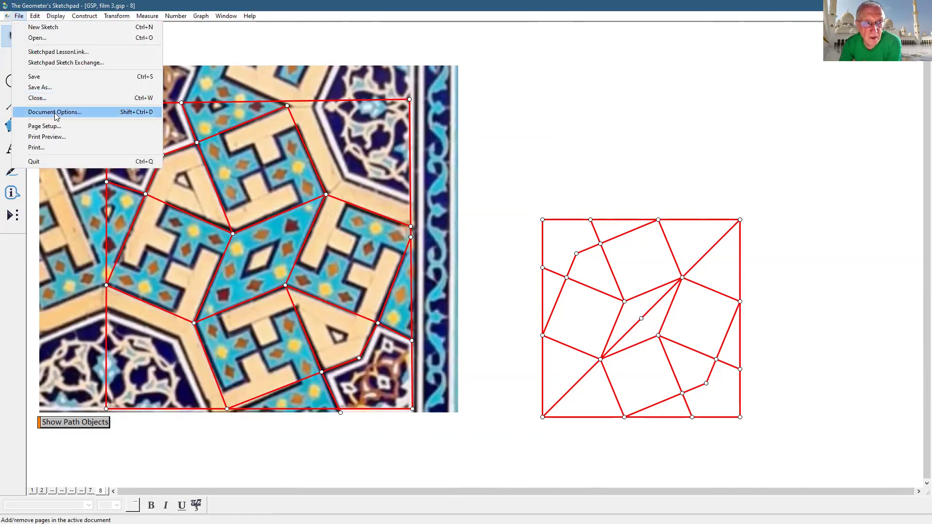
key("Return")
left_click(510, 160)
mouse_move(510, 187)
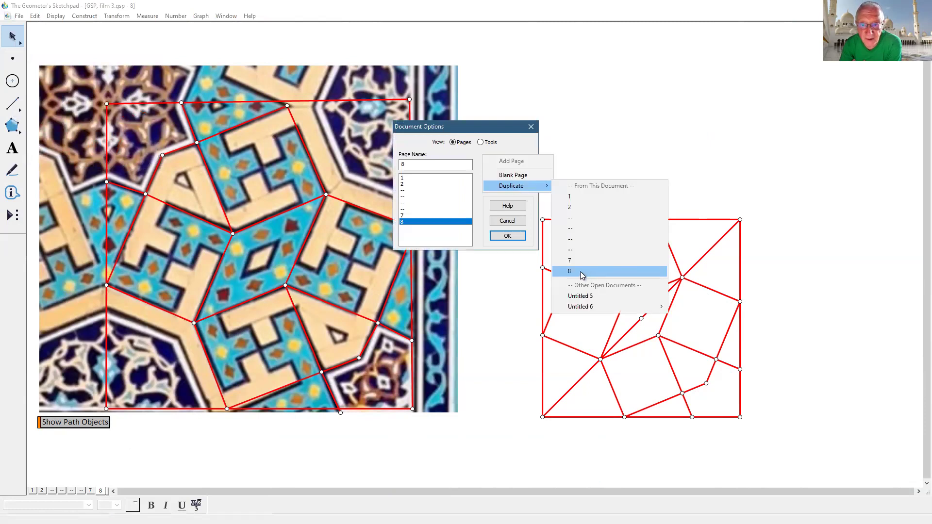
left_click(582, 275)
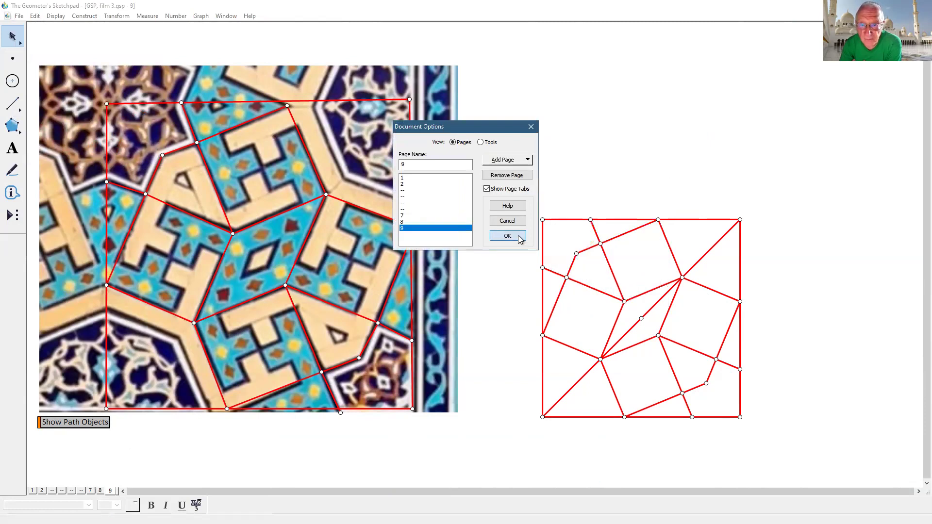
left_click(514, 235)
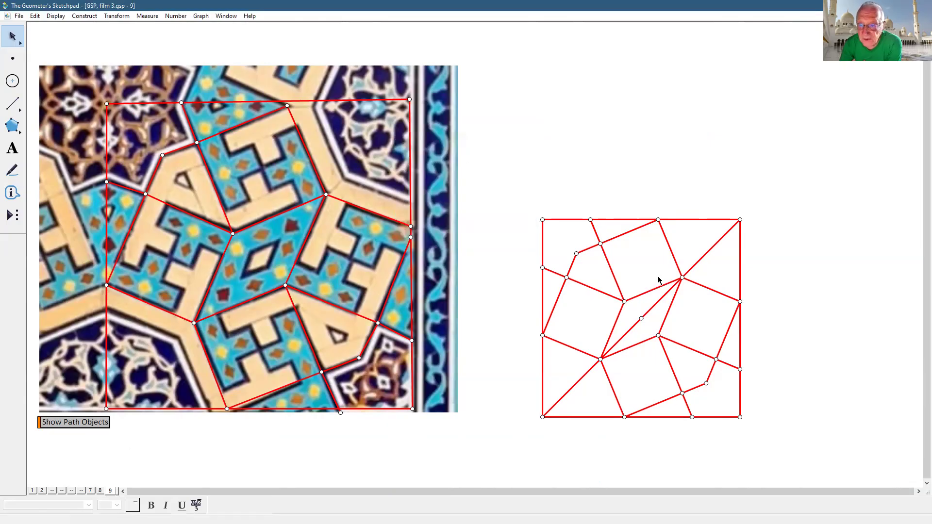
- Shift the redrawn pattern up and to the left on page 9 and compare it with page 8
left_click_drag(659, 288, 611, 210)
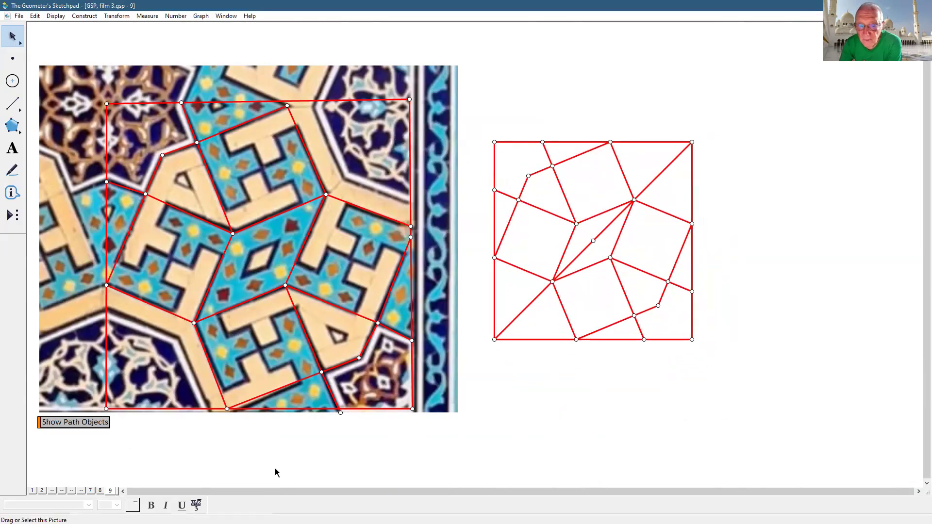
left_click(101, 492)
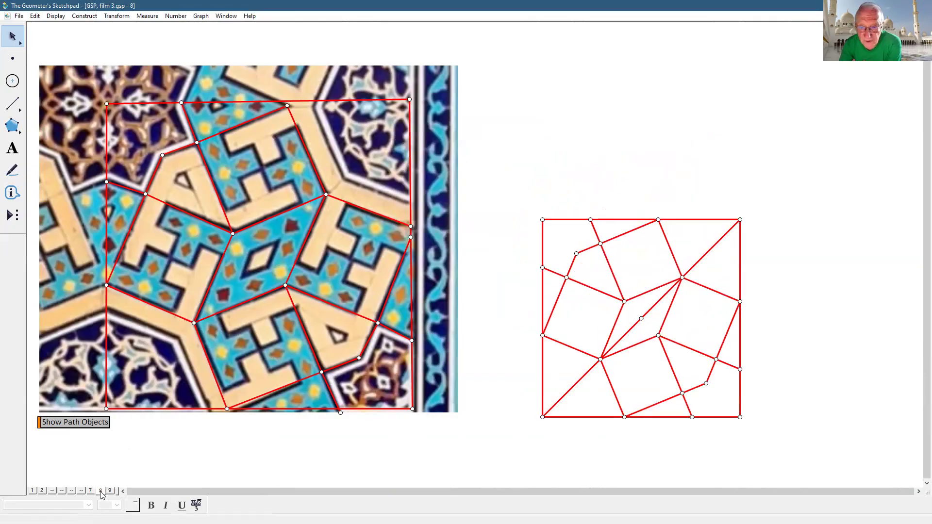
left_click(110, 490)
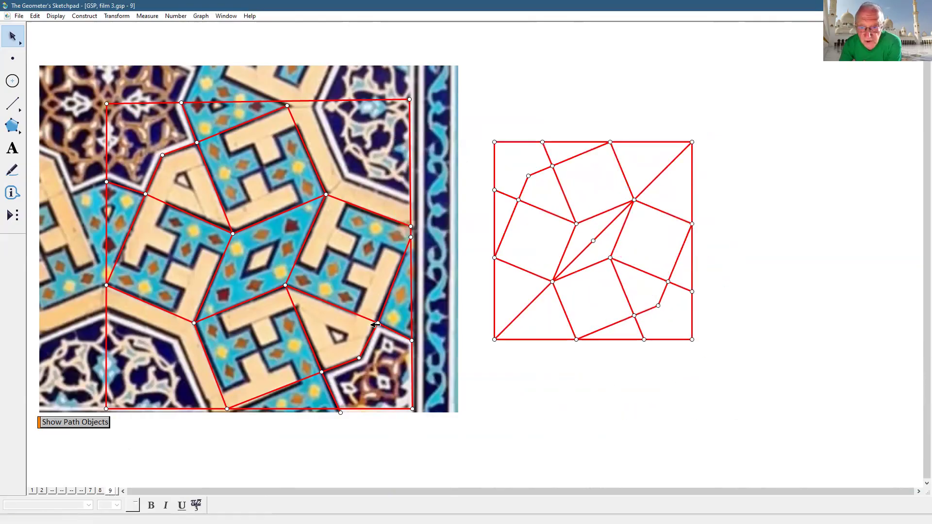
- Delete the redrawn pattern from page 9 and construct a new, larger square beside the photo with the square (4) tool
left_click_drag(482, 127, 728, 383)
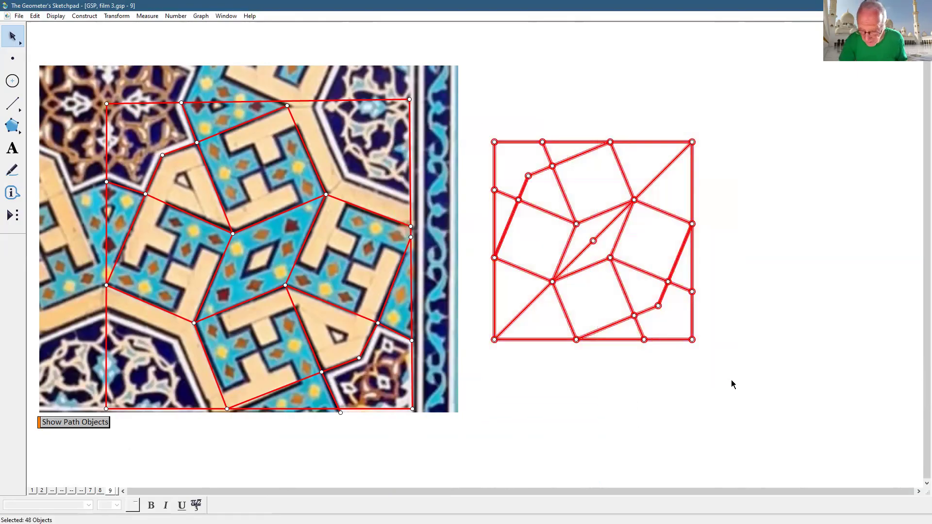
key("Delete")
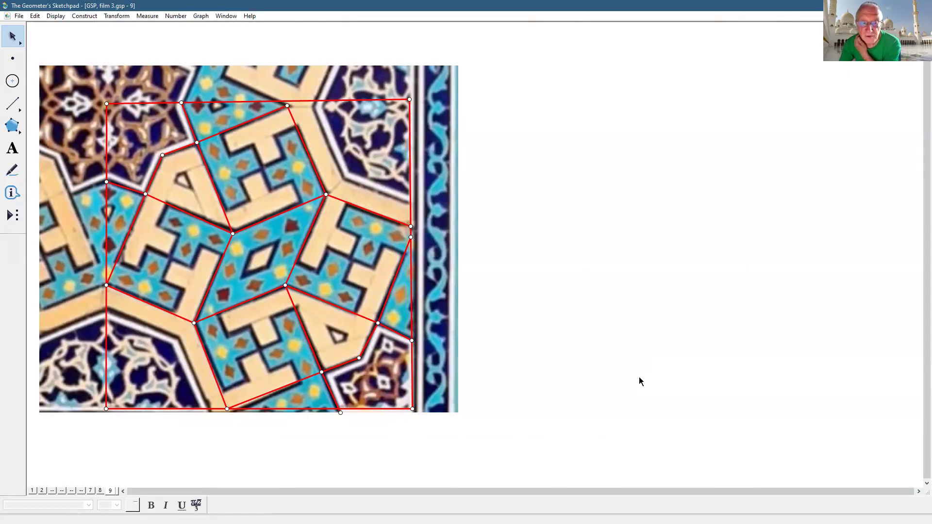
left_click(14, 216)
mouse_move(83, 257)
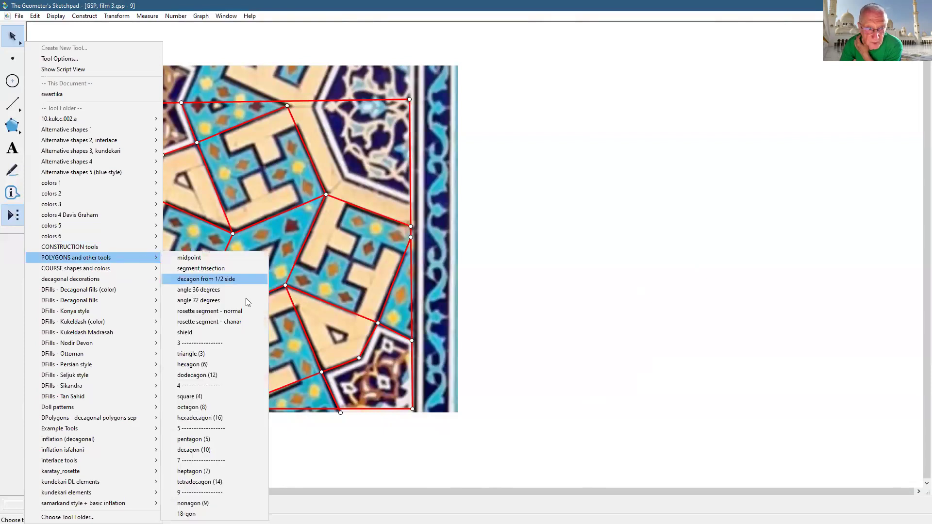
left_click(215, 396)
left_click(541, 388)
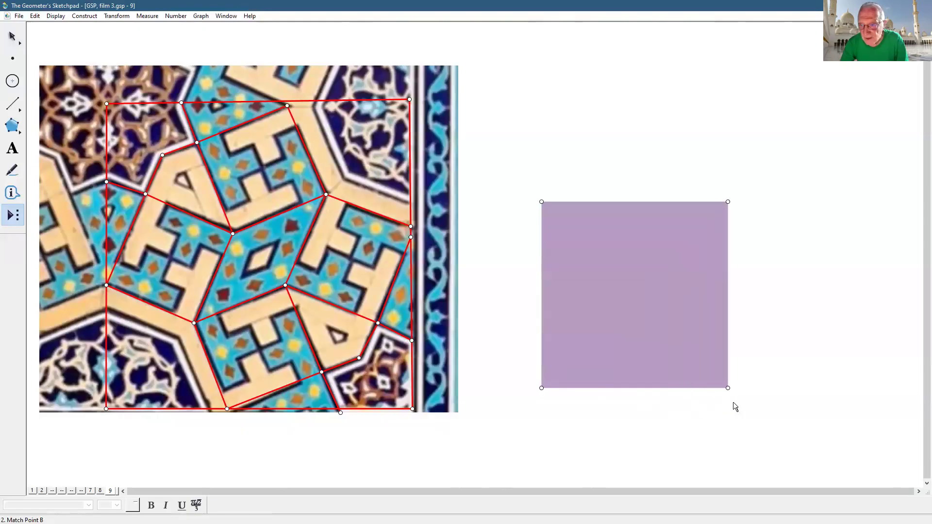
left_click(753, 406)
key("Escape")
key("Escape")
- Delete the new square's filled interior and outline its four sides with segments
left_click(632, 253)
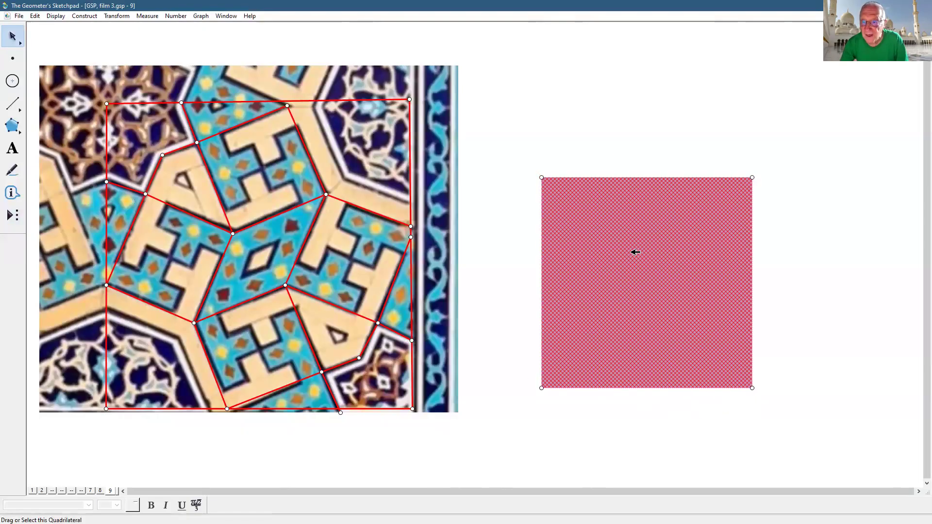
key("Delete")
key("shift+Down")
key("shift+Down")
key("shift+Down")
left_click_drag(541, 178, 541, 387)
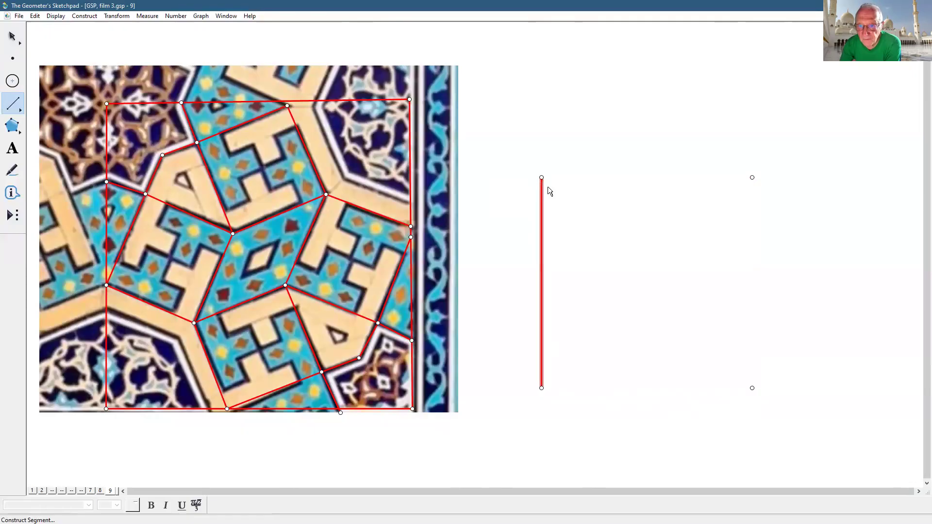
left_click_drag(541, 177, 541, 387)
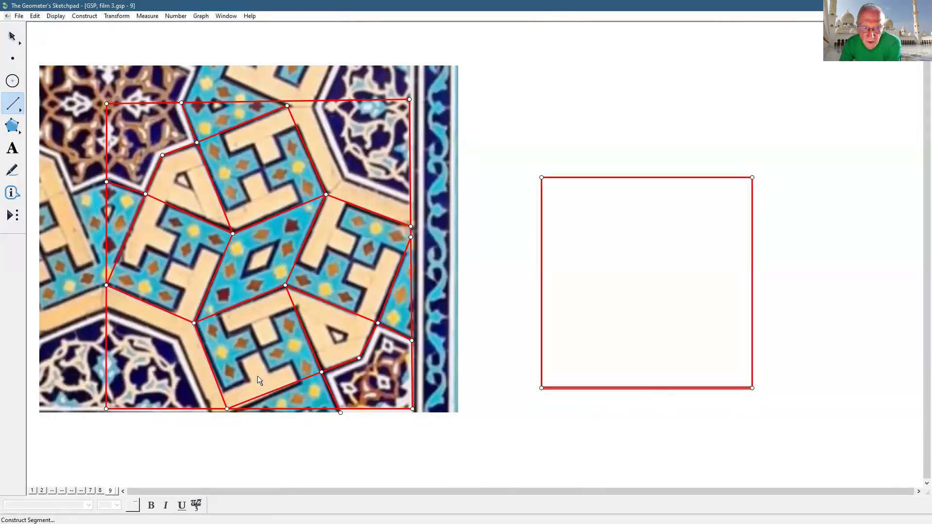
- Draw a four-by-four grid of segments over the lower square tile in the photo, following the edges of its decoration
left_click_drag(218, 317, 252, 399)
left_click(240, 303)
left_click_drag(241, 303, 274, 389)
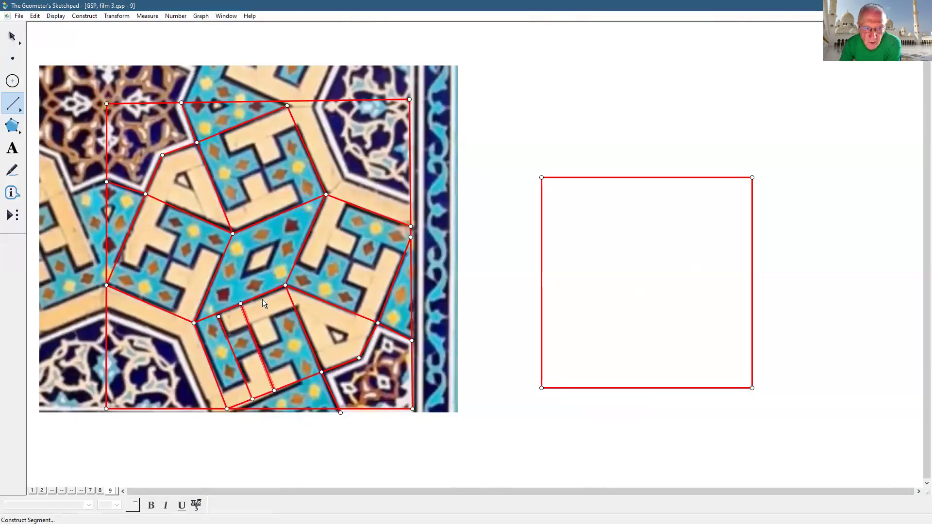
mouse_move(262, 297)
left_mouse_down()
mouse_move(282, 360)
mouse_move(301, 383)
left_mouse_up()
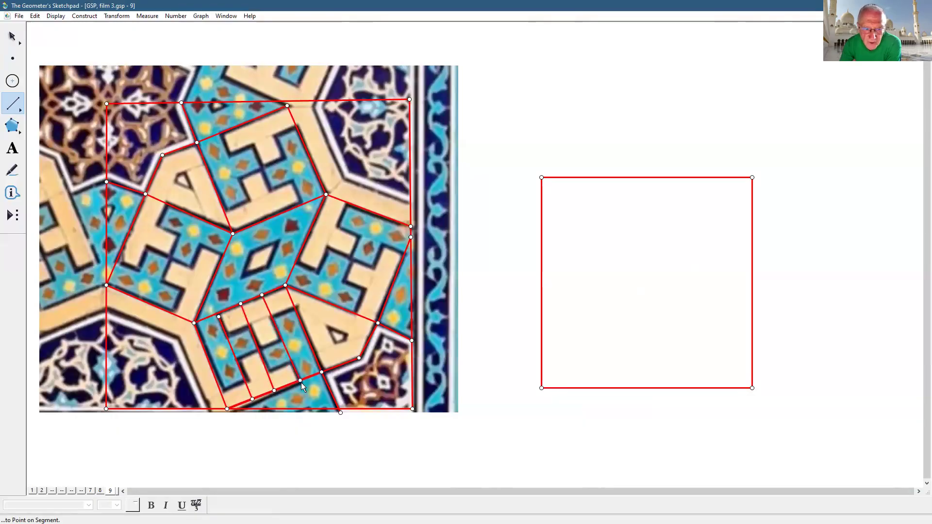
mouse_move(219, 391)
left_mouse_down()
mouse_move(308, 355)
mouse_move(214, 381)
mouse_move(211, 368)
left_mouse_up()
left_click_drag(211, 367, 299, 332)
left_click_drag(203, 348, 203, 346)
left_click_drag(203, 346, 217, 343)
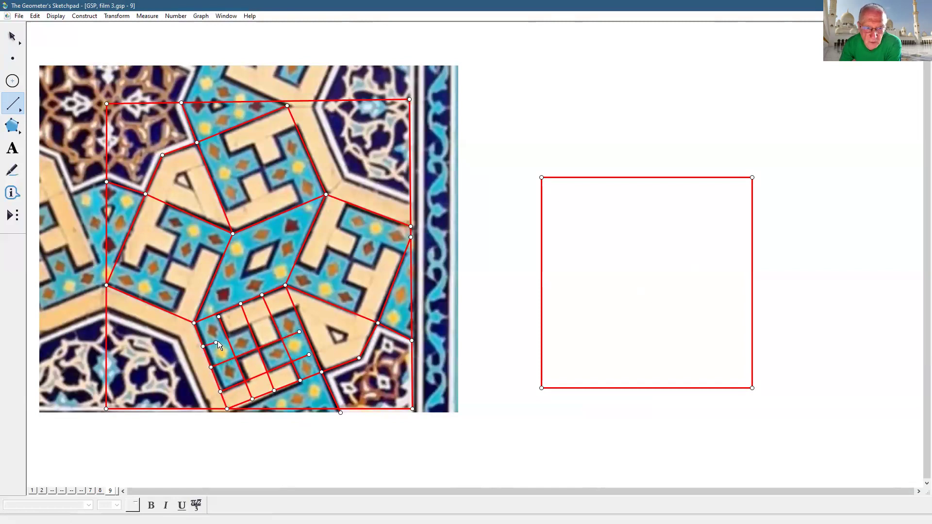
left_click_drag(291, 312, 295, 308)
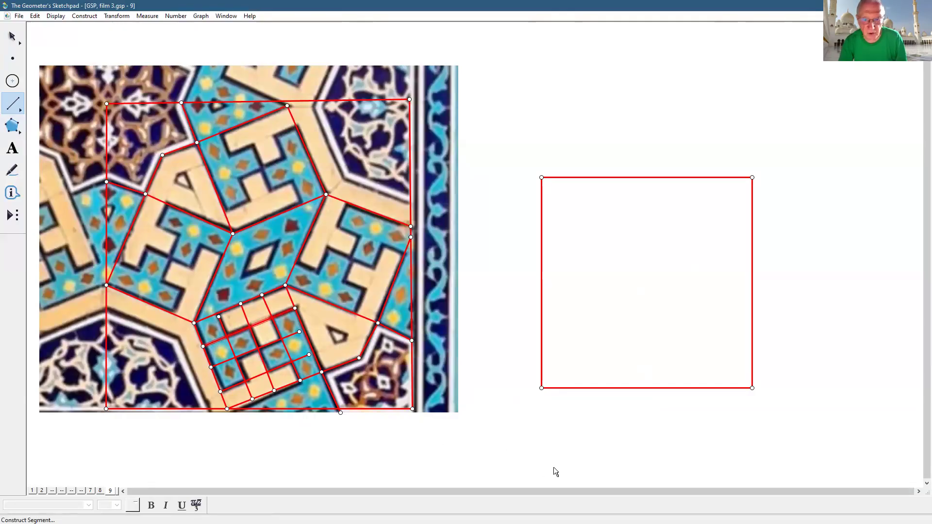
- Draw a horizontal segment below the empty square and divide it into four equal parts with the midpoint tool
left_click_drag(530, 452, 745, 453)
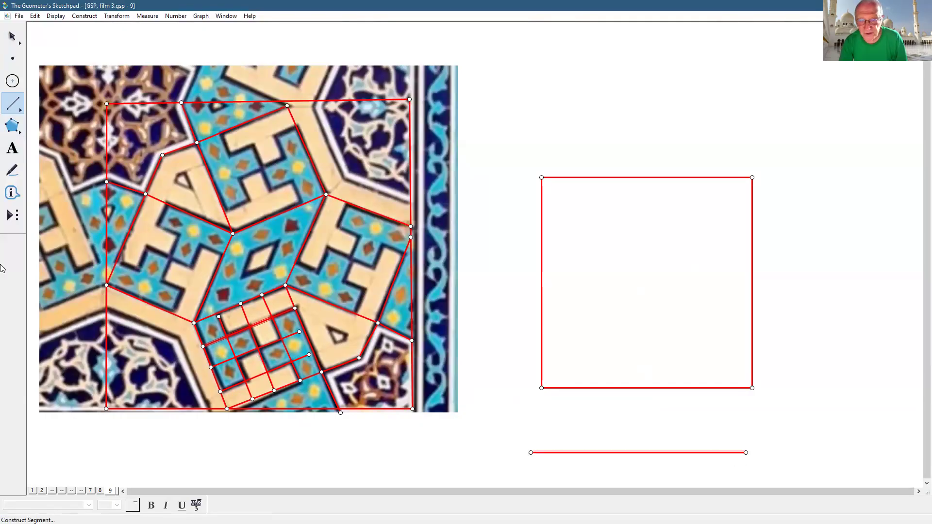
left_click(7, 224)
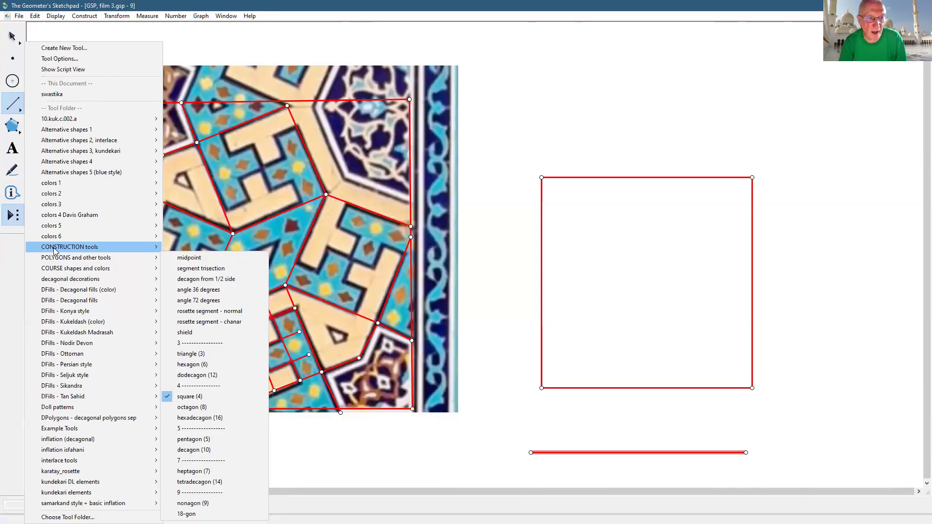
mouse_move(155, 247)
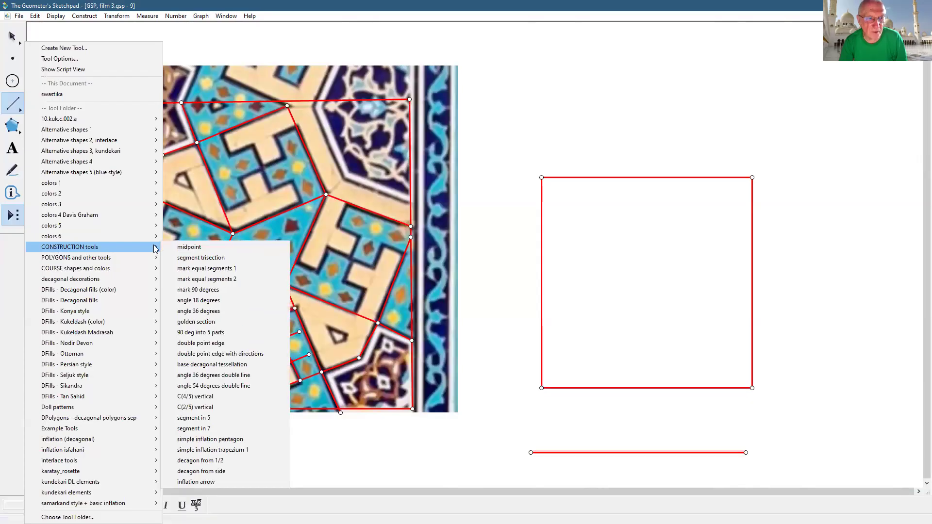
left_click(189, 247)
left_click(530, 452)
left_click(746, 453)
left_click(530, 452)
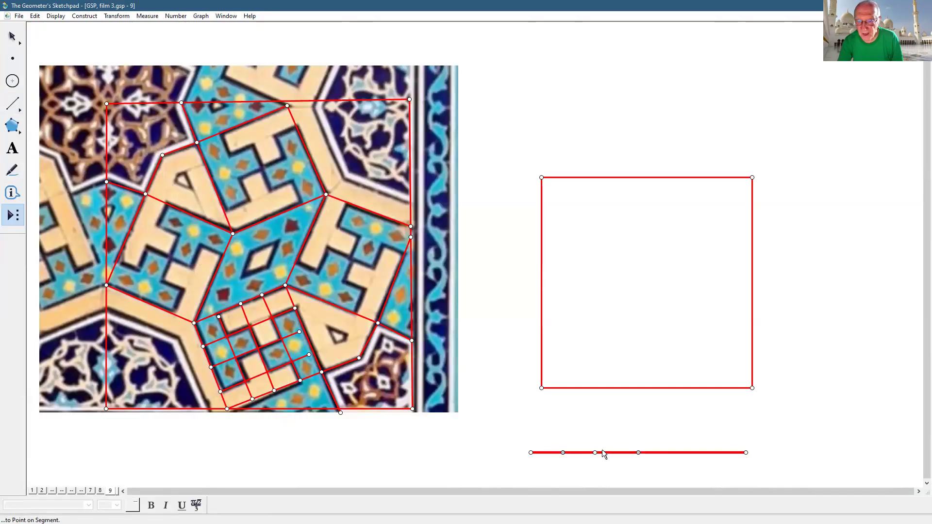
left_click(638, 452)
left_click(638, 452)
left_click(745, 453)
- Hide the divided segment below the square, keeping its endpoints and division points
left_click(5, 28)
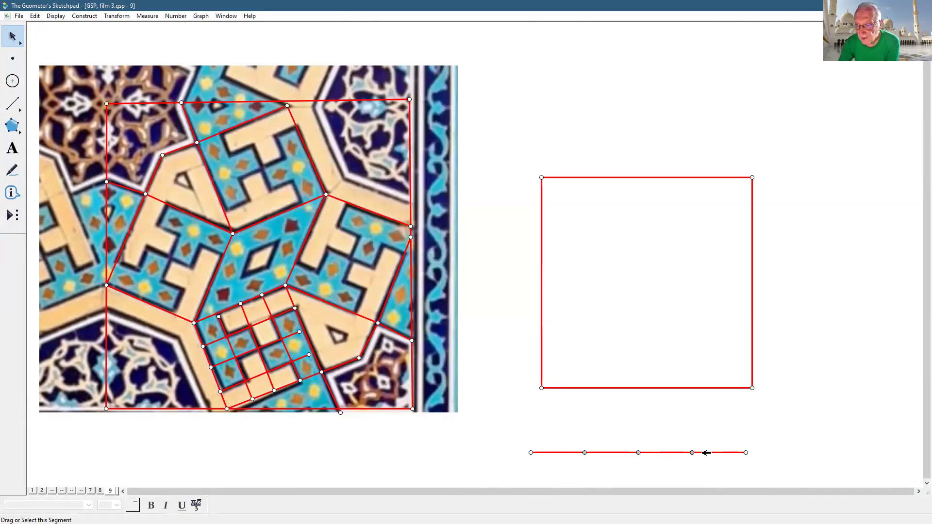
left_click(705, 453)
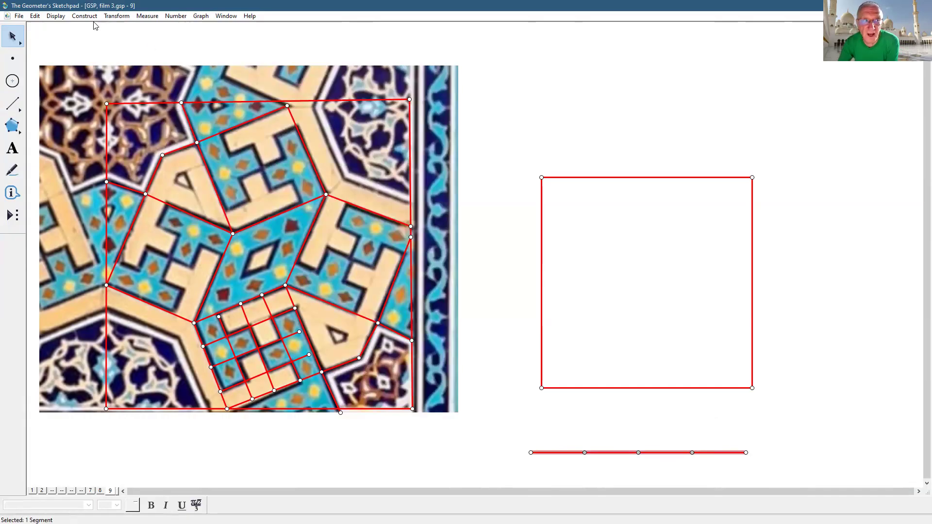
left_click(76, 81)
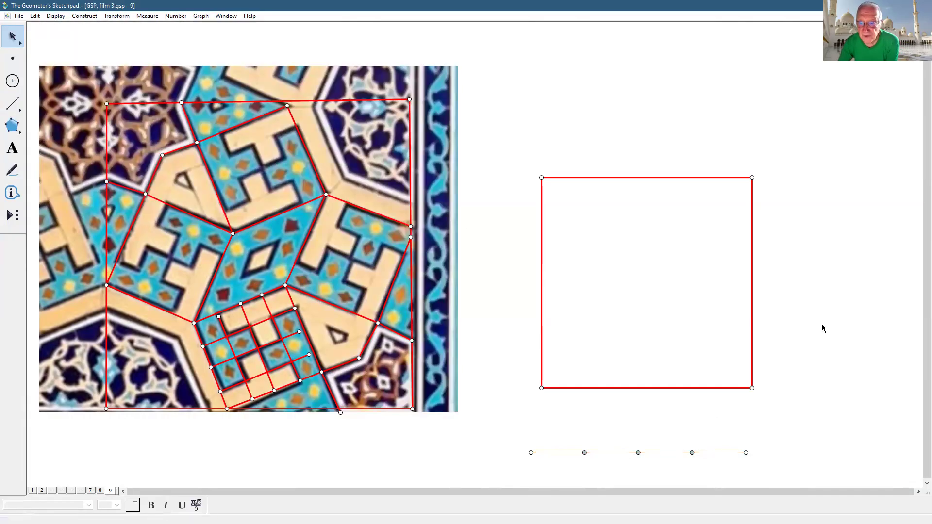
- Create a custom tool named "4 parts of a segment" from the five points below the square
left_click(745, 452)
left_click_drag(570, 444, 700, 466)
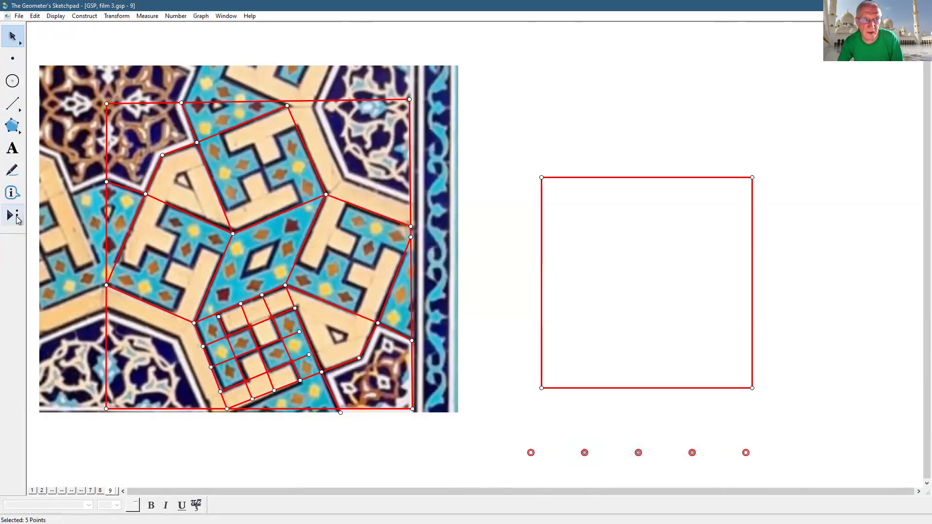
left_click(16, 219)
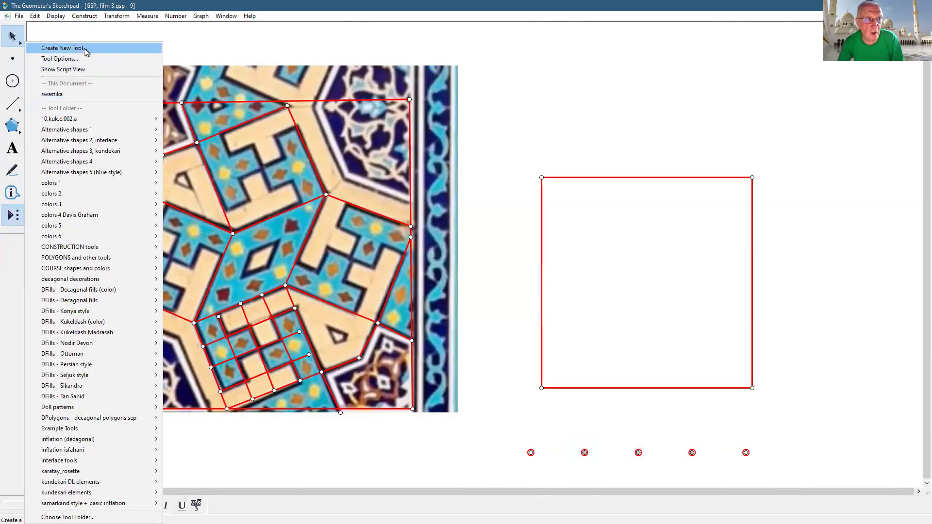
left_click(85, 48)
type("4 parts of a element")
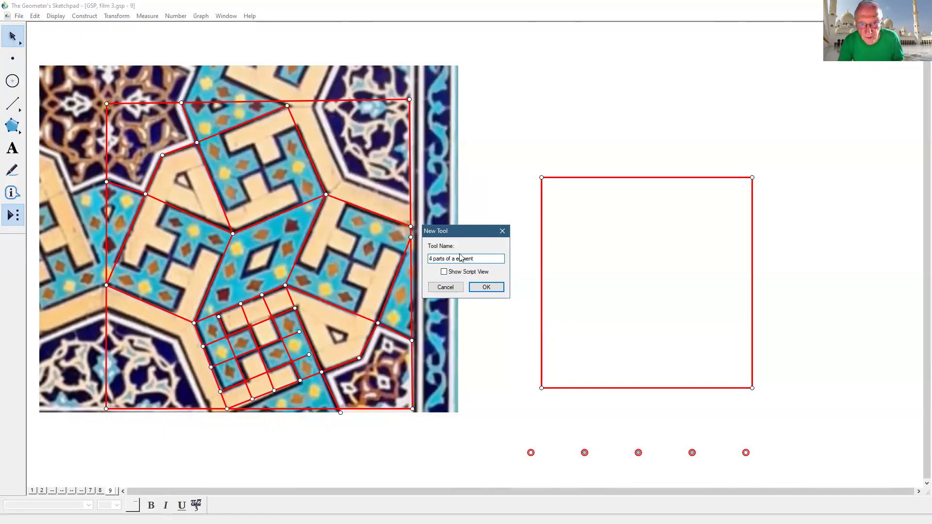
type("s")
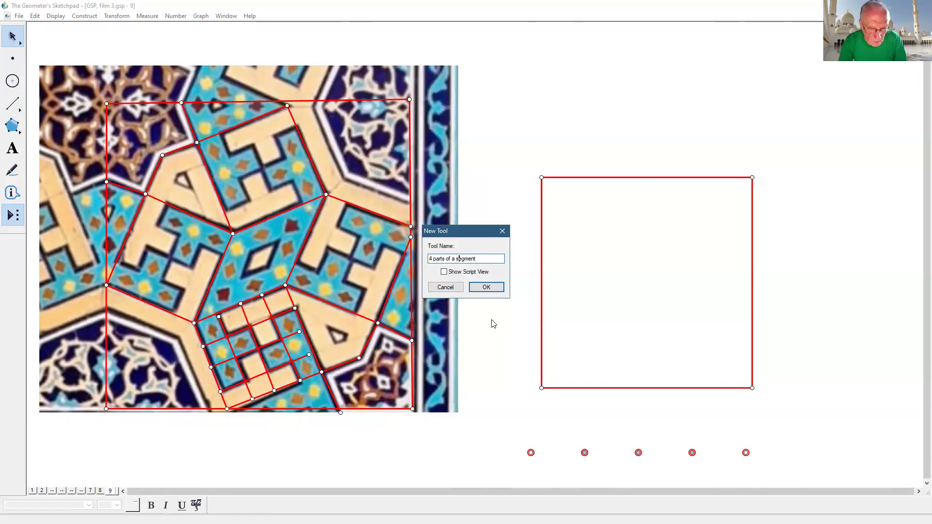
left_click(482, 288)
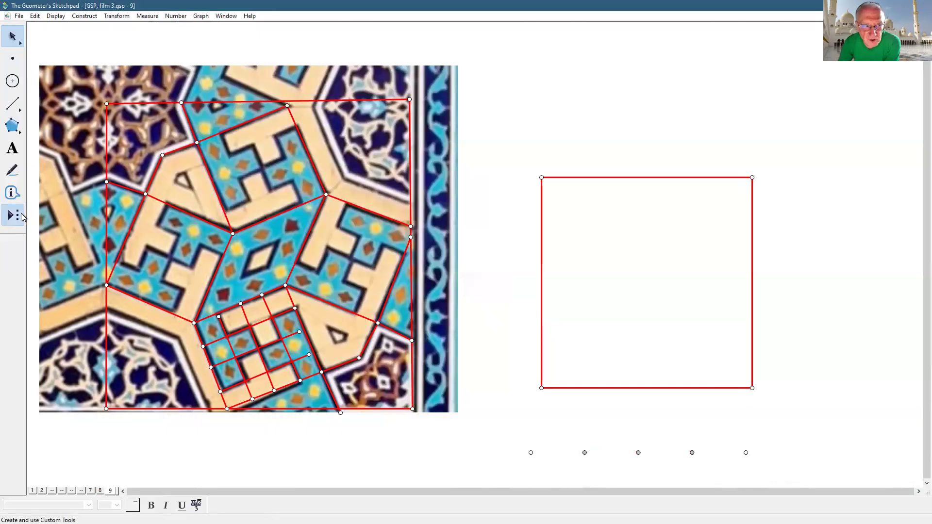
- Divide each of the square's four sides into four equal parts with the "4 parts of a segment" tool
left_click(22, 217)
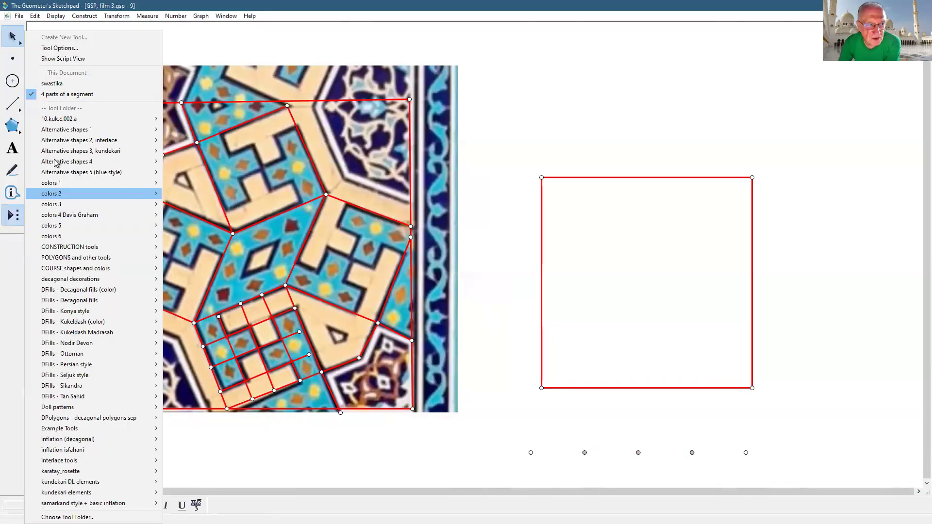
left_click(63, 98)
left_click(541, 178)
left_click(541, 387)
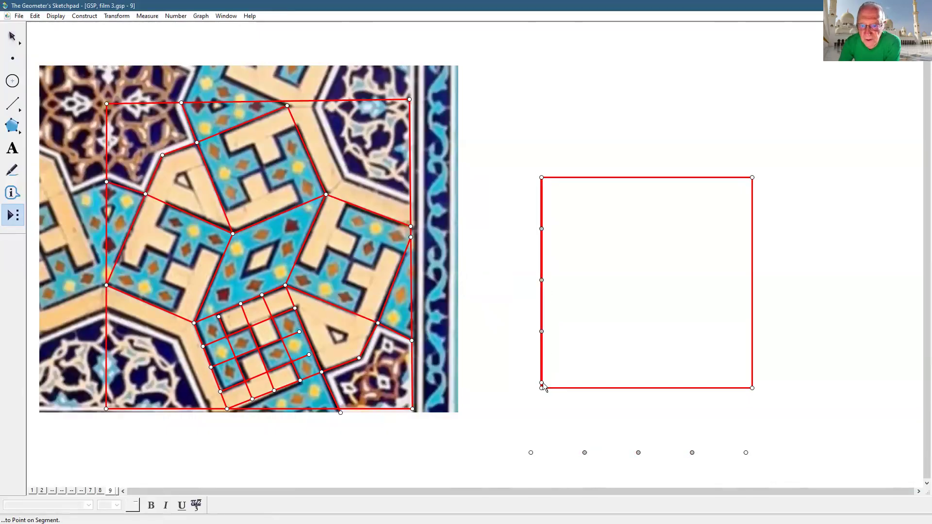
left_click(541, 388)
left_click(751, 387)
left_click(751, 387)
left_click(752, 177)
left_click(751, 178)
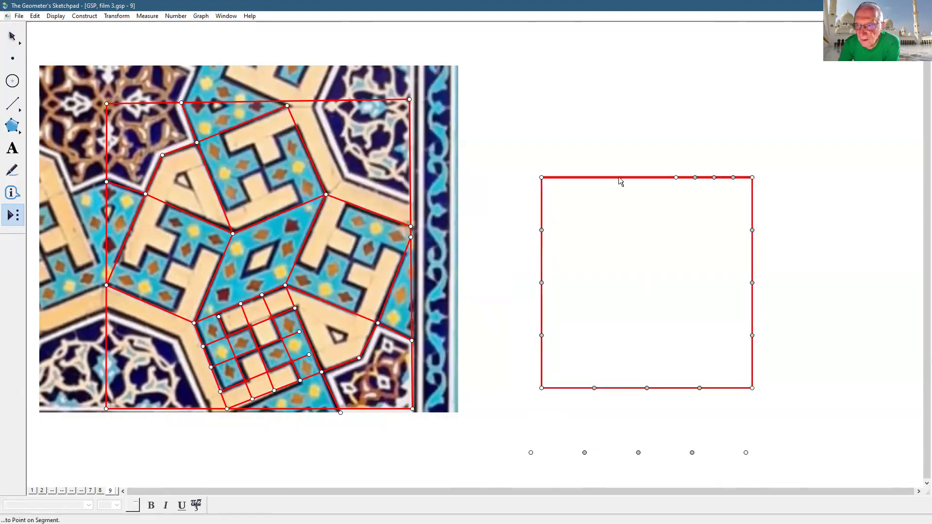
left_click(541, 177)
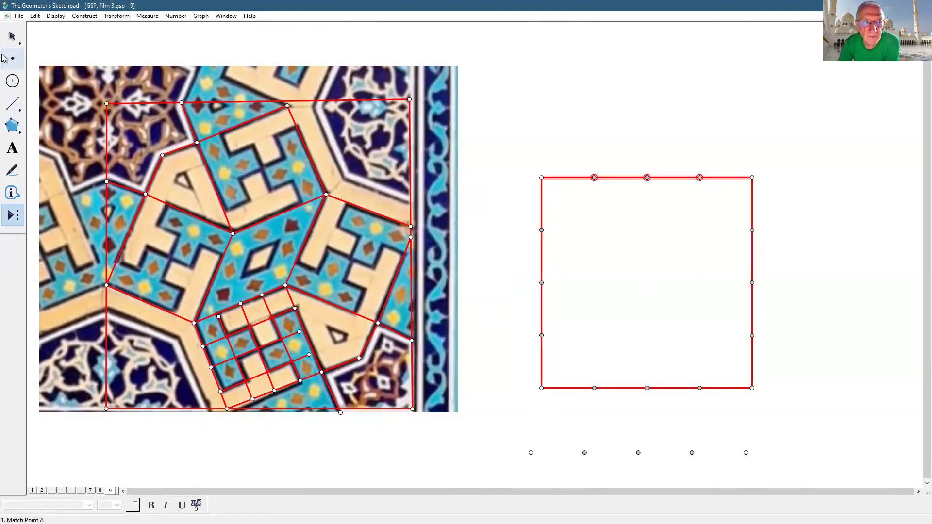
- Connect the division points of the square's upper and lower sides with three vertical segments in thin line style
left_click(12, 36)
left_click(13, 104)
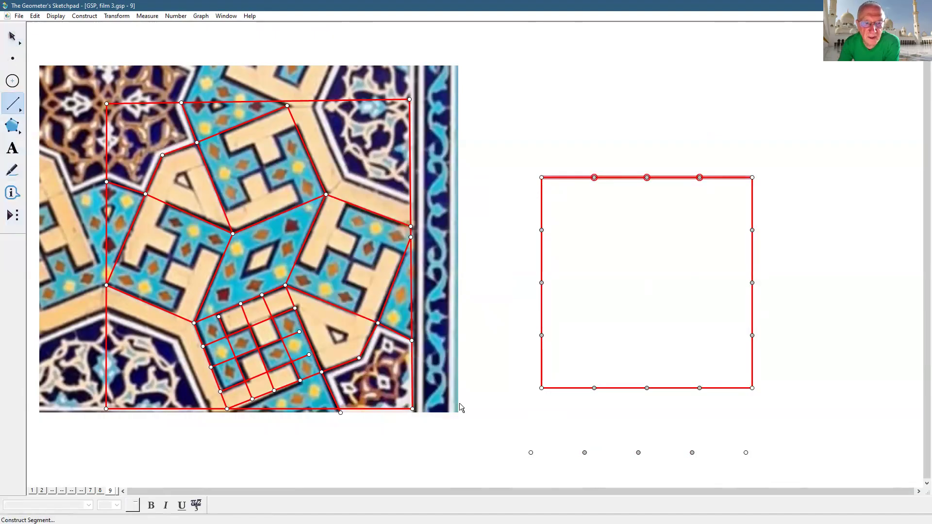
left_click_drag(594, 178, 594, 388)
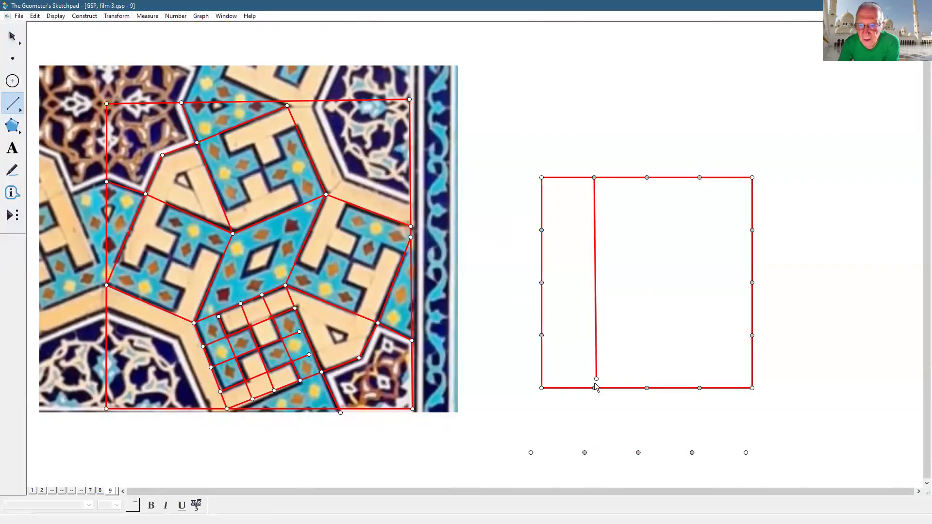
left_click(56, 16)
mouse_move(73, 36)
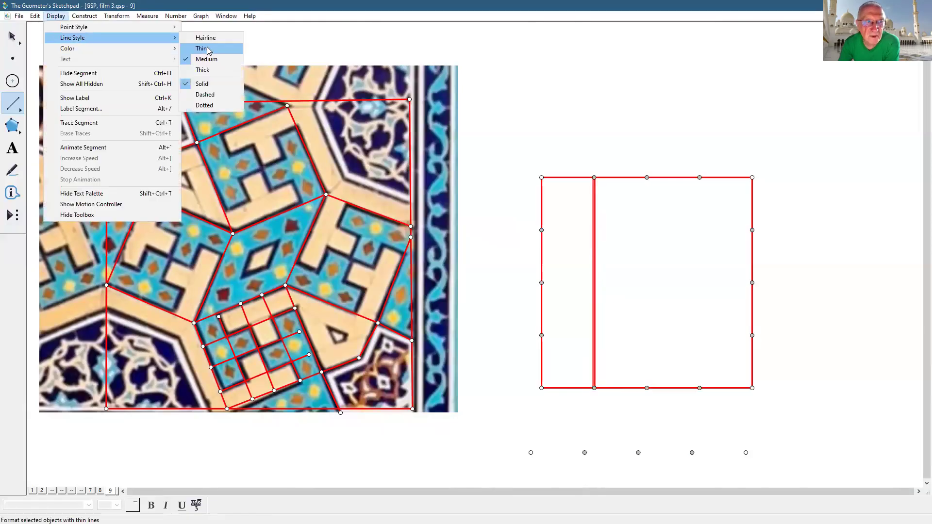
left_click(202, 45)
left_click_drag(646, 178, 646, 388)
left_click_drag(699, 178, 703, 391)
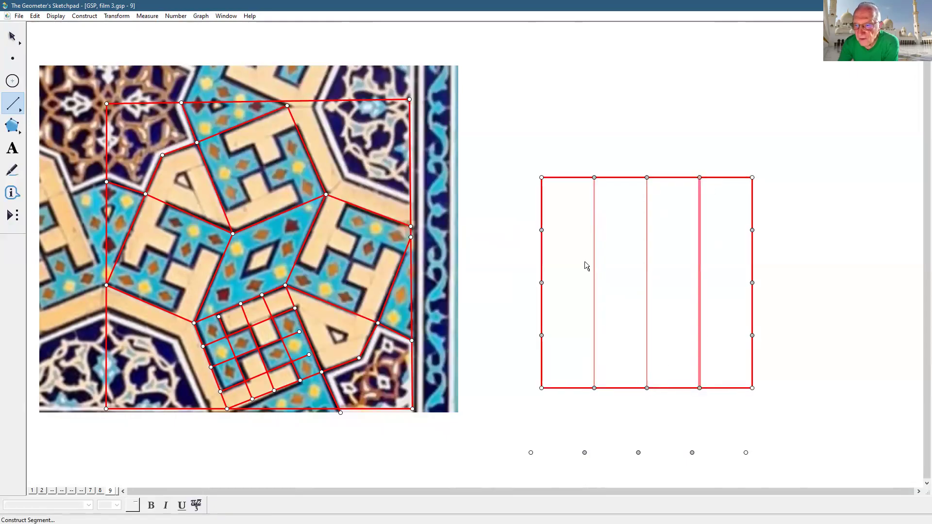
- Connect the division points of the square's two vertical sides with three horizontal segments to complete the grid
left_click_drag(542, 231, 751, 230)
left_click_drag(541, 283, 751, 283)
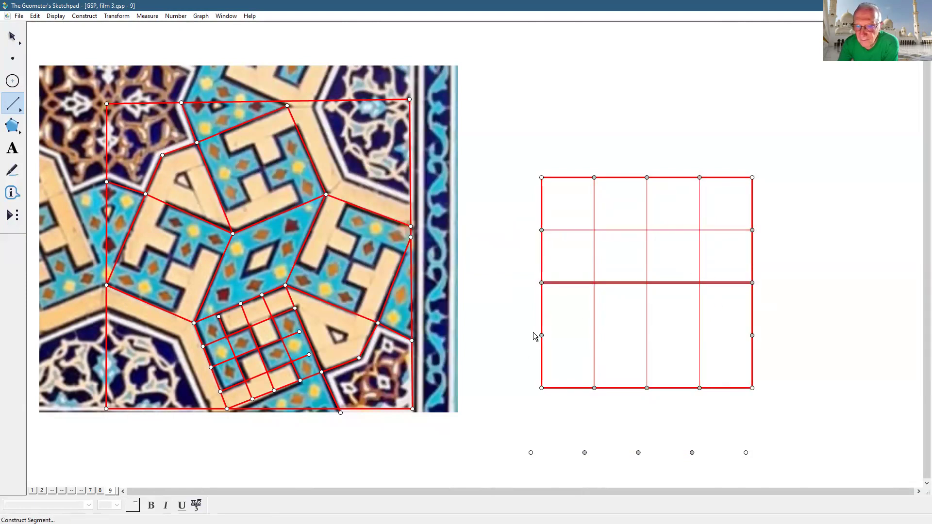
left_click_drag(541, 335, 751, 336)
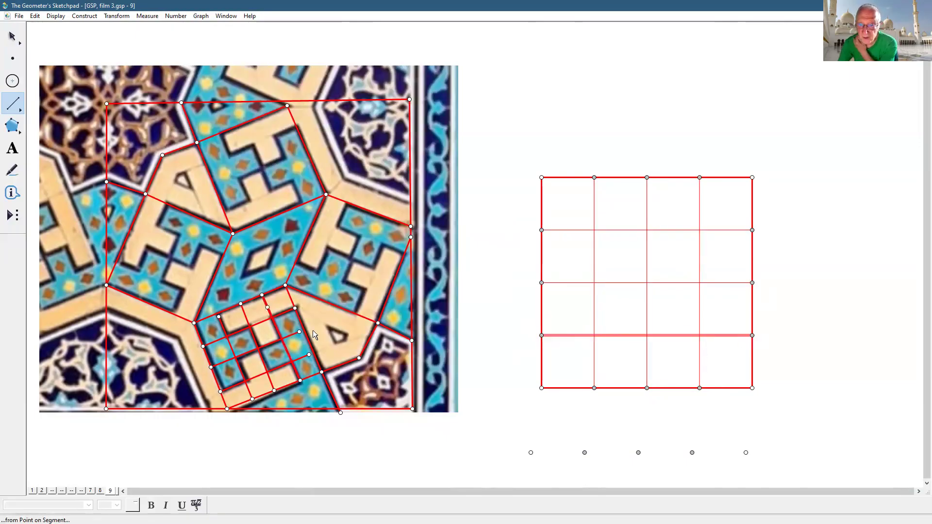
- Construct an upside-down T-shaped polygon from three cells of the grid's lowest row and the cell above the second one
left_click(12, 126)
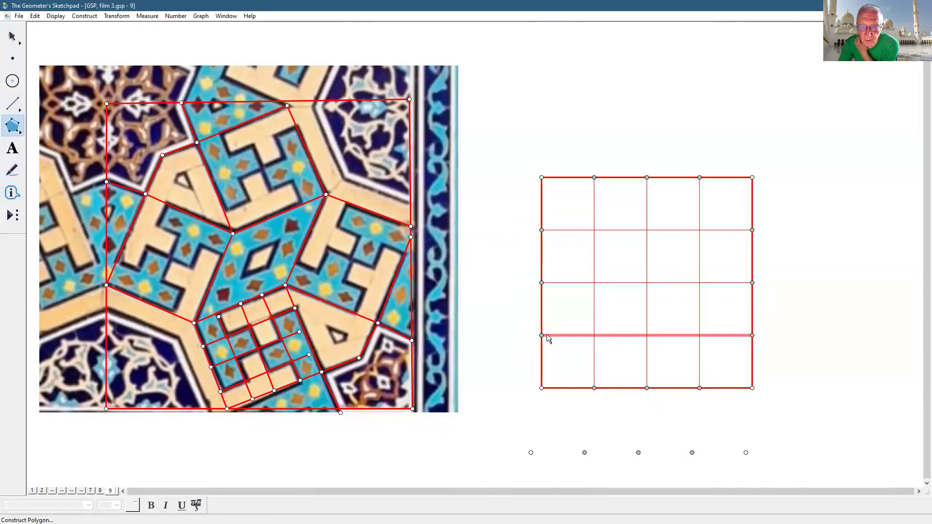
left_click(541, 388)
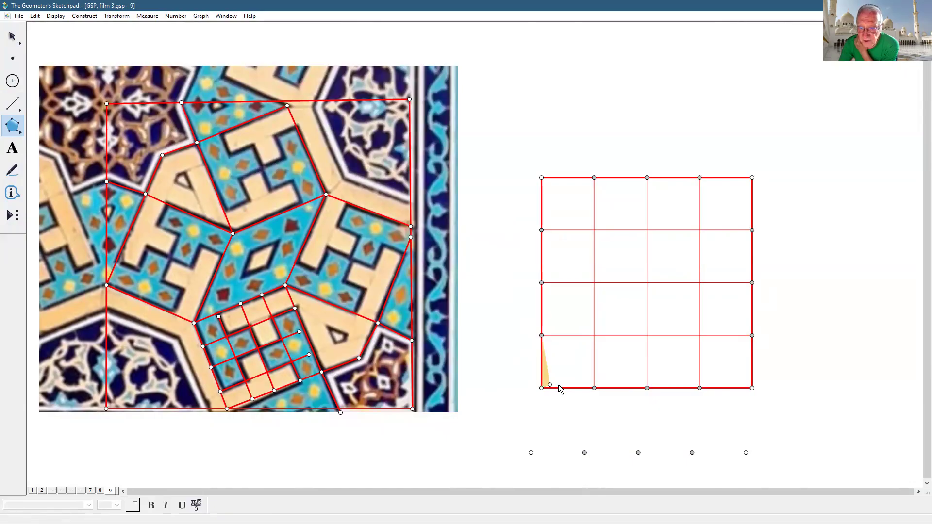
left_click(700, 388)
left_click(699, 336)
left_click(646, 335)
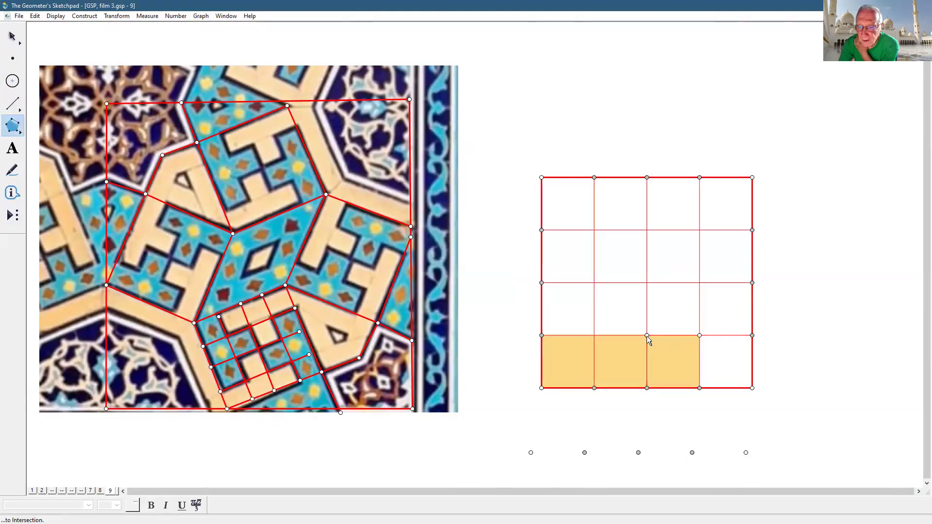
left_click(647, 283)
left_click(594, 282)
left_click(594, 335)
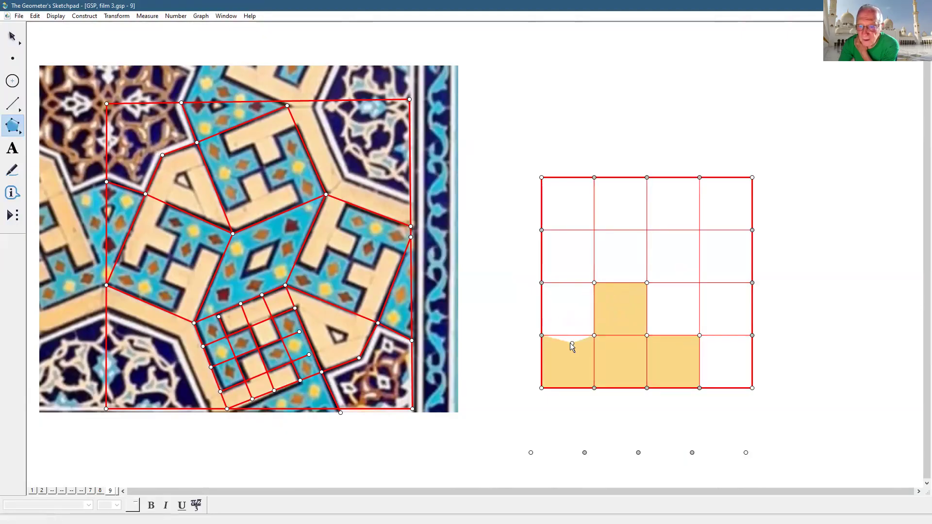
left_click(542, 335)
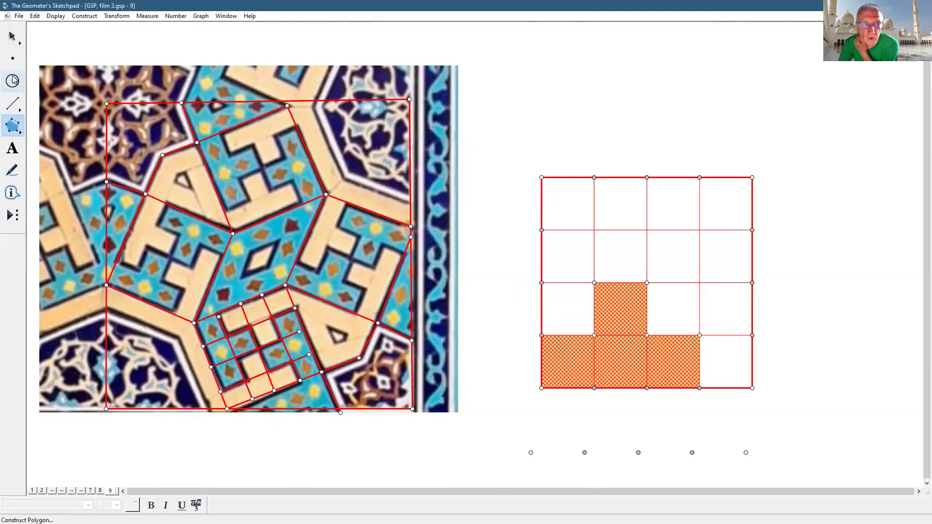
- Recolour the T-shaped polygon in the lower part of the grid with the custom beige colour RGB 252, 227, 171
left_click(12, 36)
left_click(854, 282)
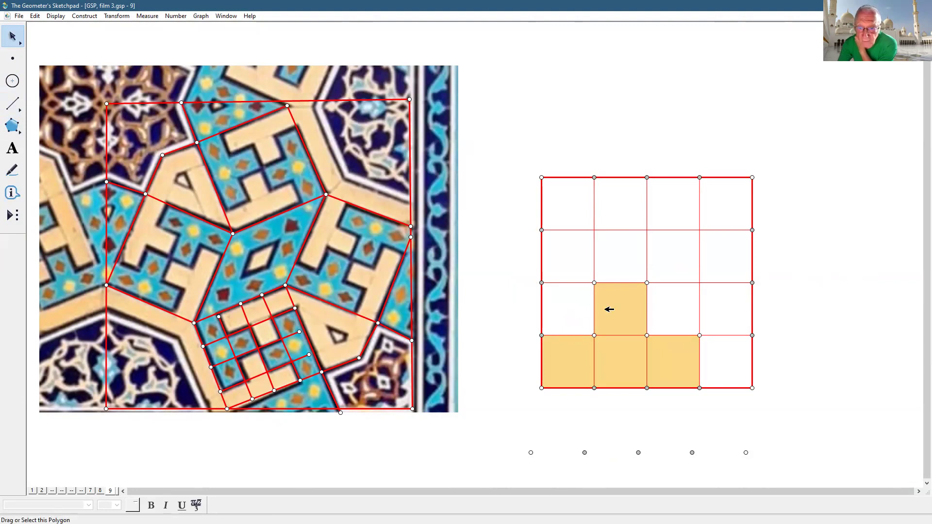
right_click(607, 308)
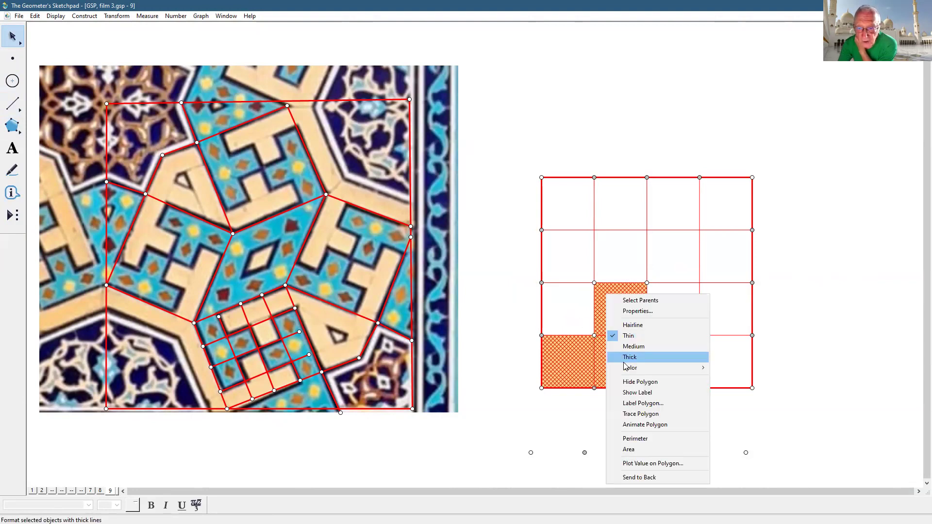
mouse_move(679, 367)
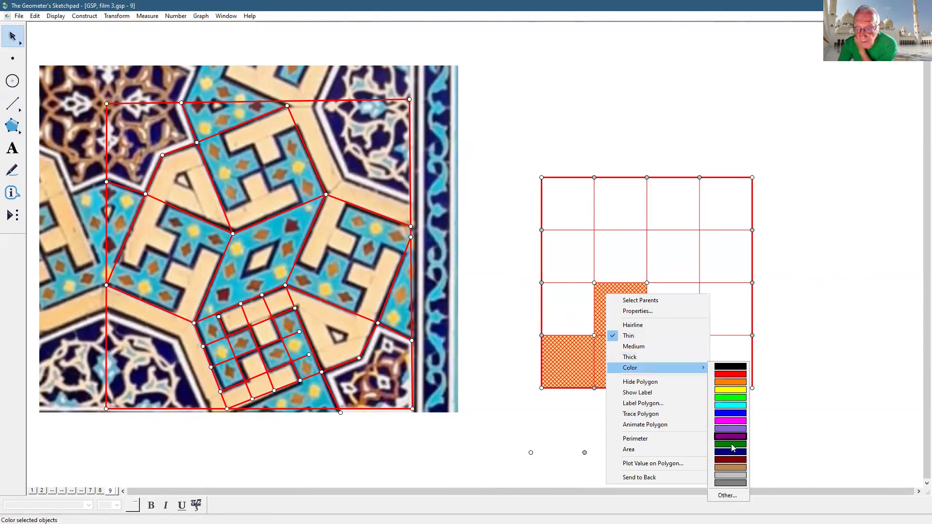
left_click(727, 495)
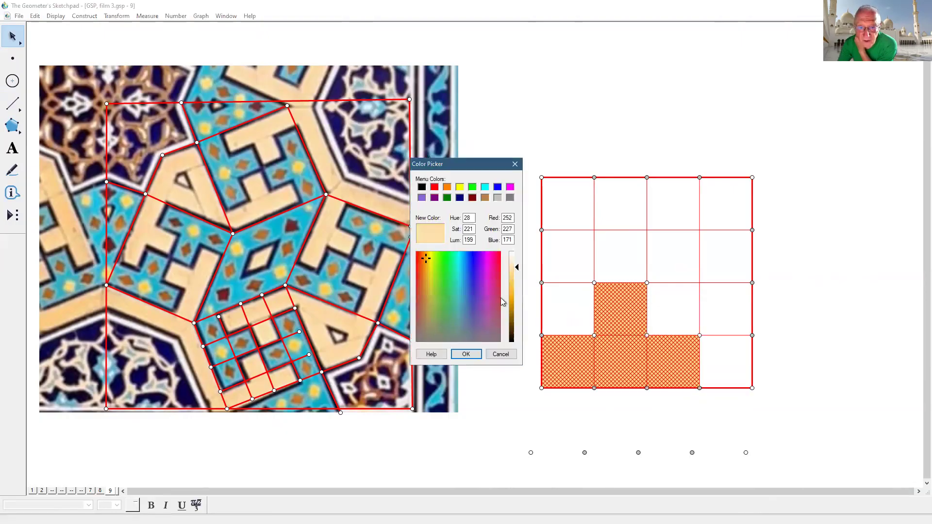
left_click(474, 356)
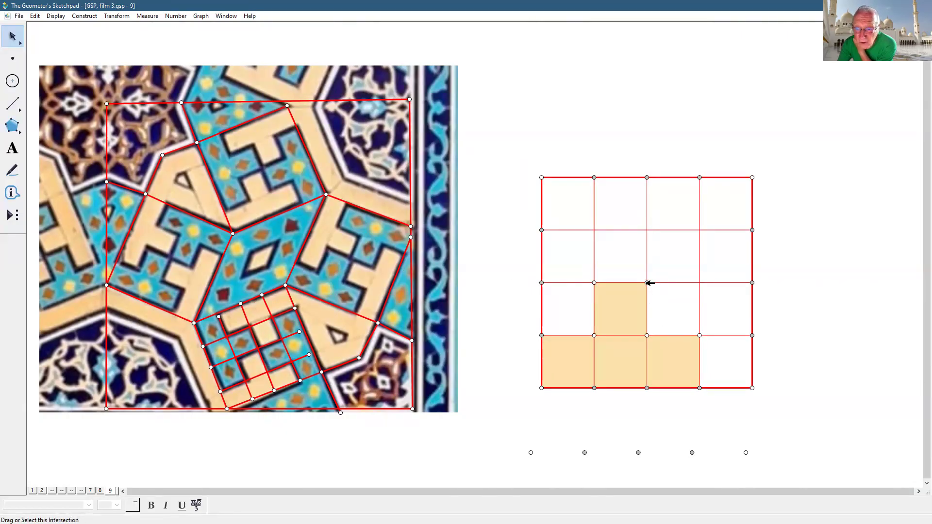
- Rotate the beige T-shaped polygon 180 degrees about the grid's centre
left_click(624, 317)
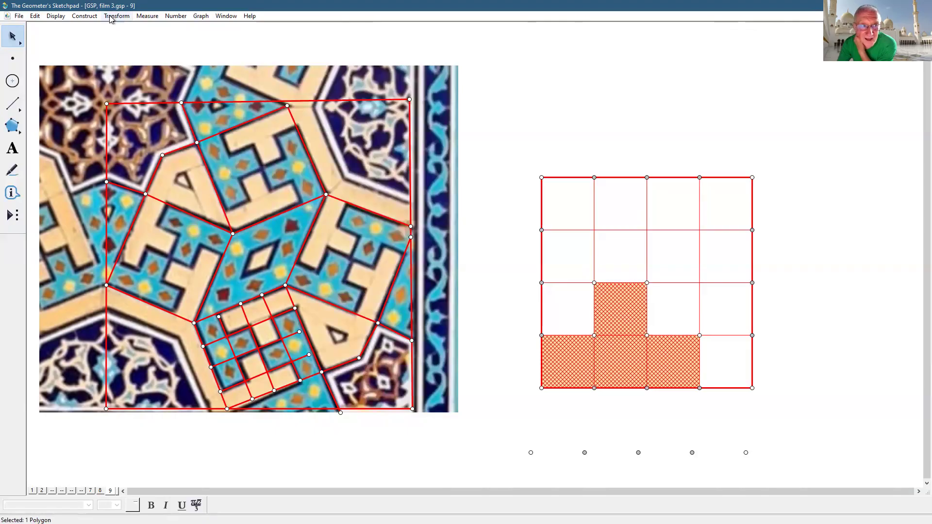
key("alt+t")
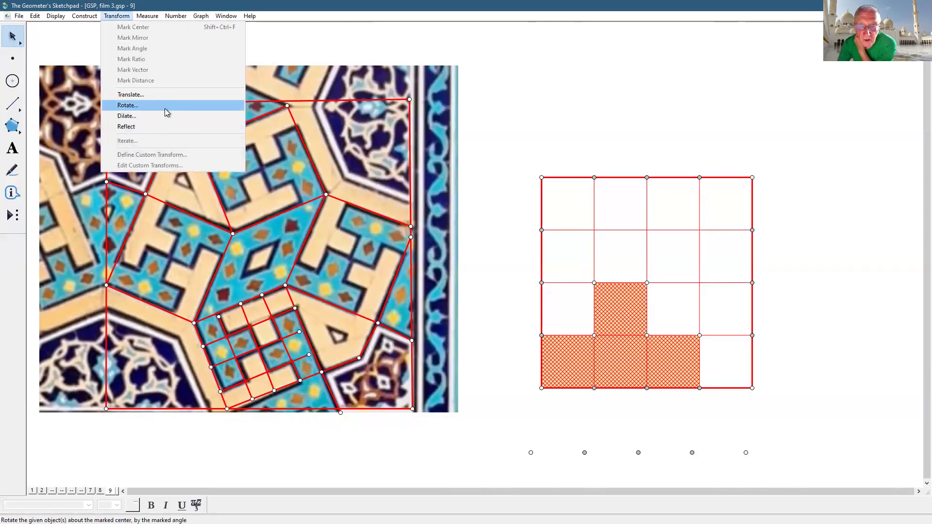
left_click(165, 111)
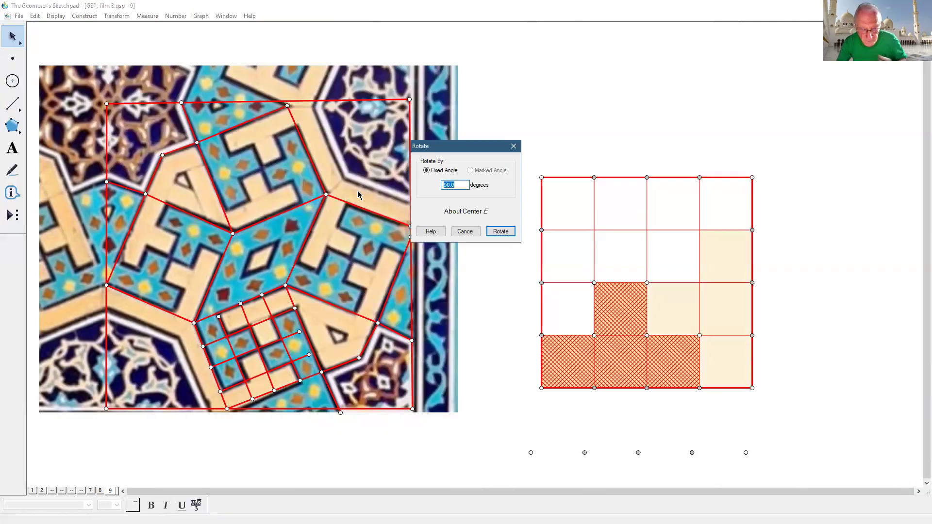
type("180")
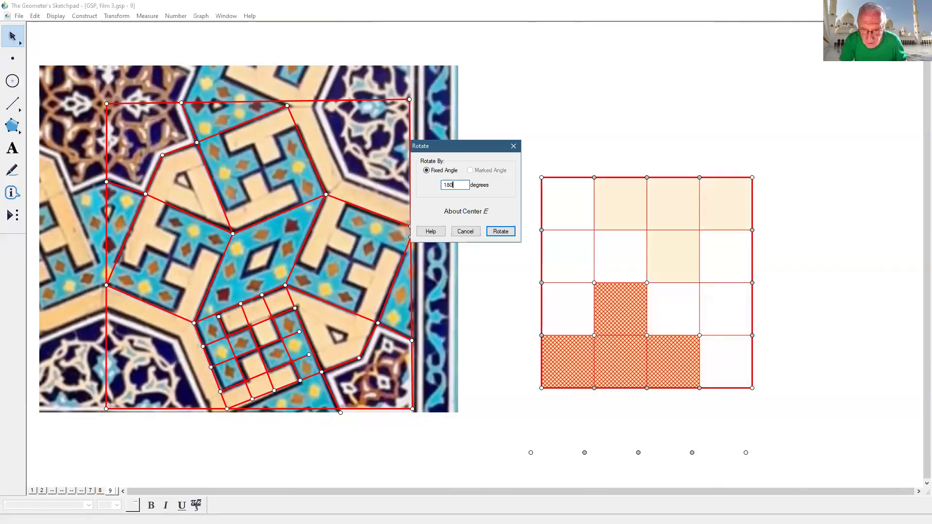
left_click(499, 231)
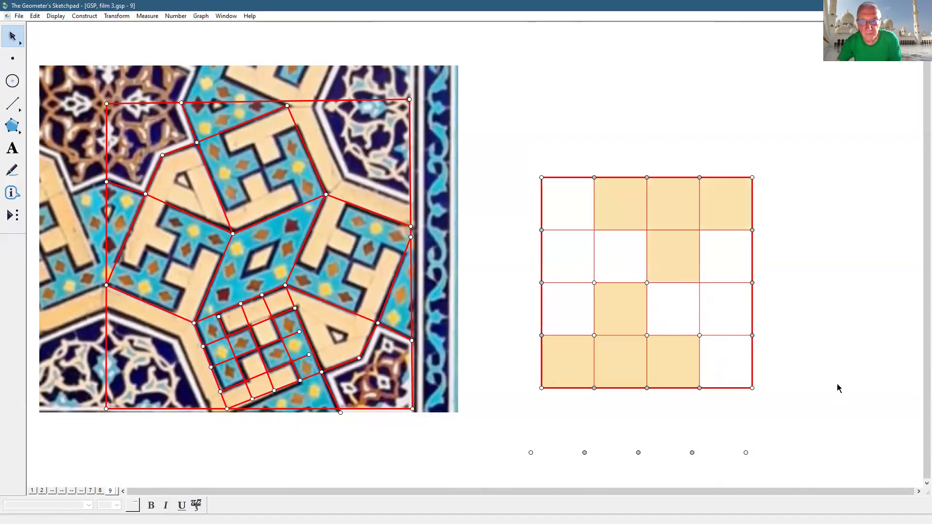
- Rotate the three interior intersections on the lowest horizontal grid line and the one above the first by 180 degrees about the centre
left_click(594, 335)
left_click(646, 335)
left_click(698, 335)
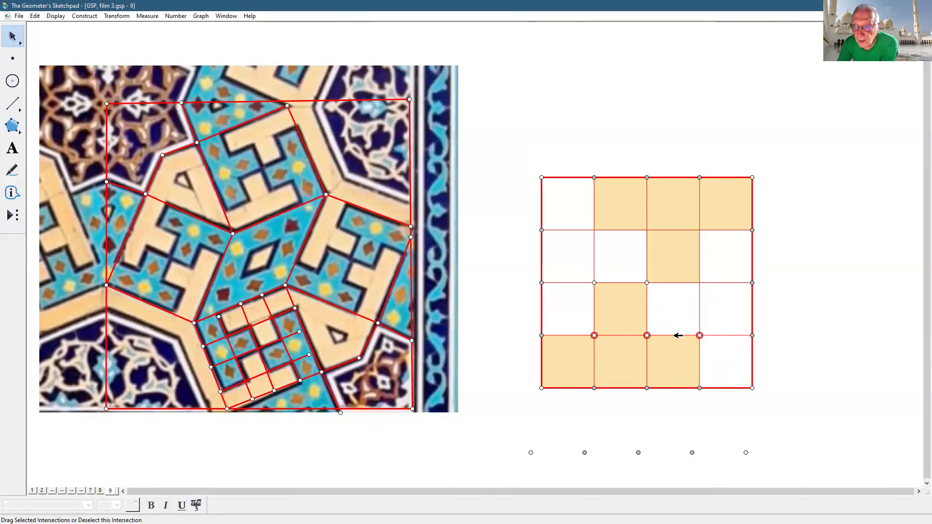
left_click(593, 283)
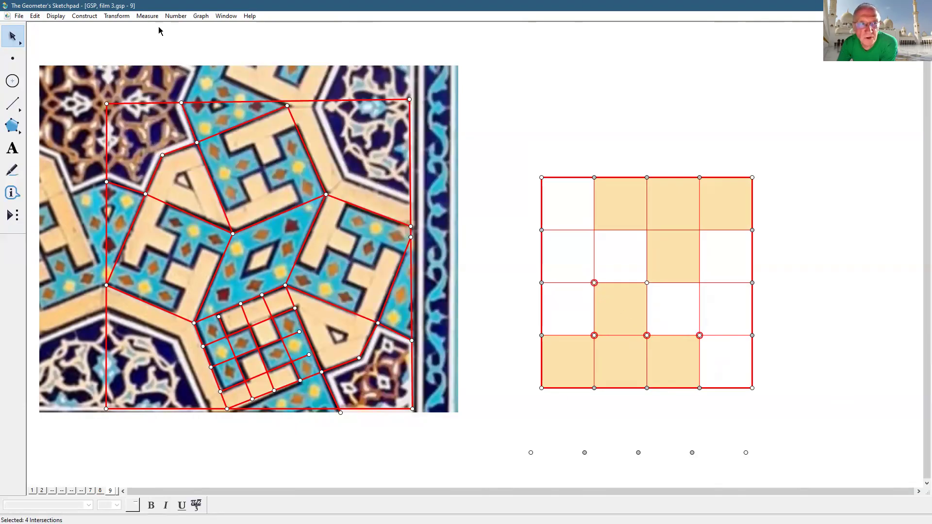
left_click(116, 16)
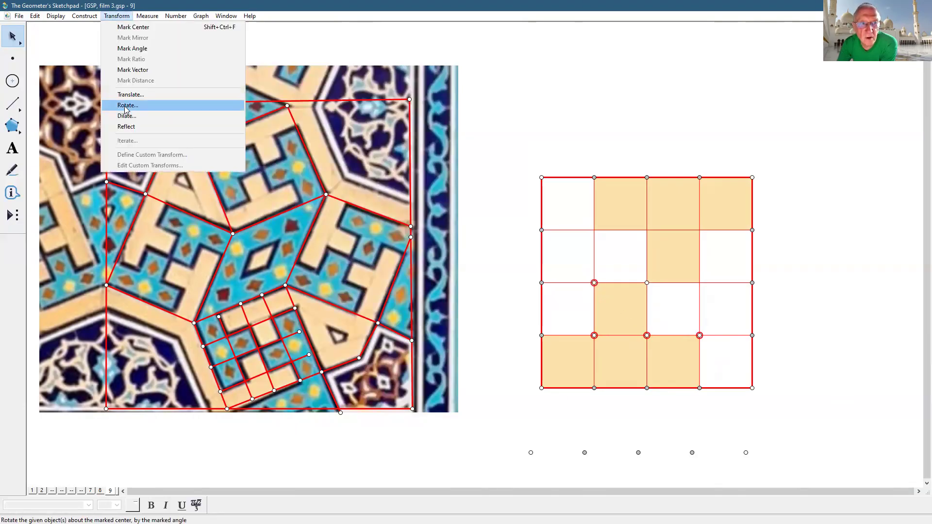
left_click(127, 106)
left_click(512, 235)
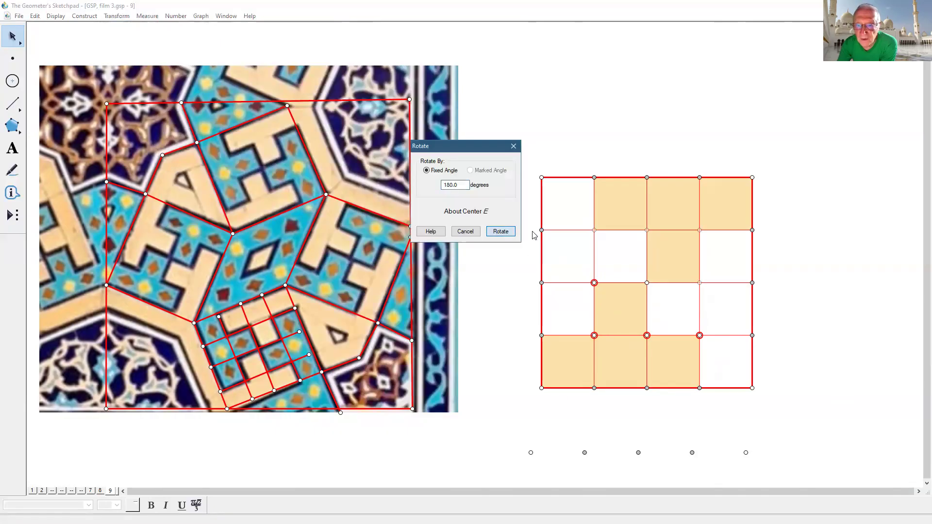
key("Return")
left_click(854, 286)
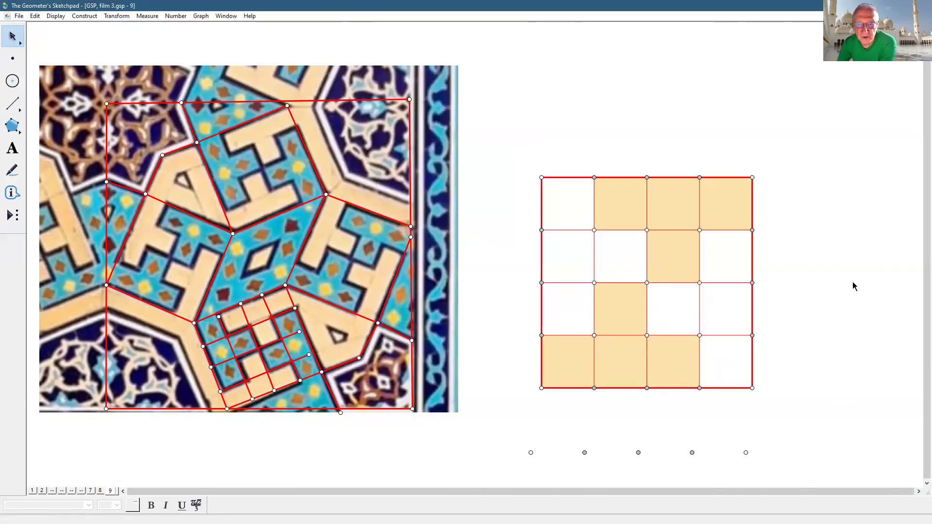
- Construct a segment along the upper T's short end inside the grid and format it as a medium black line
left_click(12, 103)
left_click_drag(594, 178, 594, 229)
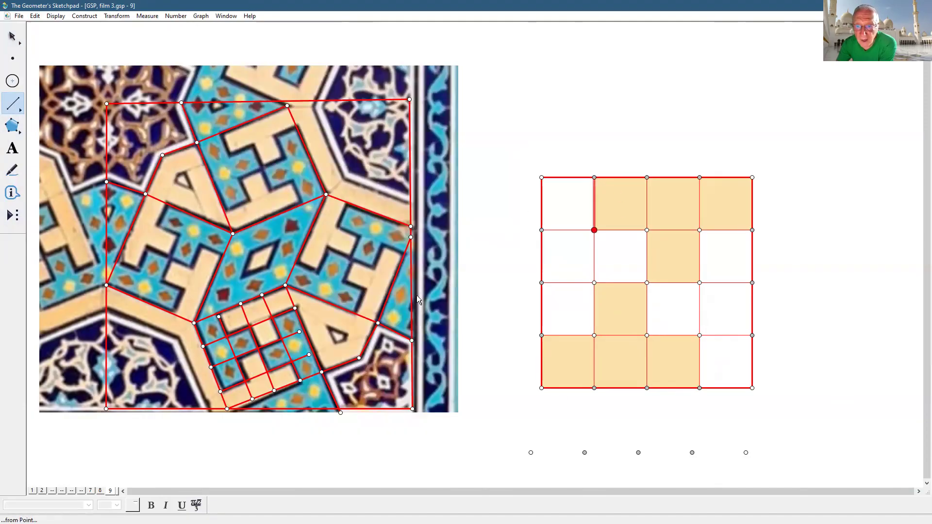
left_click(59, 17)
mouse_move(121, 38)
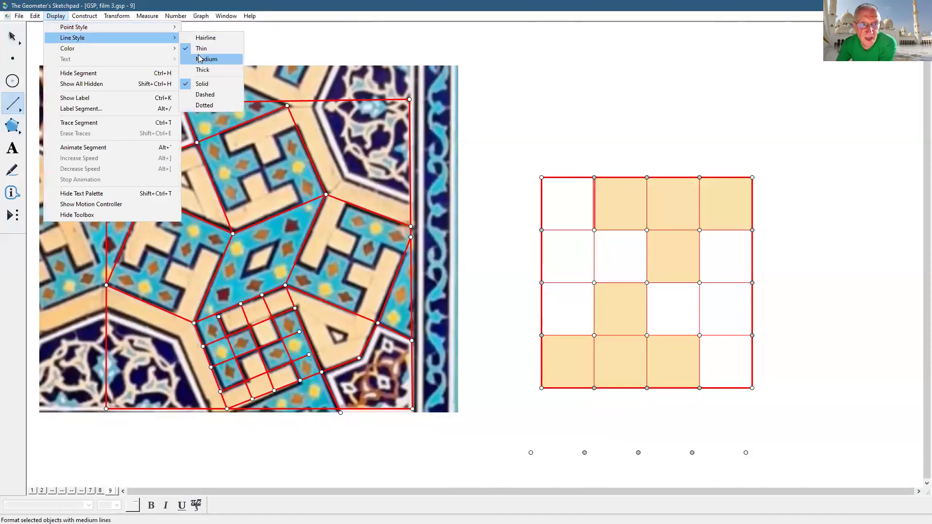
left_click(199, 59)
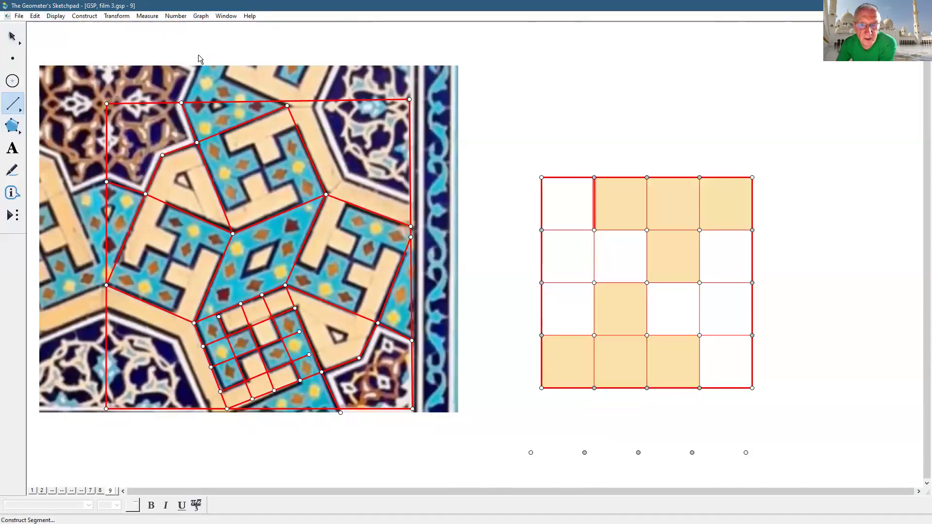
left_click(59, 16)
mouse_move(122, 49)
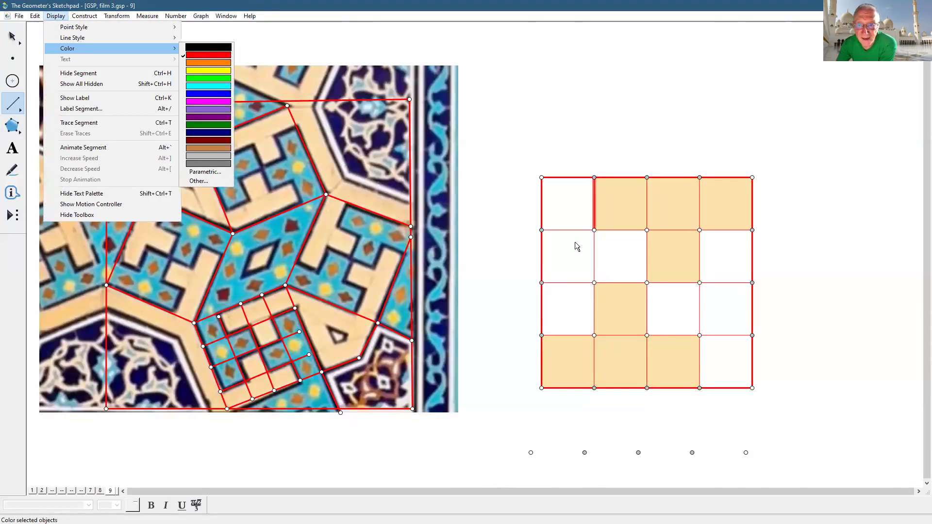
- Trace the upper T's remaining outline with black segments, leaving out the short end on the square's vertical side
left_click(594, 230)
left_click(647, 230)
left_click(648, 283)
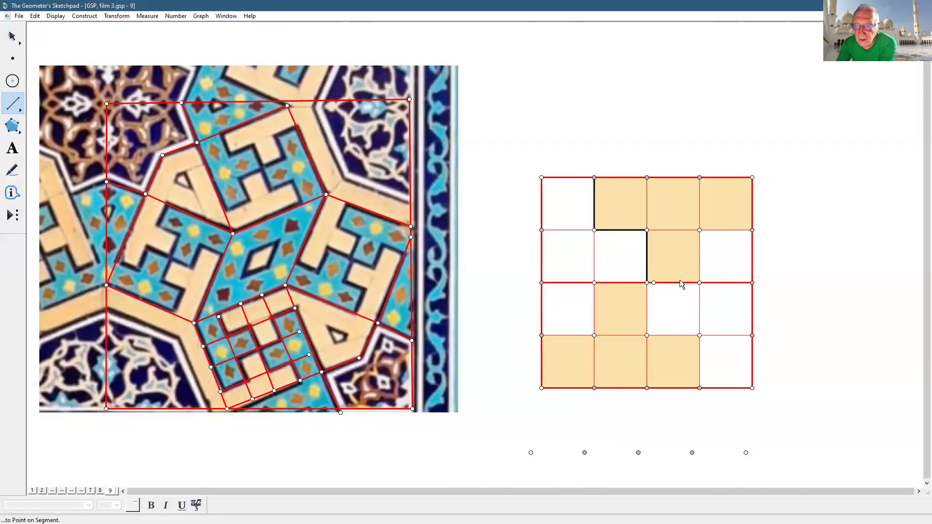
left_click(699, 282)
left_click(699, 230)
left_click(747, 231)
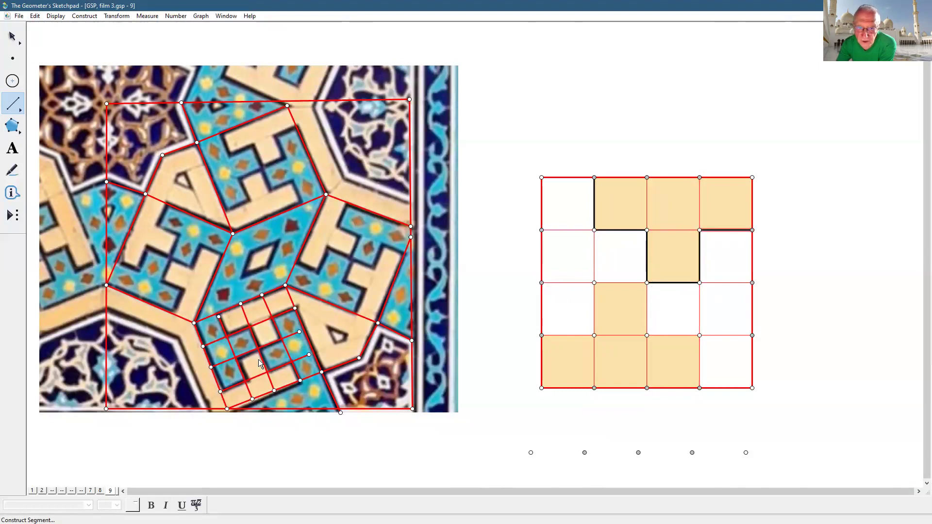
left_click(594, 178)
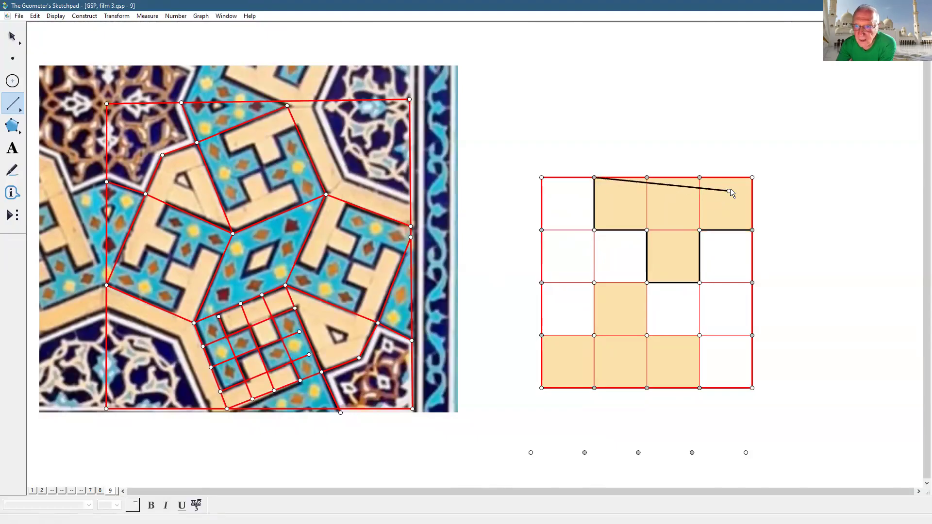
left_click(751, 178)
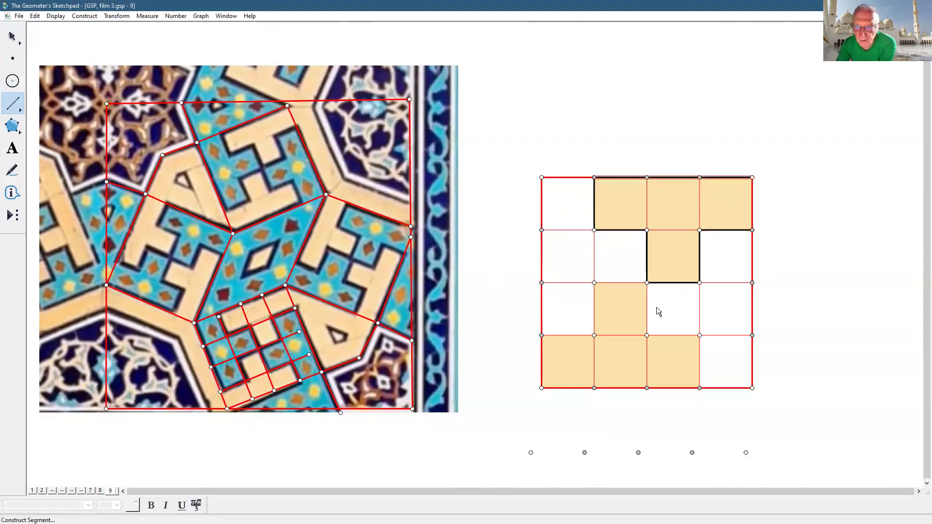
- Rotate the seven black outline segments of the upper T 180 degrees about the grid's centre
left_click(13, 37)
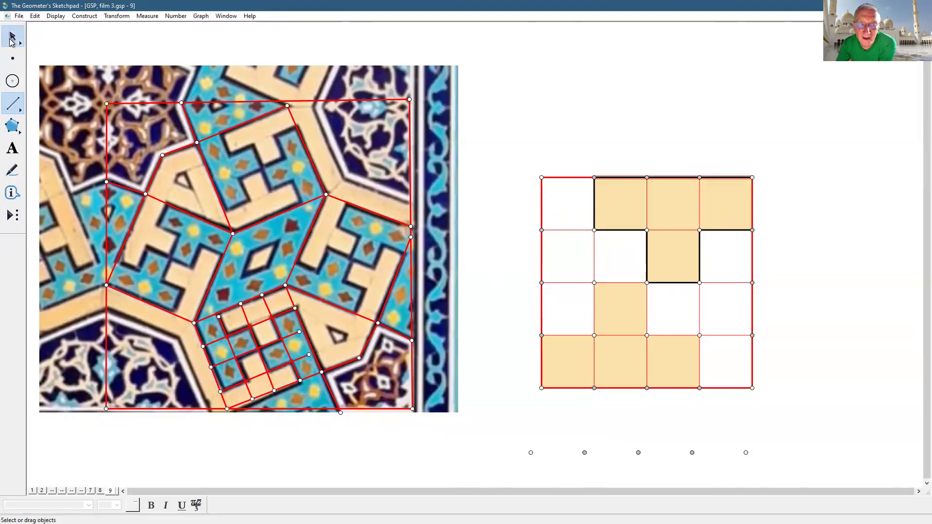
left_click(853, 280)
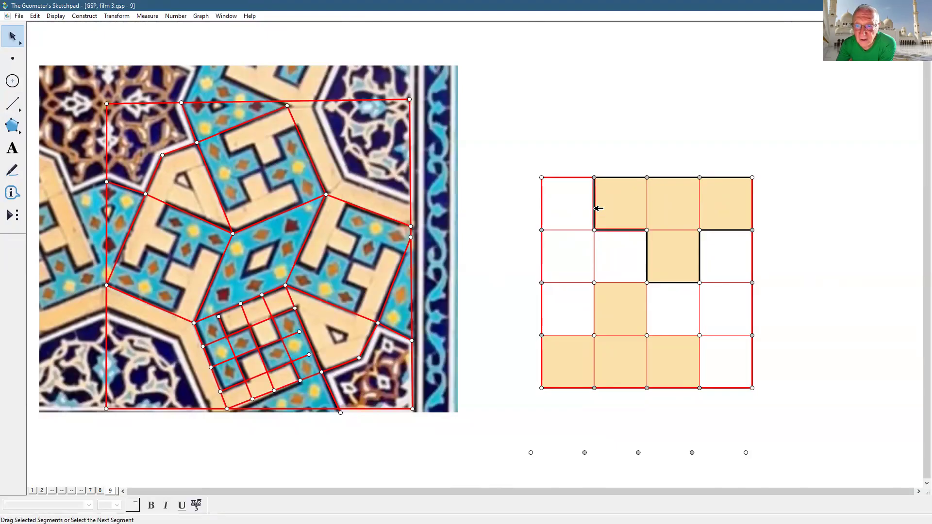
left_click(619, 178)
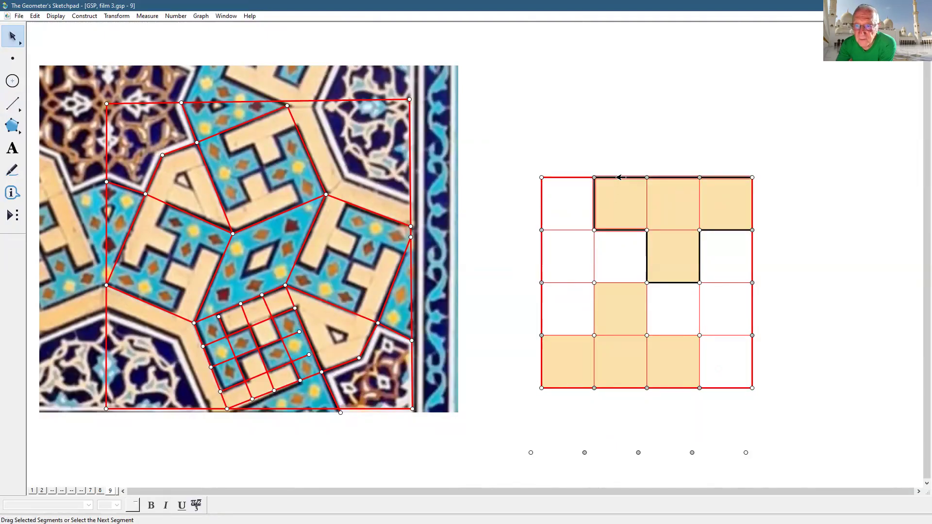
left_click(699, 250)
left_click(647, 266)
left_click(663, 283)
left_click(662, 283)
left_click(720, 230)
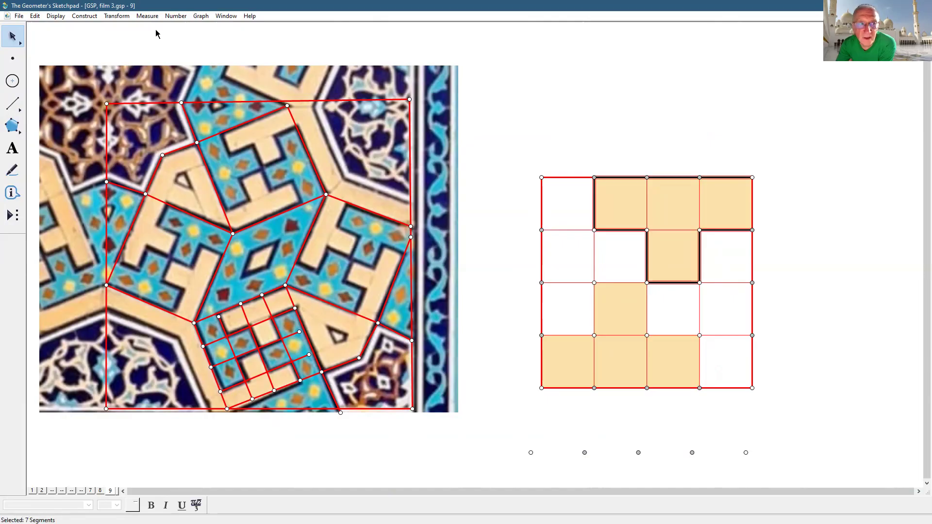
left_click(116, 16)
left_click(117, 103)
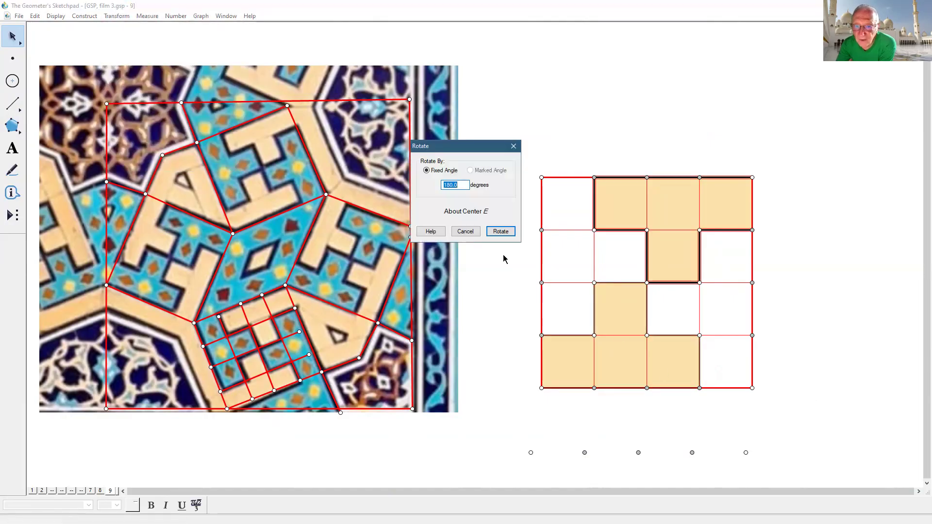
left_click(501, 232)
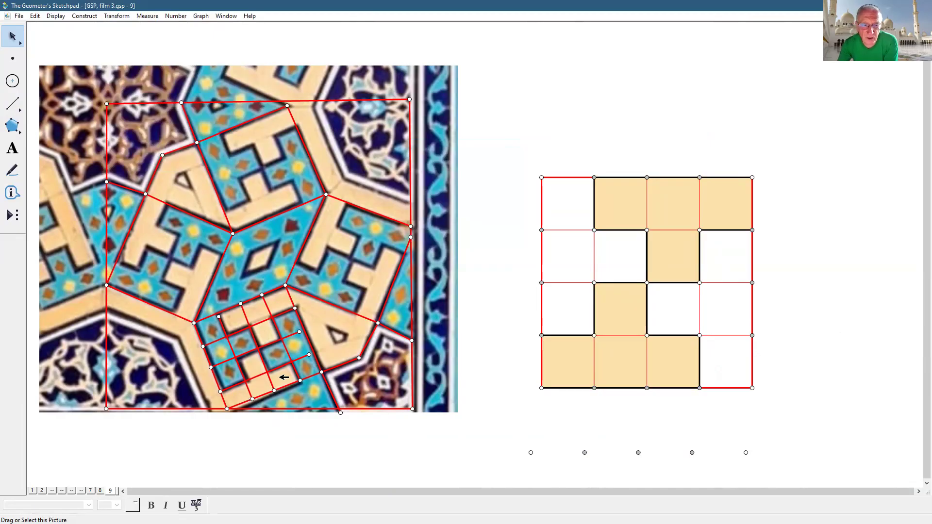
- Create Hide and Show action buttons for the red inner grid segments together with the square's four red sides
left_click_drag(555, 223, 553, 298)
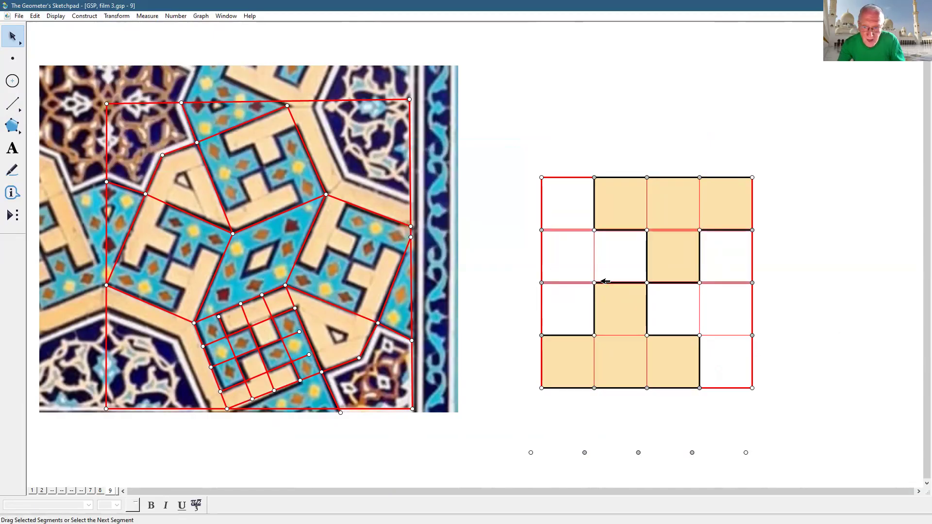
left_click(595, 265)
left_click(647, 219)
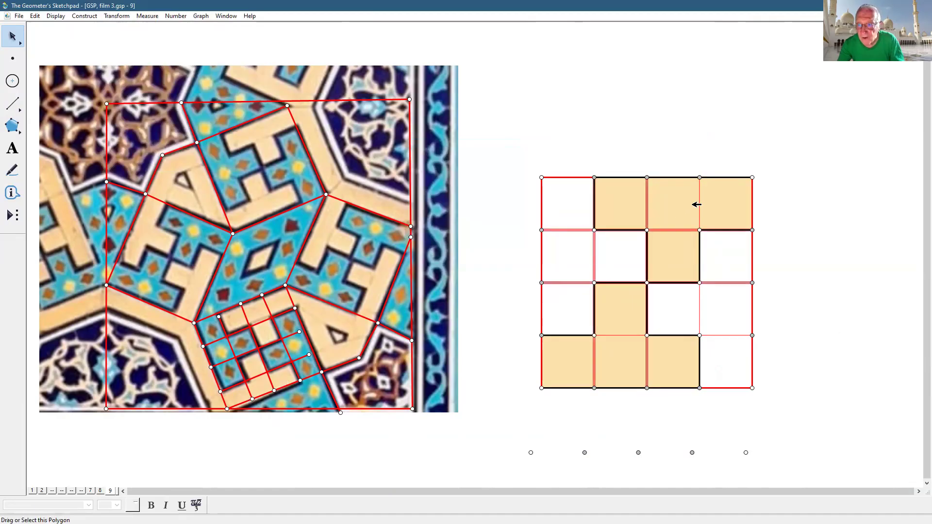
left_click(700, 198)
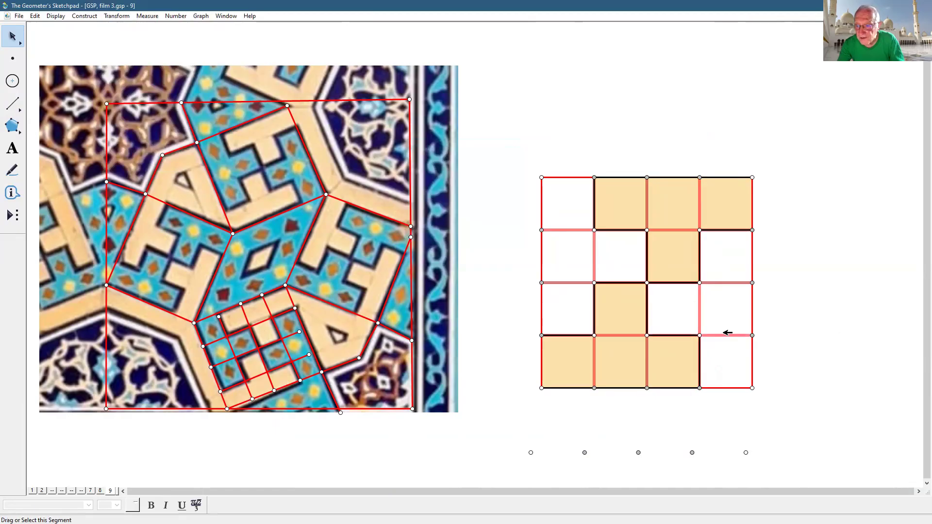
left_click(723, 335)
left_click(544, 245)
left_click(580, 178)
left_click(753, 243)
left_click(728, 388)
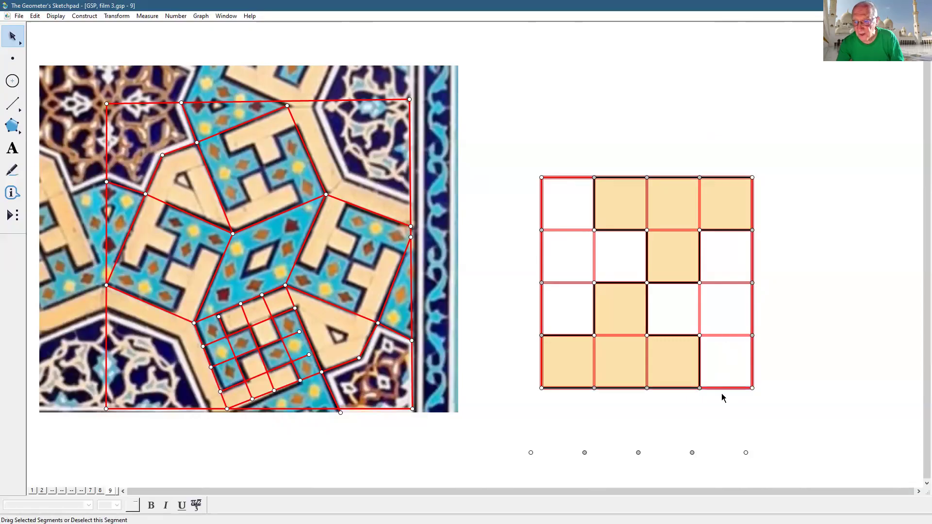
left_click(30, 18)
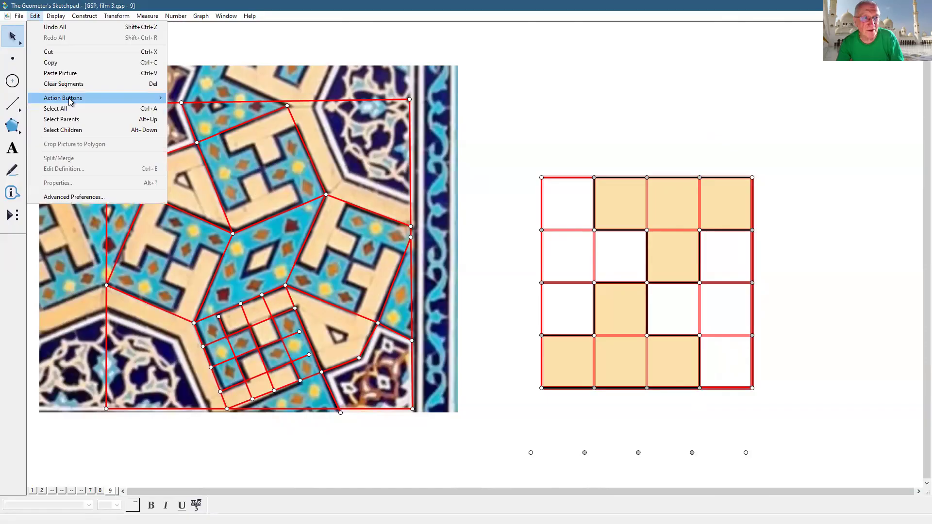
mouse_move(70, 100)
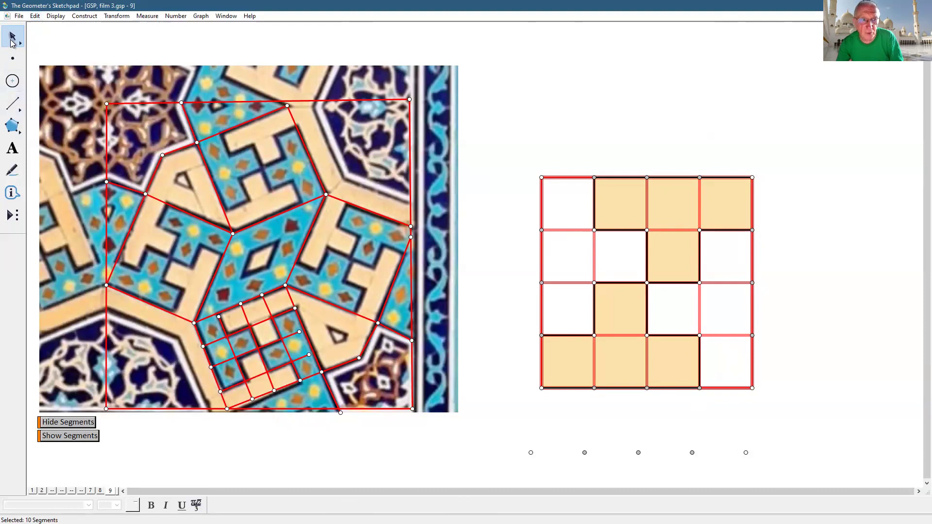
- Test the Hide and Show action buttons on the red grid segments, leaving the segments shown and deselected
left_click(225, 469)
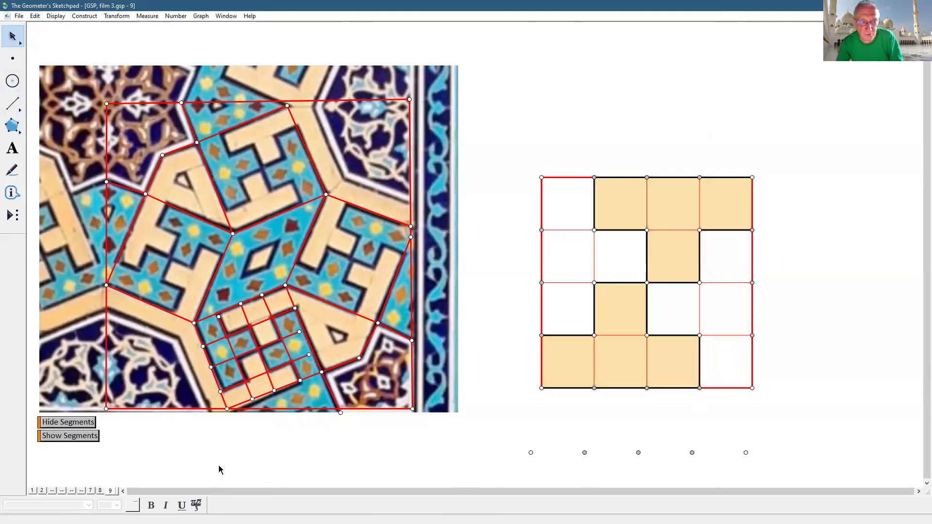
left_click(85, 439)
left_click(85, 438)
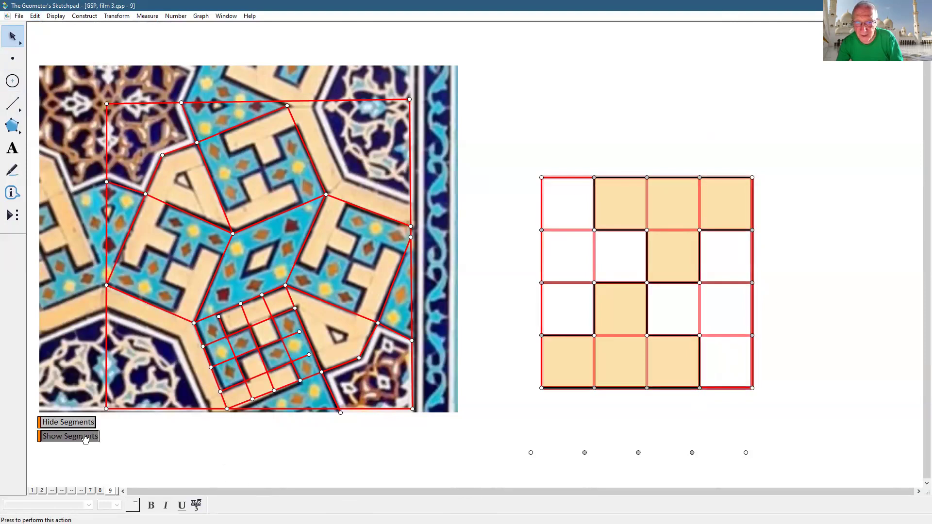
left_click(141, 445)
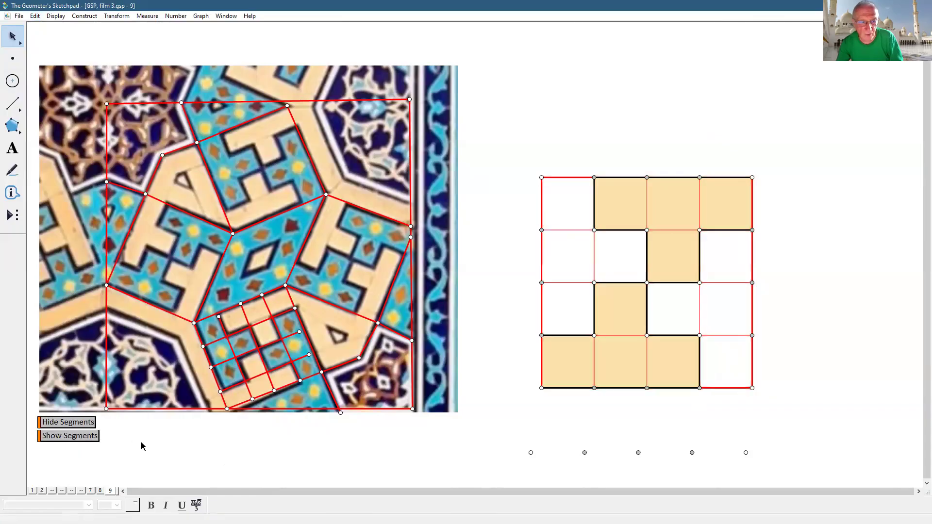
left_click(77, 425)
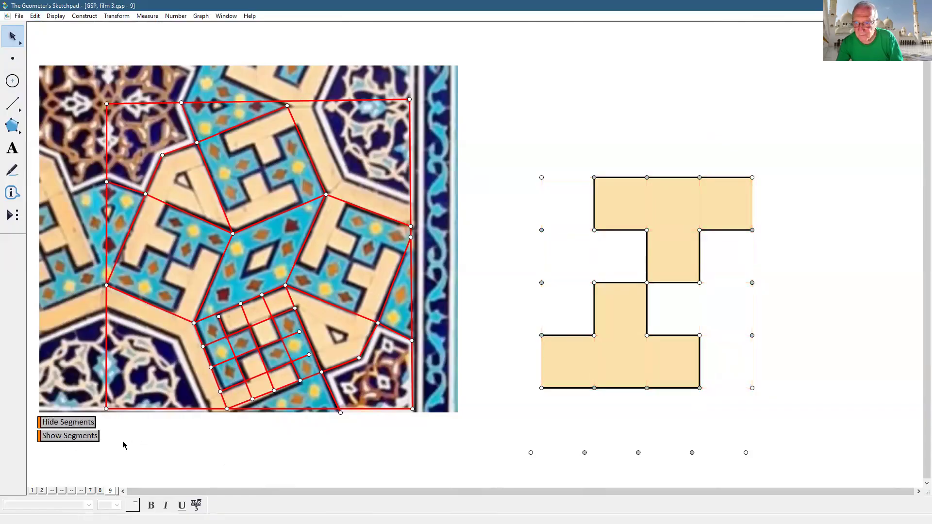
left_click(69, 438)
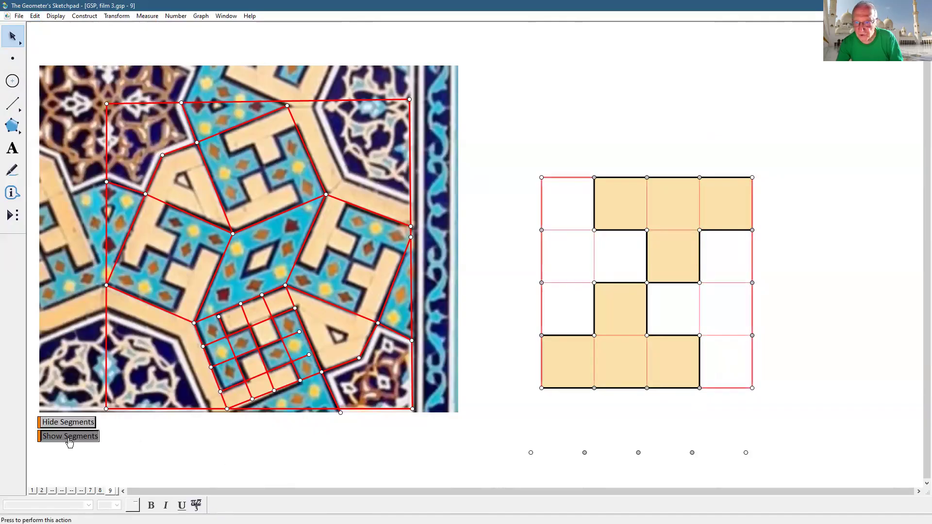
left_click(113, 452)
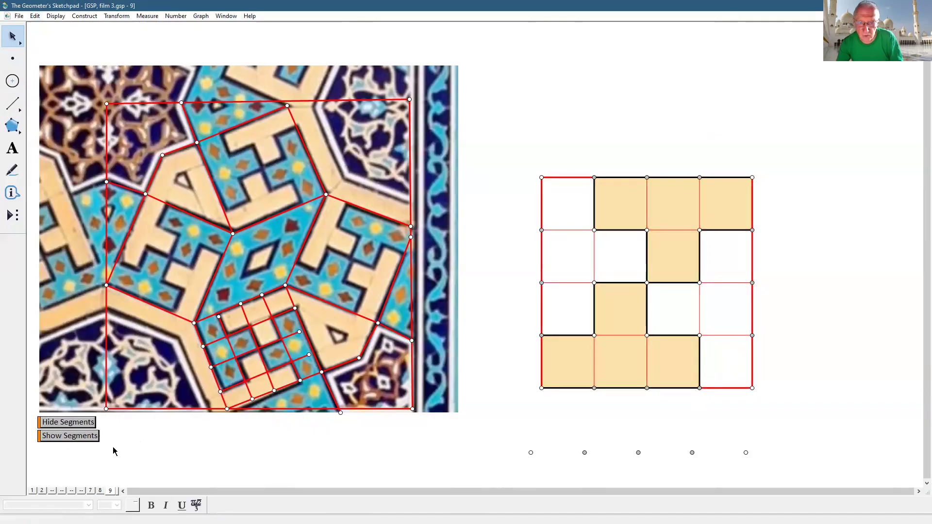
- Create a single Hide/Show toggle button for the ten red grid segments and try it in both directions
left_click(85, 437)
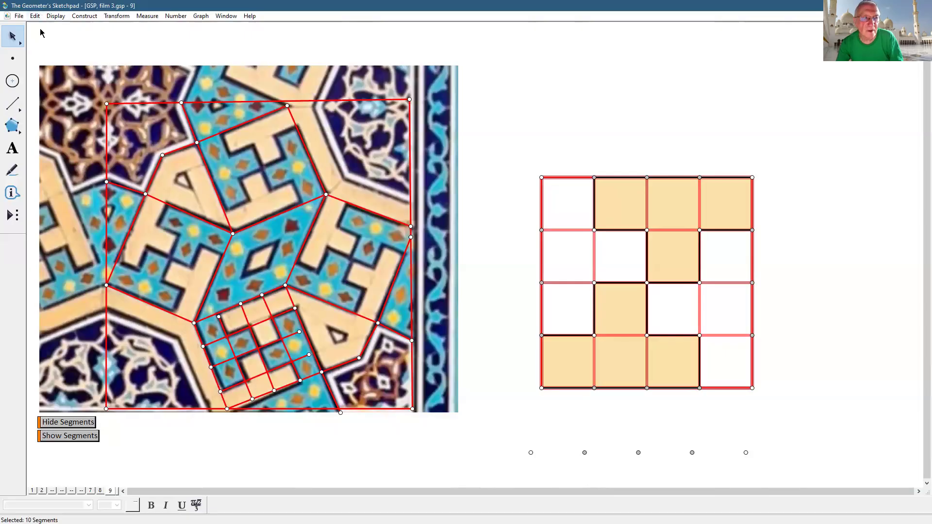
key("alt+e")
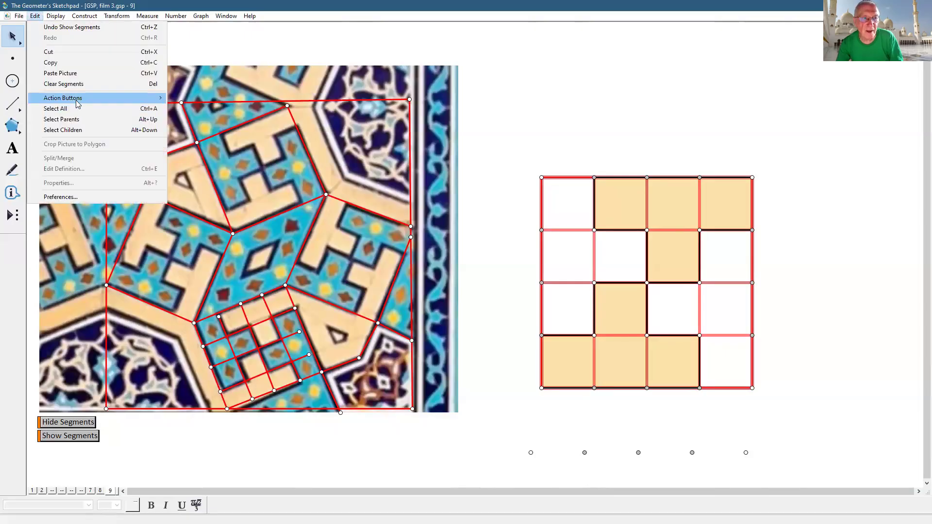
mouse_move(77, 100)
left_click(193, 98)
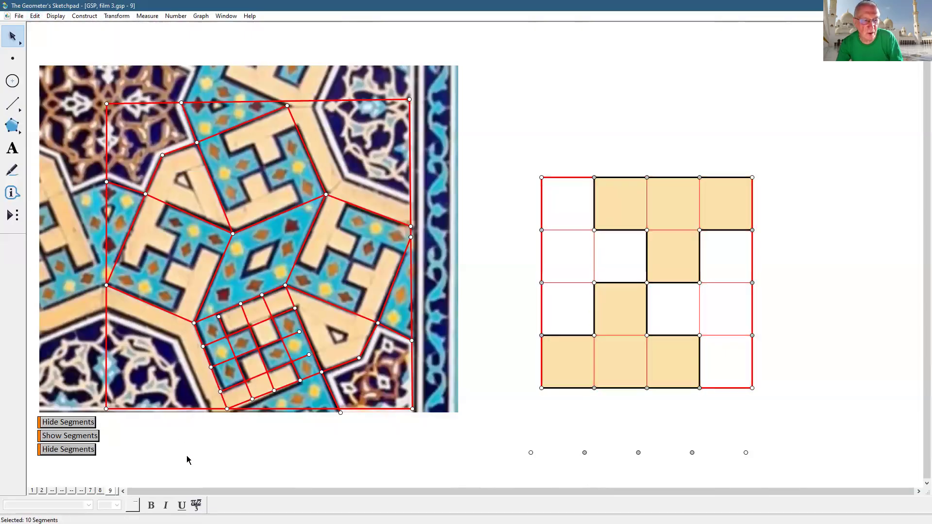
left_click(57, 449)
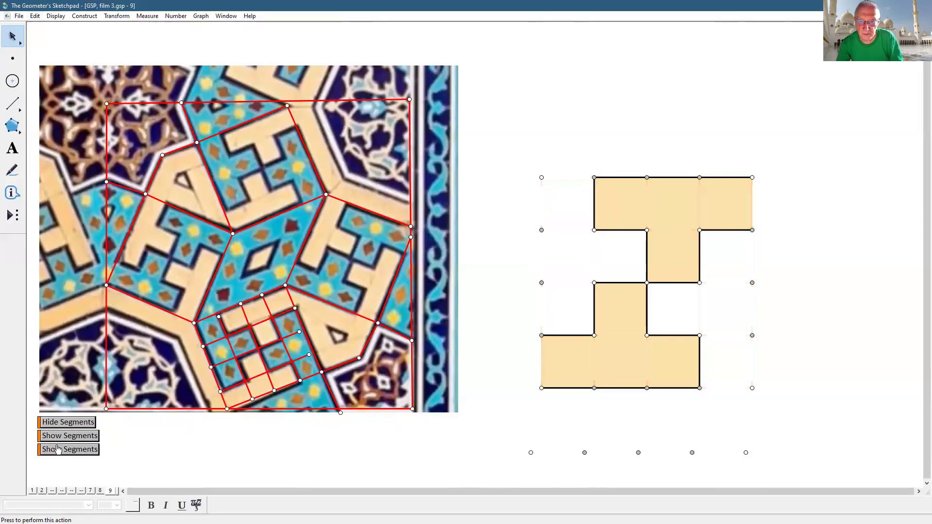
left_click(57, 449)
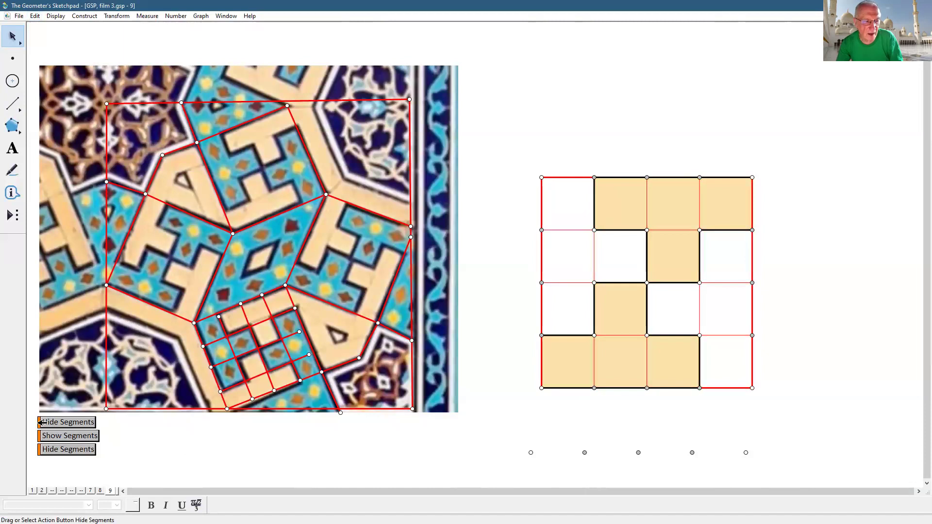
left_click(41, 432)
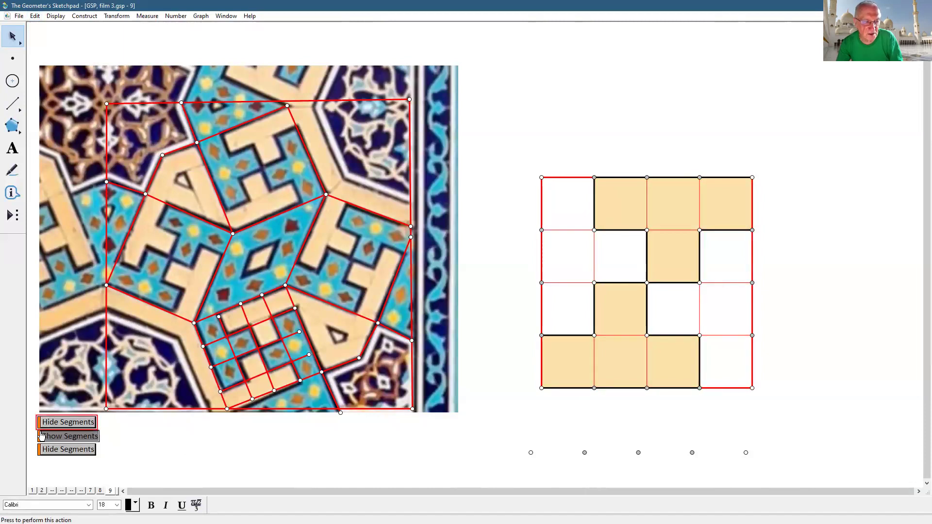
left_click(41, 427)
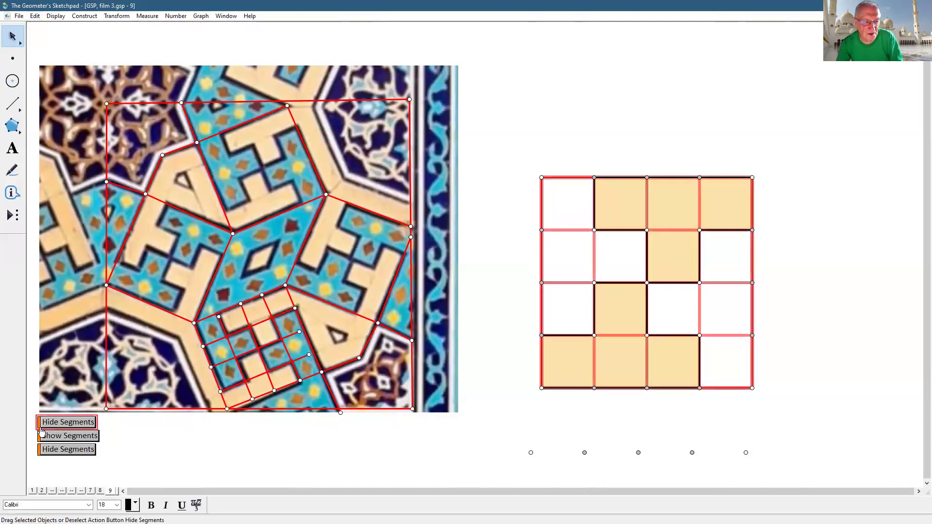
key("Delete")
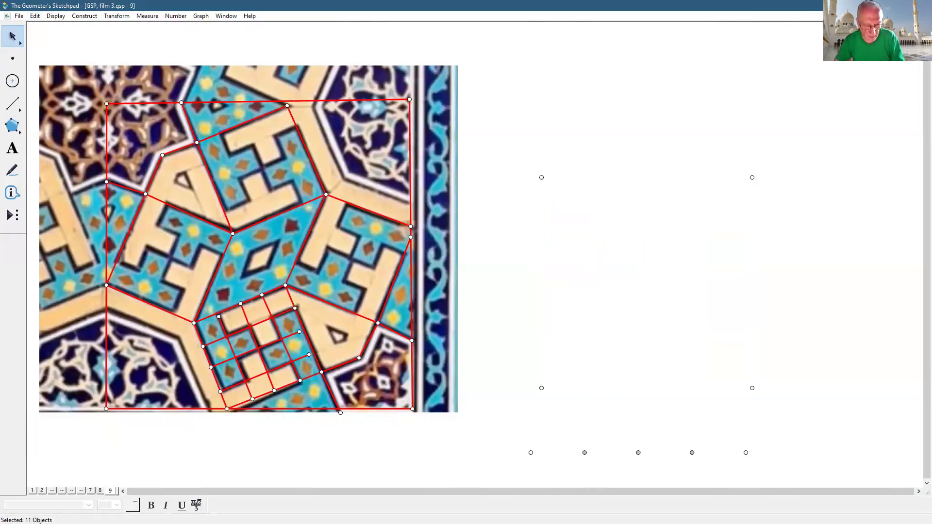
key("ctrl+z")
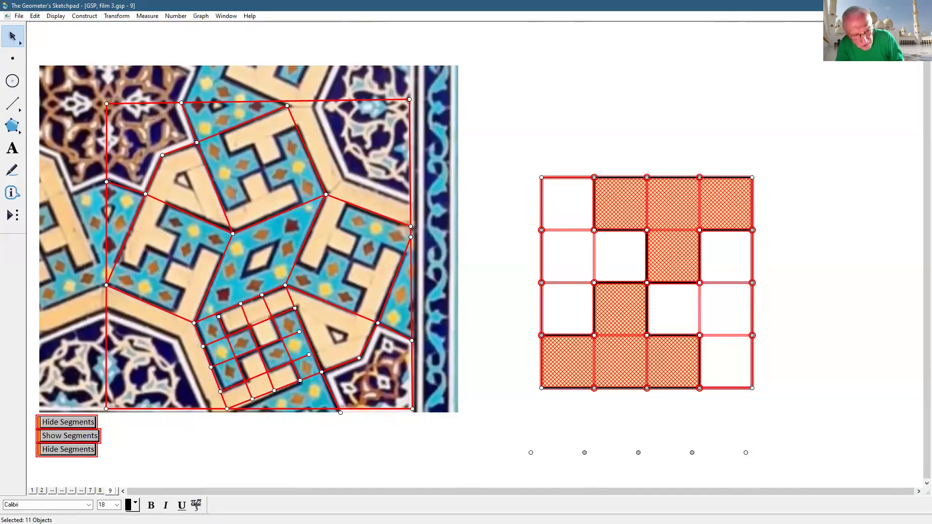
key("Escape")
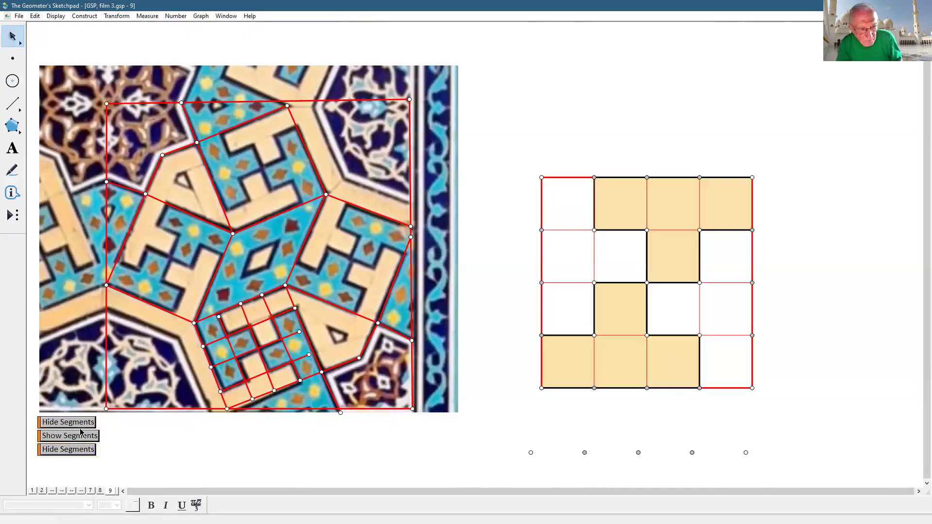
- Delete the two separate Hide and Show buttons, keep the toggle button, and use it to hide the red grid segments
left_click(38, 422)
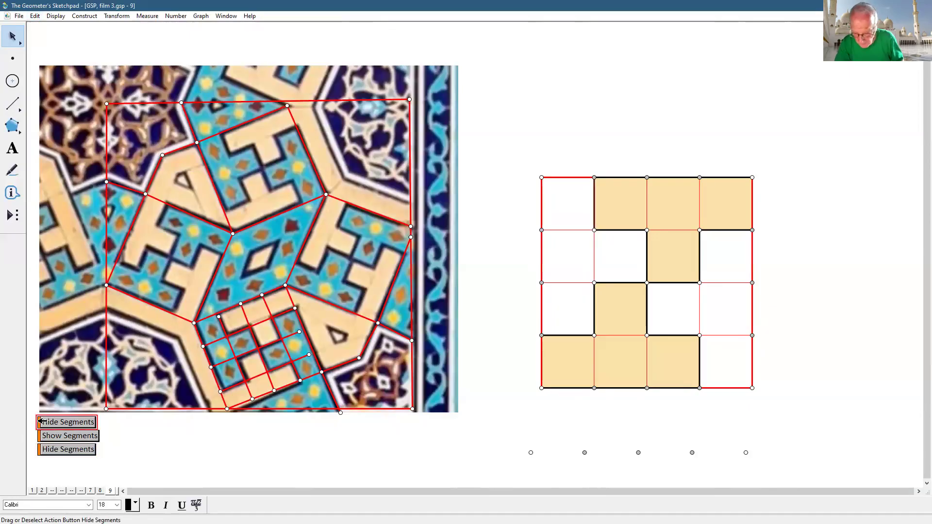
key("Delete")
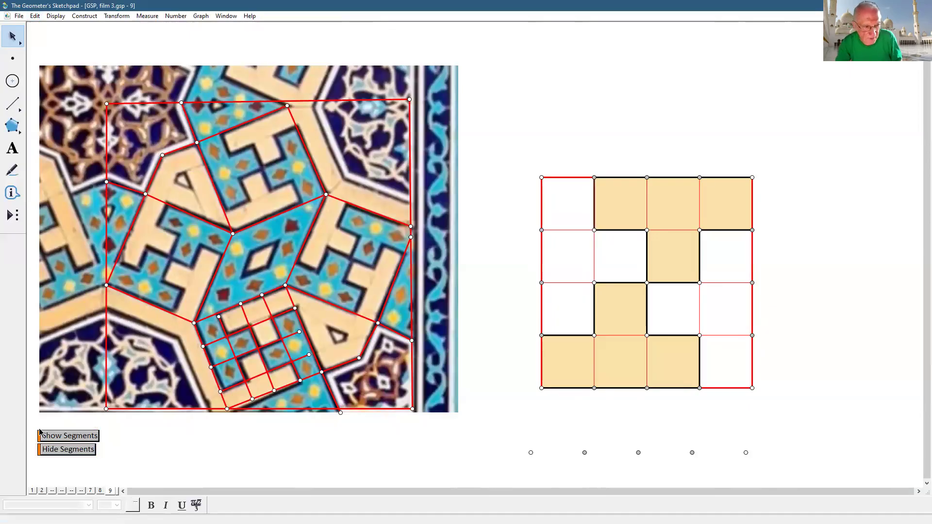
left_click(40, 431)
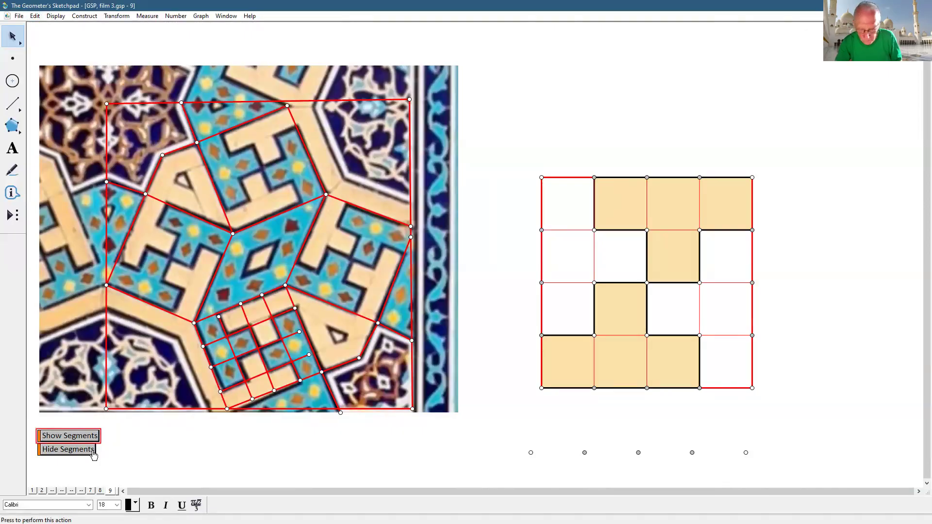
key("Delete")
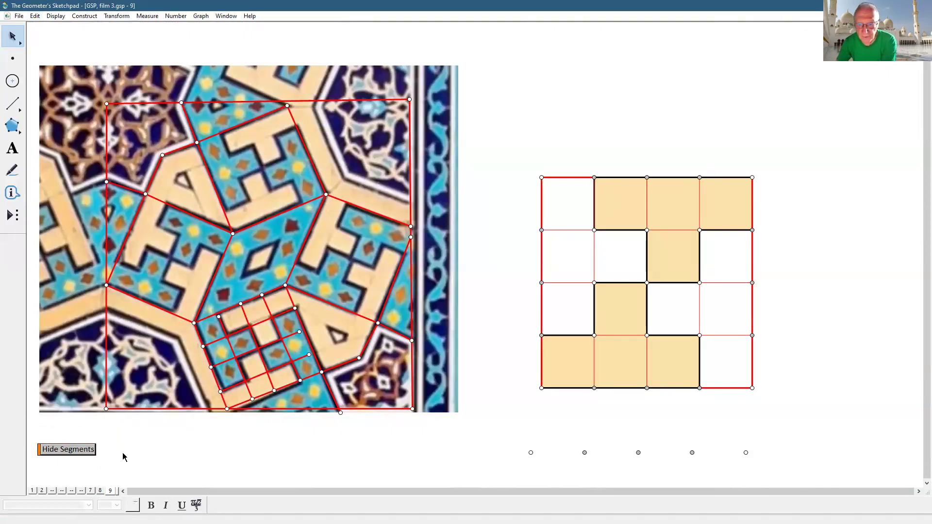
left_click(57, 450)
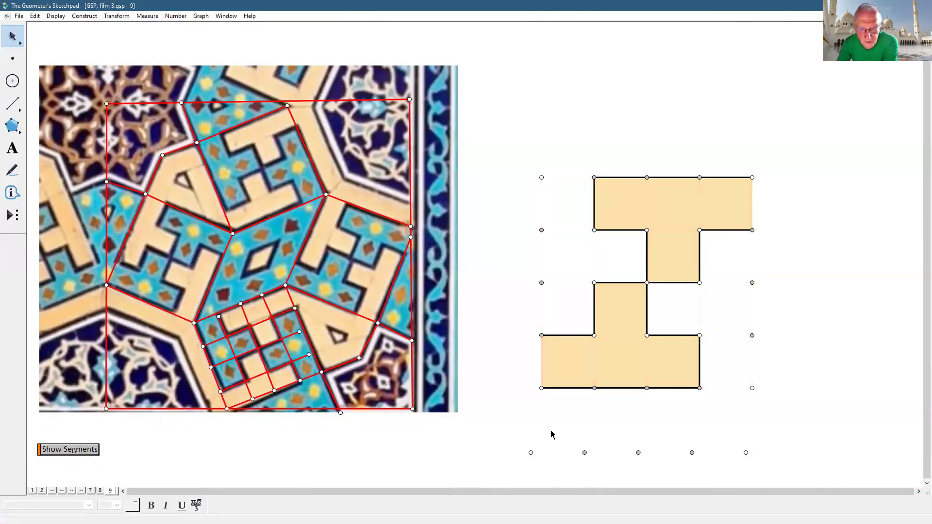
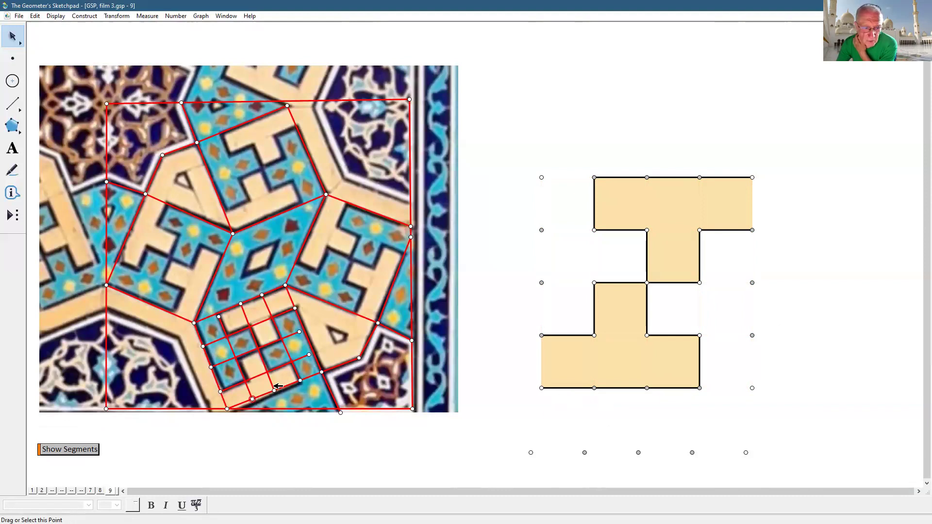
- Hide the two intermediate points on the lower T's bottom edge and the two on the upper T's top edge
left_click(594, 387)
left_click(647, 387)
left_click(646, 177)
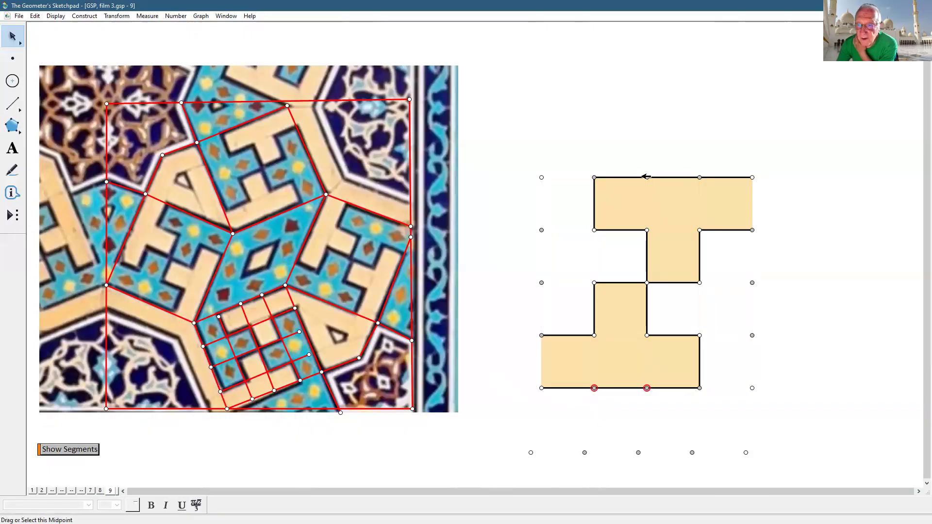
left_click(699, 177)
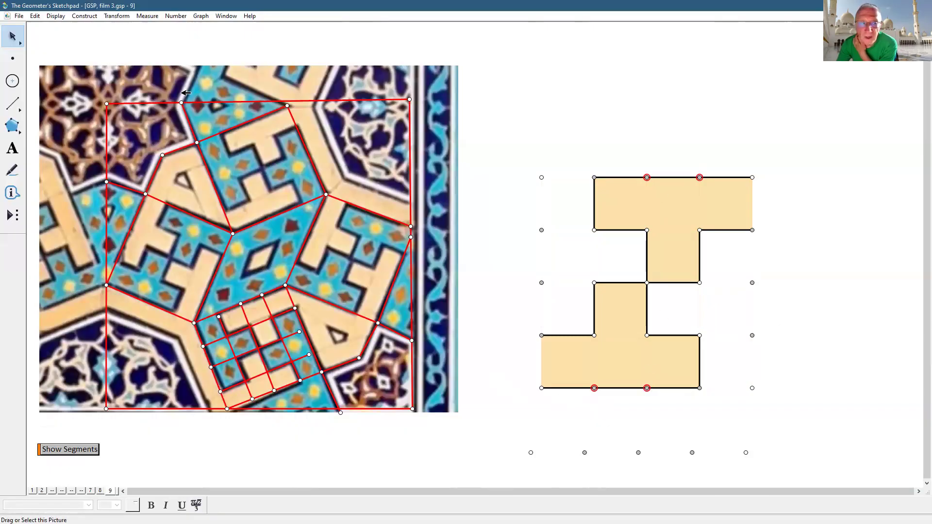
left_click(53, 16)
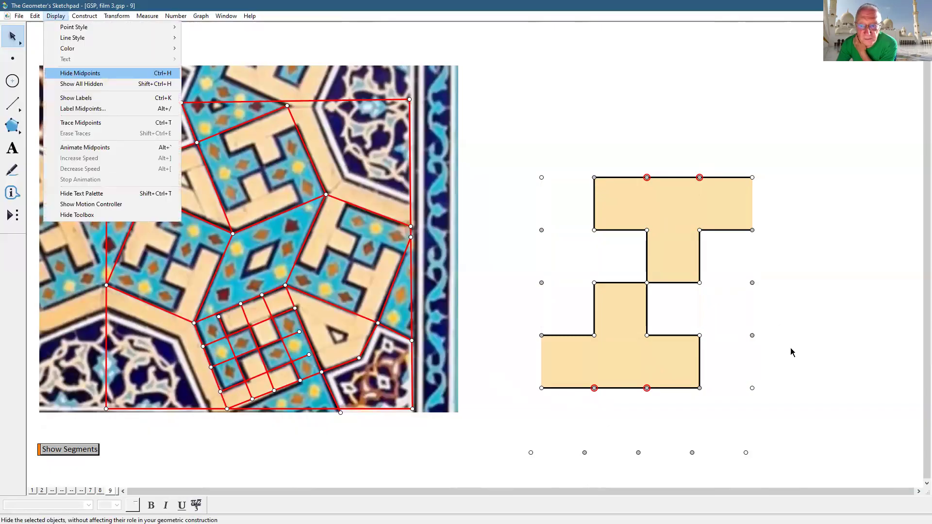
key("Return")
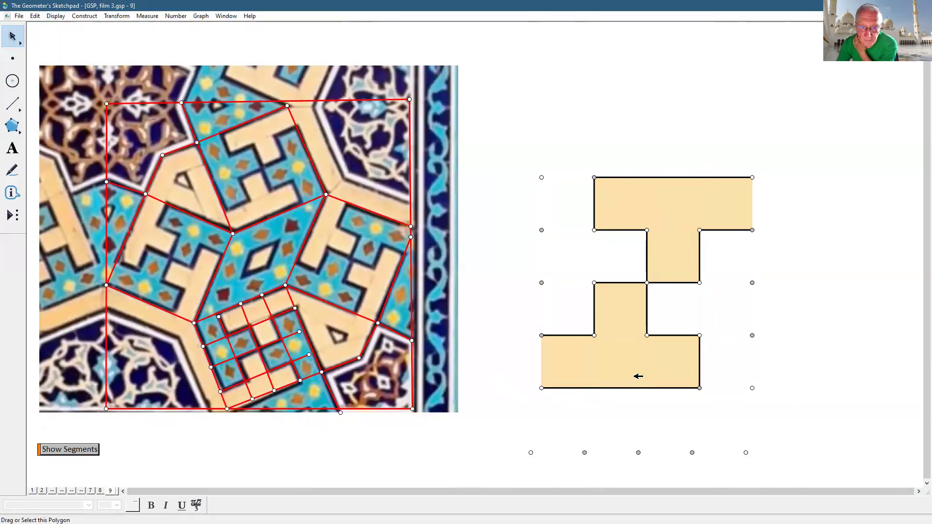
- Hide the eight points at the corners of the two T stems and at the upper T's lower-left bar corner
left_click(647, 335)
left_click(593, 335)
left_click(594, 282)
left_click(646, 282)
left_click(699, 283)
left_click(699, 230)
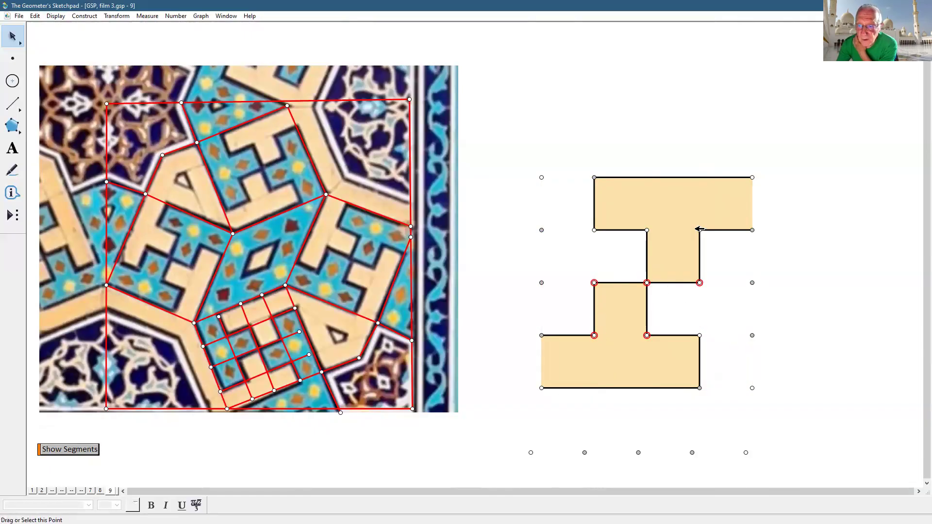
left_click(646, 230)
left_click(594, 230)
left_click(64, 16)
left_click(82, 71)
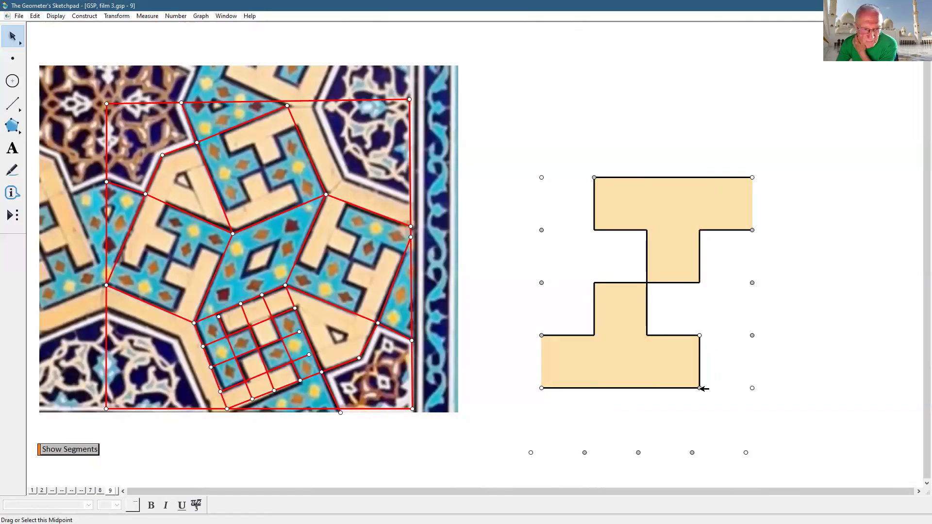
- Hide the lower T's bottom-right corner point and the upper T's top-left corner point
left_click(699, 387)
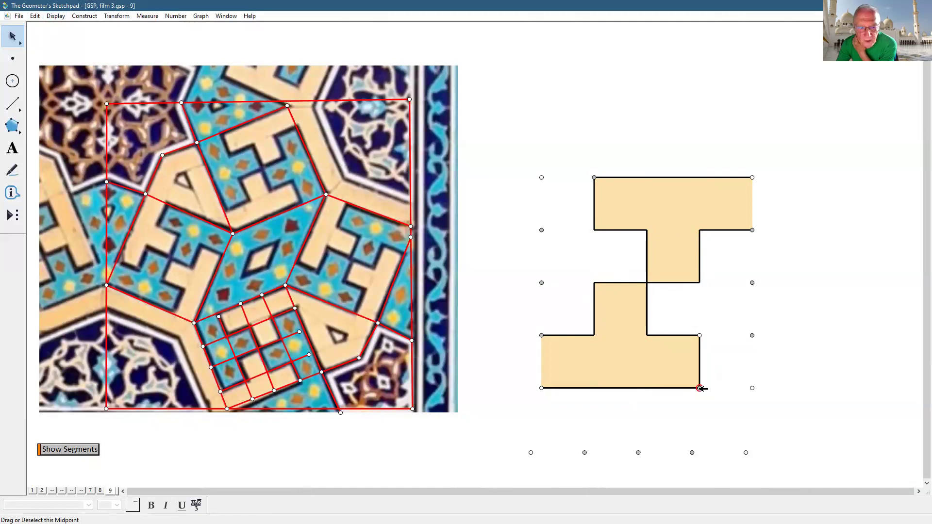
left_click(593, 178)
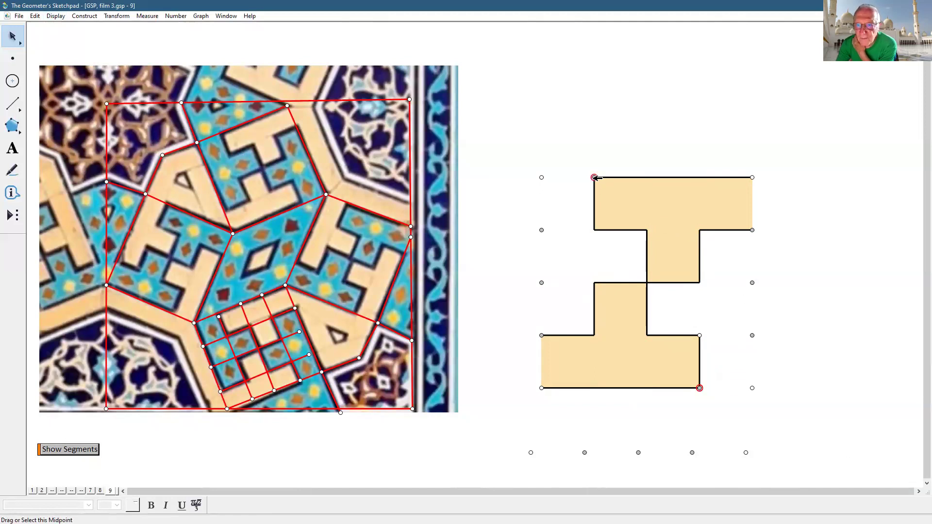
left_click(62, 18)
left_click(510, 228)
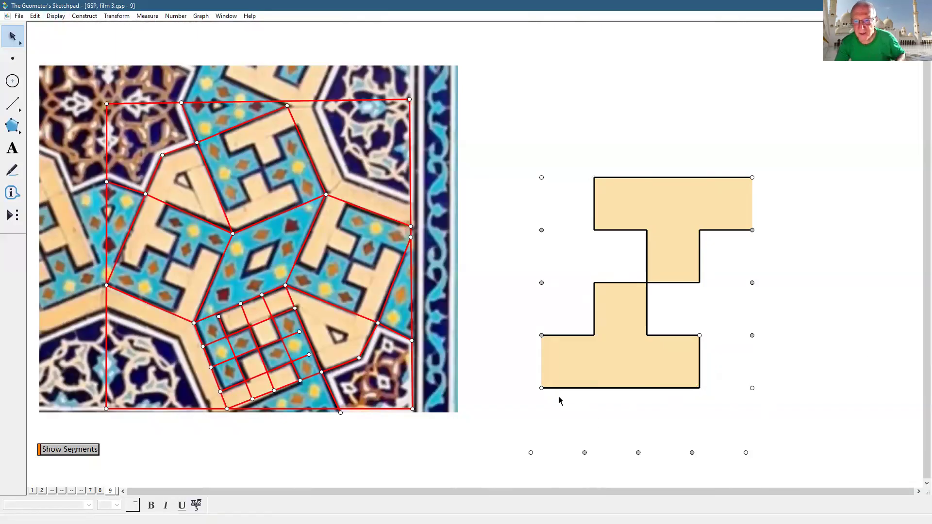
- Select the square's bottom corner points, starting with the bottom-left one
left_click(541, 387)
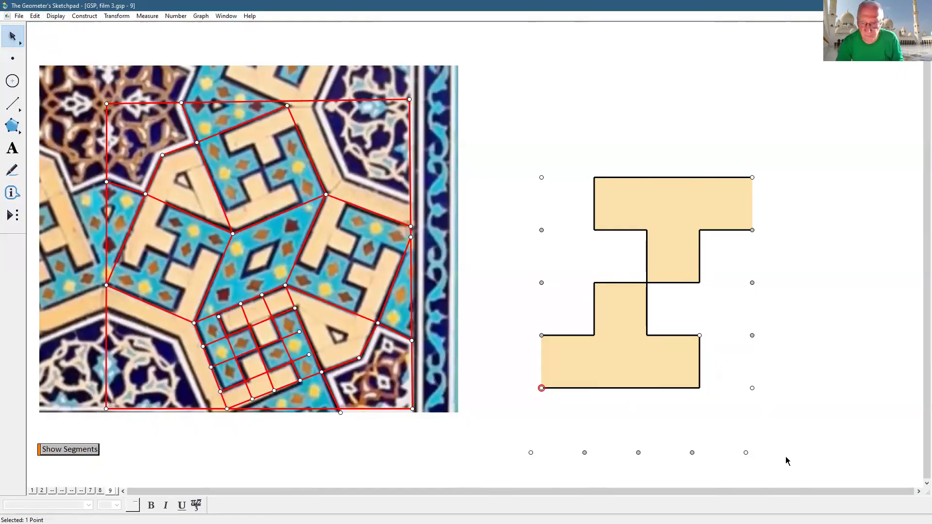
left_click(754, 388)
left_click(806, 388)
left_click(541, 388)
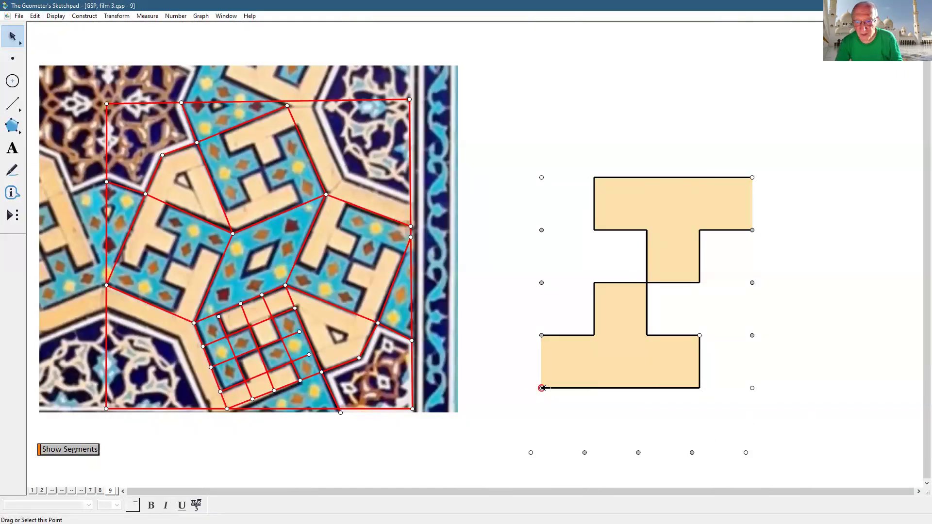
- Examine the definitions of the motif square's two lower corner points and the uppermost dividing point on its left side
left_click(752, 388)
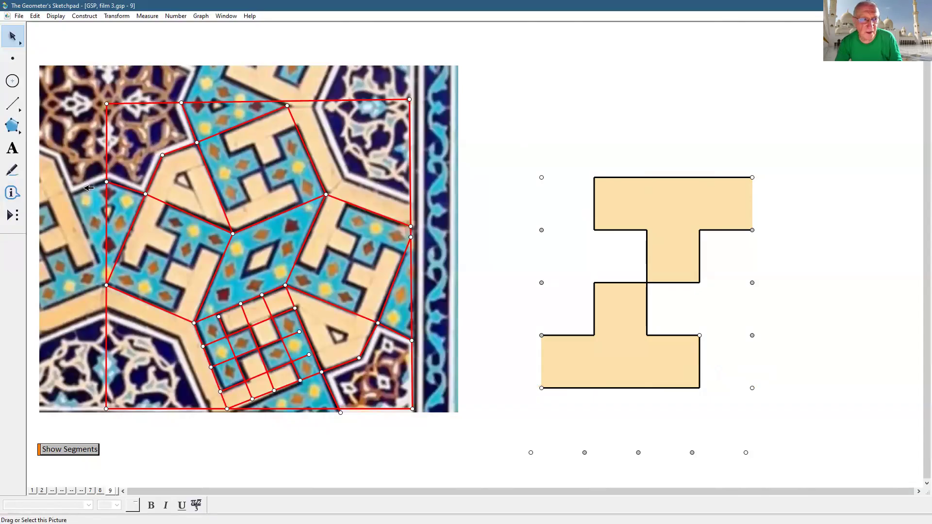
left_click(12, 193)
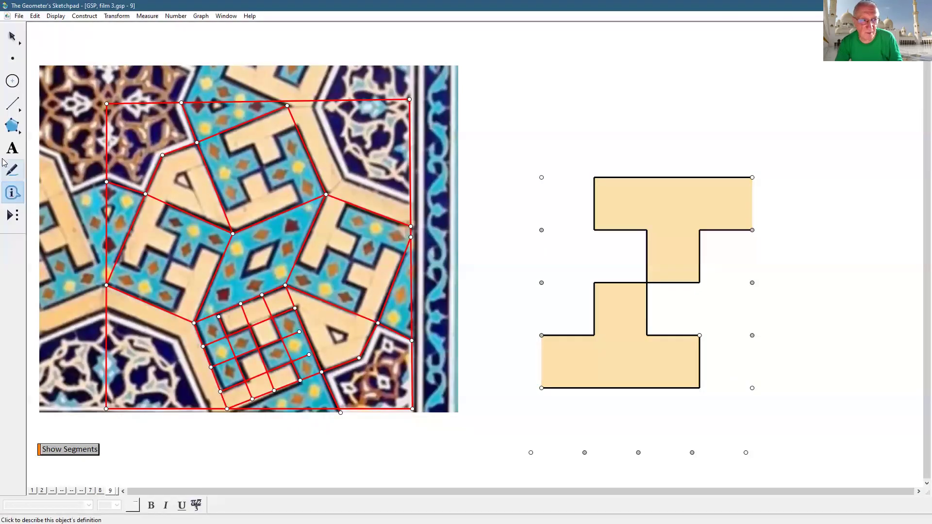
left_click(542, 387)
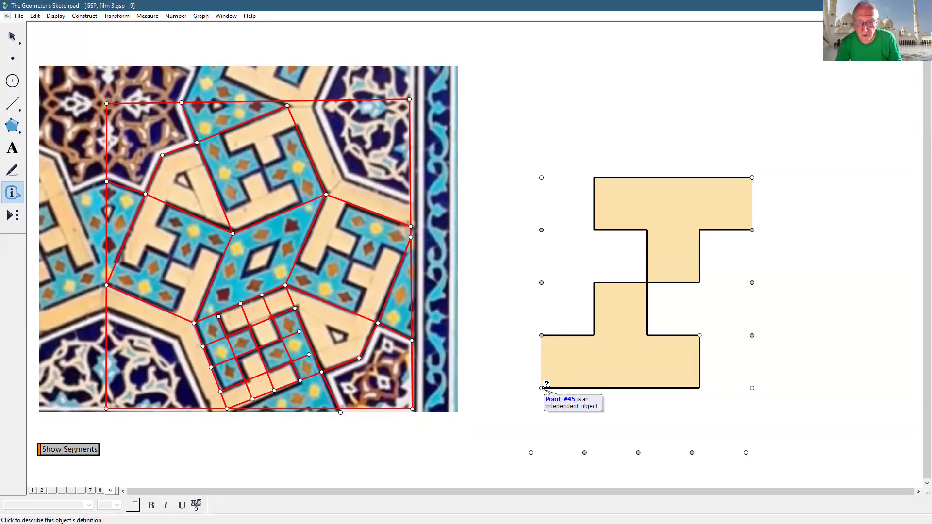
left_click(752, 387)
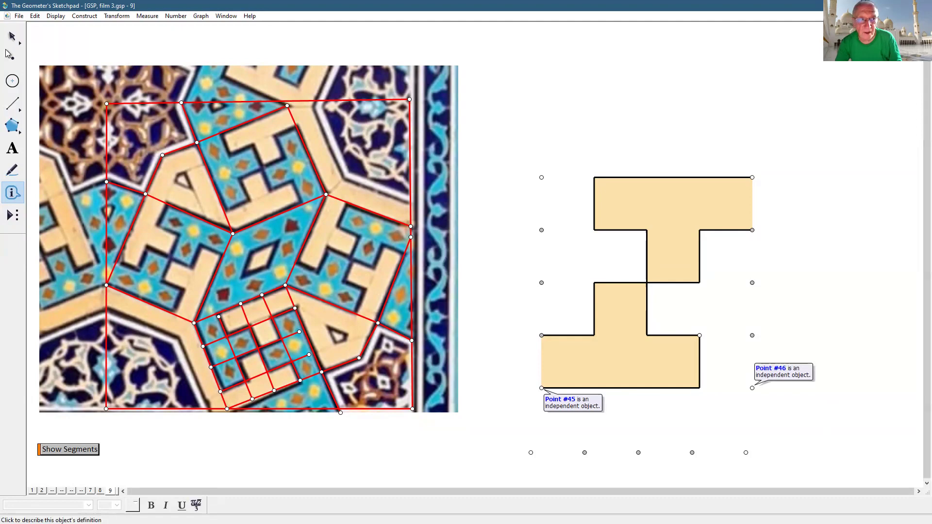
left_click(542, 229)
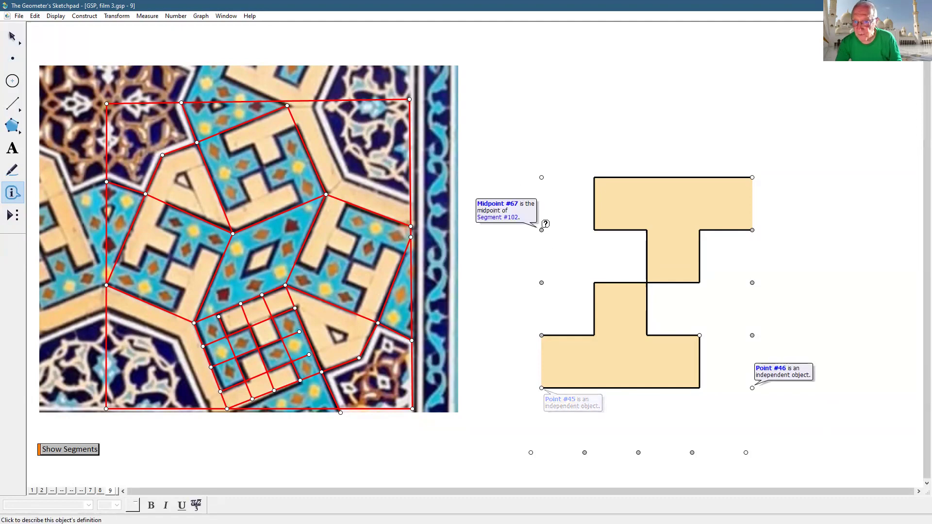
left_click(16, 43)
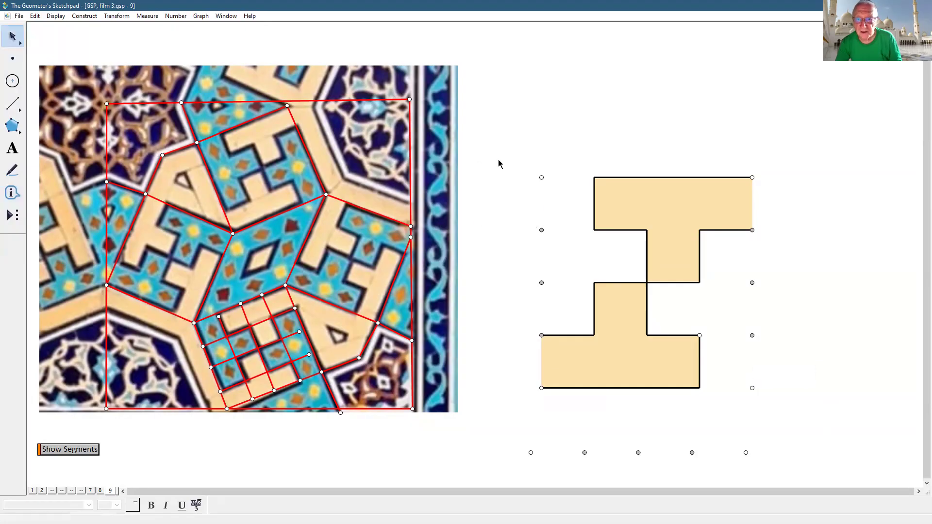
- Create a custom tool named swastika from the two lower corner points and the whole motif, replacing the existing tool of that name
left_click(541, 388)
left_click(752, 388)
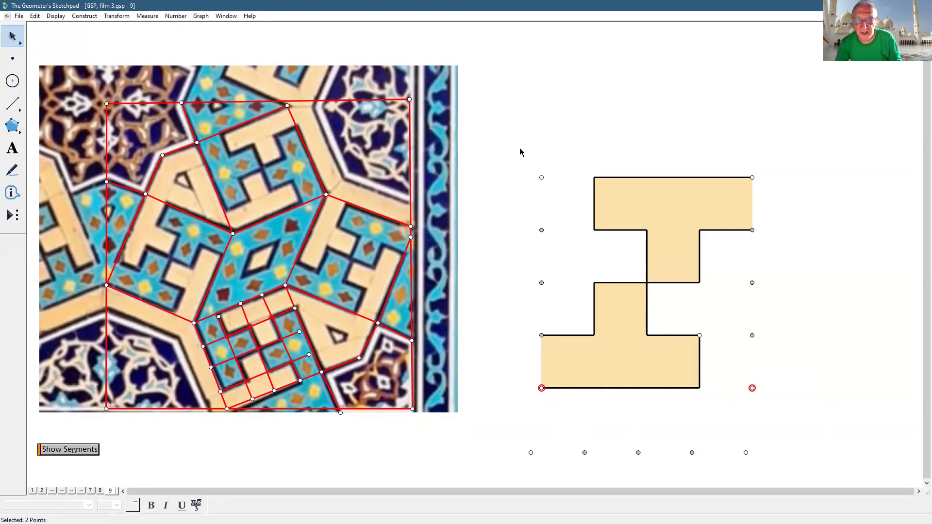
left_click_drag(519, 150, 770, 417)
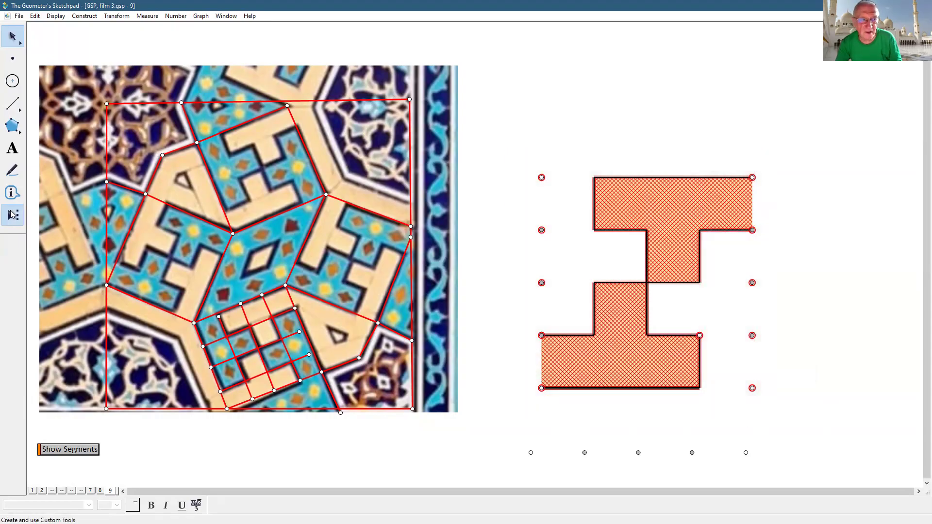
left_click(12, 215)
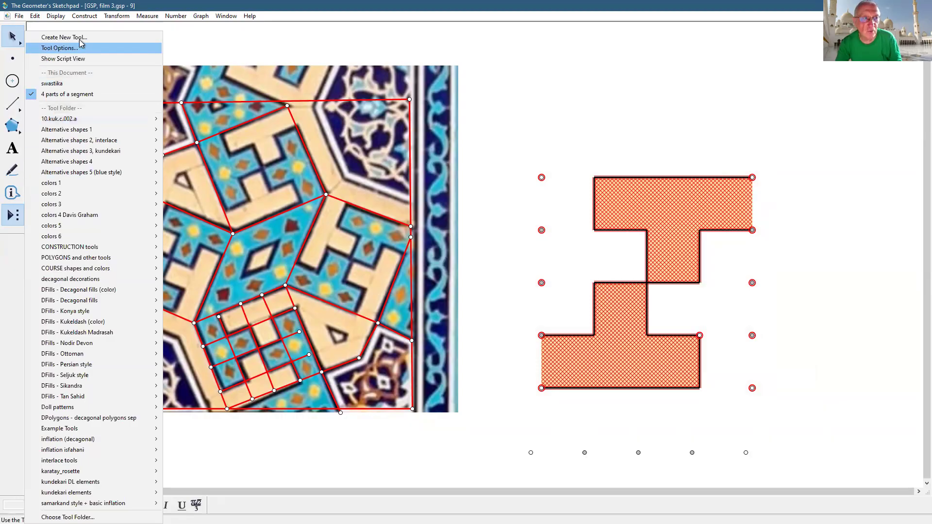
left_click(64, 37)
type("s")
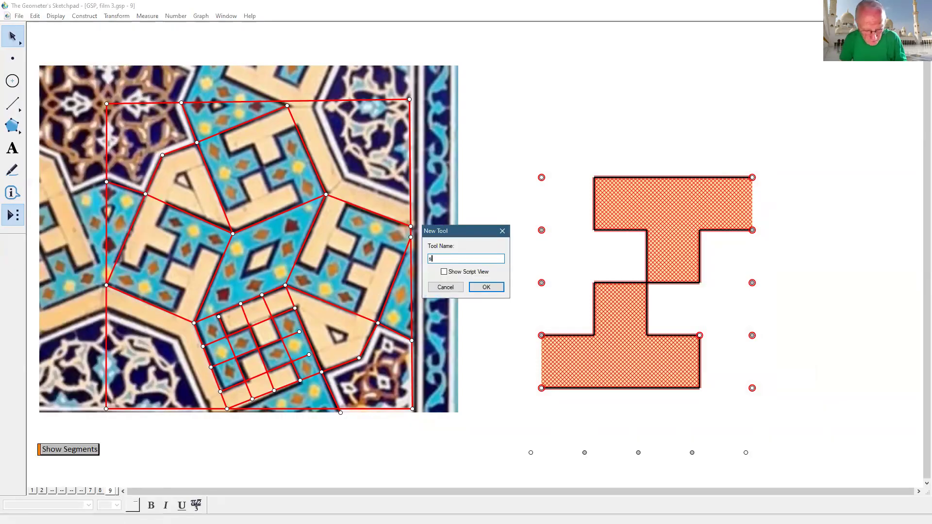
type("wastika")
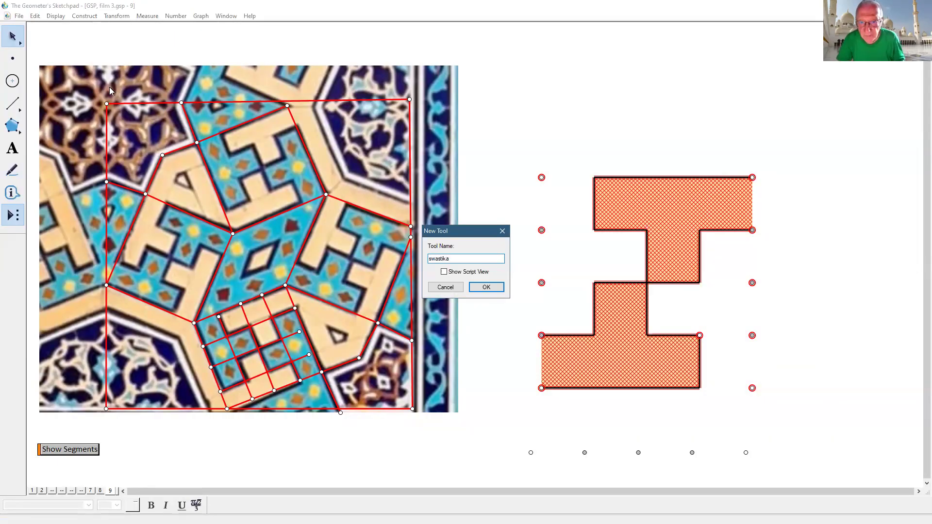
key("Return")
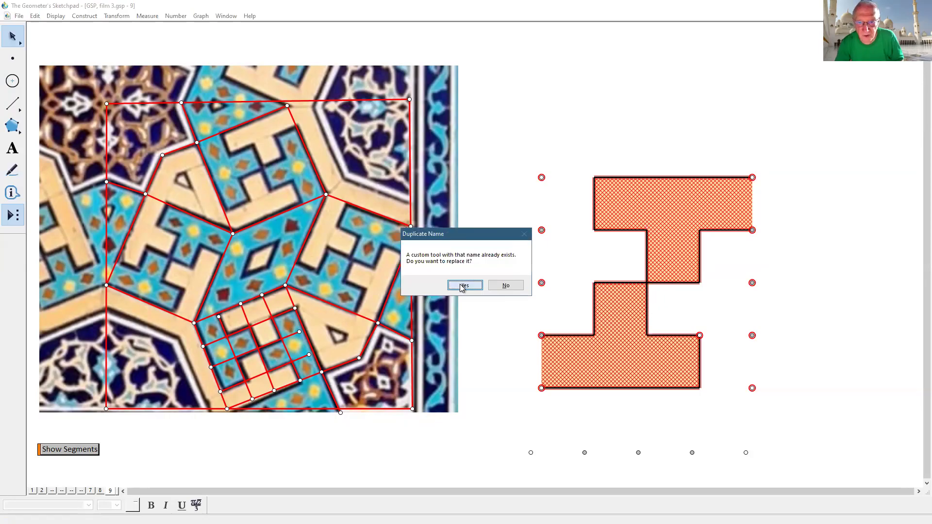
left_click(463, 285)
left_click(798, 285)
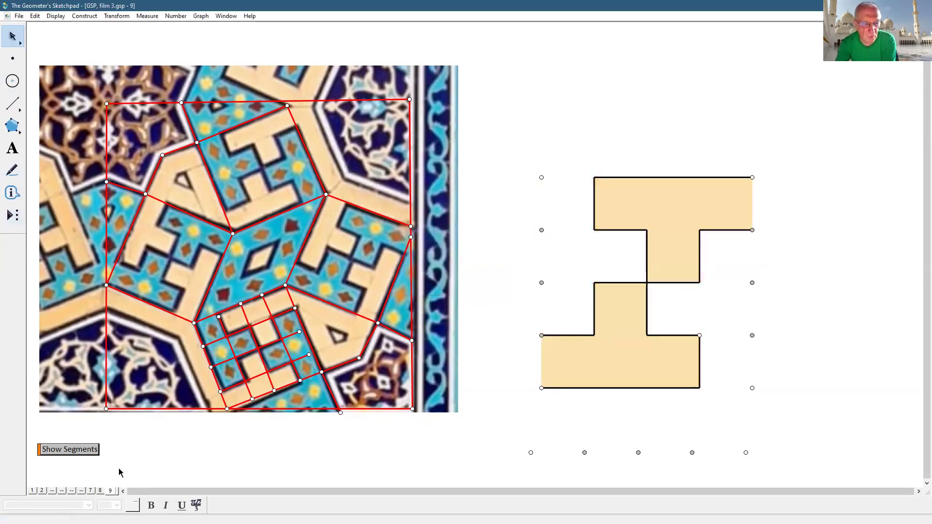
- Duplicate page 8 of the document as a new page
left_click(100, 491)
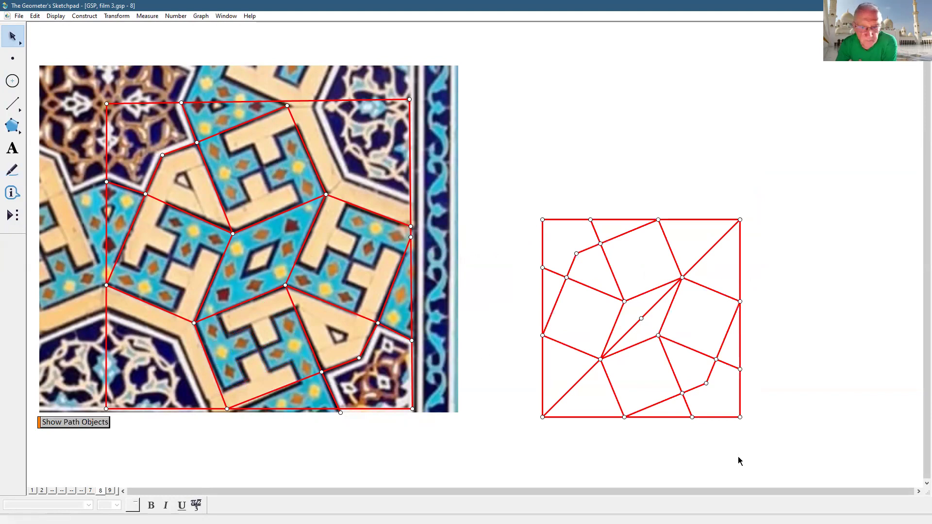
left_click(19, 16)
left_click(38, 113)
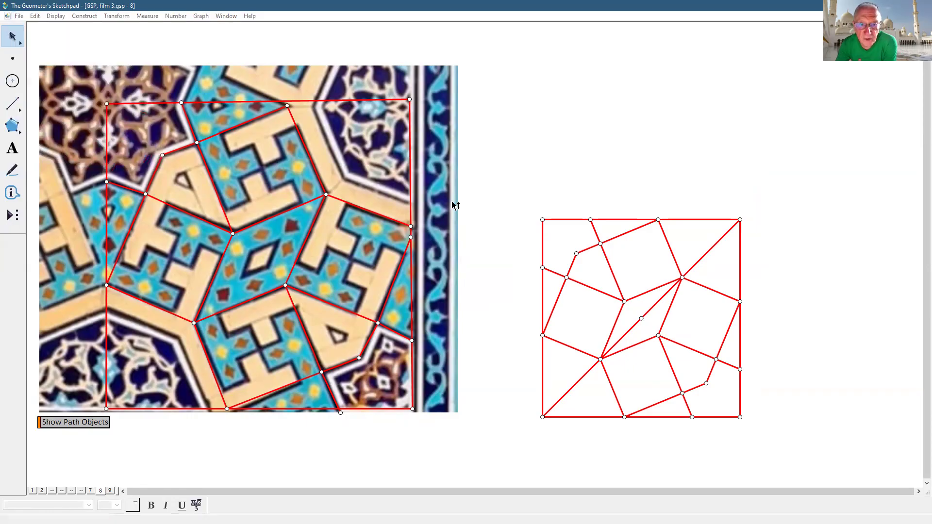
left_click(504, 163)
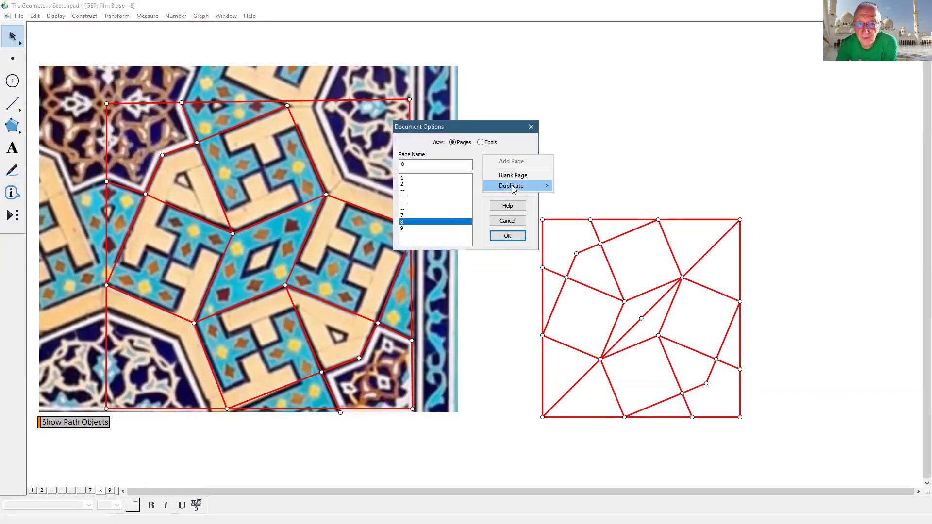
mouse_move(513, 188)
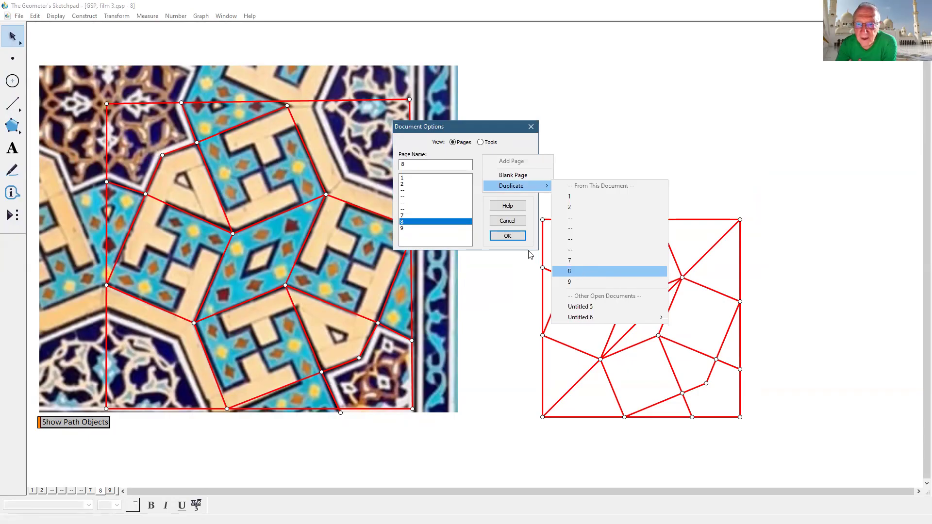
key("Return")
left_click(507, 235)
- Move and enlarge the red line construction so it fills the empty area beside the tile photo
left_click_drag(614, 278, 571, 215)
left_click(730, 404)
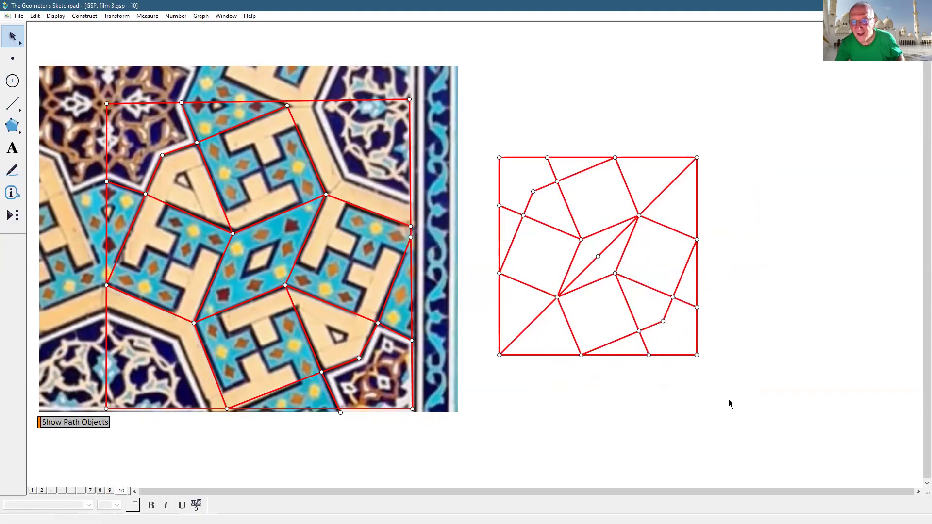
left_click_drag(698, 355, 775, 357)
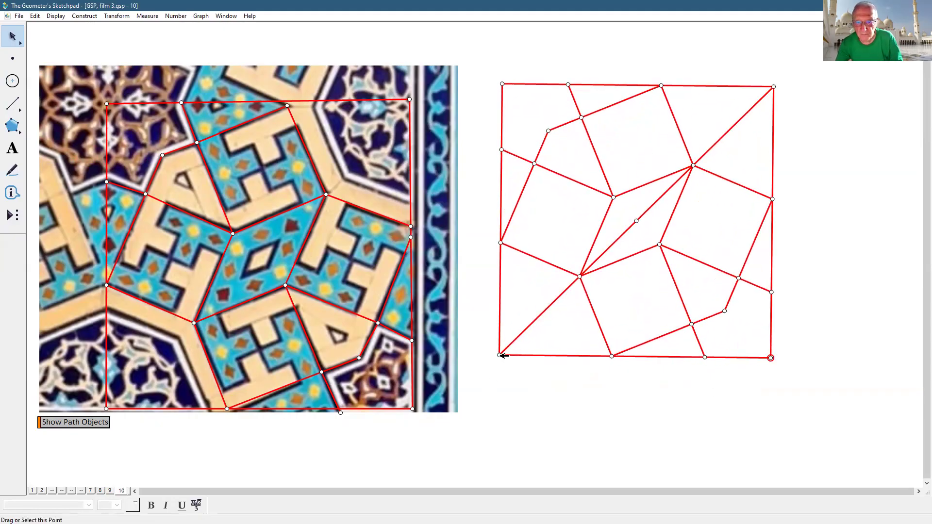
left_click_drag(601, 356, 579, 411)
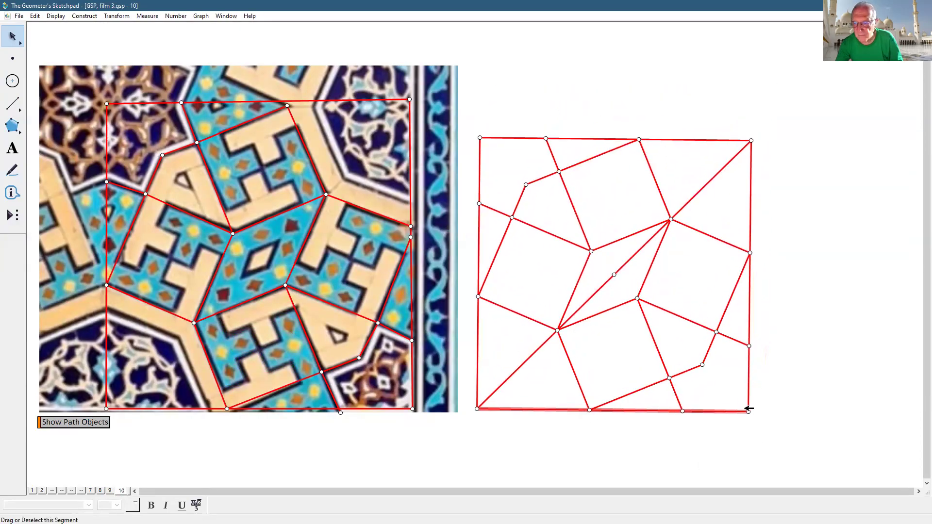
mouse_move(752, 413)
left_mouse_down()
mouse_move(773, 405)
mouse_move(741, 405)
left_mouse_up()
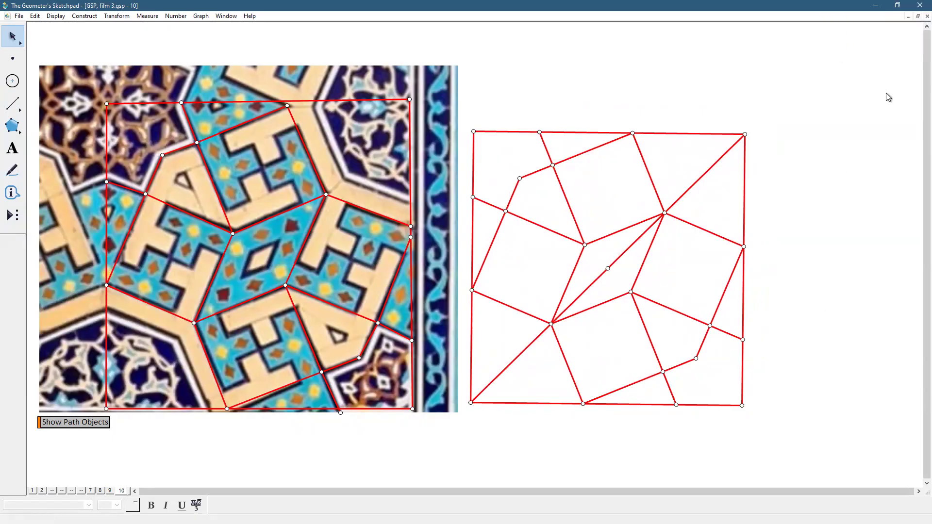
left_click_drag(742, 405, 796, 404)
left_click(854, 375)
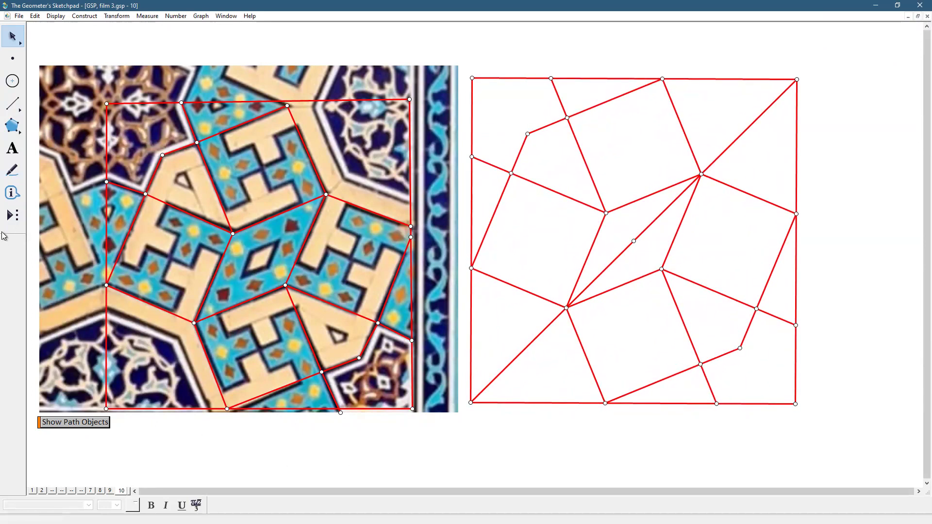
- Apply the swastika custom tool to the lower and right-hand tilted squares of the red construction, matching two adjacent corners of each
left_click(8, 222)
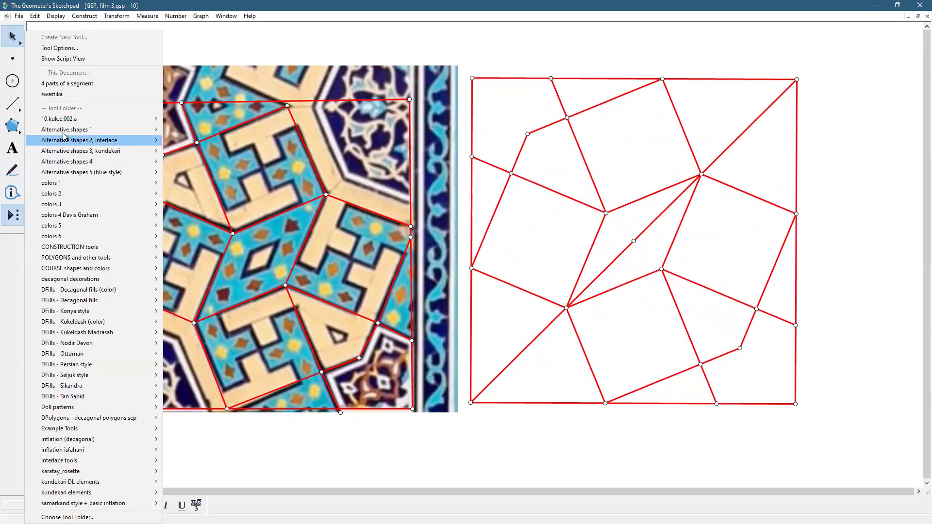
left_click(65, 97)
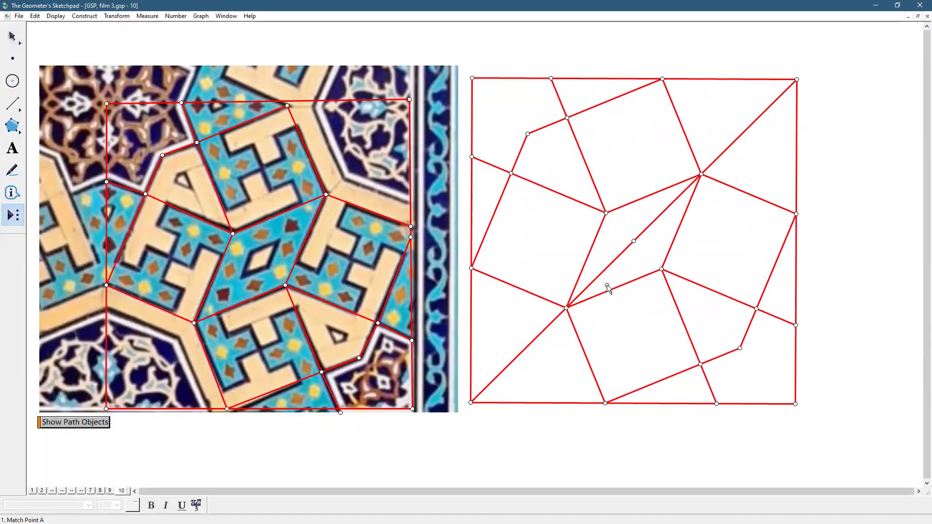
left_click(605, 403)
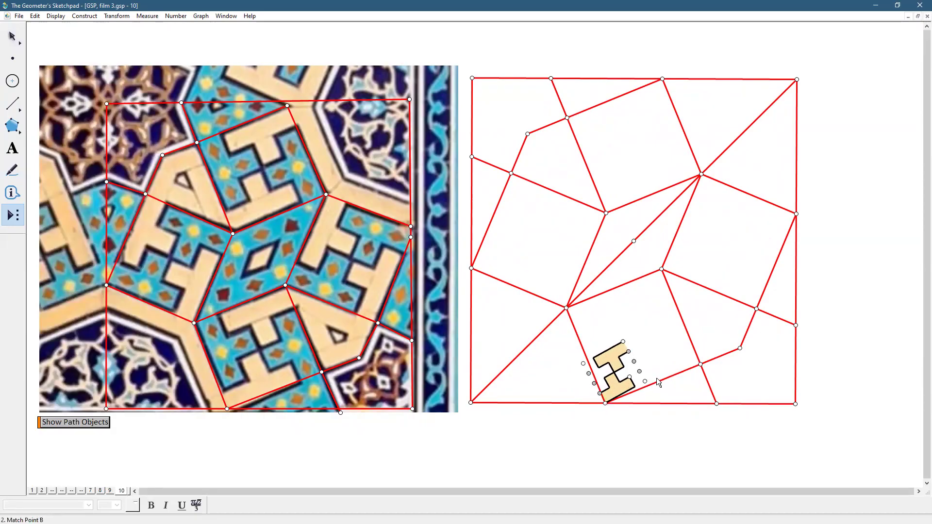
left_click(700, 364)
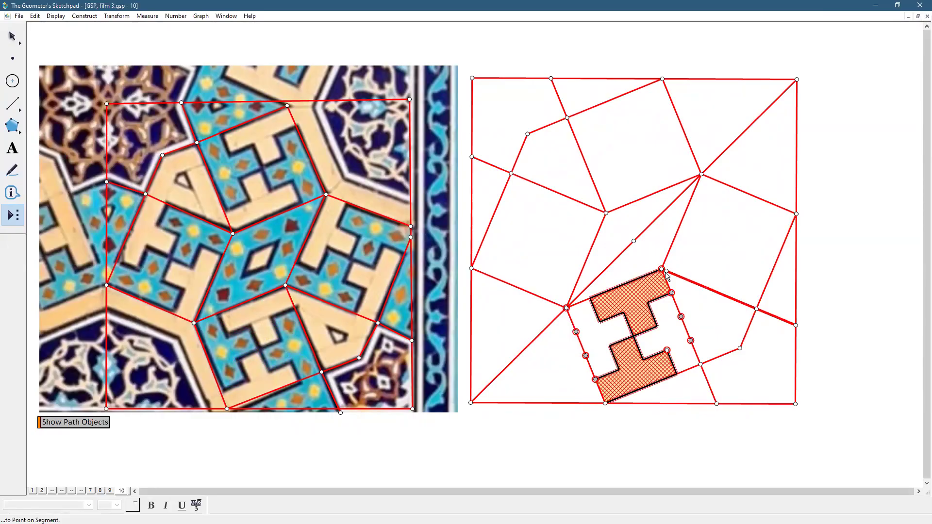
left_click(756, 310)
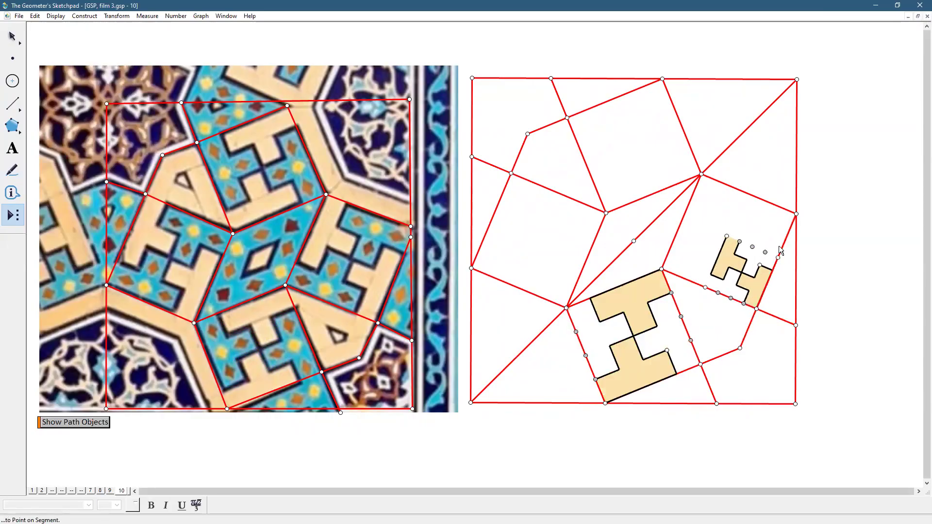
left_click(795, 214)
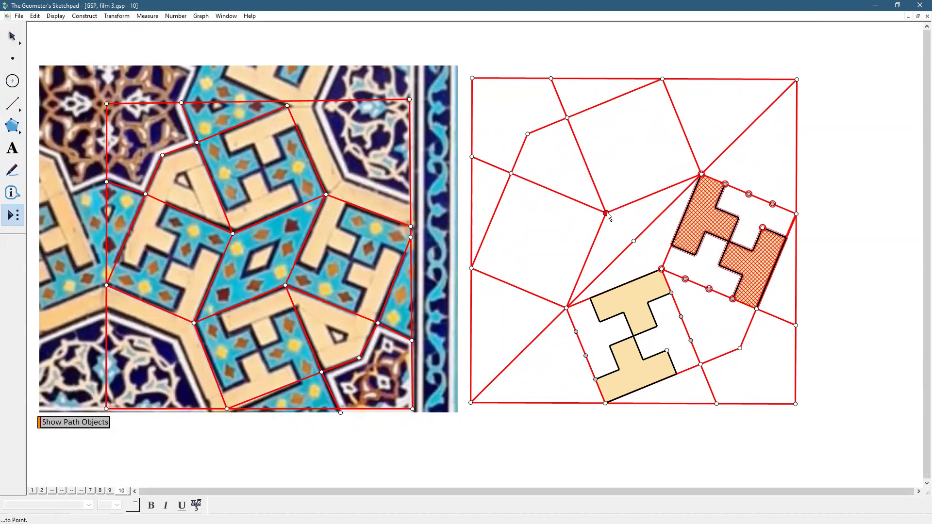
- Place the swastika motif in the upper and left-hand tilted squares by their corner points, and clear the selection
left_click(605, 212)
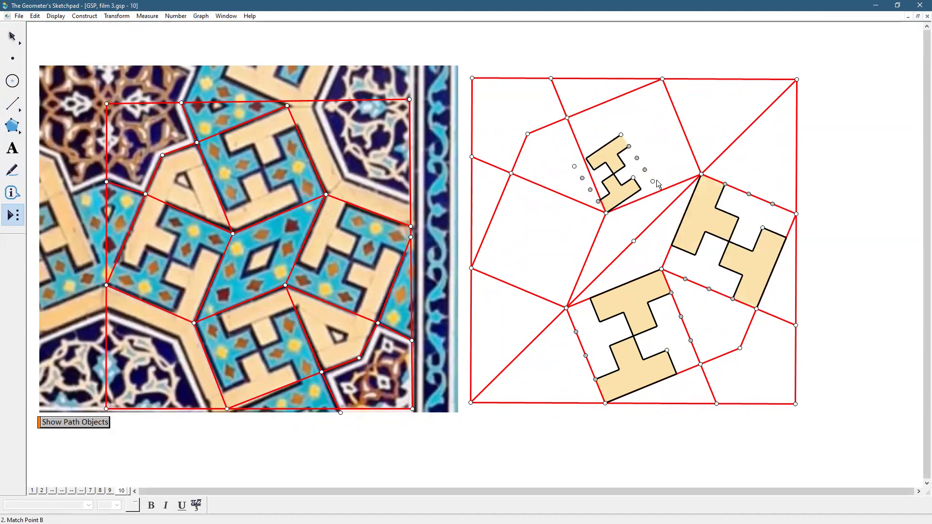
left_click(700, 175)
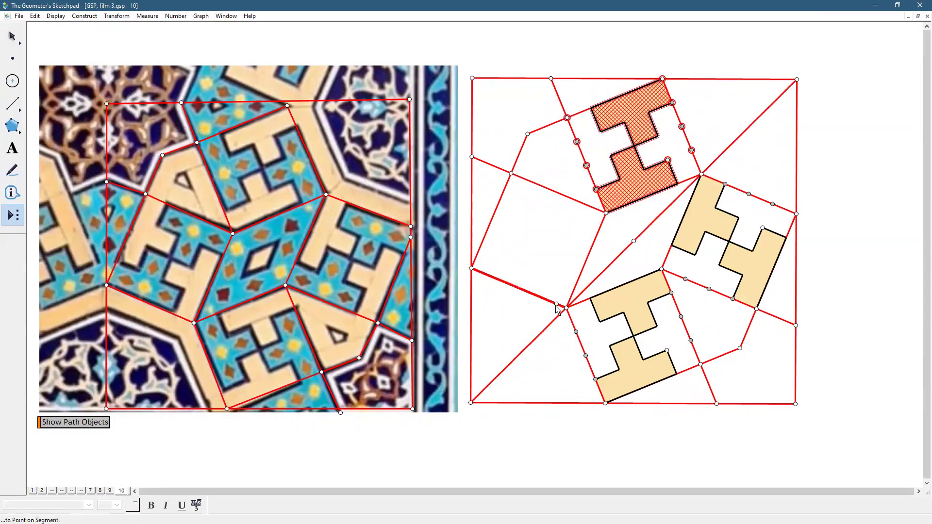
left_click(565, 308)
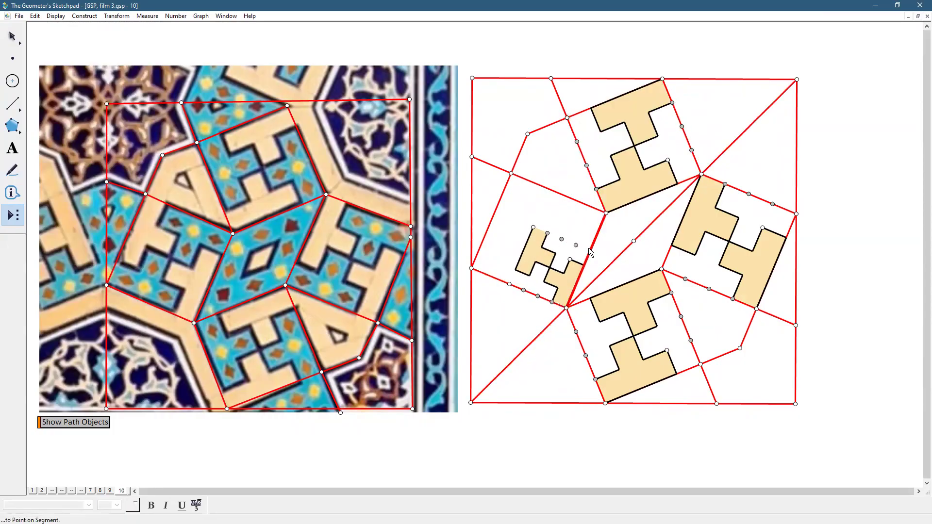
left_click(606, 212)
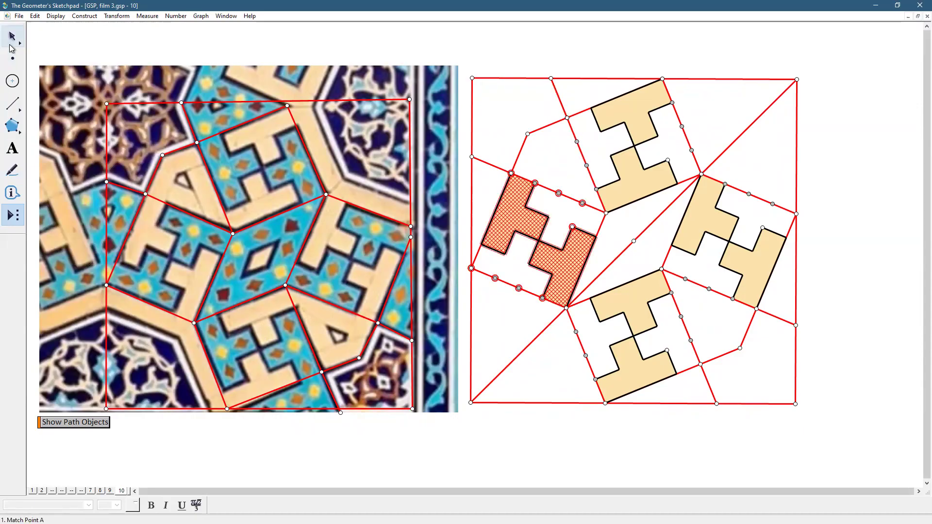
left_click(12, 37)
left_click(849, 277)
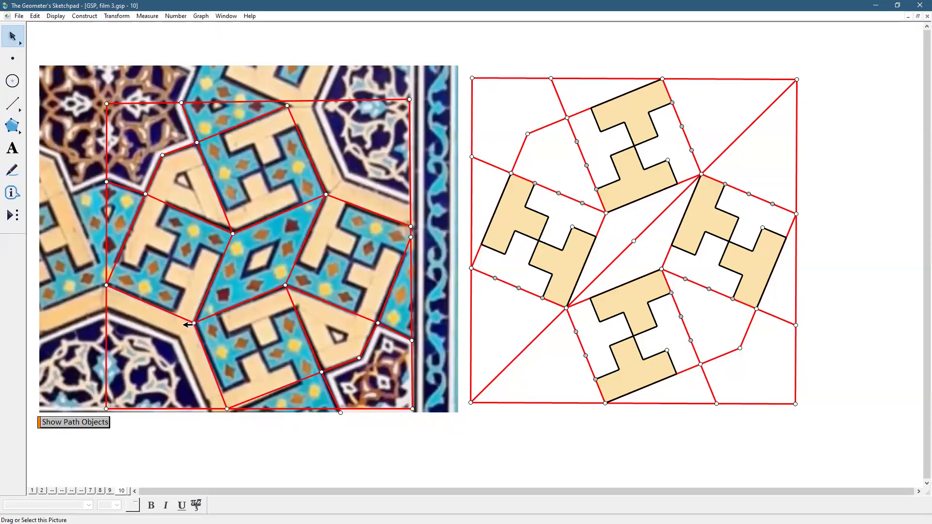
- Draw segments along the open left and right sides of the lower tilted square and colour them black
left_click(13, 103)
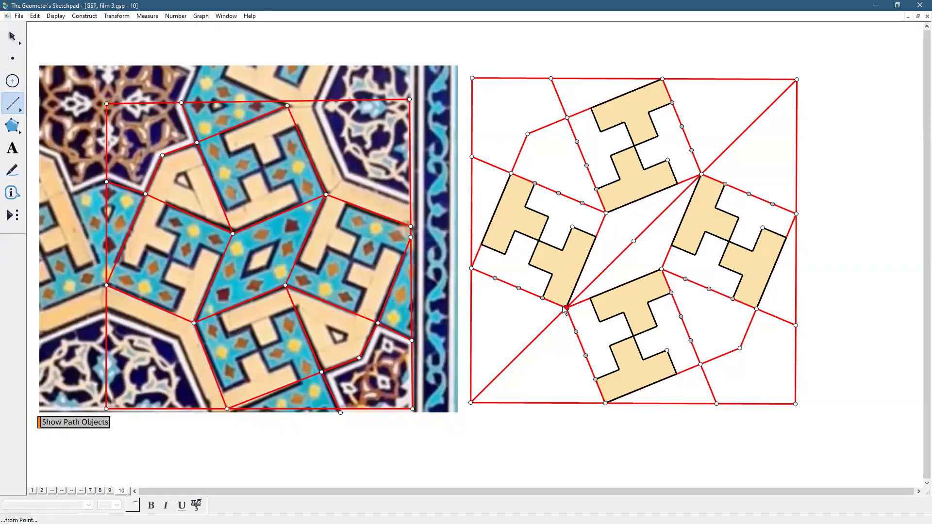
left_click_drag(566, 308, 595, 379)
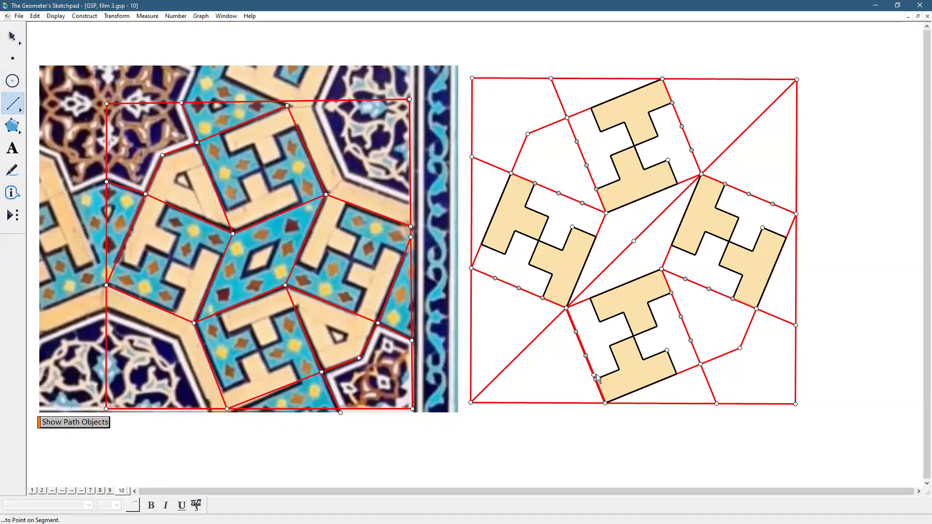
left_click(53, 16)
mouse_move(165, 49)
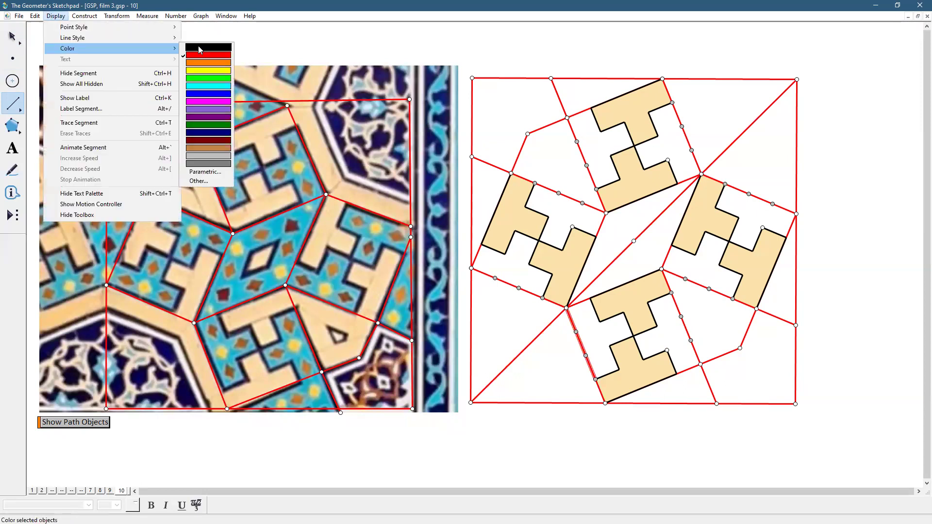
left_click(199, 49)
left_click_drag(673, 297, 700, 364)
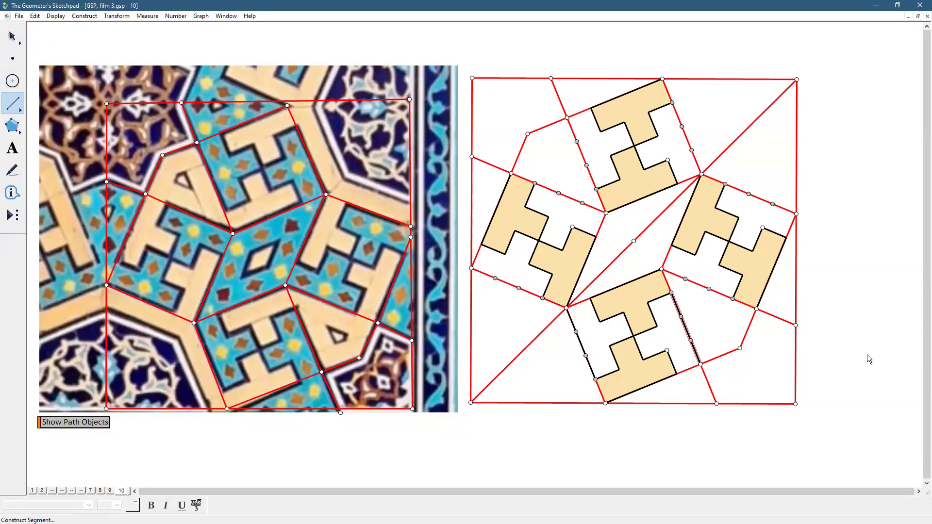
- Draw black segments along the open sides of the right-hand, upper and left-hand tilted squares, between the motif corners and square corners
left_click_drag(661, 269, 732, 299)
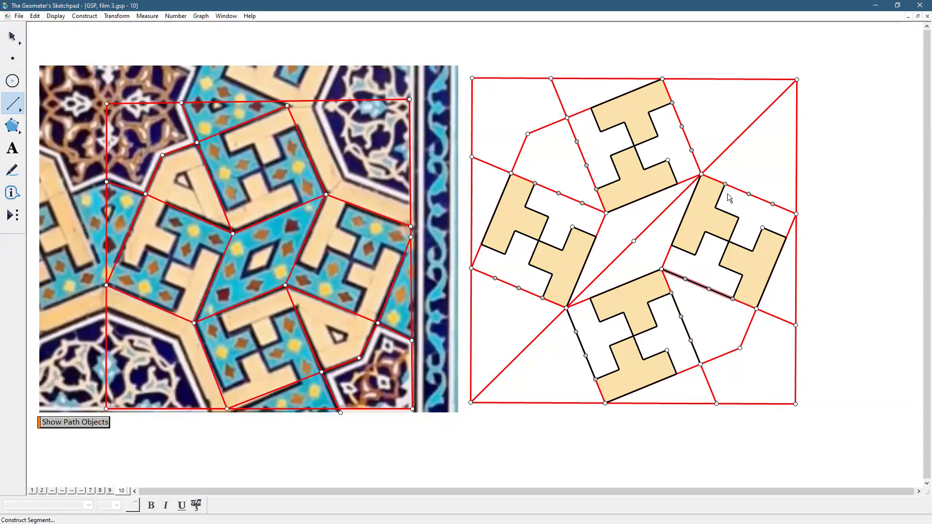
left_click_drag(725, 185, 795, 214)
left_click_drag(672, 103, 700, 174)
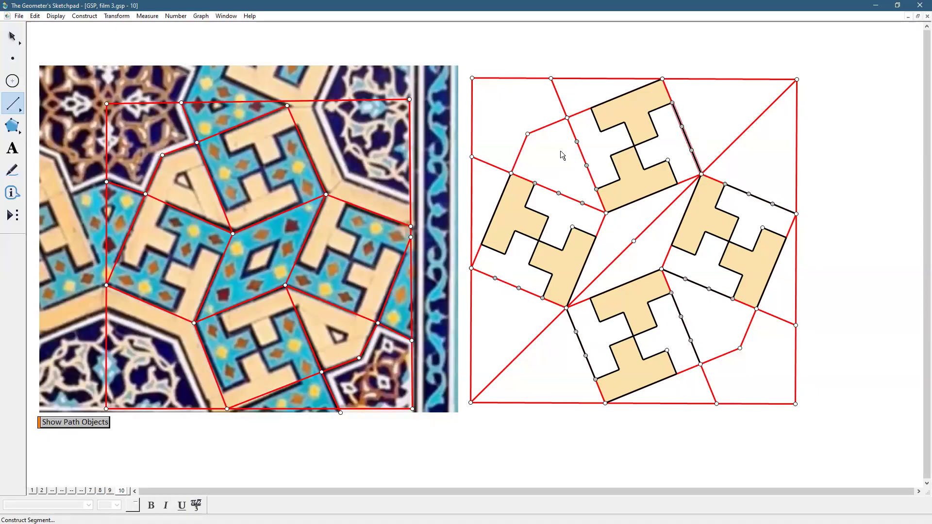
mouse_move(566, 118)
left_mouse_down()
mouse_move(599, 199)
mouse_move(582, 204)
mouse_move(490, 165)
mouse_move(534, 183)
left_mouse_up()
left_click_drag(471, 269, 543, 298)
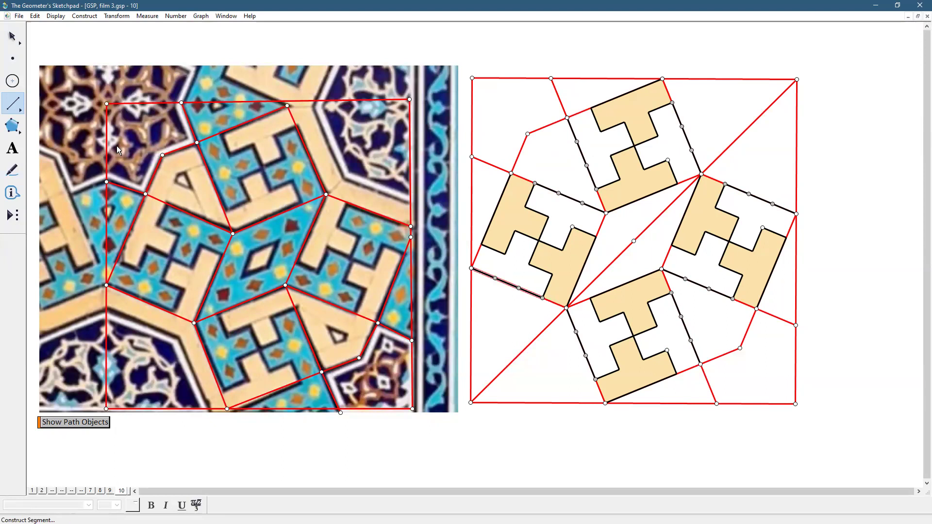
- Trace the upper-left and lower-right corner shapes with black segments, including the short lines reaching the frame
left_click(12, 36)
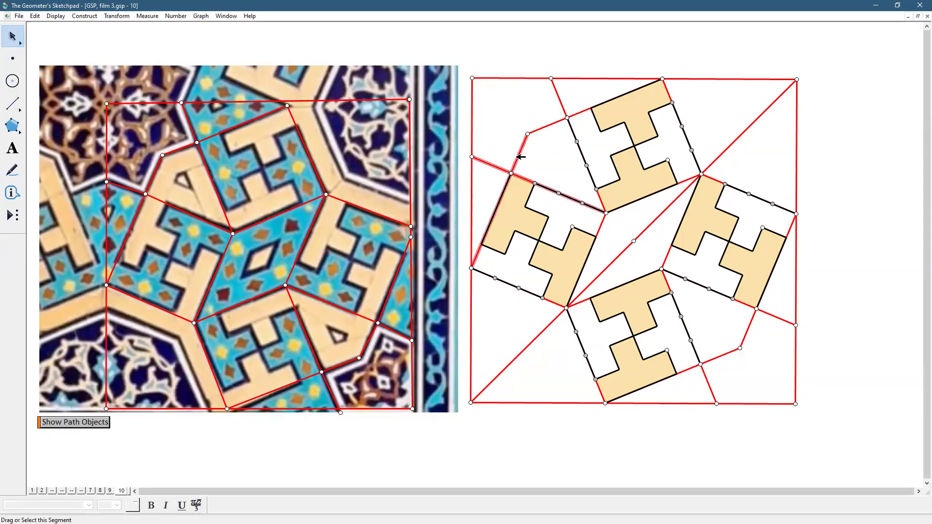
left_click(13, 103)
left_click_drag(472, 157, 551, 78)
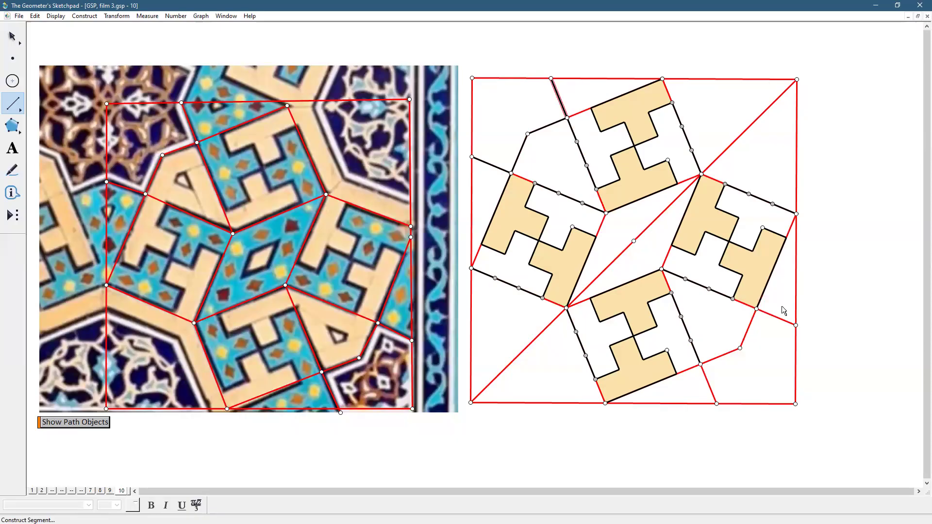
mouse_move(756, 308)
left_mouse_down()
mouse_move(794, 330)
mouse_move(700, 364)
mouse_move(717, 403)
left_mouse_up()
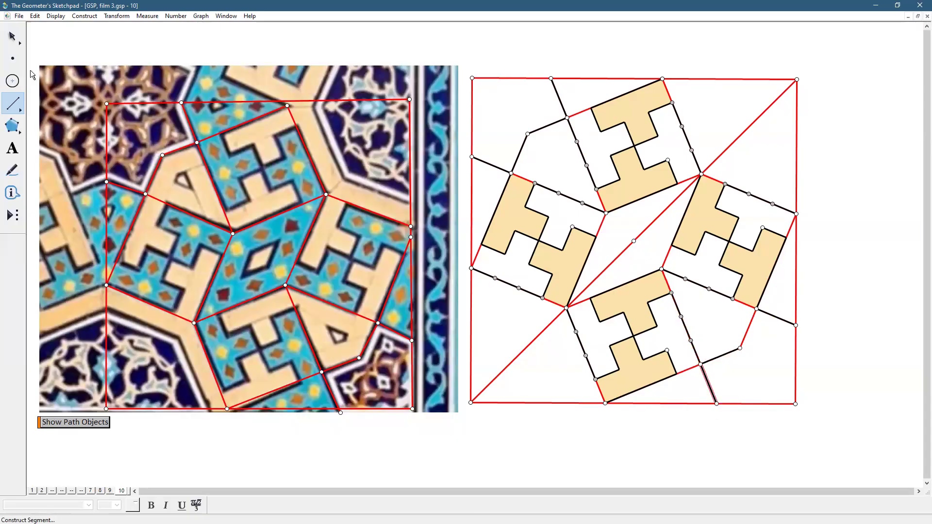
- Select the long red construction lines running along the sides of the four tilted squares and hide them
left_click(12, 36)
left_click(563, 168)
left_click(530, 180)
left_click(601, 200)
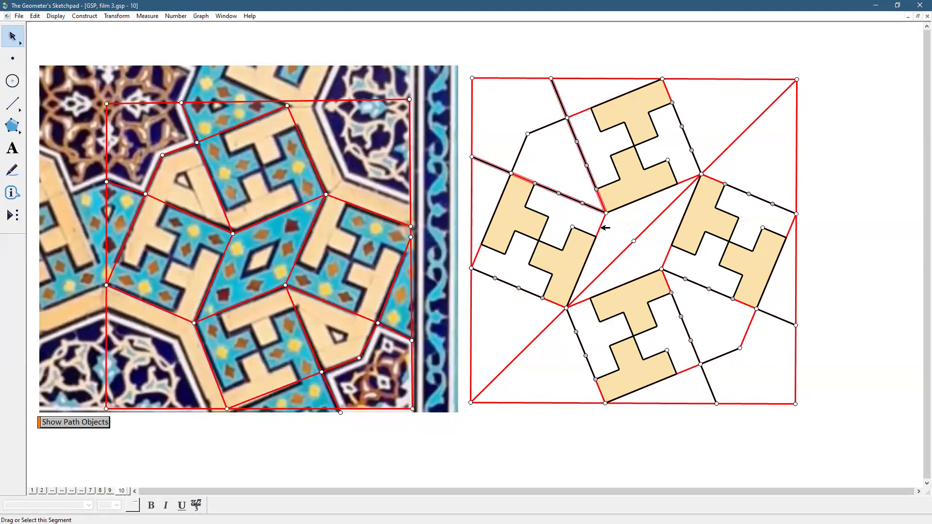
left_click(602, 227)
left_click(479, 250)
left_click(590, 298)
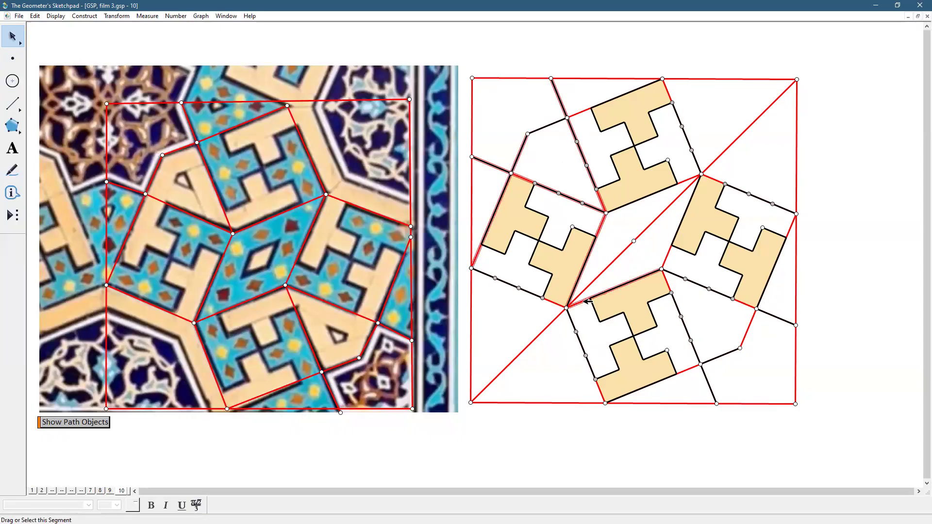
left_click(687, 370)
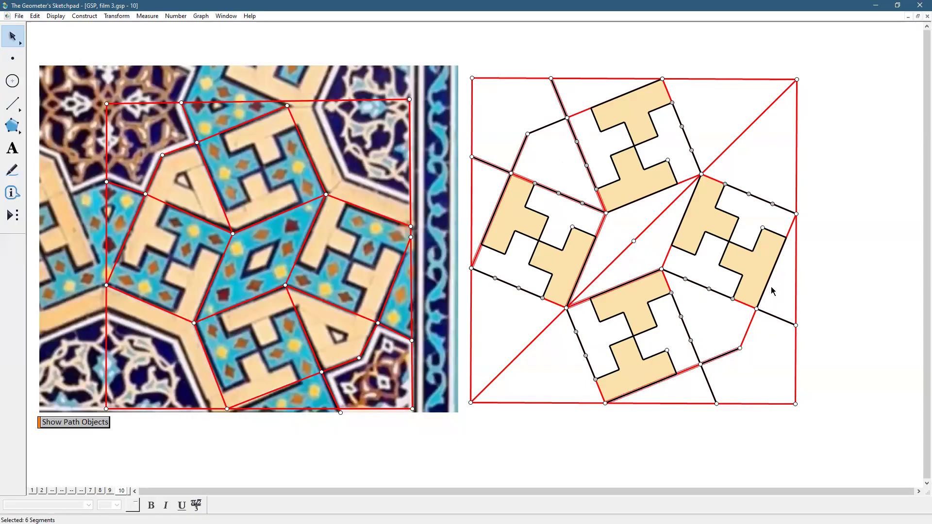
left_click(792, 226)
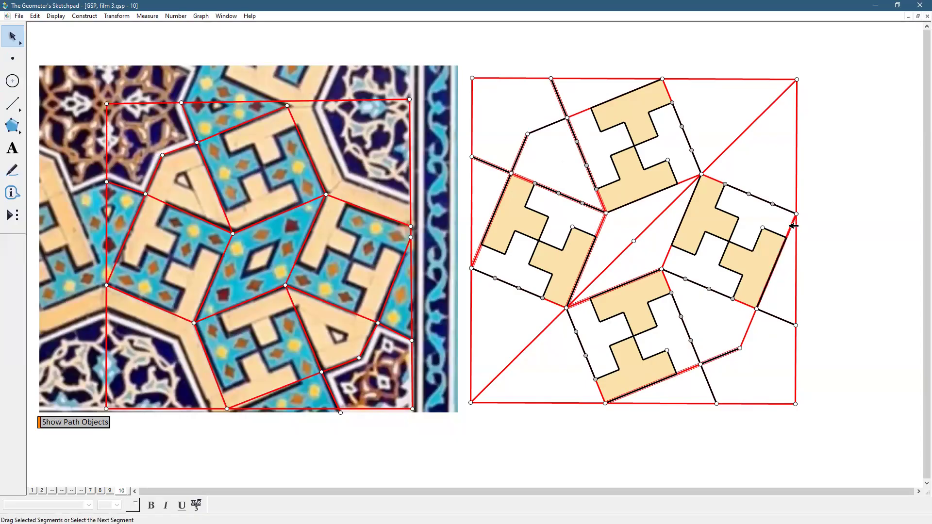
left_click(667, 257)
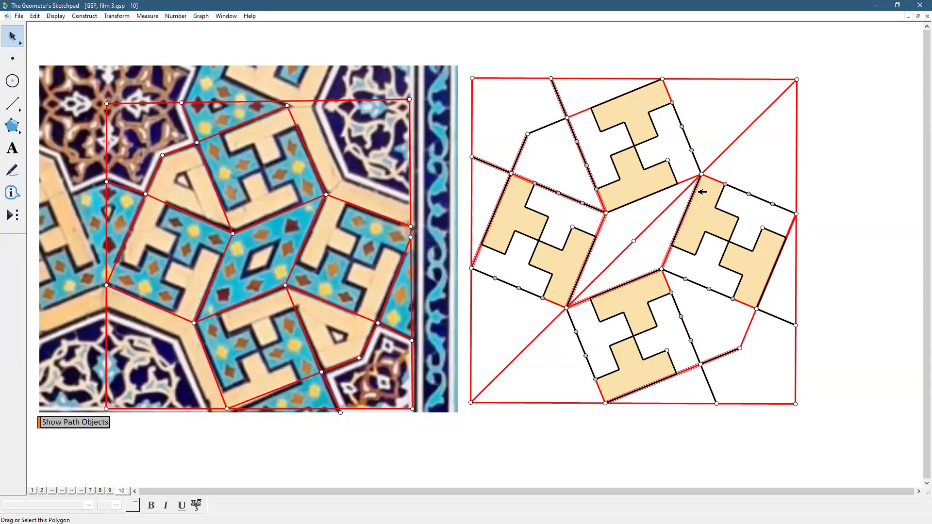
left_click(689, 179)
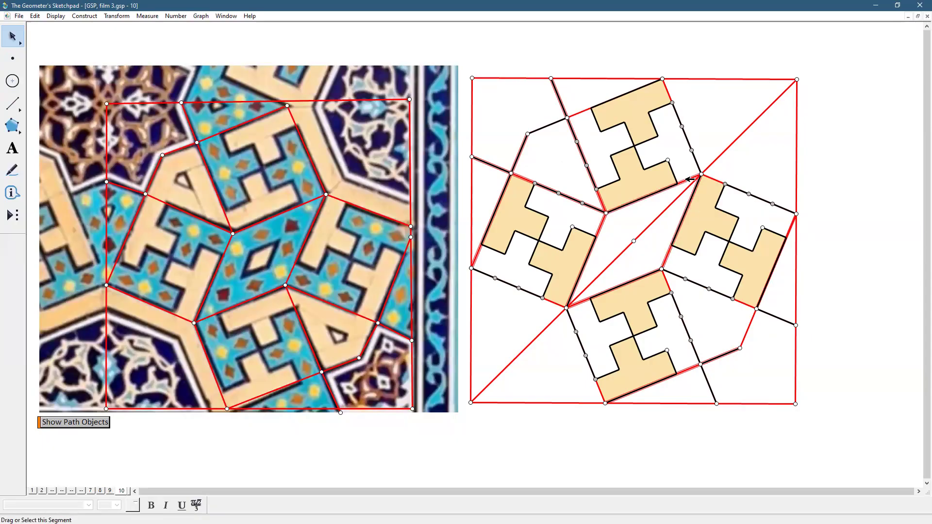
left_click(54, 16)
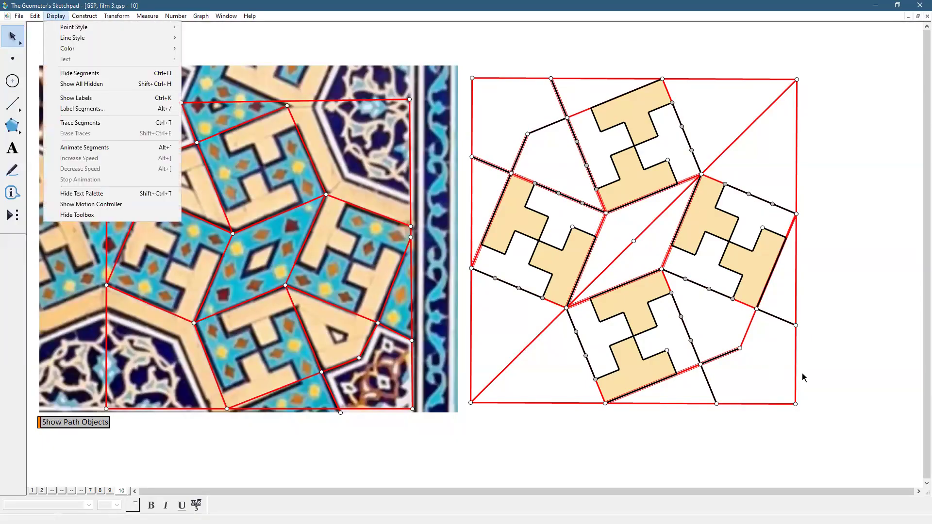
key("ctrl+h")
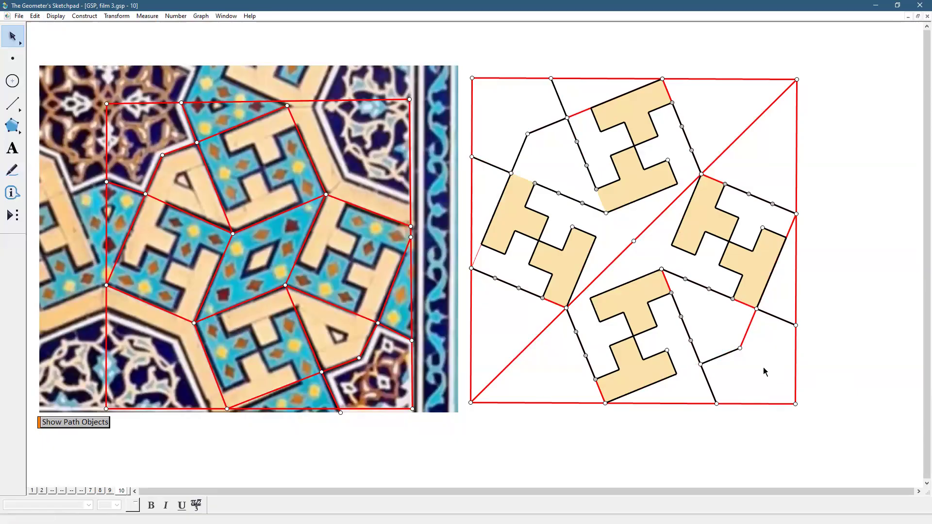
- Hide the red construction lines along the lower and outer sides of the right-hand tilted square
left_click(750, 325)
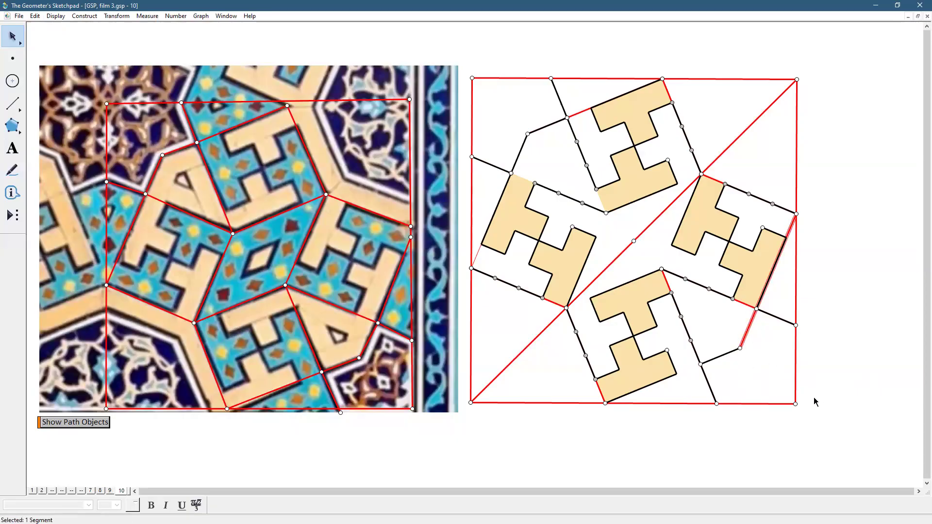
left_click(774, 340)
left_click(746, 301)
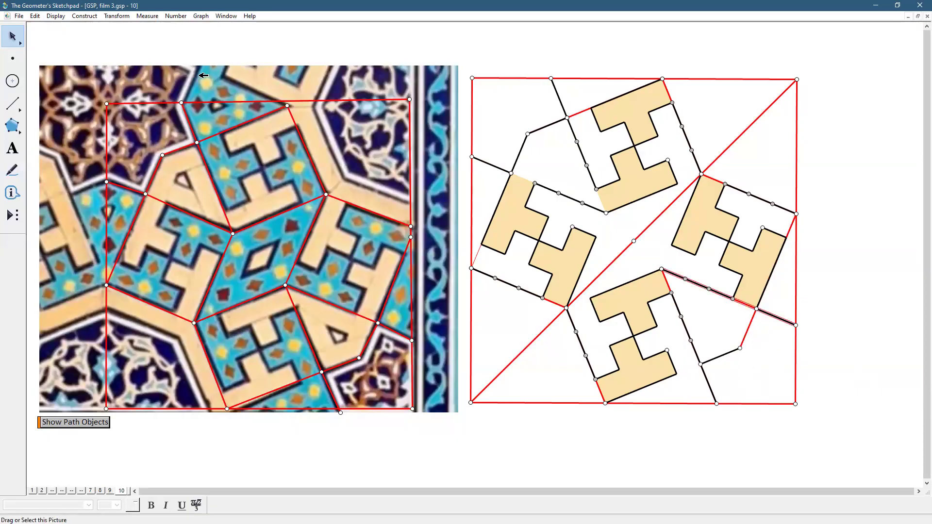
left_click(47, 16)
left_click(68, 72)
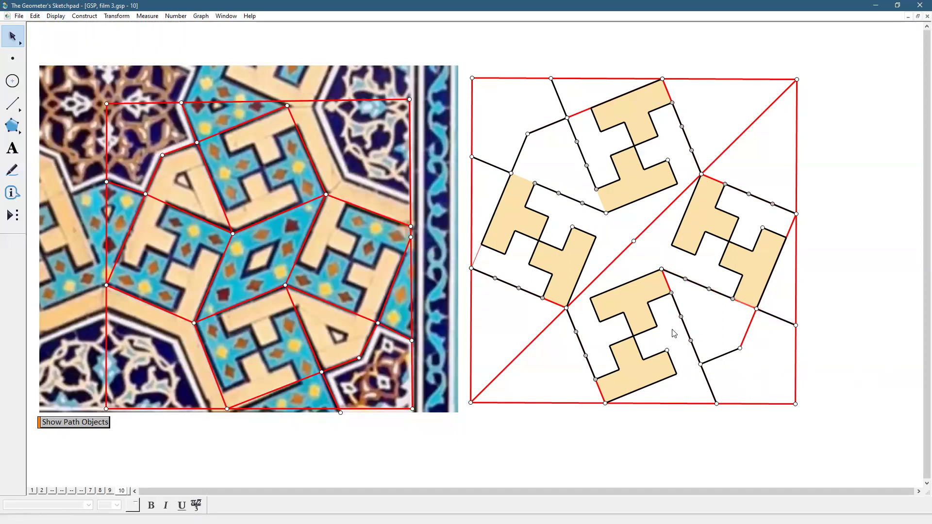
left_click(751, 322)
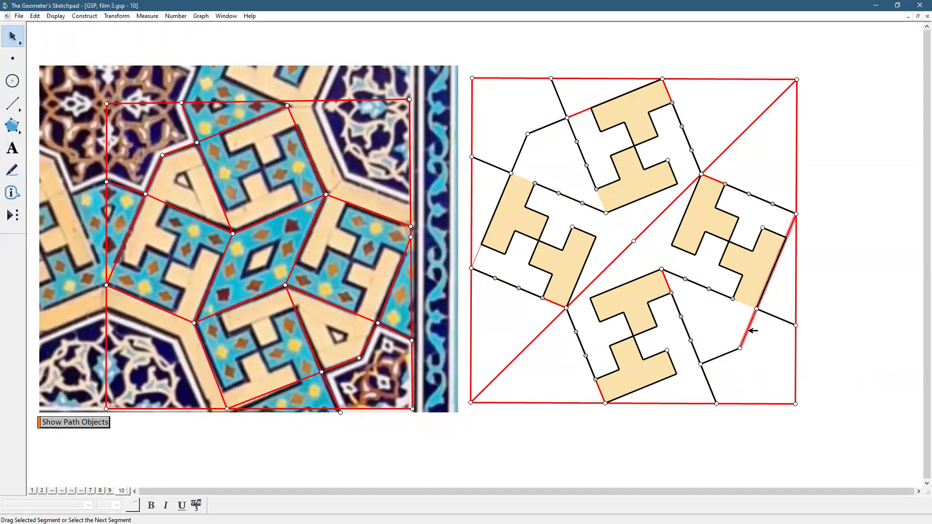
left_click(56, 16)
left_click(68, 73)
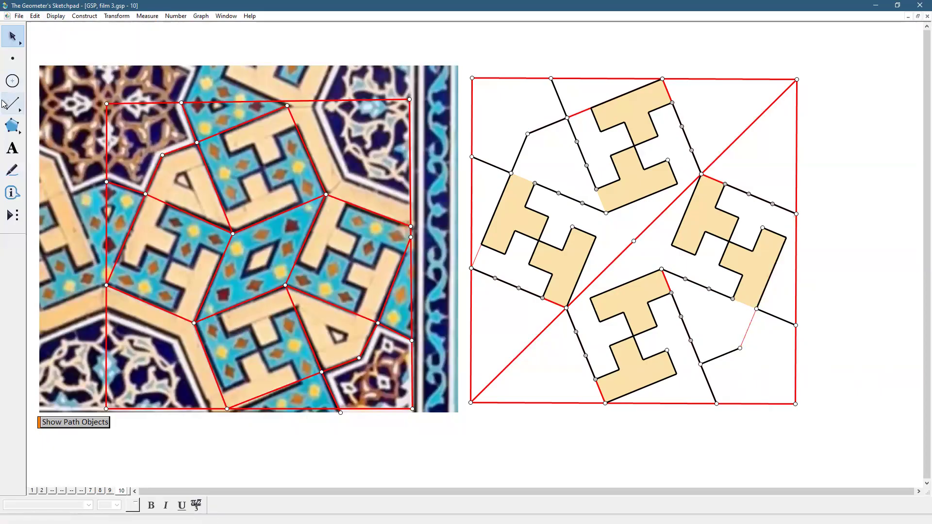
- Give the thin red segment of the lower-right corner shape a thicker line style and colour it black
left_click(12, 103)
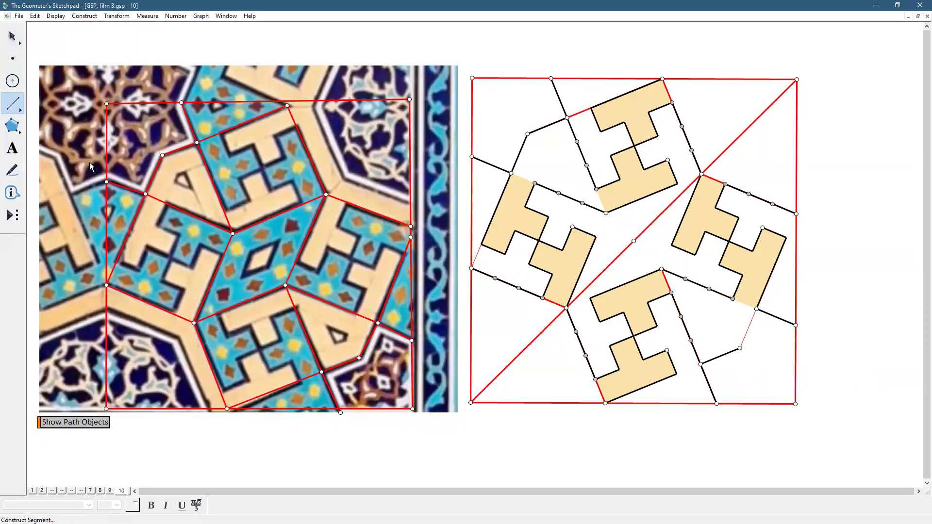
left_click(12, 37)
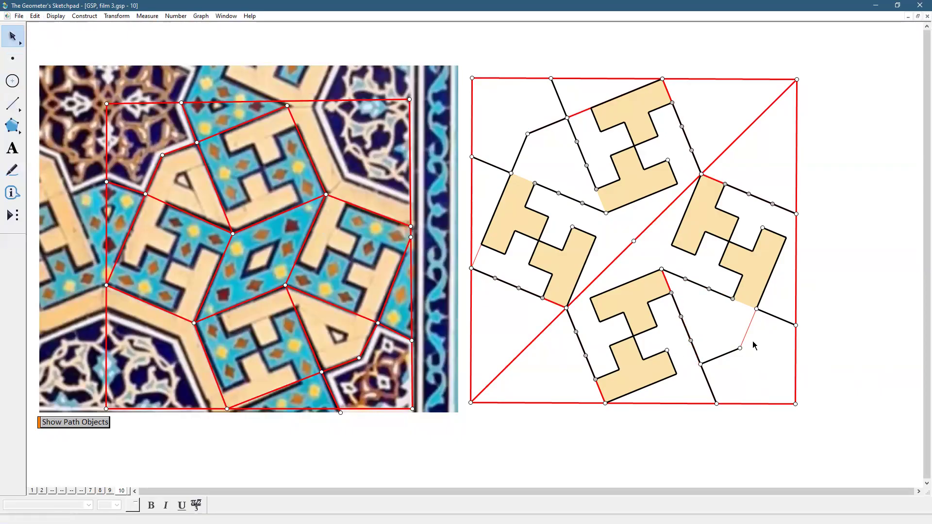
left_click(748, 326)
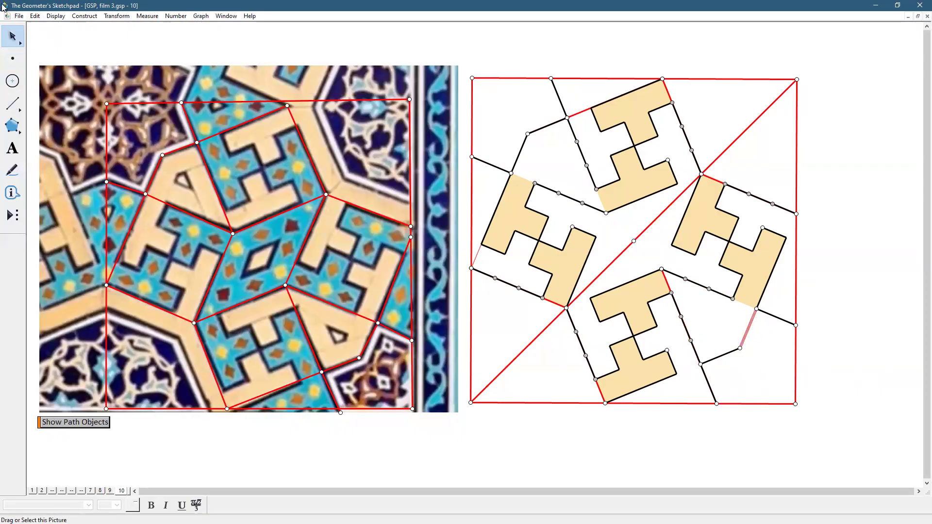
left_click(52, 16)
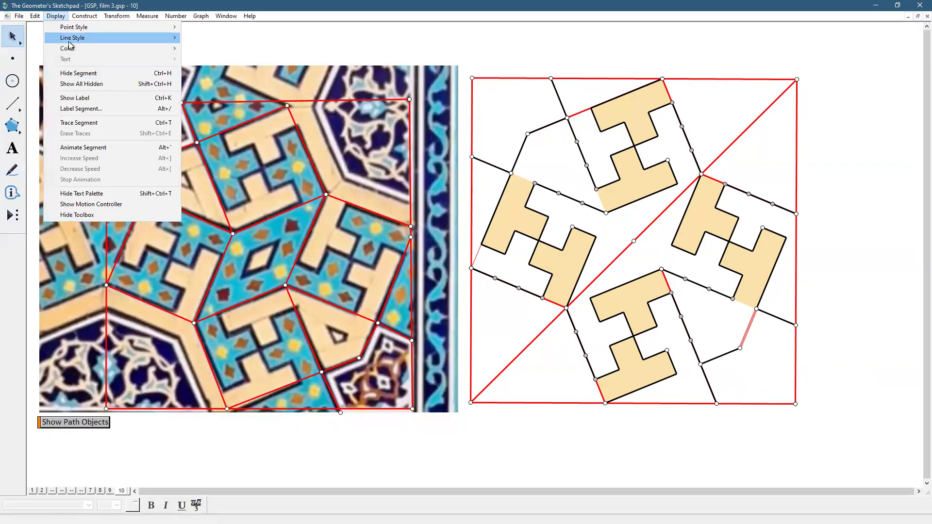
mouse_move(69, 39)
left_click(185, 59)
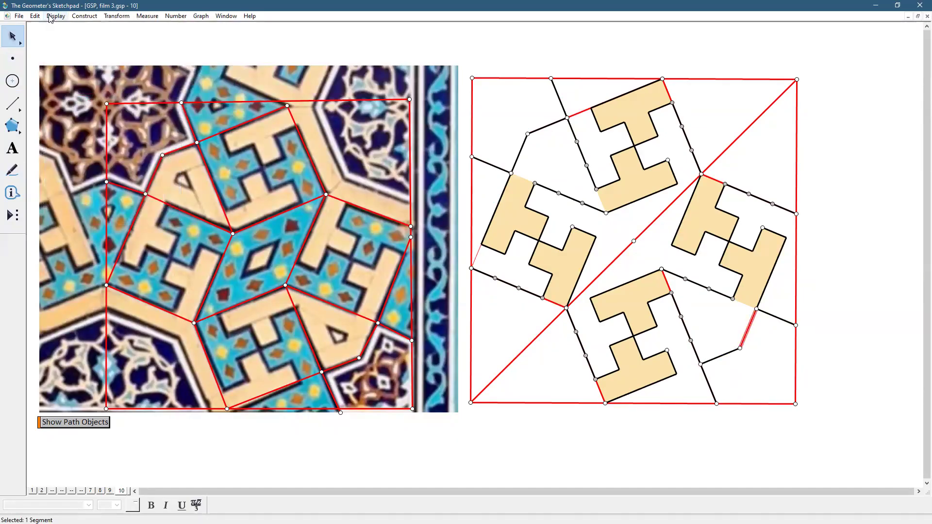
left_click(49, 16)
mouse_move(67, 49)
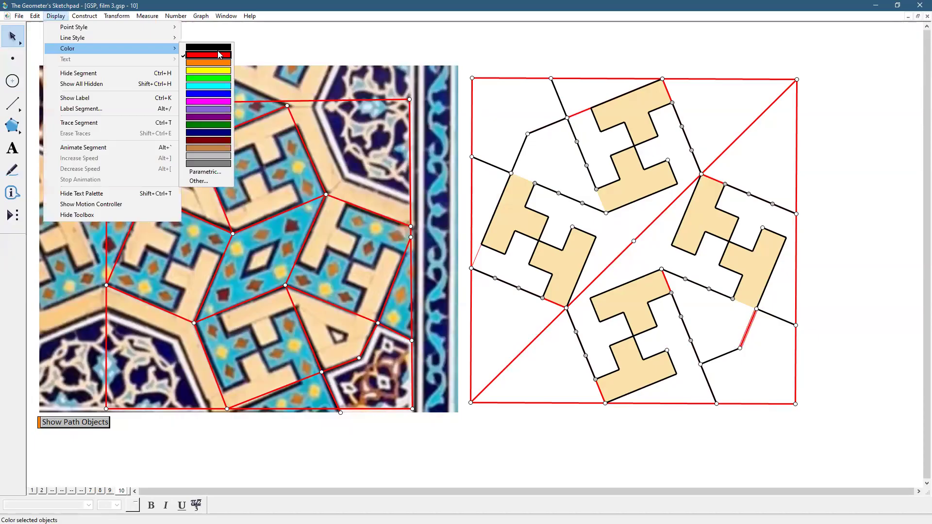
left_click(218, 55)
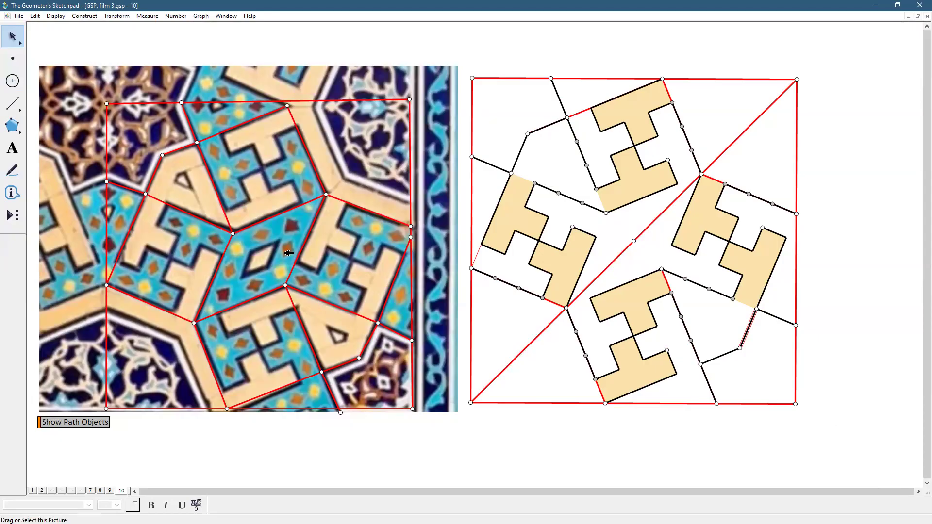
left_click(563, 432)
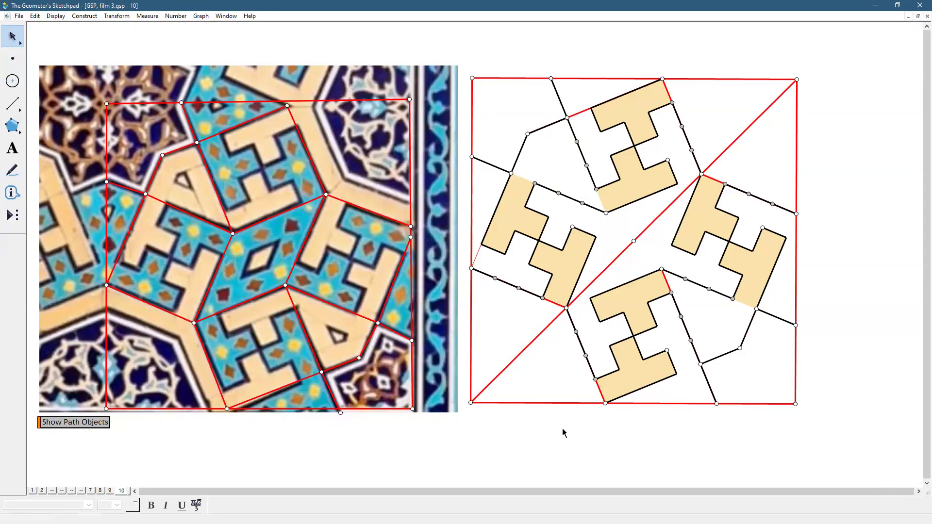
- Hide the thin red construction segment along the outer side of the left-hand tilted square
left_click(479, 256)
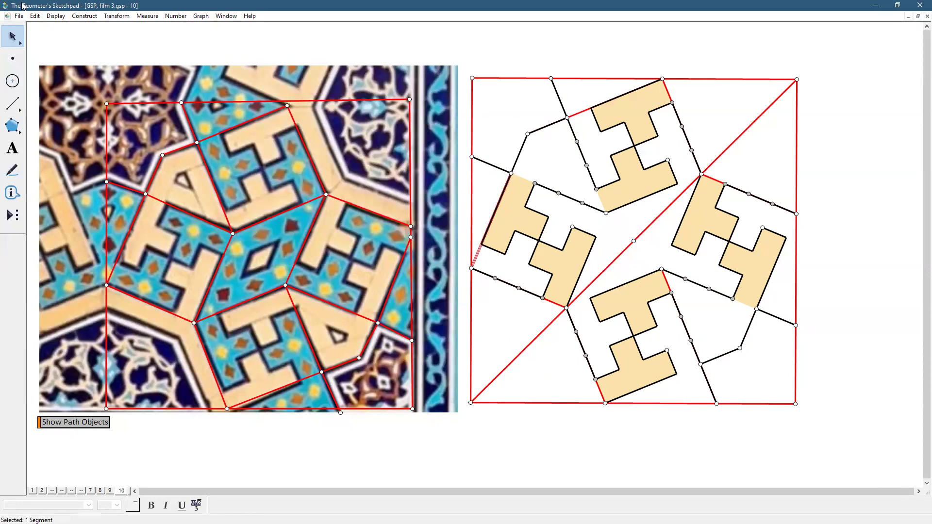
left_click(56, 16)
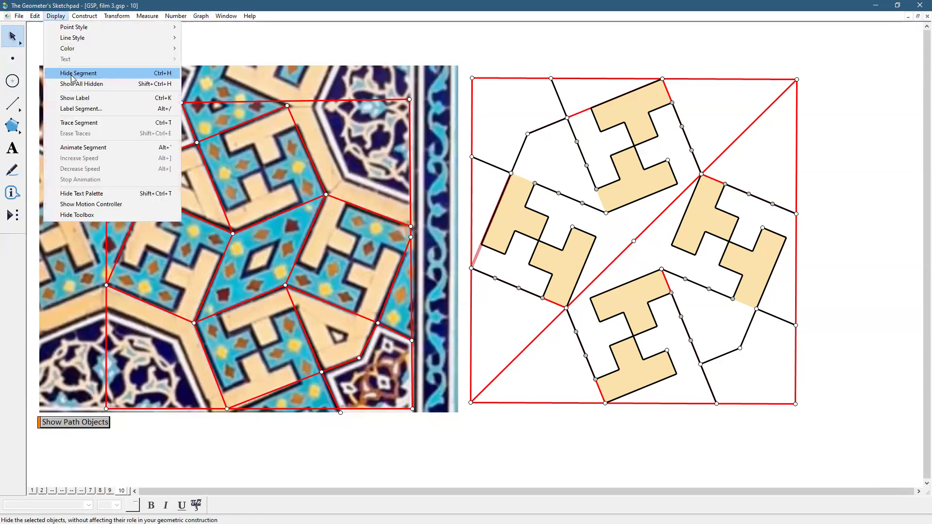
left_click(72, 78)
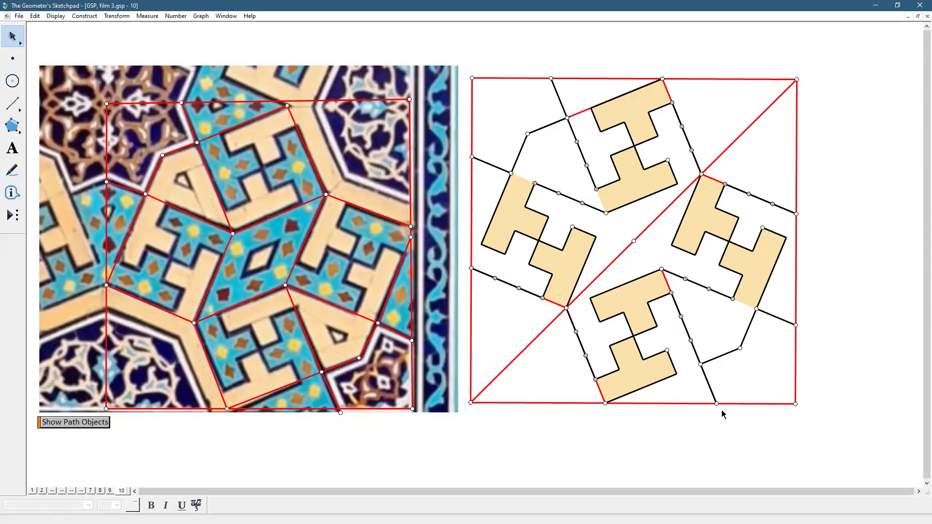
- Hide the four red construction segments beneath the black sides of the tilted squares that face the frame's lower-left and upper-right corners
left_click(552, 302)
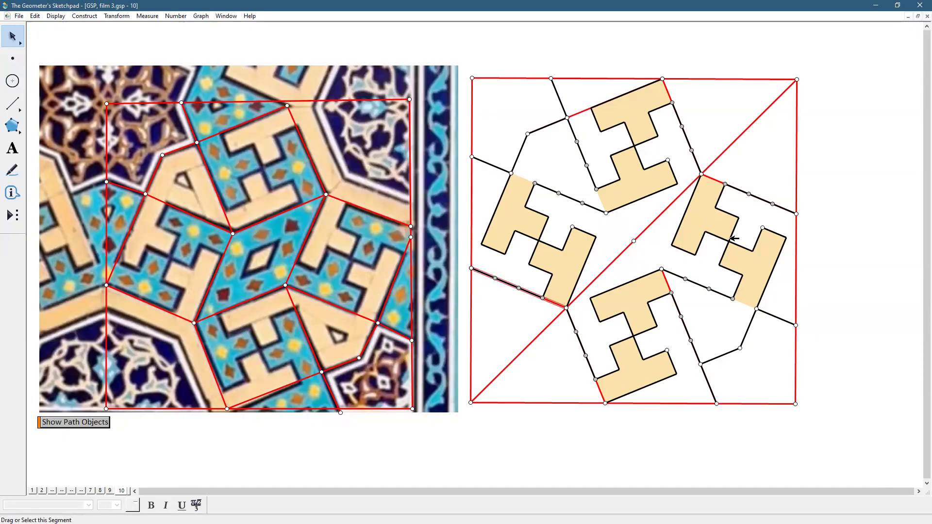
left_click(720, 182)
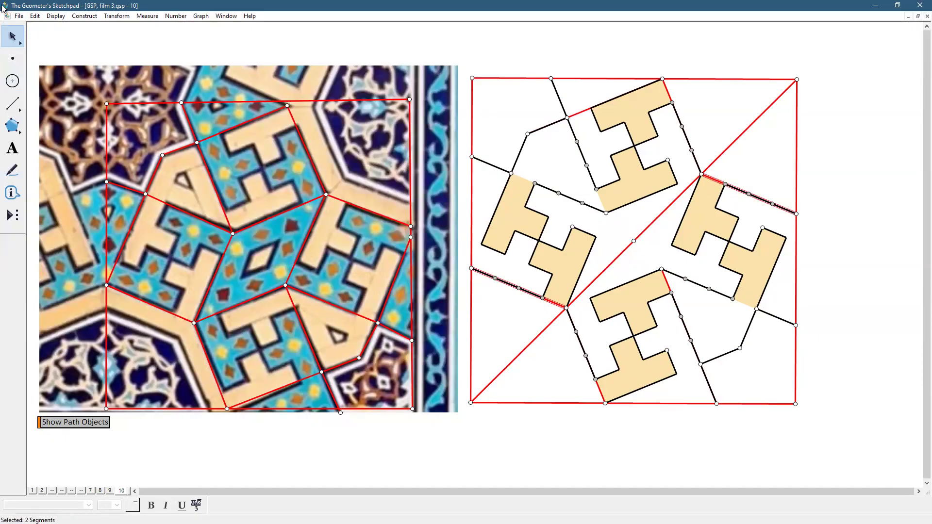
left_click(667, 91)
left_click(601, 391)
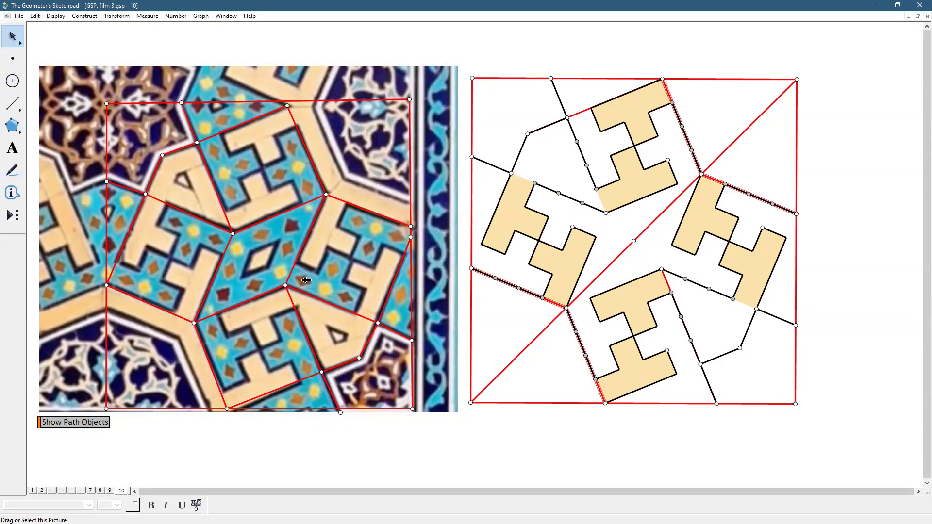
left_click(55, 16)
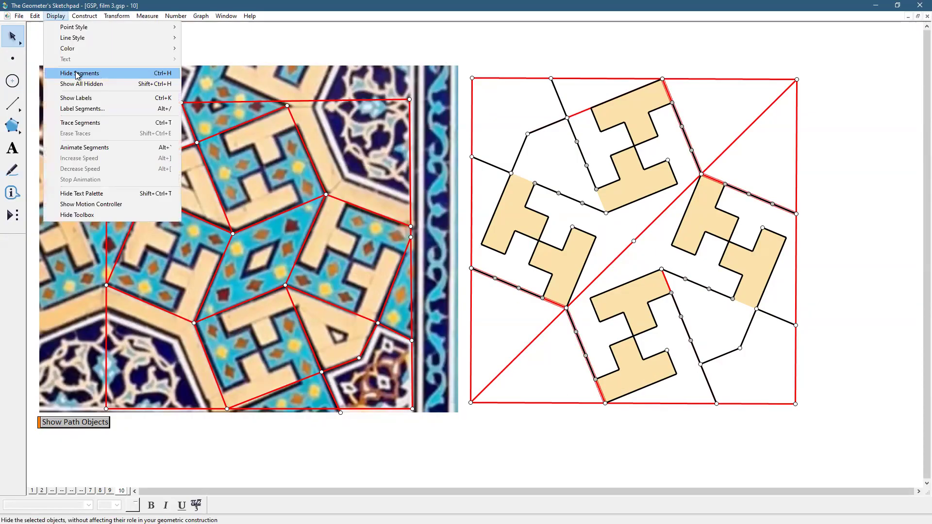
left_click(76, 73)
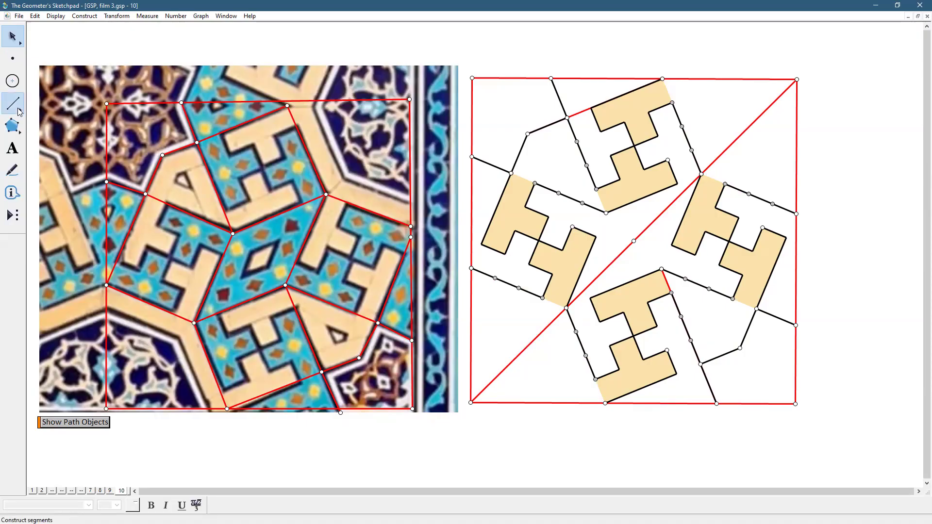
- Construct a thin line through the lower swastika's two arm points, extending past the lower square on both sides
left_click_drag(19, 112, 84, 112)
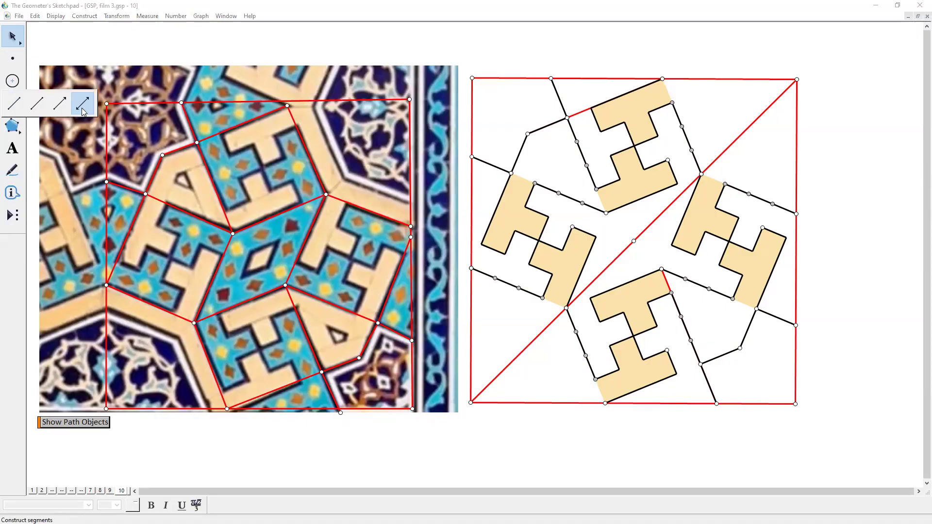
left_click(594, 379)
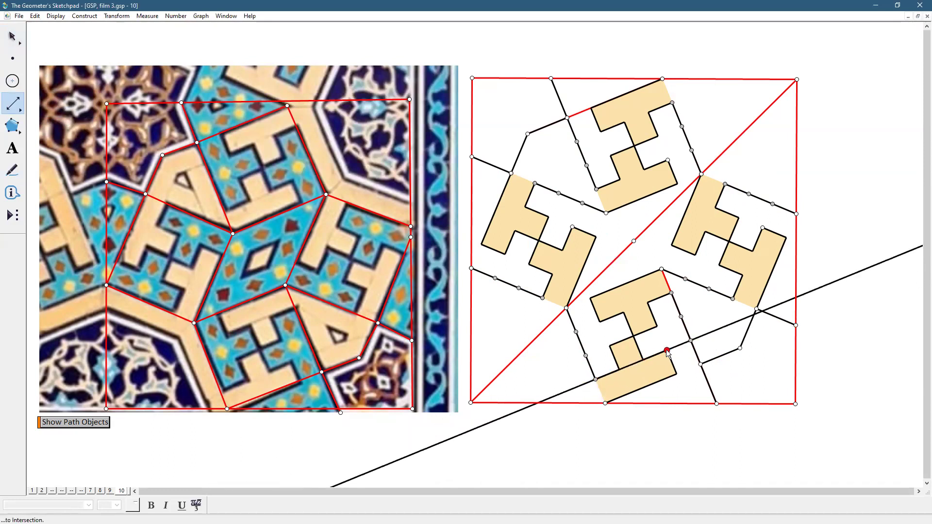
left_click(666, 350)
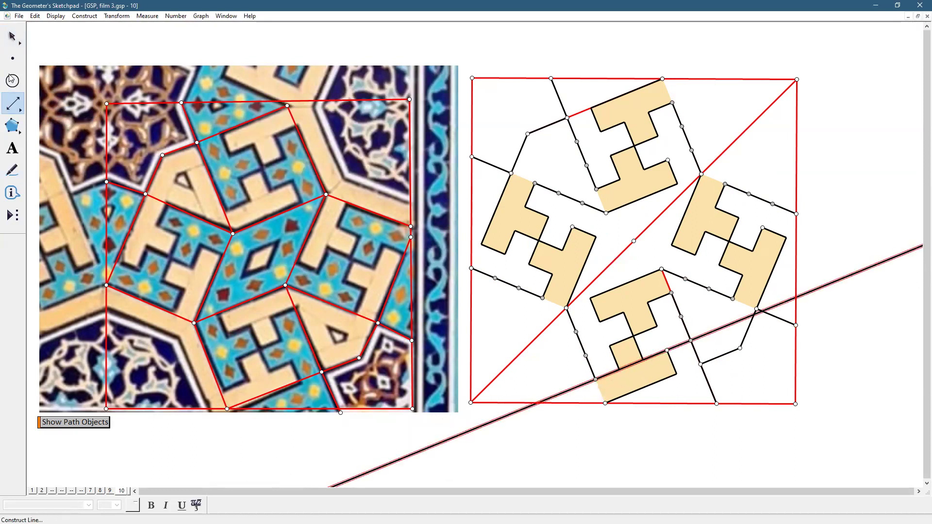
left_click(55, 16)
mouse_move(160, 38)
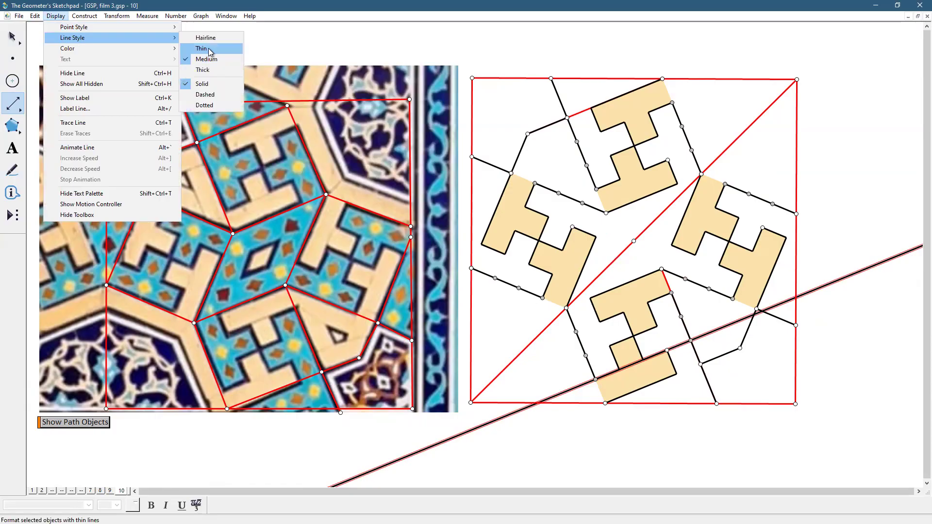
left_click(210, 51)
left_click(14, 38)
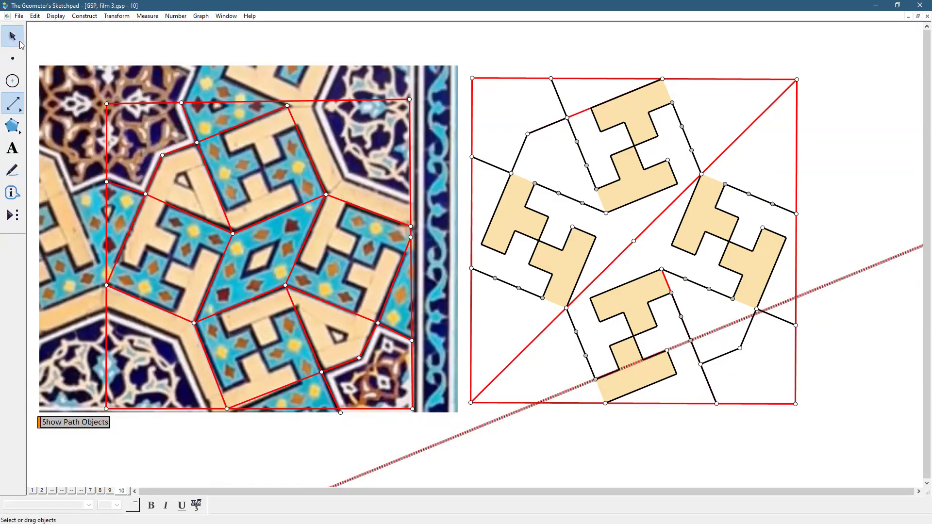
left_click(558, 466)
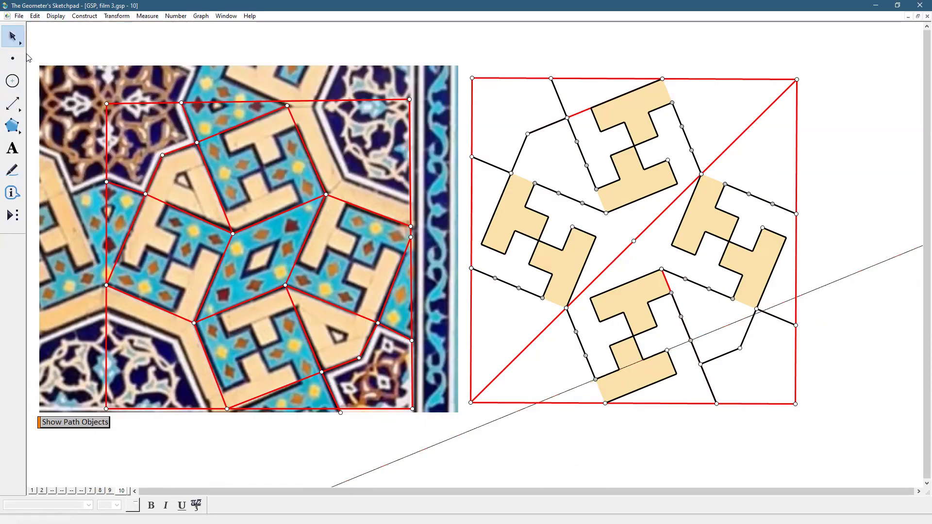
- Draw a circle centred on the lower square's arm point on its outer side, passing through the adjacent division point
left_click(12, 80)
left_click(595, 380)
left_click(585, 355)
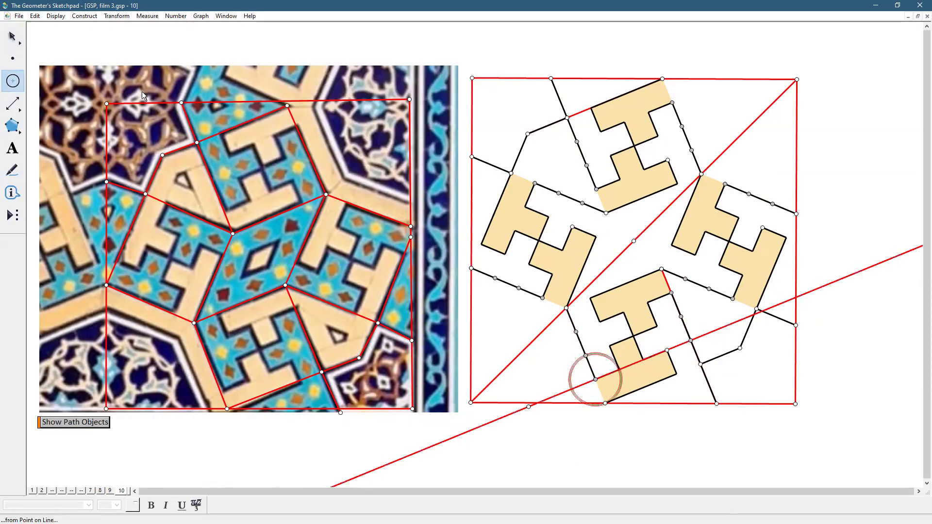
left_click(10, 34)
left_click(585, 439)
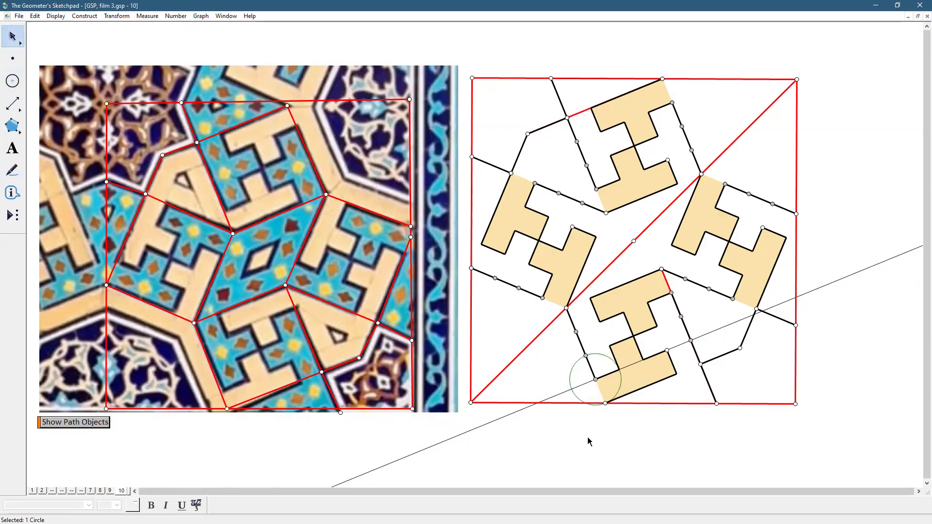
- Construct a line parallel to the lower square's outer side through the outer intersection of the circle and the thin line
left_click(571, 389)
left_click(593, 370)
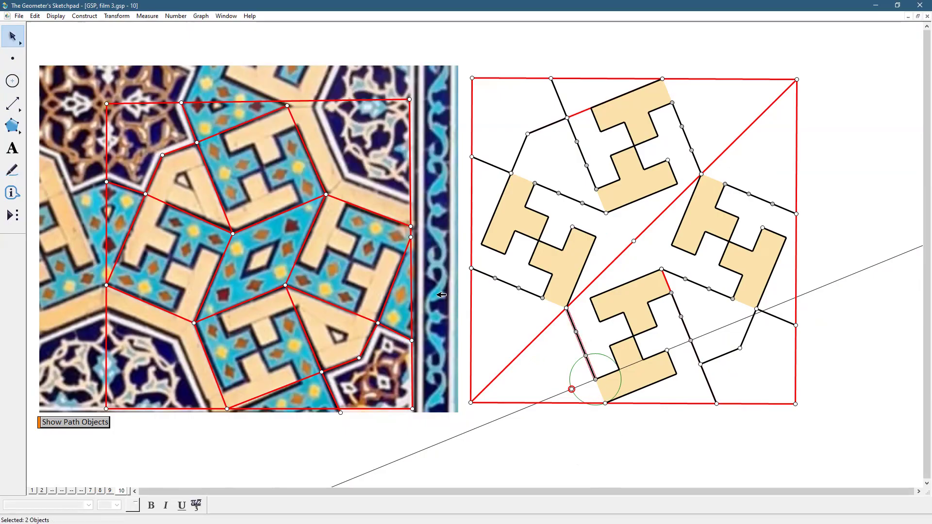
left_click(84, 16)
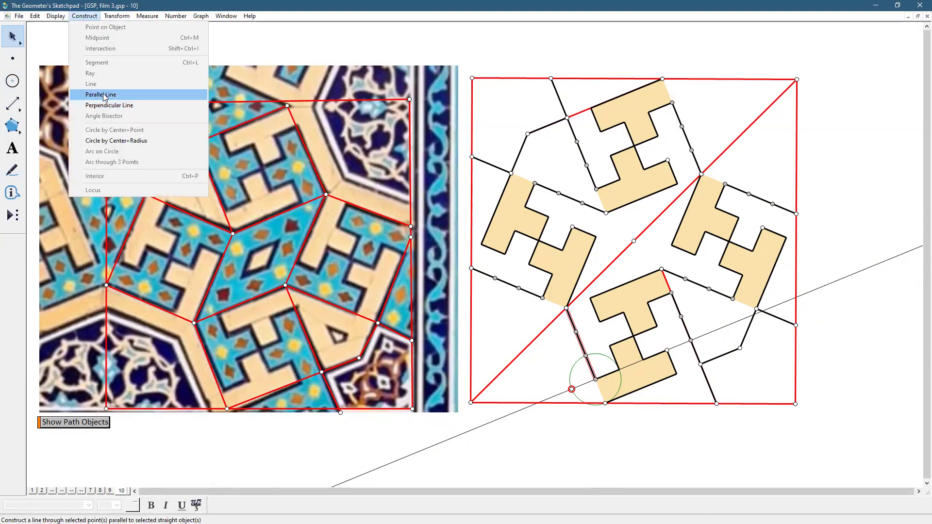
left_click(103, 97)
left_click(512, 368)
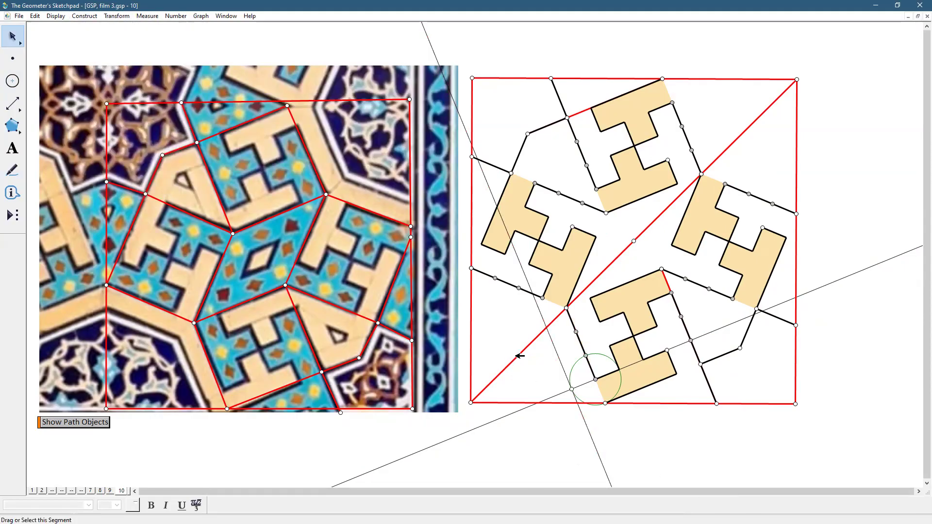
- Reflect the new parallel line across the frame's red diagonal
left_click(558, 354)
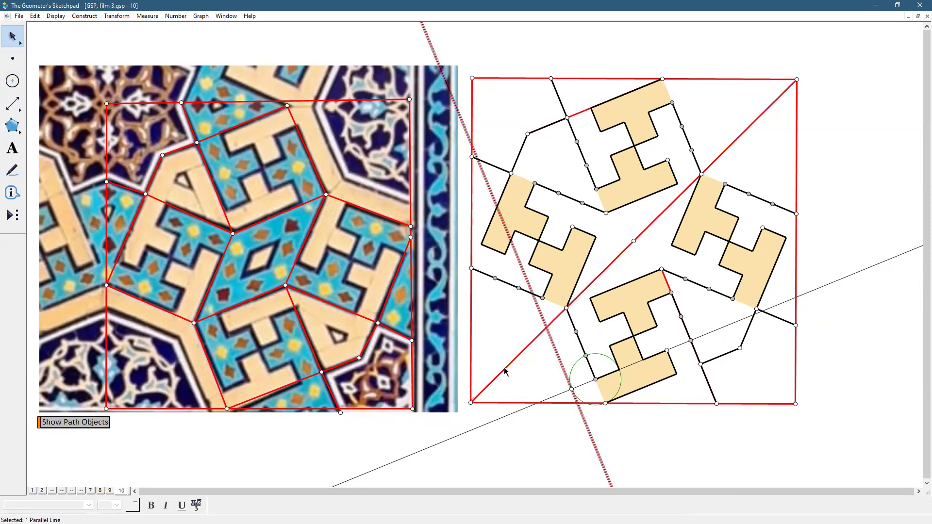
left_click(116, 16)
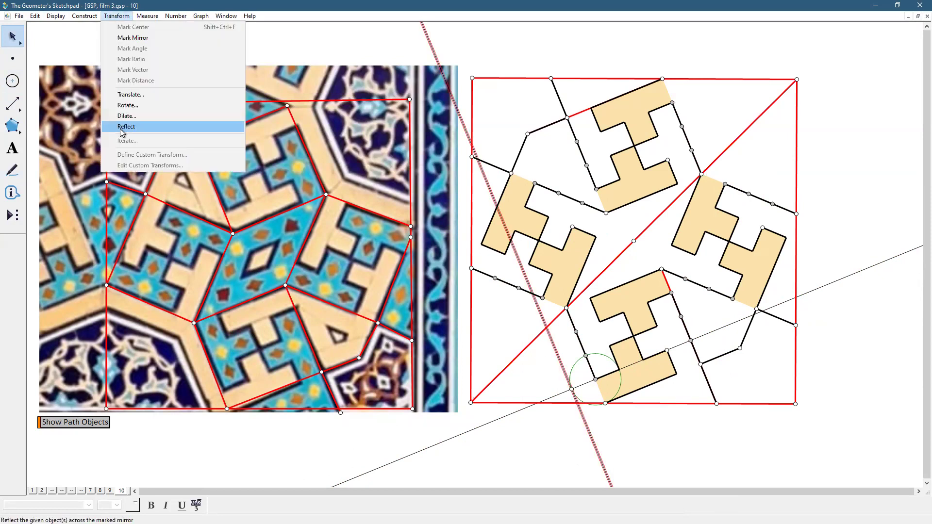
left_click(121, 127)
left_click(669, 473)
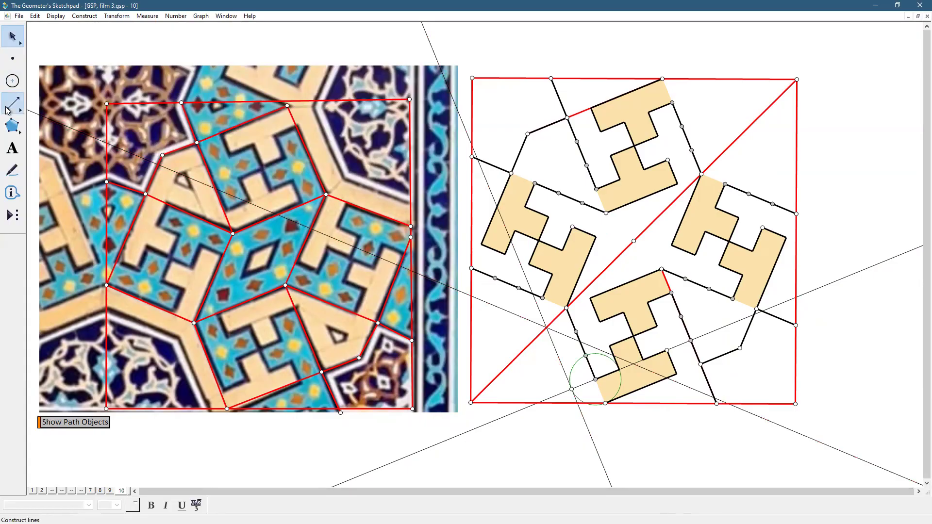
- Trace the lower-left band's inner edge with medium solid segments, from the frame's left side to the diagonal and down to its bottom side
left_click_drag(6, 107, 30, 107)
left_click(479, 300)
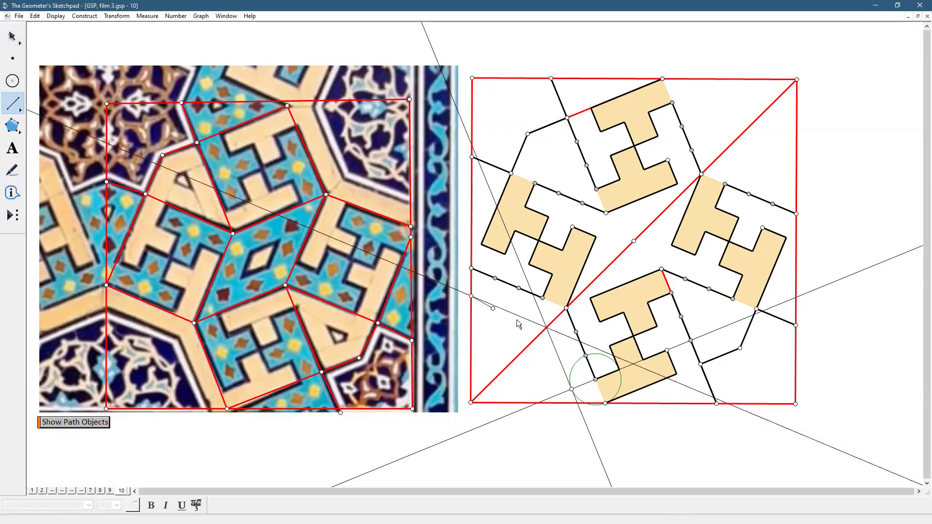
left_click(545, 329)
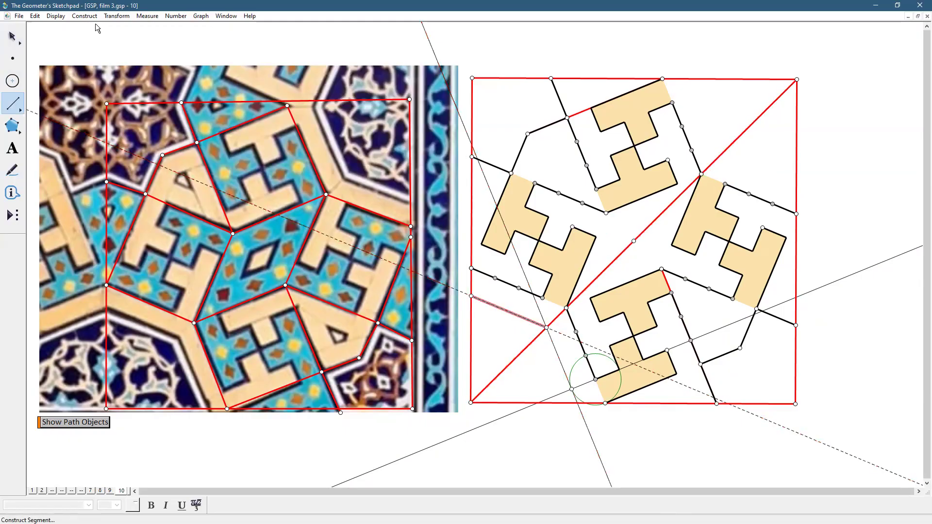
left_click(62, 16)
mouse_move(72, 39)
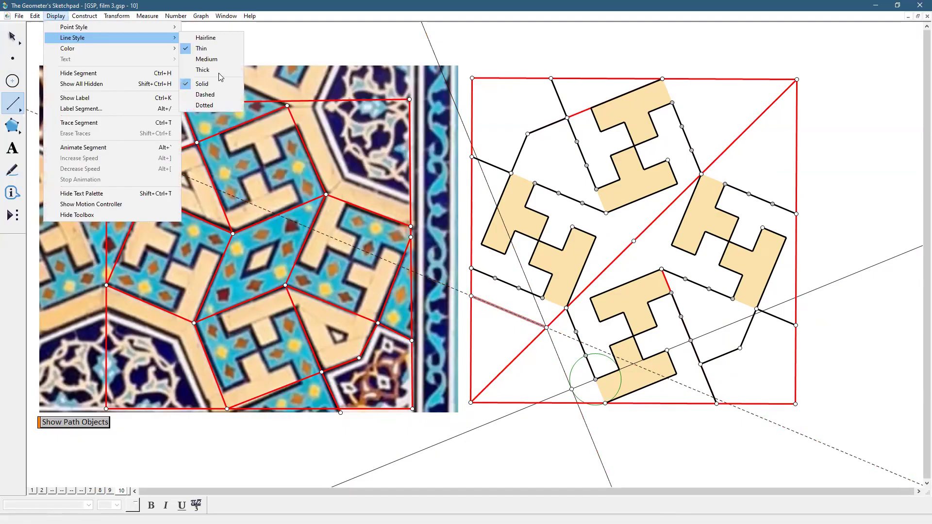
left_click(212, 59)
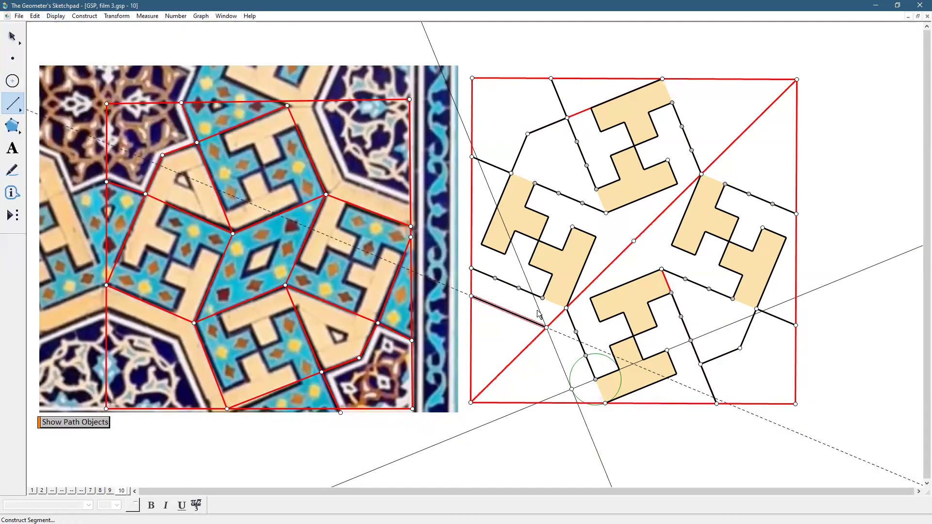
left_click(577, 404)
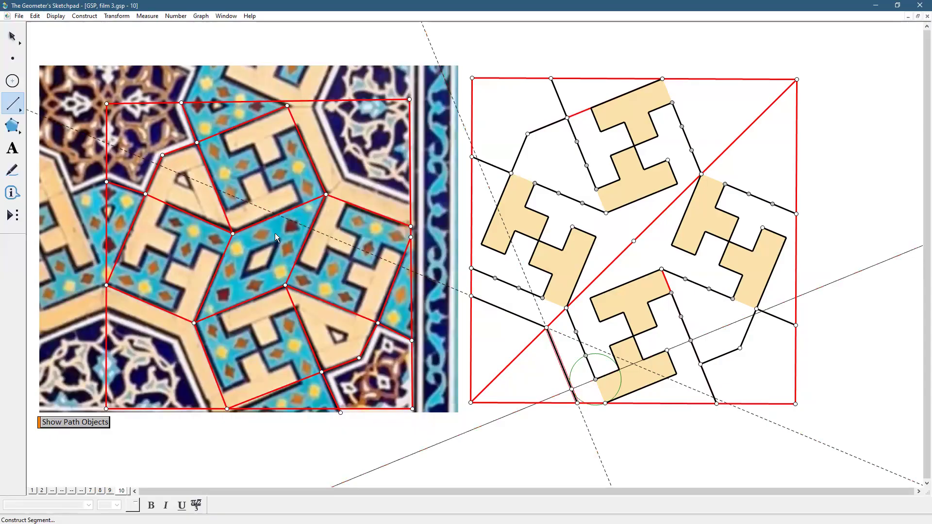
- Hide the three construction lines and the circle used for the lower-left band
left_click(16, 36)
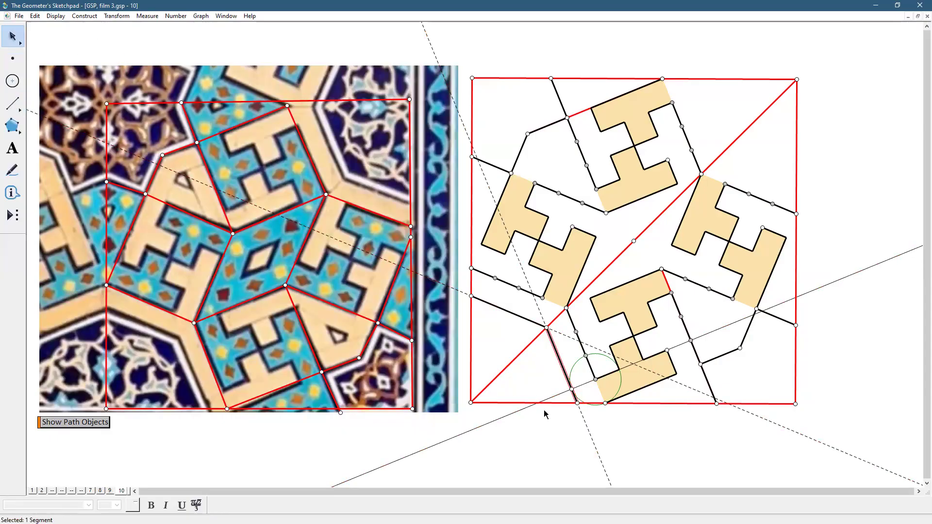
left_click_drag(479, 413, 595, 430)
left_click(692, 390)
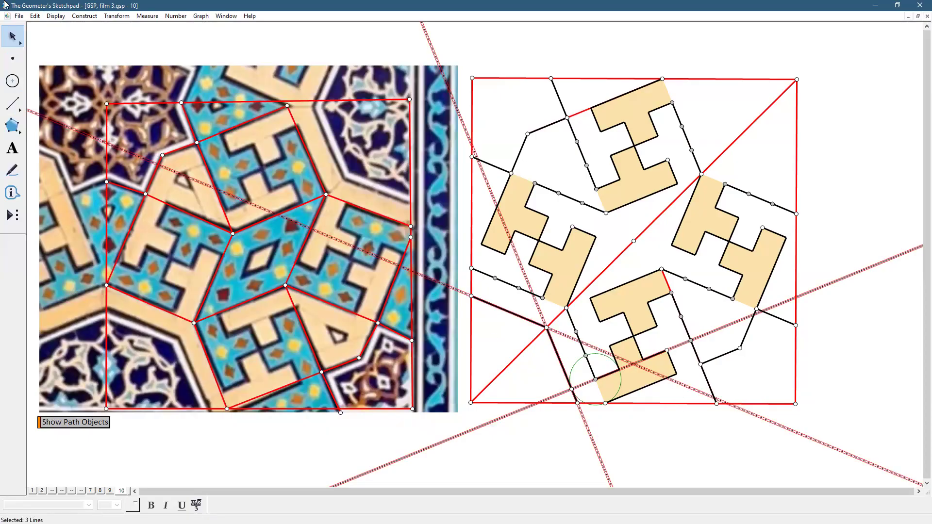
left_click(53, 16)
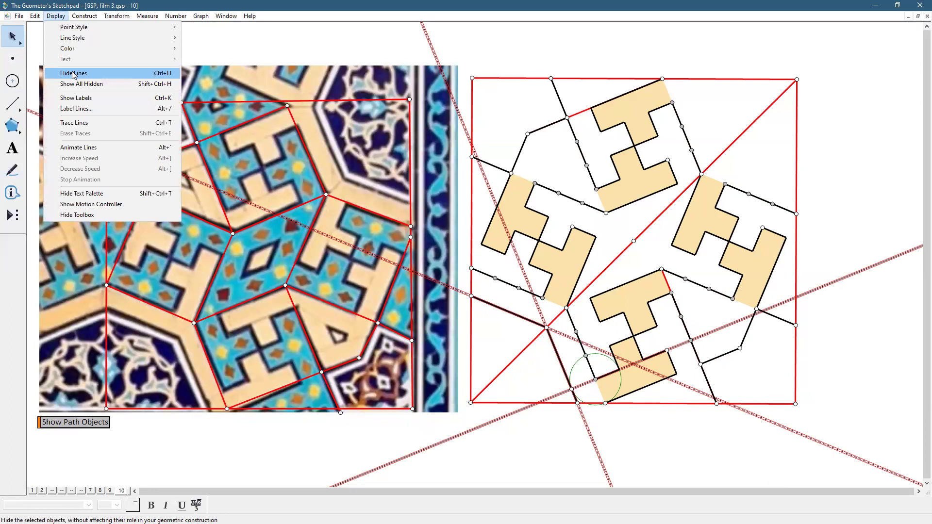
left_click(73, 73)
left_click(605, 356)
left_click(52, 16)
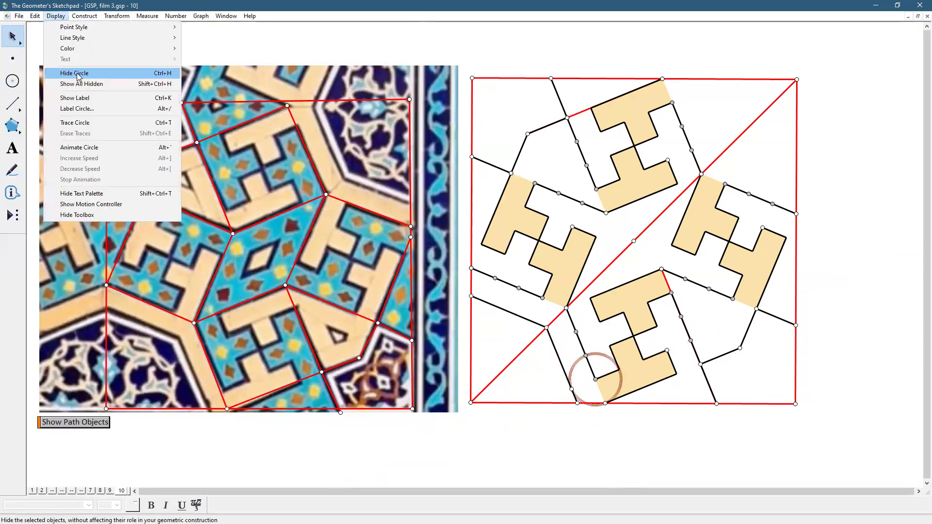
left_click(78, 73)
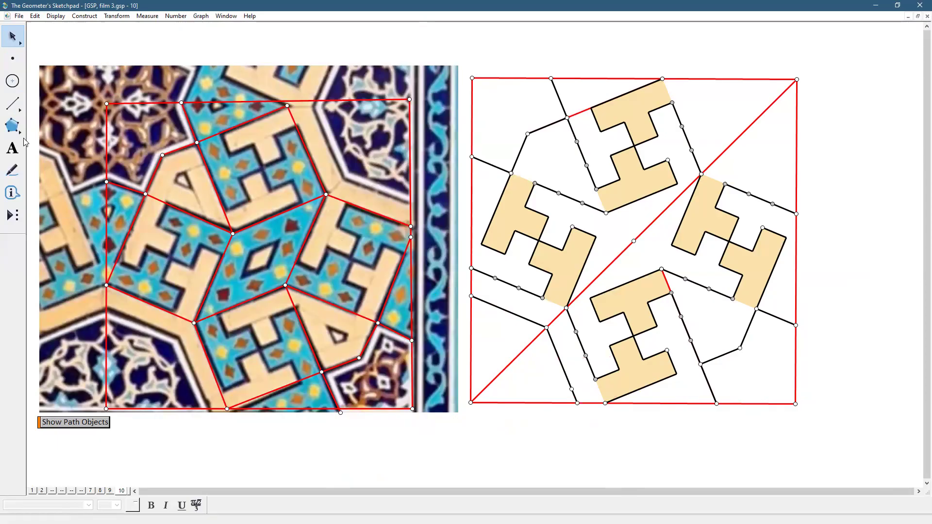
- Construct a filled polygon over the lower-left band, following its outer and inner edges from the frame's left side to its bottom side
left_click(12, 126)
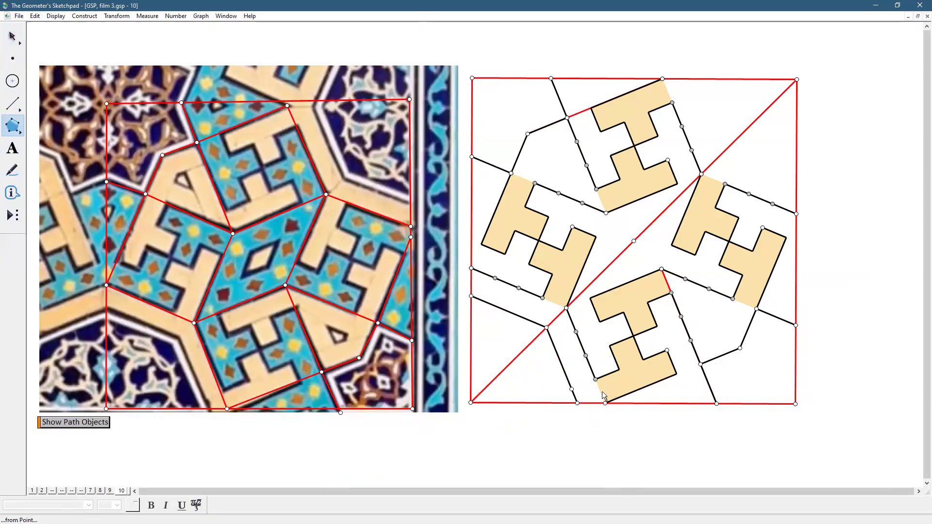
left_click(566, 308)
left_click(605, 403)
left_click(546, 327)
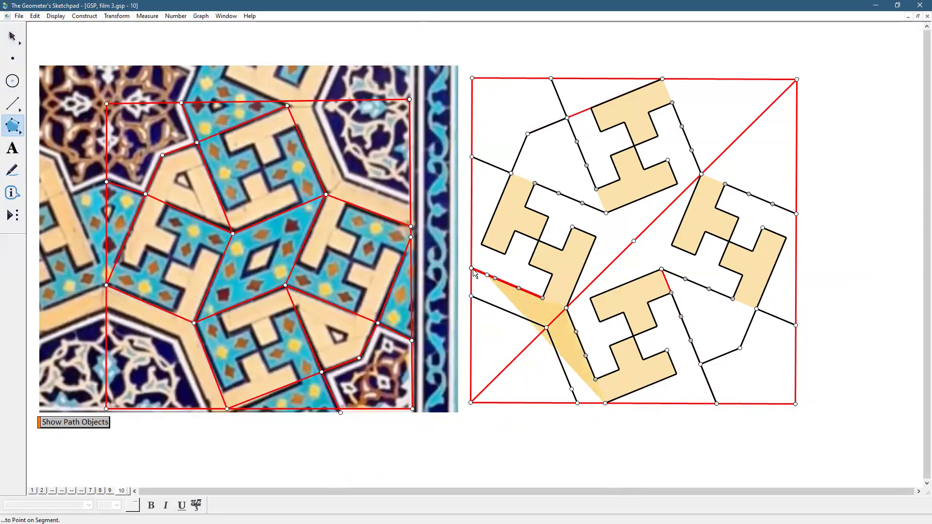
left_click(470, 296)
left_click(470, 268)
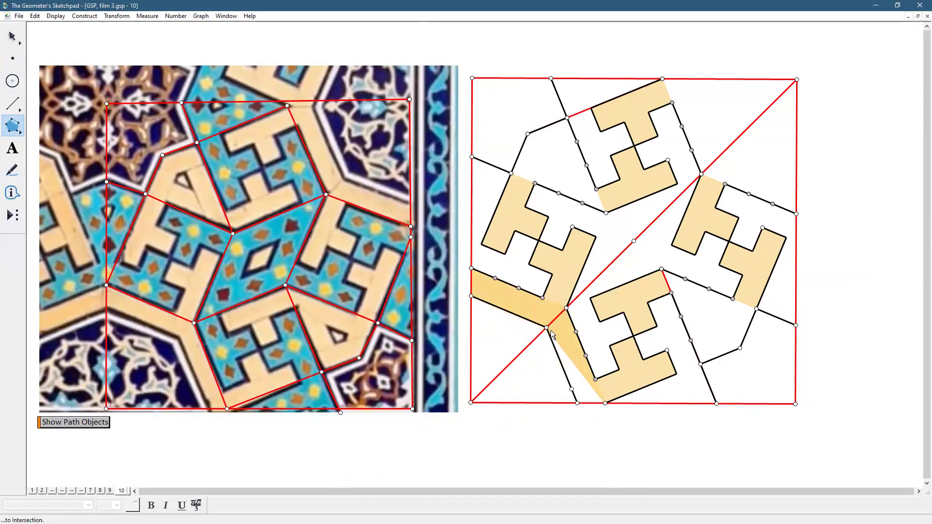
left_click(546, 327)
left_click(577, 403)
left_click(605, 403)
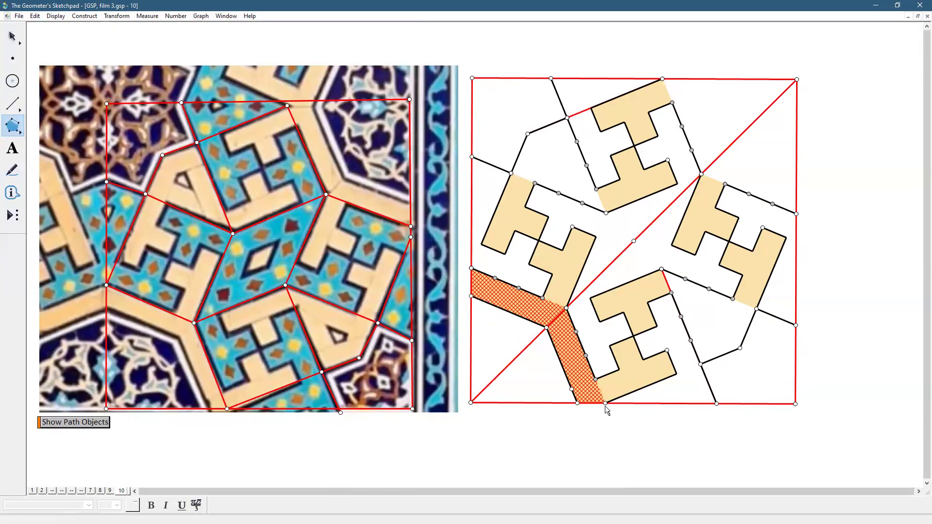
- Recolor the lower-left band and the adjoining lower H half with the custom tan color, RGB 252, 227, 171
left_click(12, 37)
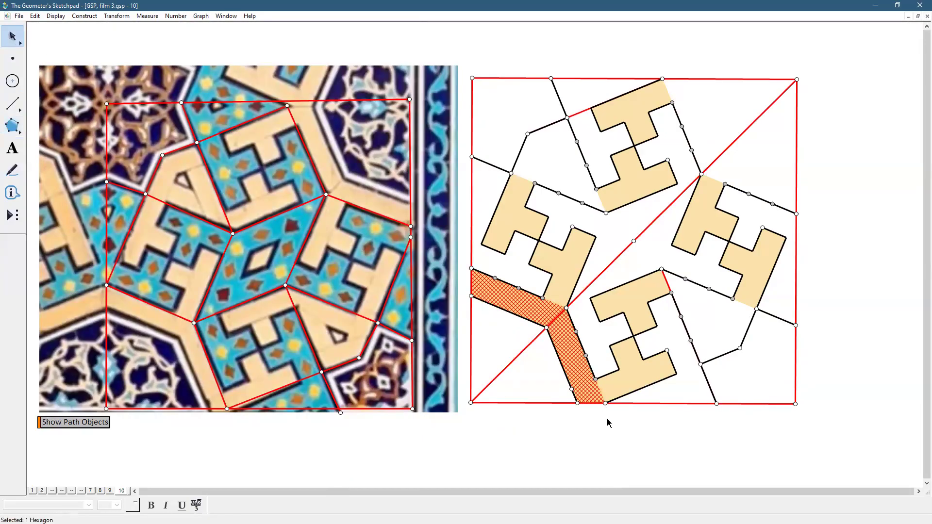
left_click(607, 417)
left_click(600, 394)
left_click(626, 382)
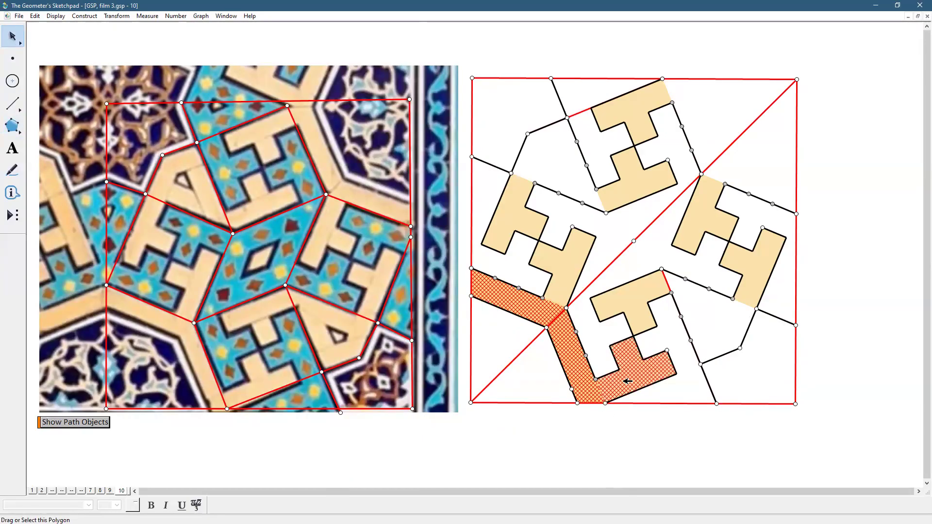
left_click(673, 461)
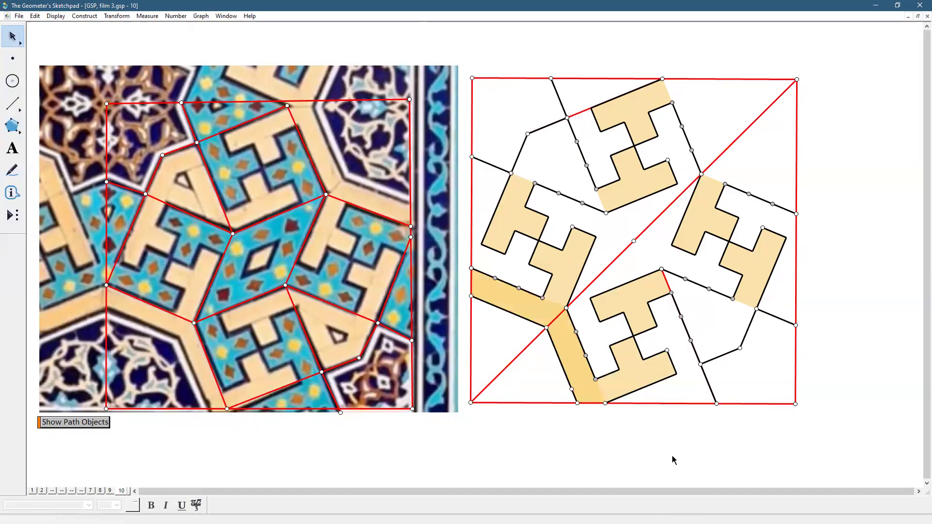
left_click(586, 389)
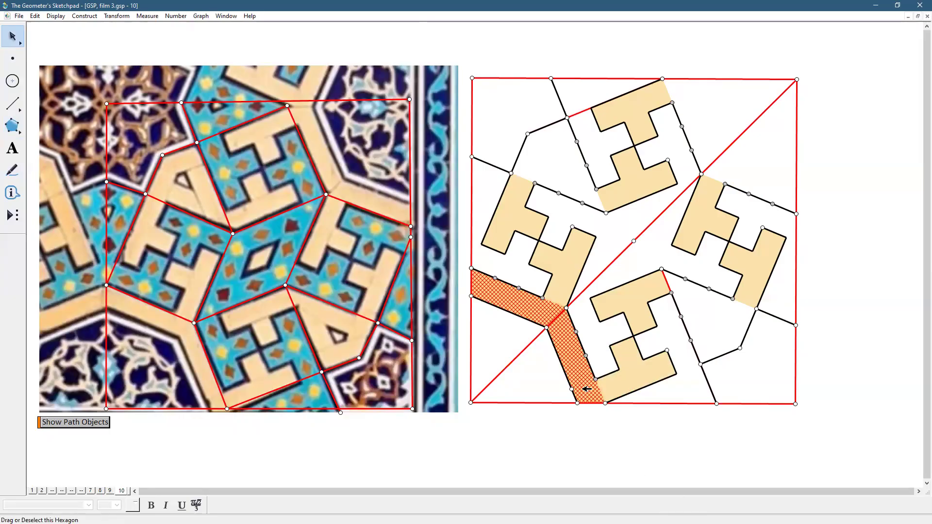
left_click(615, 386)
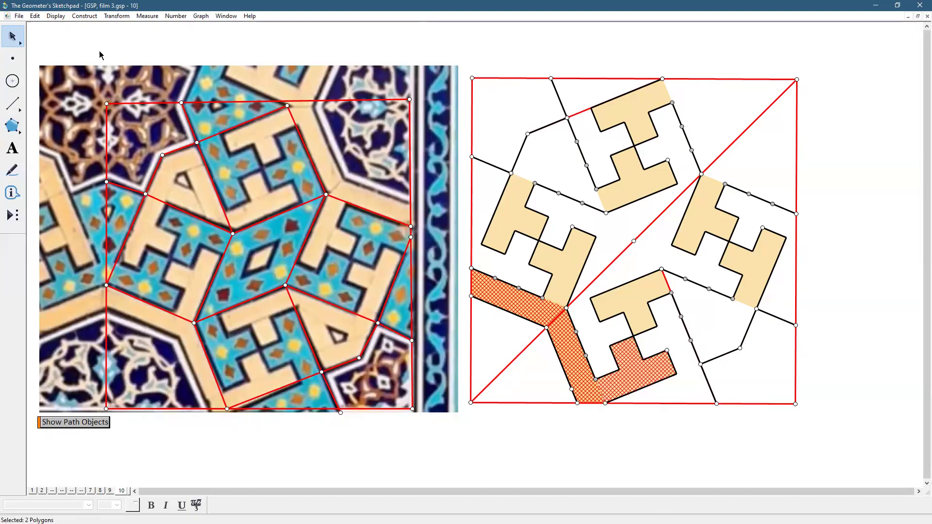
left_click(56, 17)
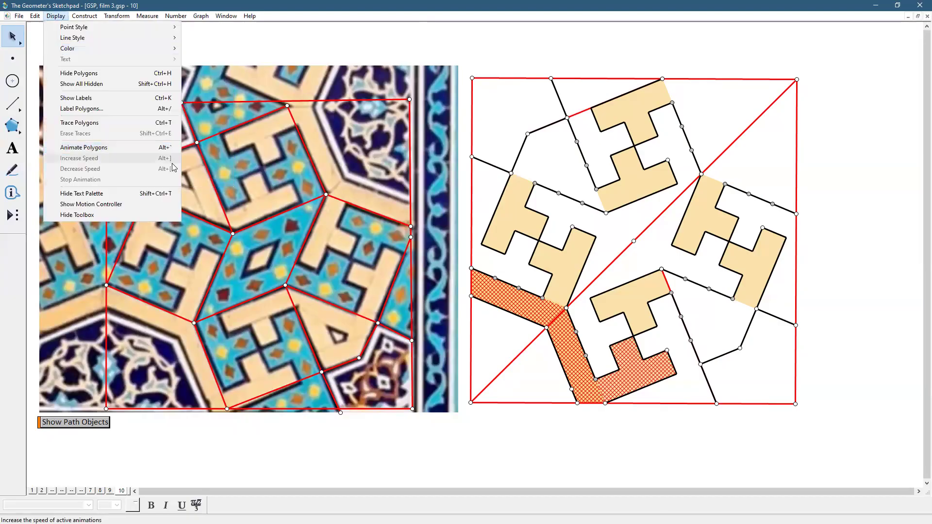
mouse_move(117, 50)
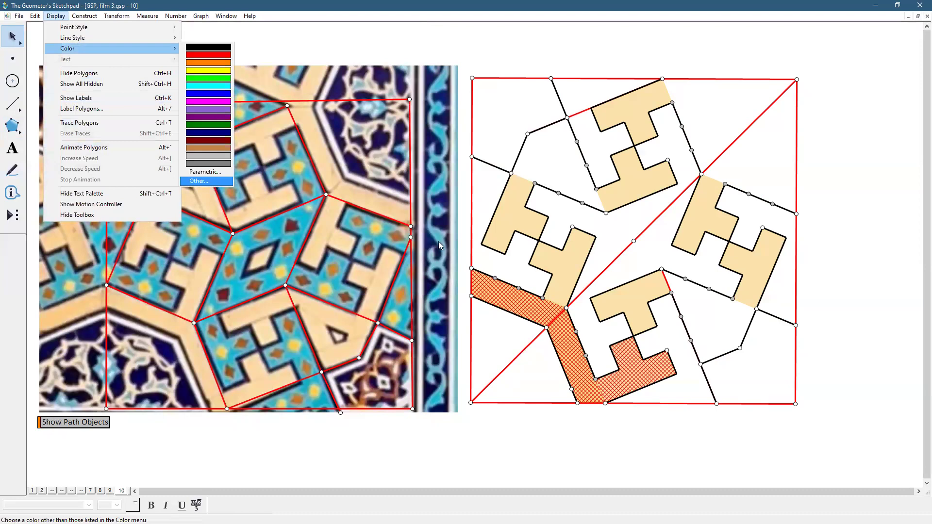
key("Return")
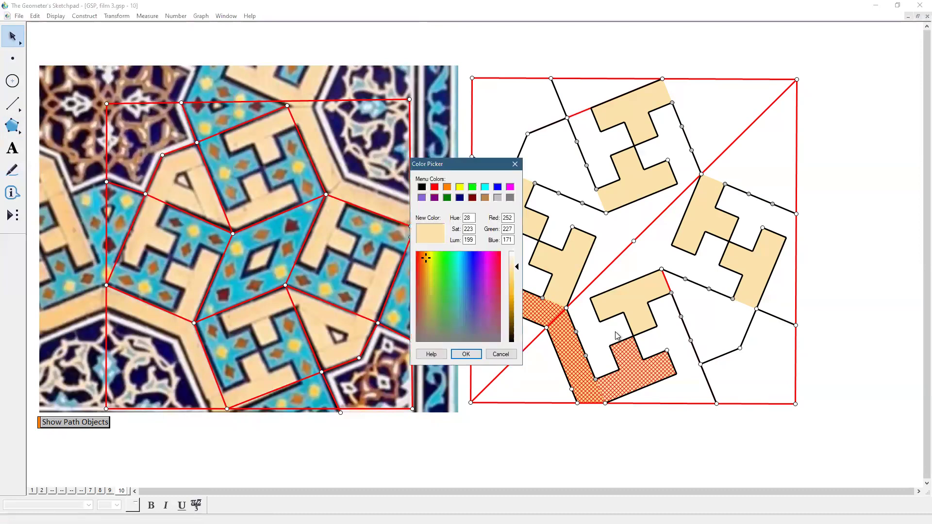
left_click(466, 354)
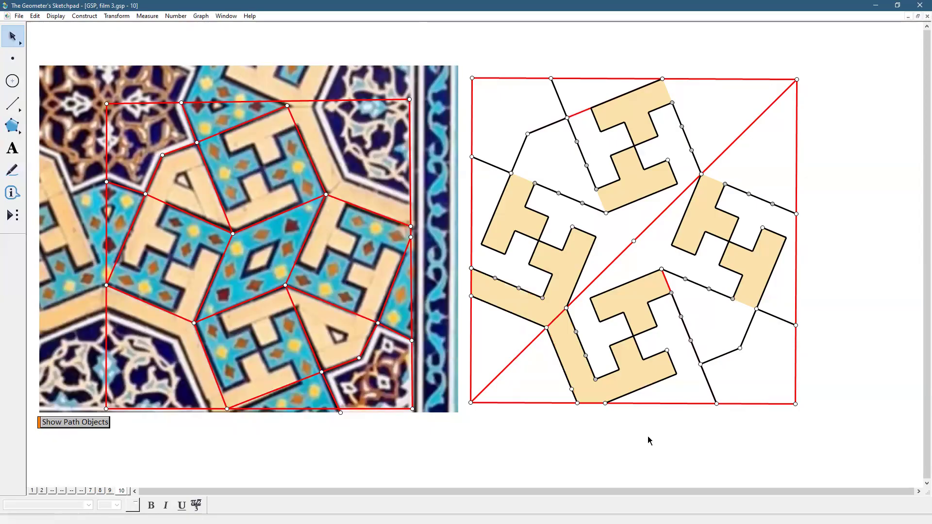
- Hide the extra point on the lower part of the band's inner edge
left_click(571, 388)
left_click(48, 17)
left_click(73, 73)
- Rotate the lower-left band, its two inner edge segments and their endpoints 180° about the frame's center point
left_click(568, 337)
left_click(558, 353)
left_click(534, 323)
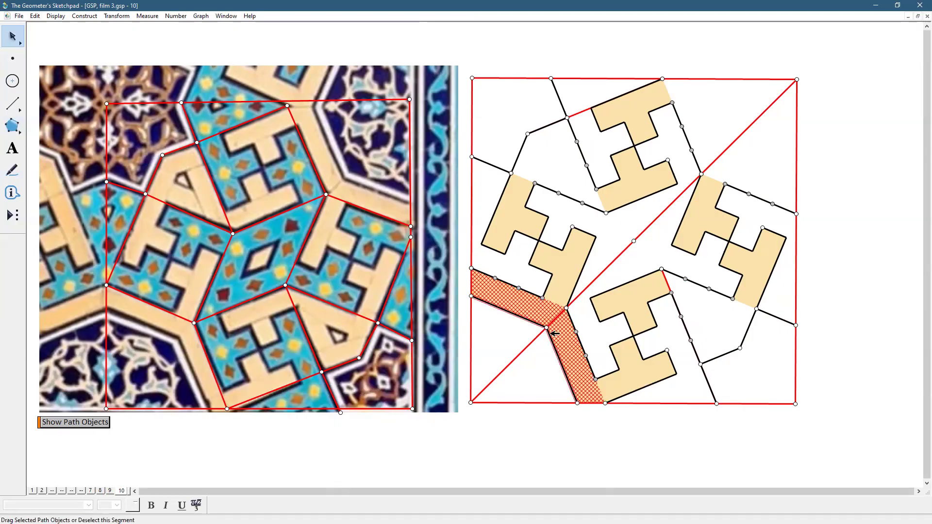
left_click(546, 327)
left_click(577, 403)
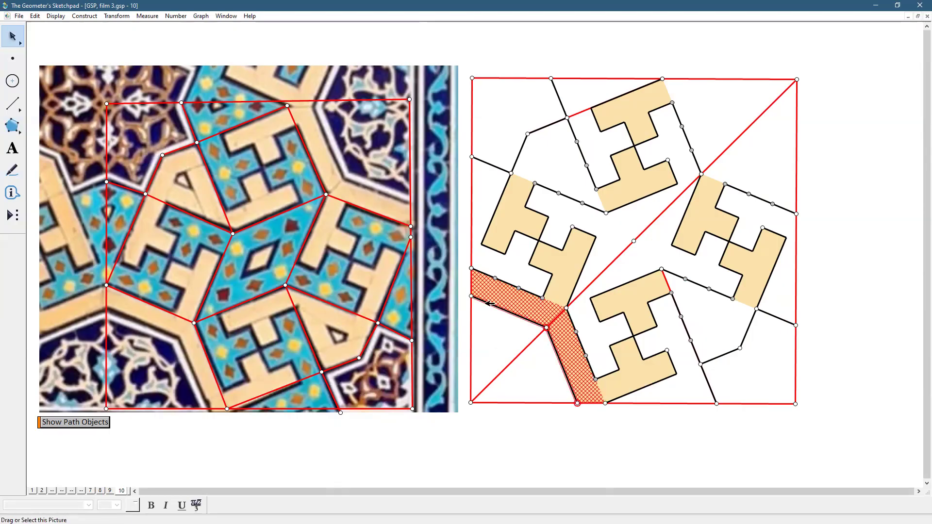
left_click(472, 296)
left_click(633, 241)
key("alt+t")
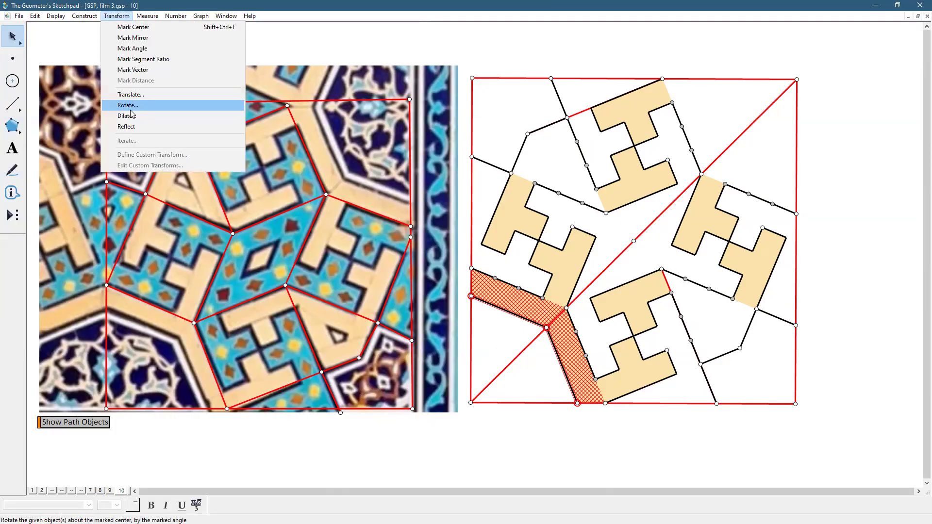
left_click(130, 106)
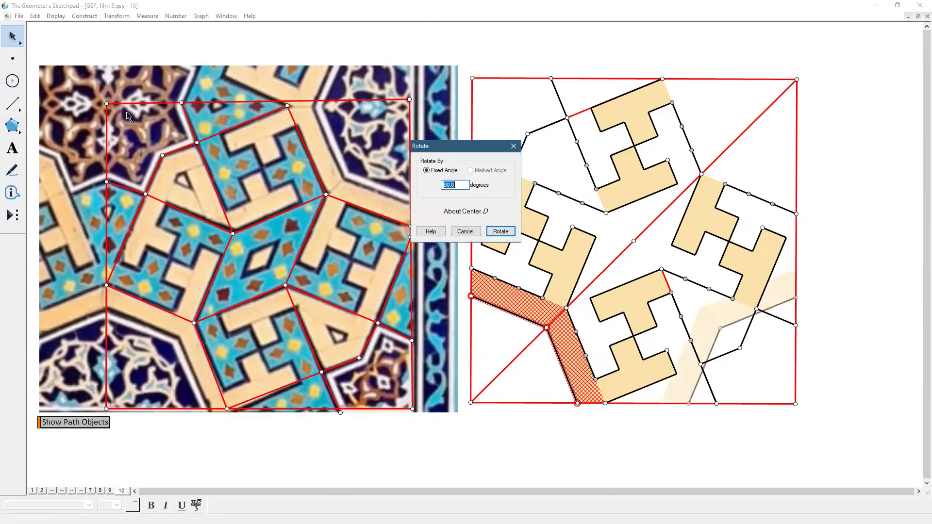
type("180")
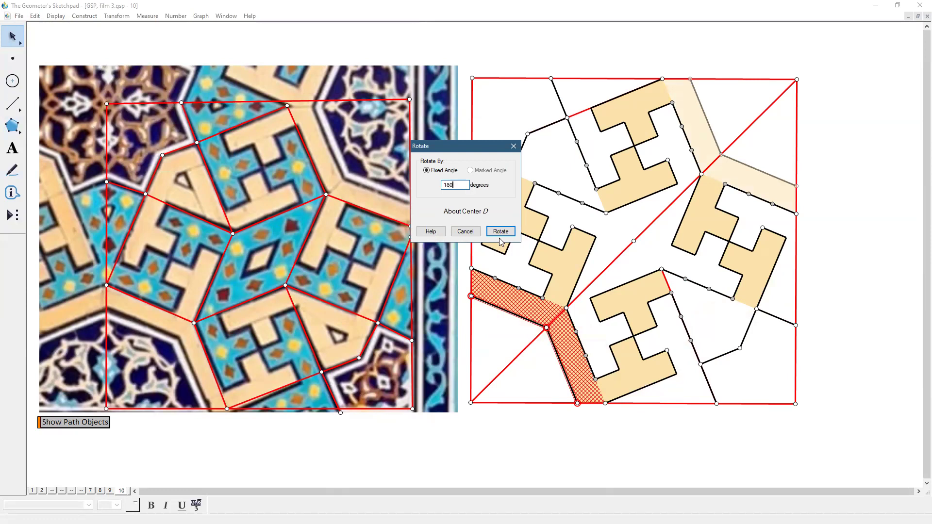
key("Return")
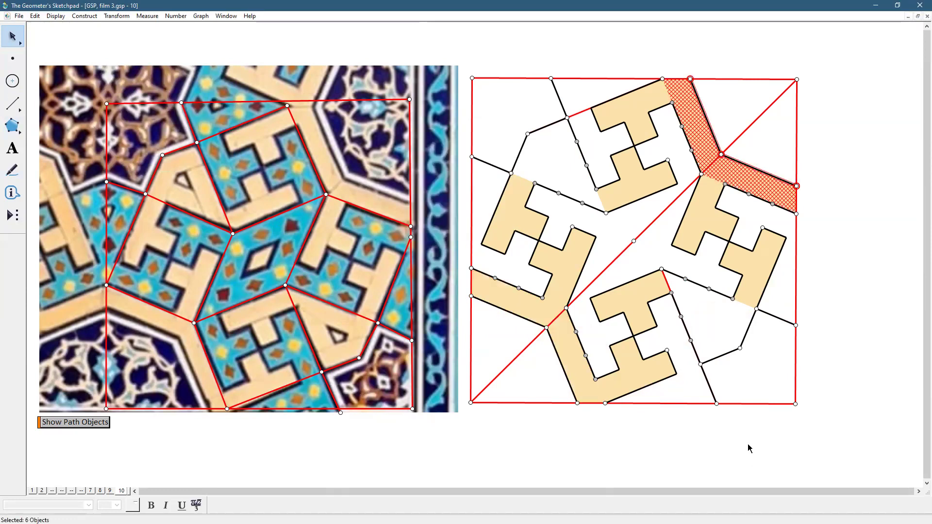
left_click(740, 459)
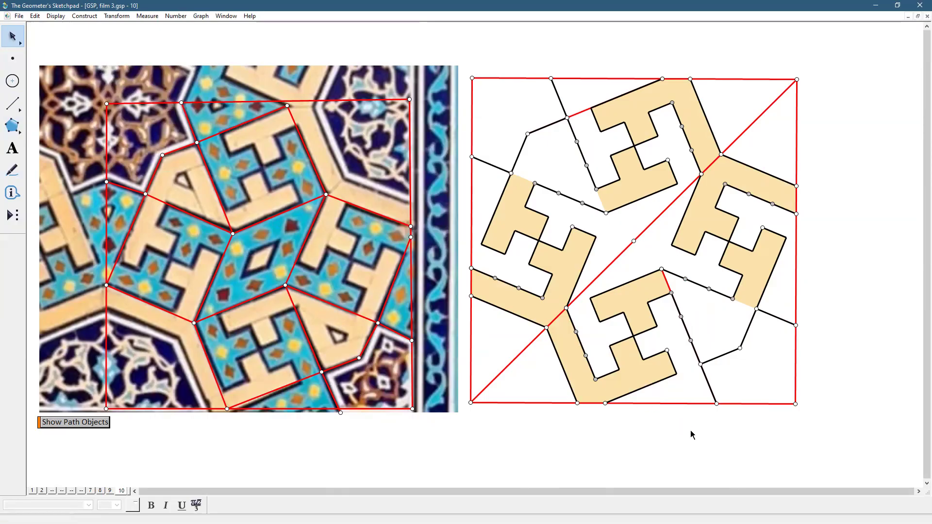
- Construct a filled polygon over the frame's lower-right corner region, bounded by the black outline and the frame sides
left_click(3, 128)
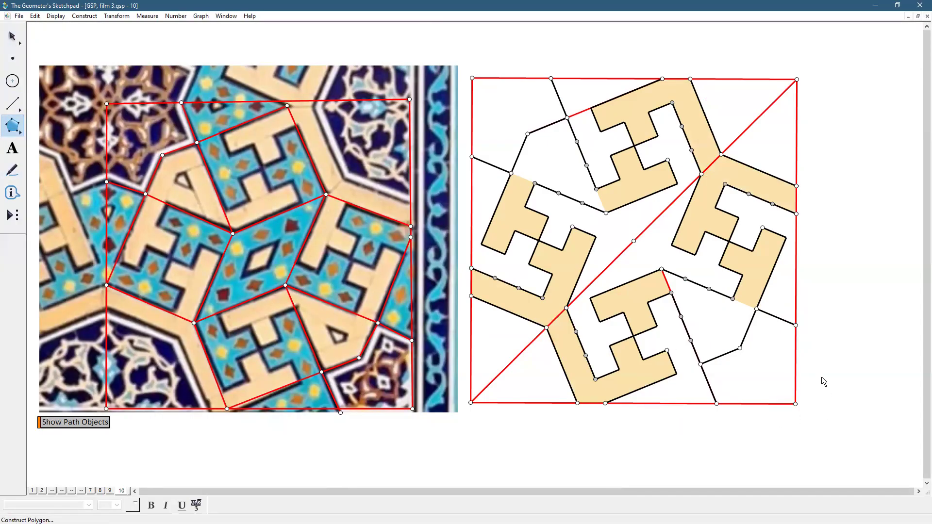
left_click(794, 326)
left_click(756, 309)
left_click(740, 348)
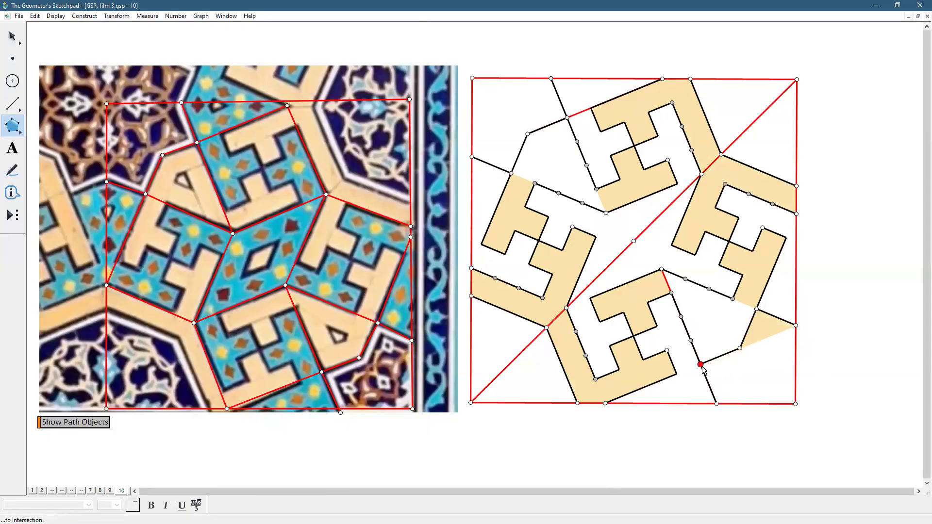
left_click(701, 364)
left_click(716, 403)
left_click(795, 404)
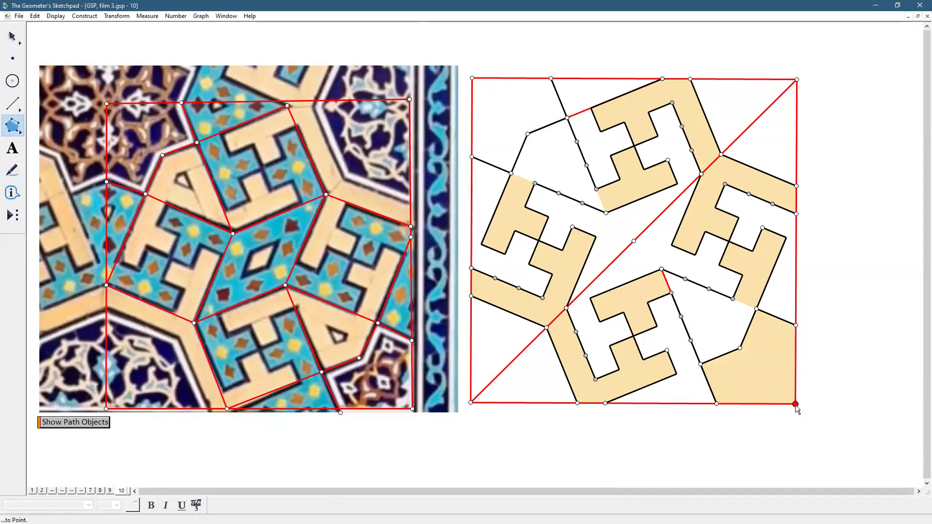
left_click(796, 326)
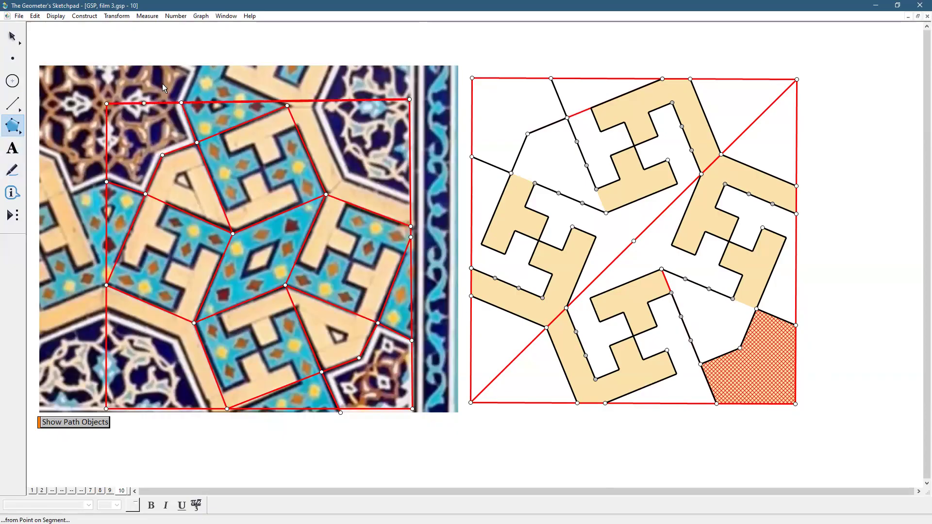
- Color the lower-right corner polygon dark purple with the custom color RGB 100, 51, 82
left_click(53, 16)
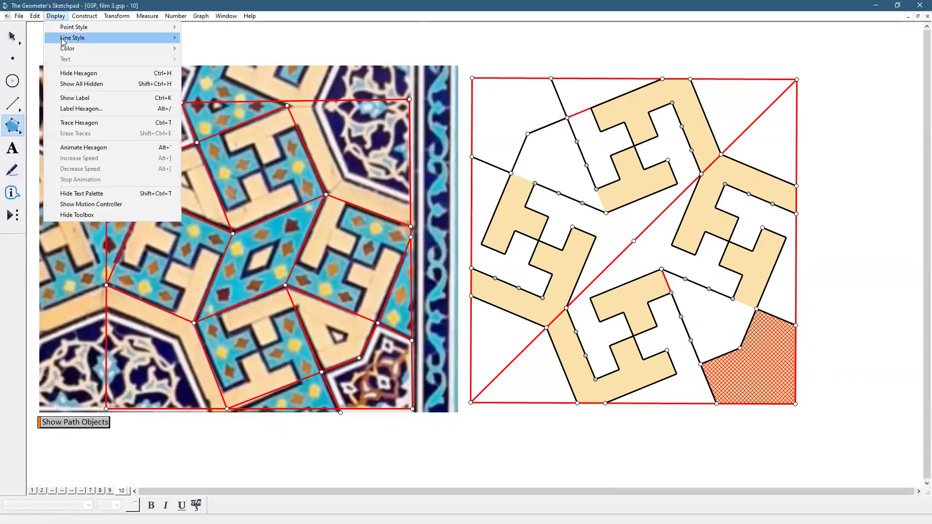
mouse_move(64, 50)
left_click(194, 184)
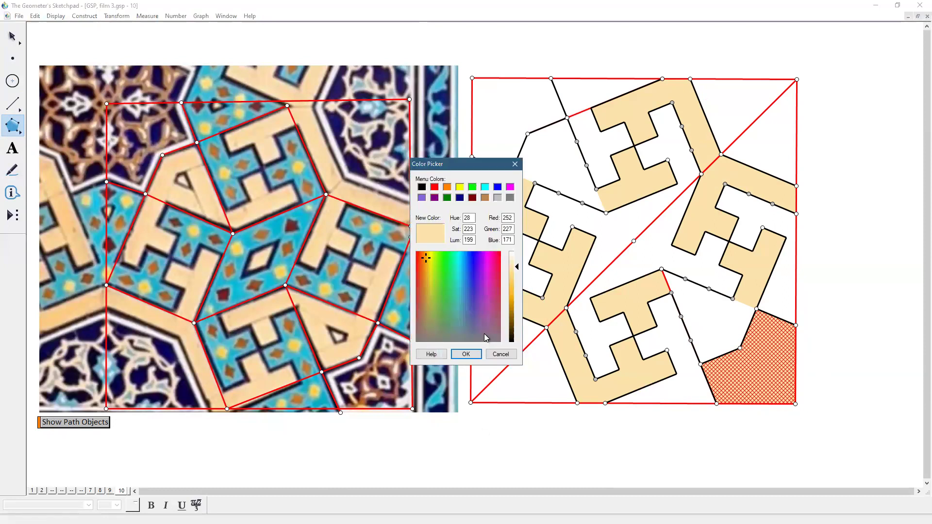
left_click(483, 329)
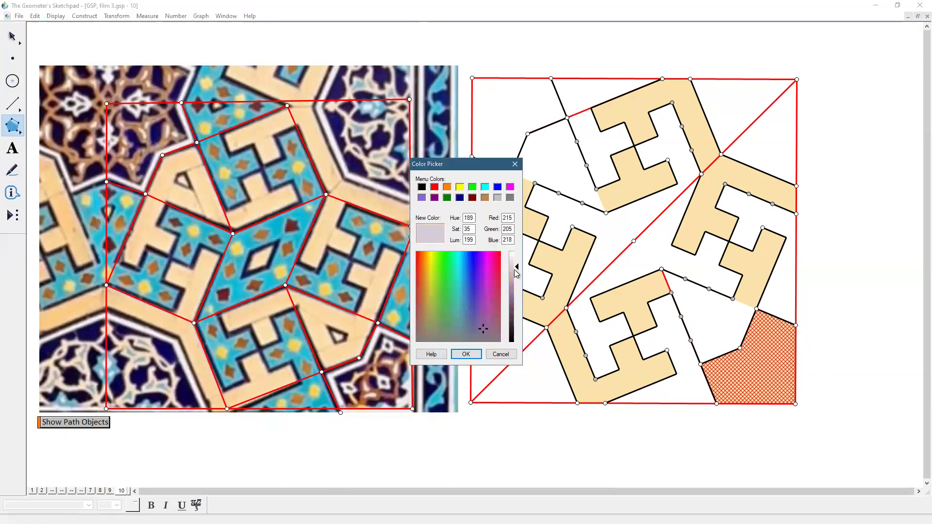
left_click_drag(518, 269, 516, 316)
left_click(490, 321)
left_click(491, 313)
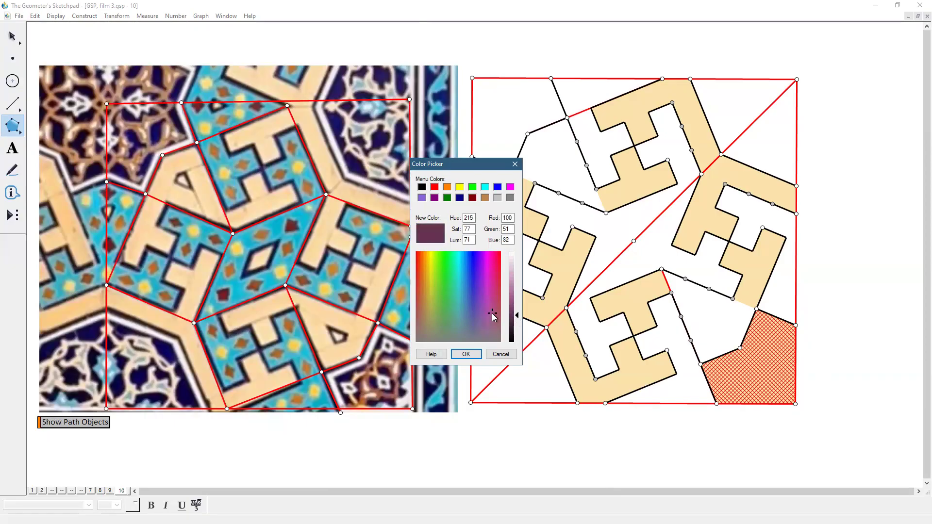
left_click(465, 354)
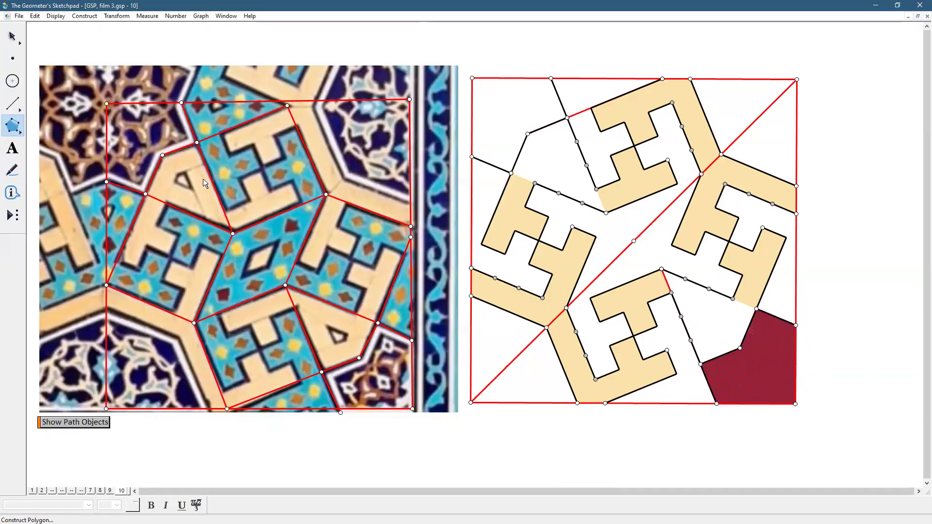
- Rotate the dark purple corner polygon 180° about the frame's center point to fill the upper-left corner
left_click(12, 37)
left_click(824, 428)
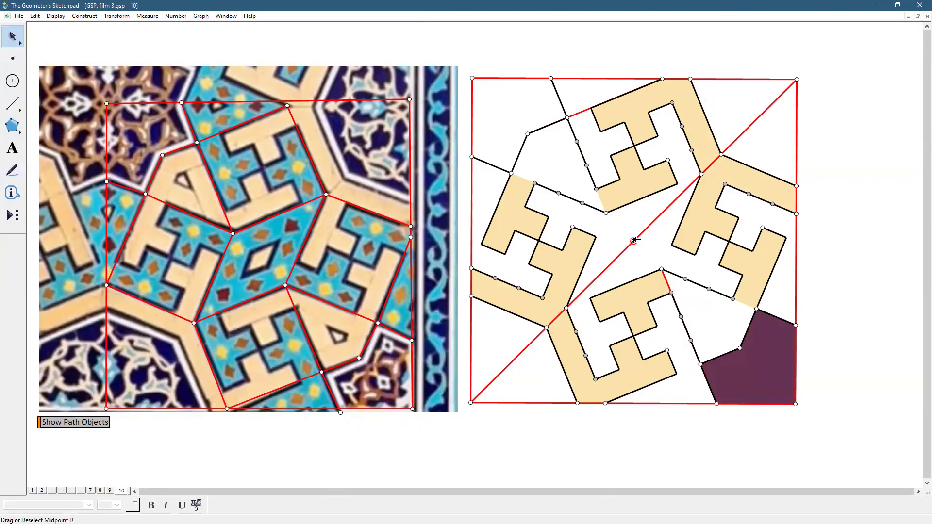
left_click(748, 362)
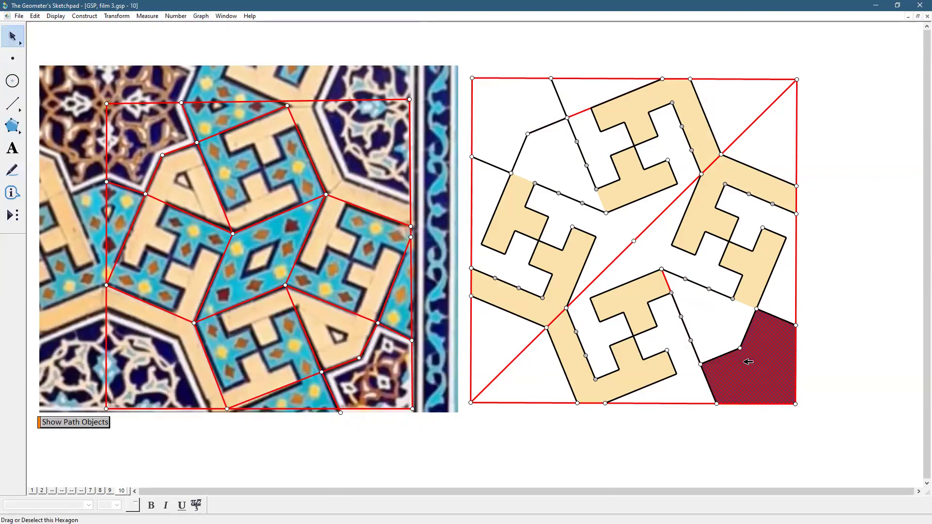
left_click(112, 16)
left_click(121, 104)
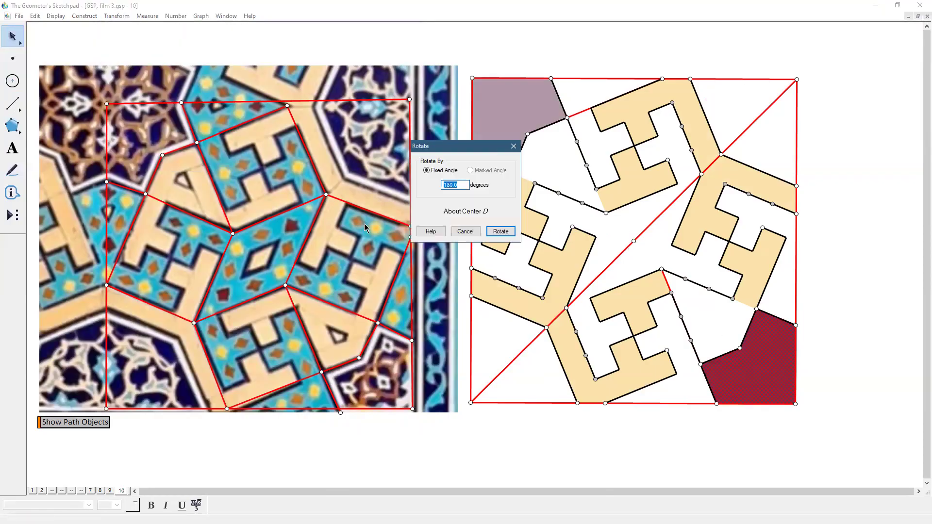
left_click(502, 232)
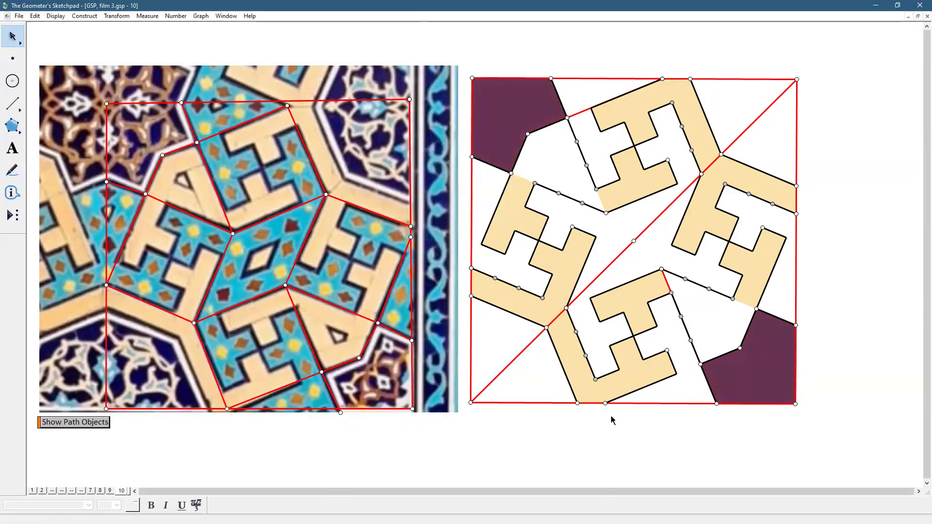
- Construct a filled quadrilateral over the empty tile between the upper-left purple corner and the two neighboring cream shapes
left_click(12, 126)
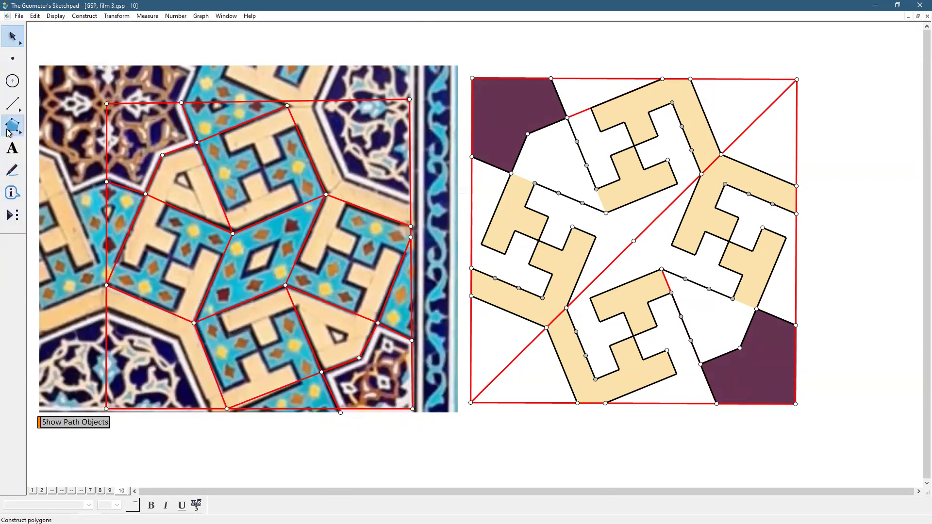
left_click(566, 118)
left_click(527, 133)
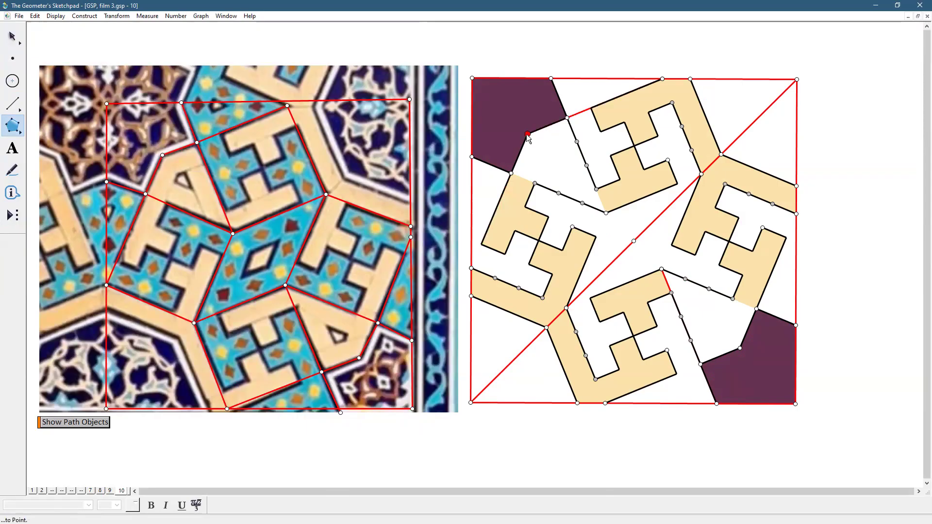
left_click(510, 172)
left_click(605, 212)
left_click(567, 117)
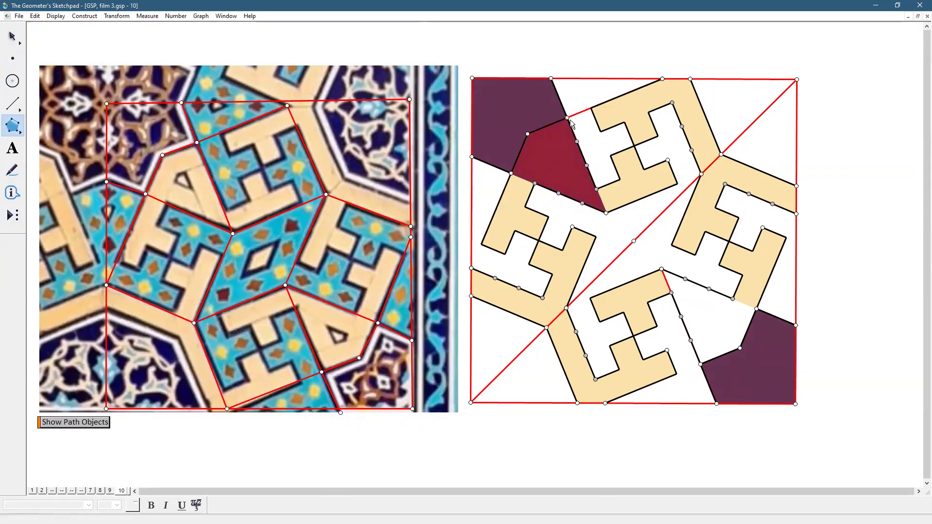
- Color the new upper-left quadrilateral with the custom cream color of the adjacent bands
left_click(13, 37)
left_click(614, 236)
left_click(629, 193)
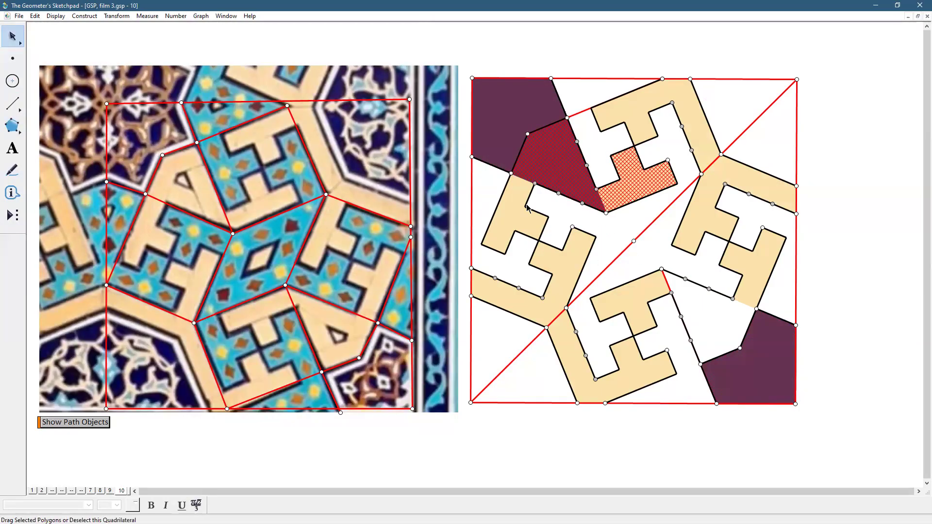
left_click(55, 16)
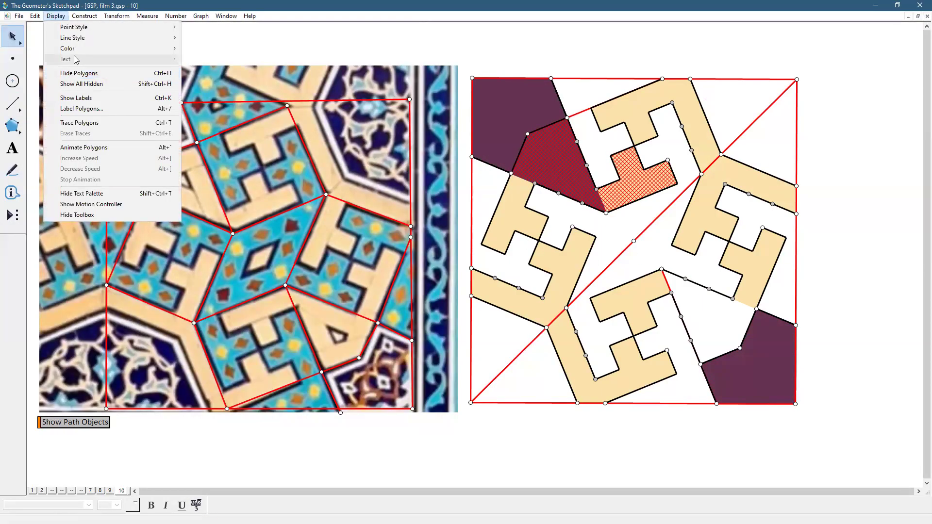
mouse_move(117, 48)
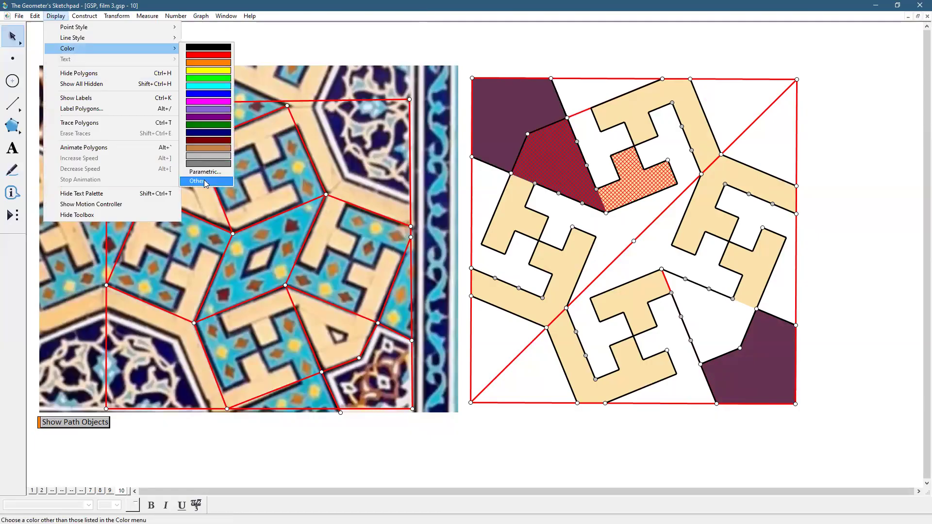
left_click(469, 353)
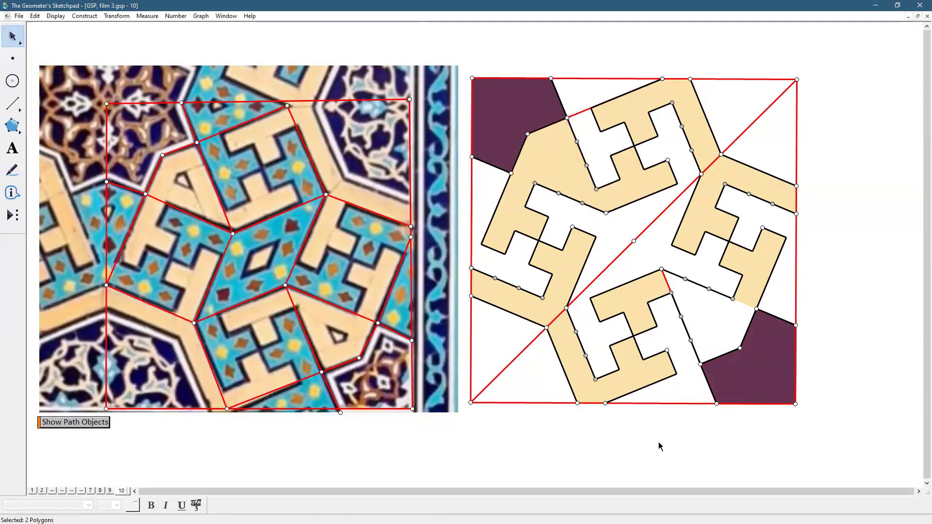
- Construct a cream filled quadrilateral over the matching empty tile beside the lower-right purple corner
left_click(20, 134)
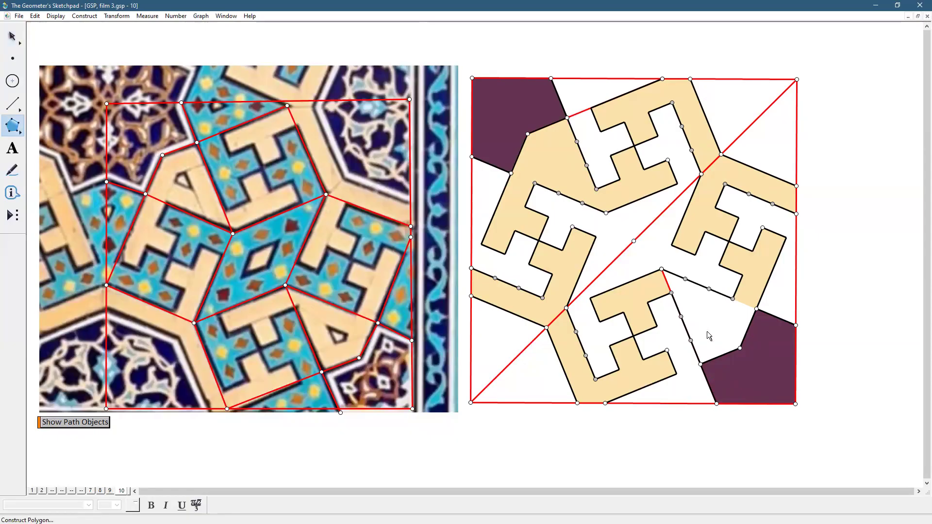
left_click(700, 364)
left_click(739, 347)
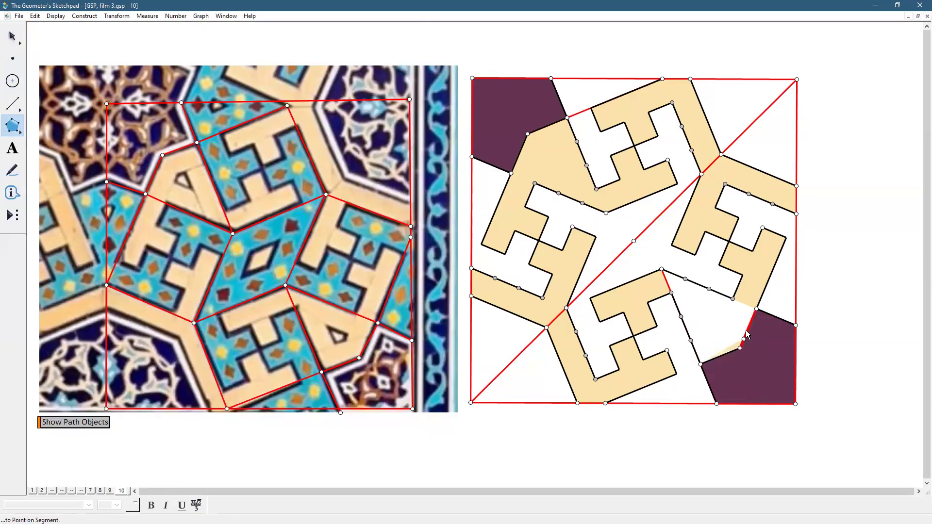
left_click(756, 308)
left_click(661, 270)
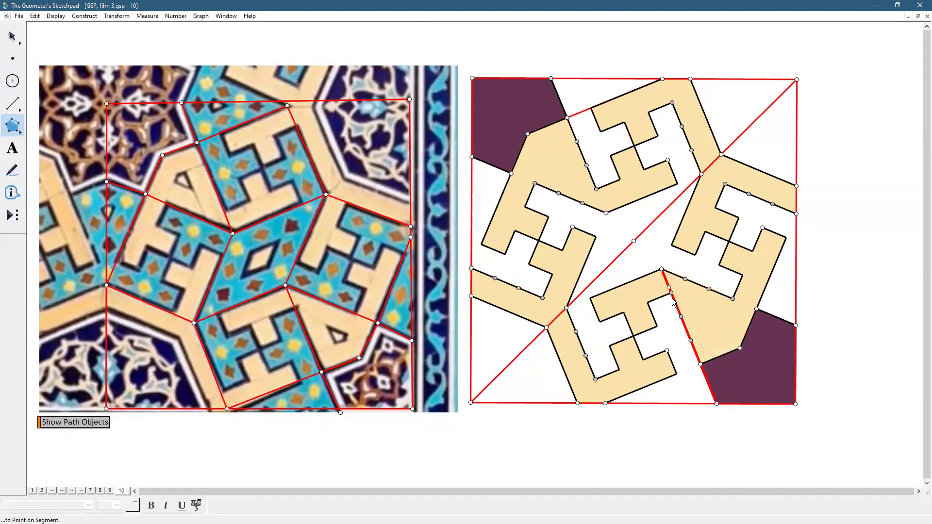
left_click(700, 364)
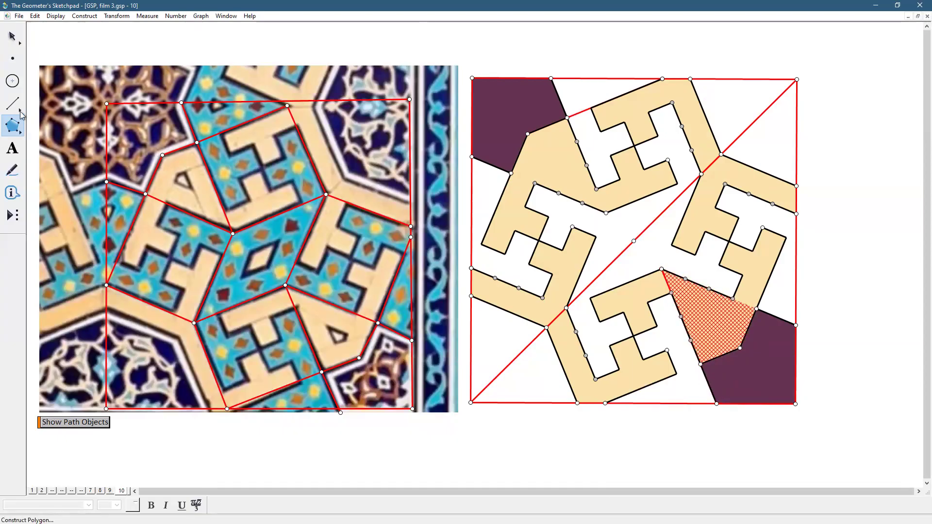
left_click(12, 37)
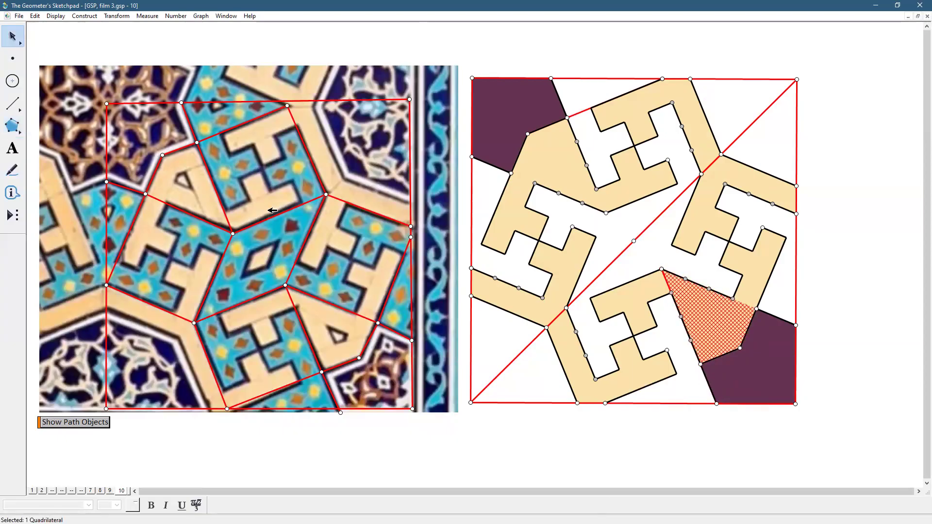
left_click(784, 419)
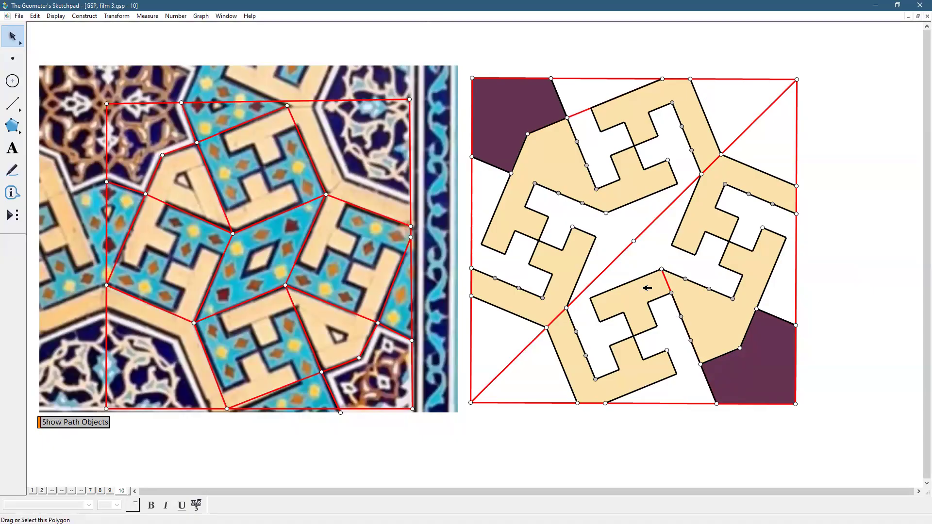
- Reflect the lower tile's inner corner point across that tile's upper black edge and hide the short red segment beside it
left_click(671, 293)
left_click(116, 16)
left_click(128, 126)
left_click(666, 281)
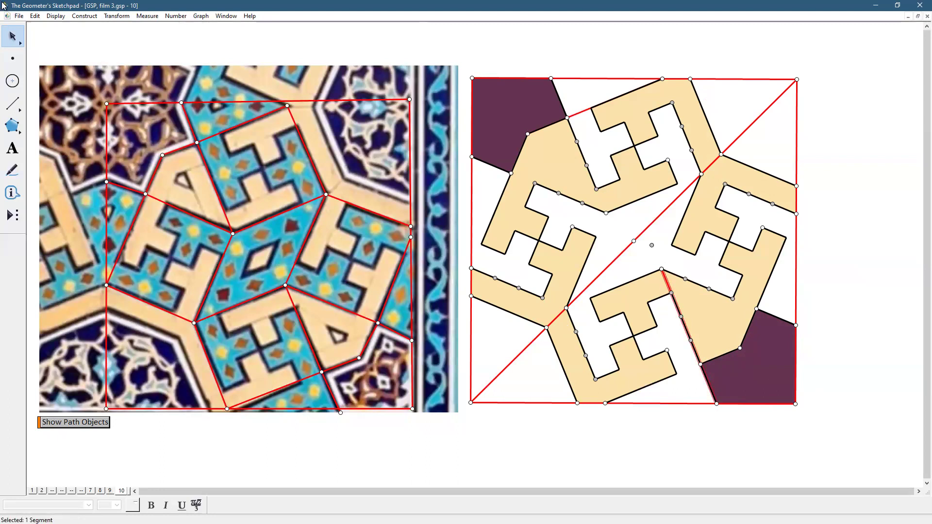
left_click(53, 16)
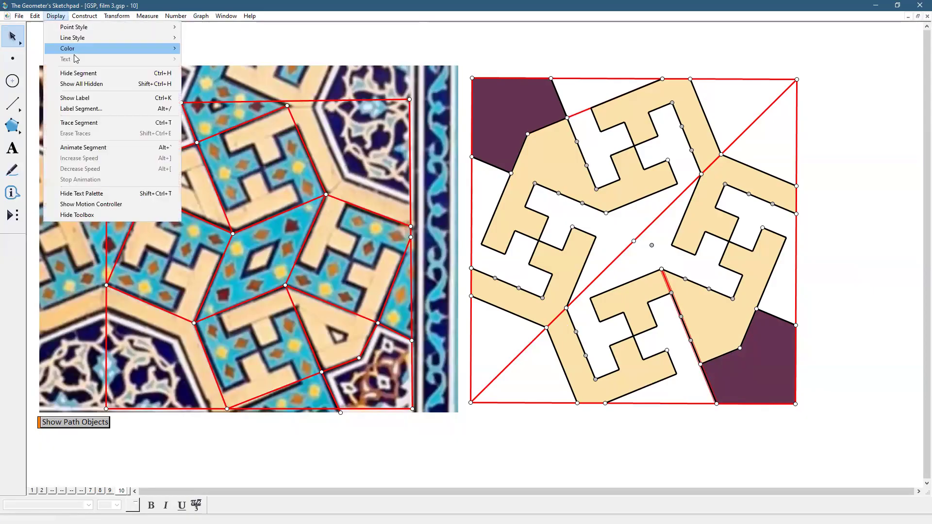
left_click(78, 73)
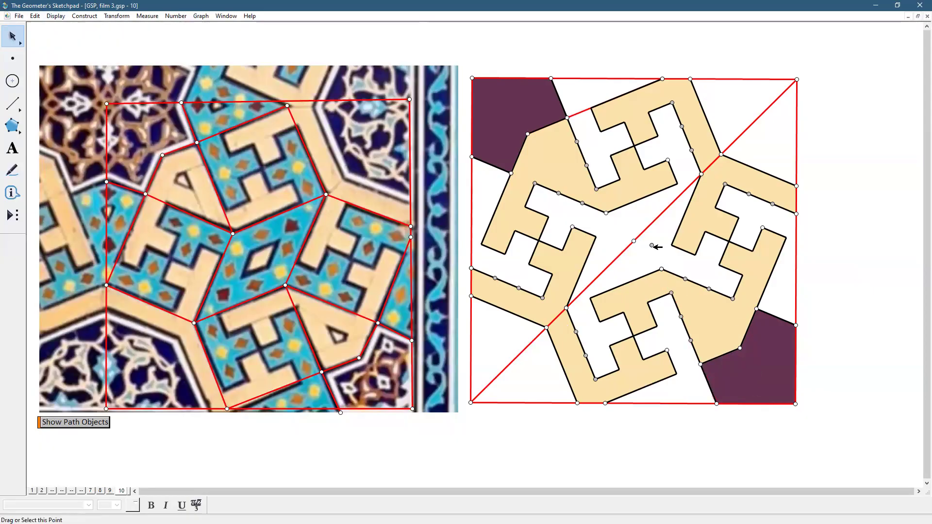
- Construct a line through the reflected point parallel to the lower tile's upper edge and set its line style to Thin
left_click(645, 275)
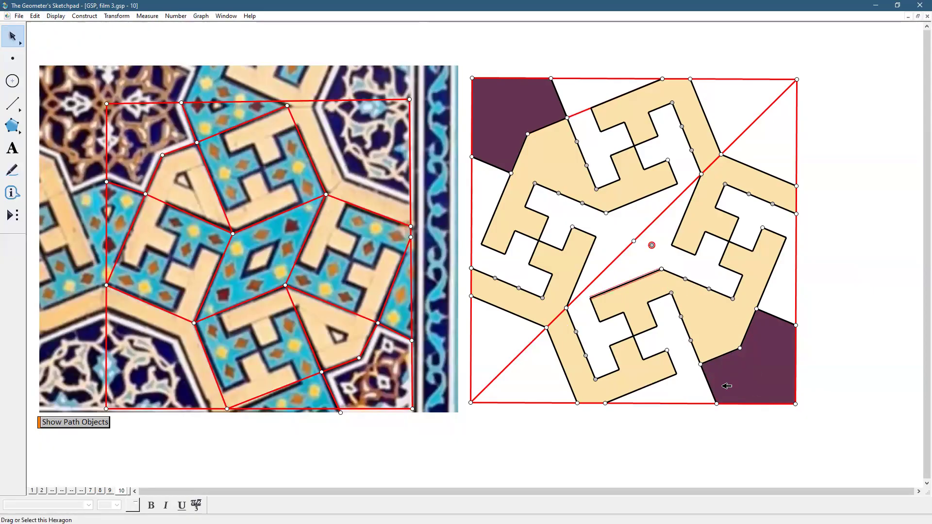
left_click(84, 19)
left_click(104, 92)
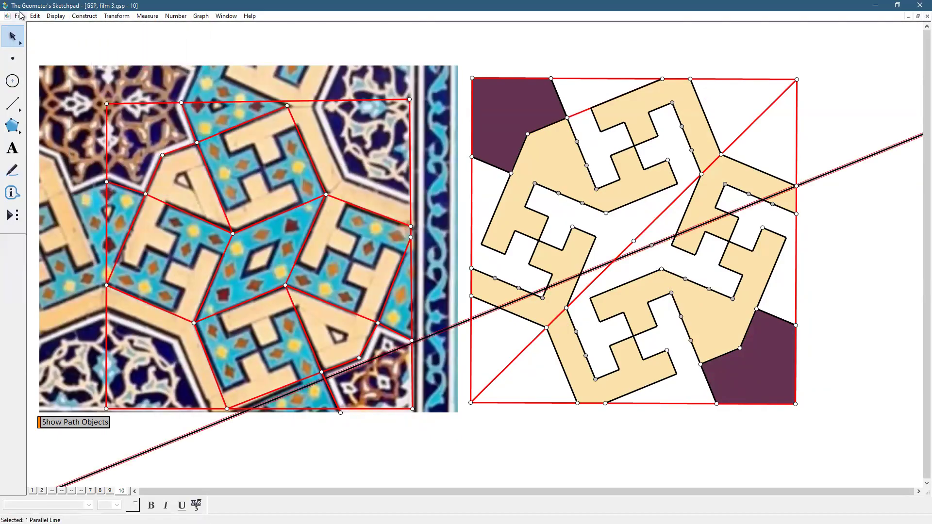
left_click(53, 18)
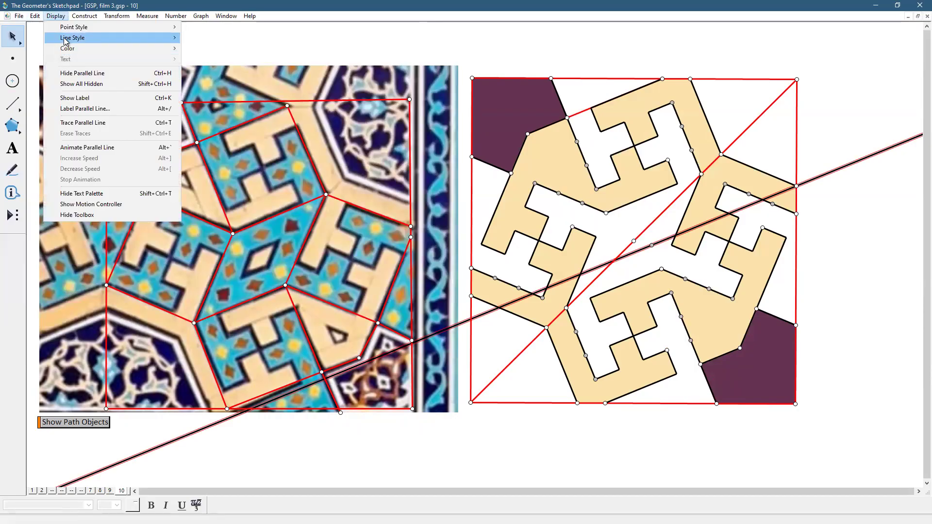
left_click(204, 48)
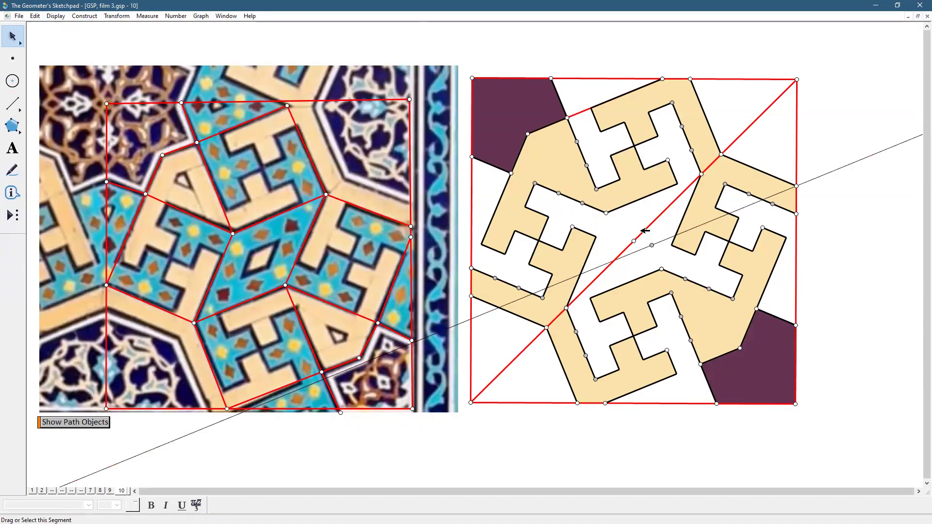
- Reflect the thin parallel line across the frame's red diagonal
left_click(663, 241)
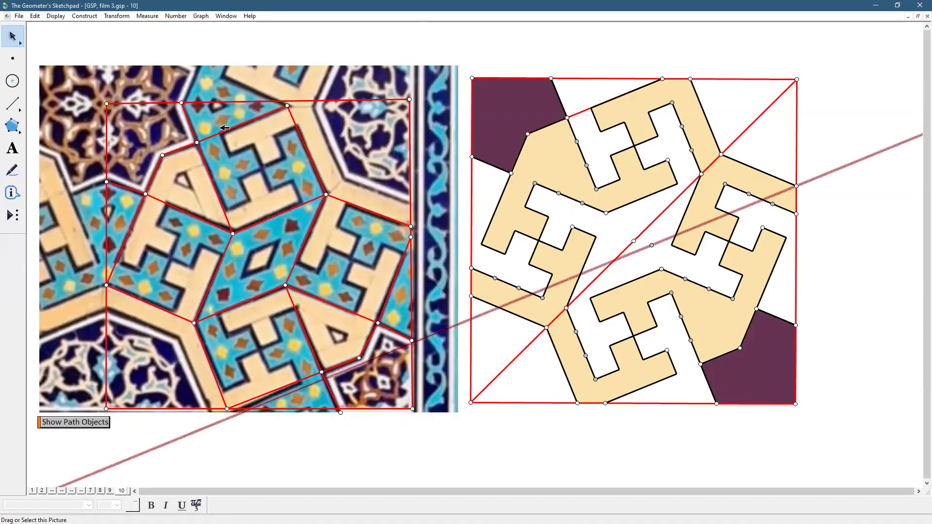
left_click(104, 18)
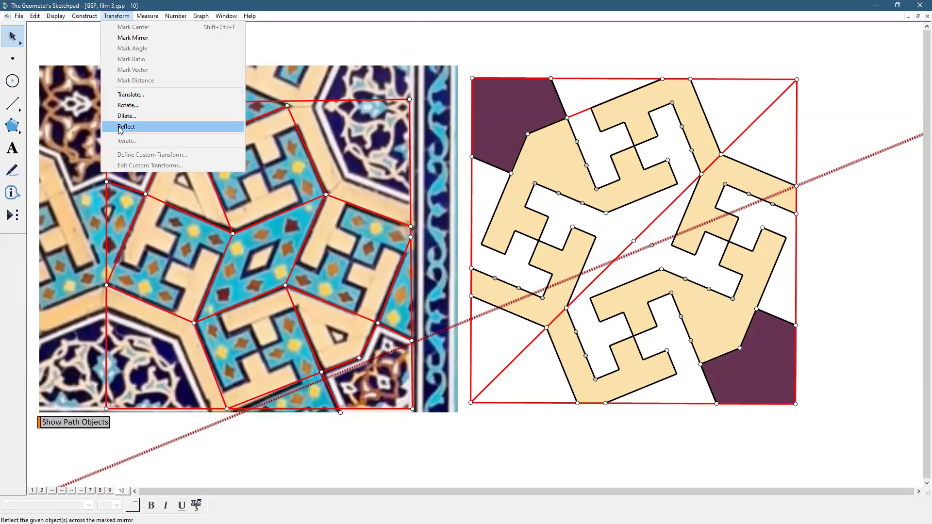
left_click(126, 127)
left_click(784, 424)
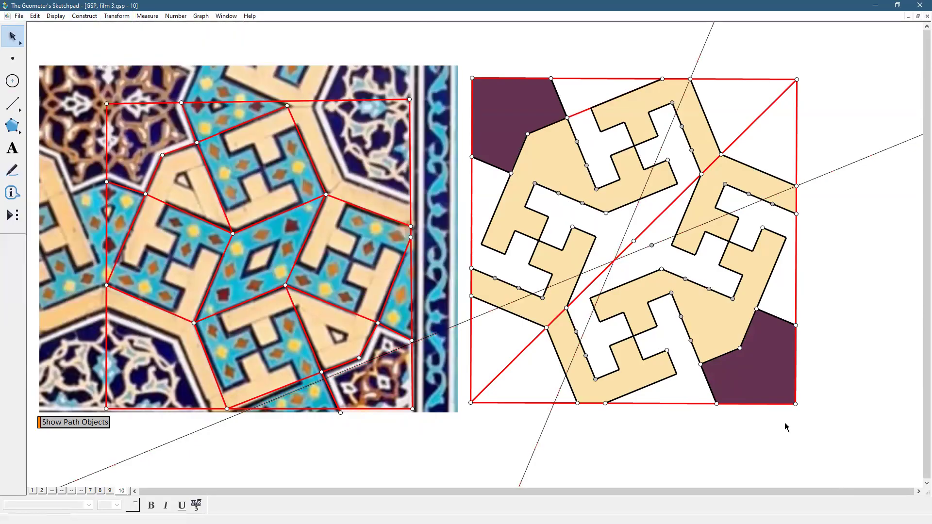
- Rotate both thin construction lines 180° about the frame's center point
left_click(637, 251)
left_click(624, 242)
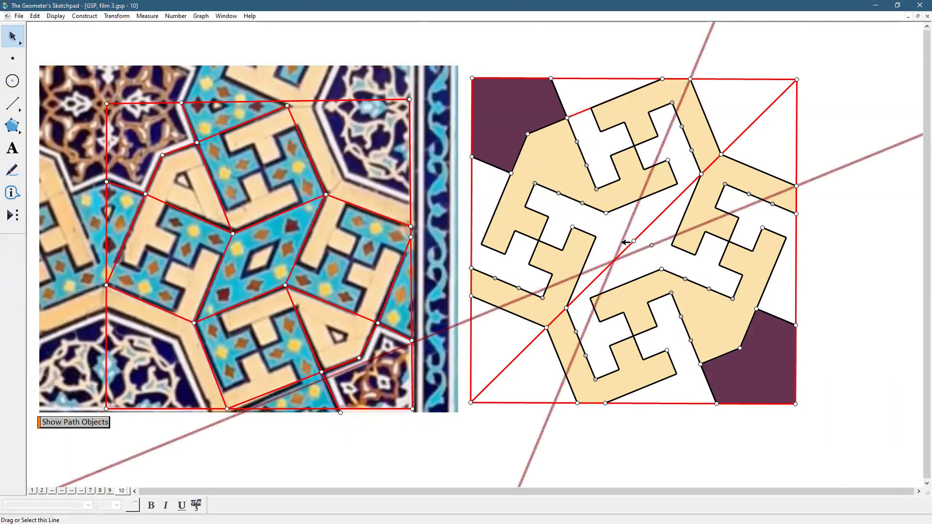
left_click(115, 13)
left_click(132, 103)
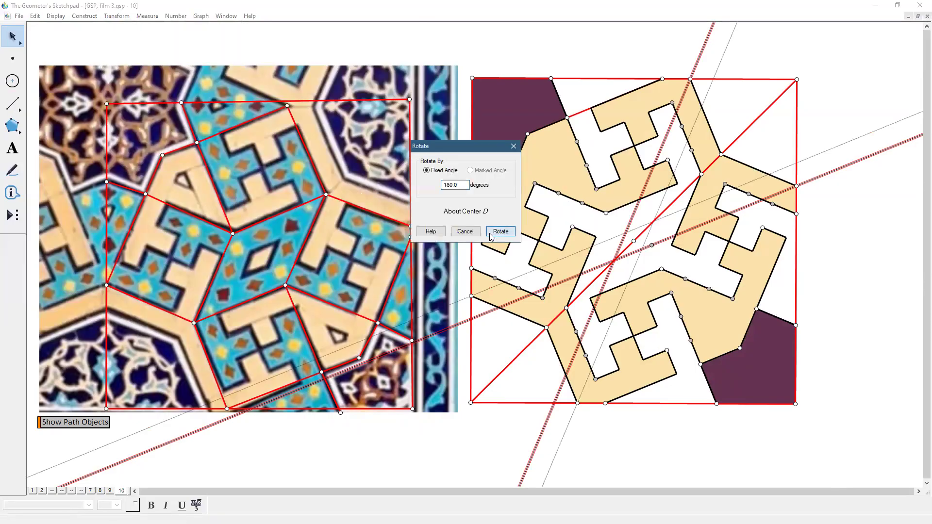
left_click(493, 232)
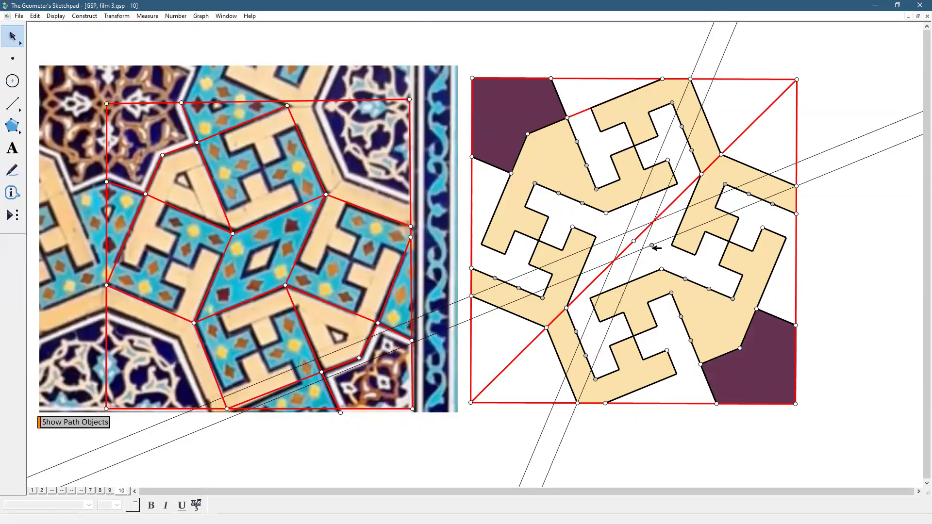
- Mark the four intersection points of the thin construction lines that form the central rhombus
left_click(641, 248)
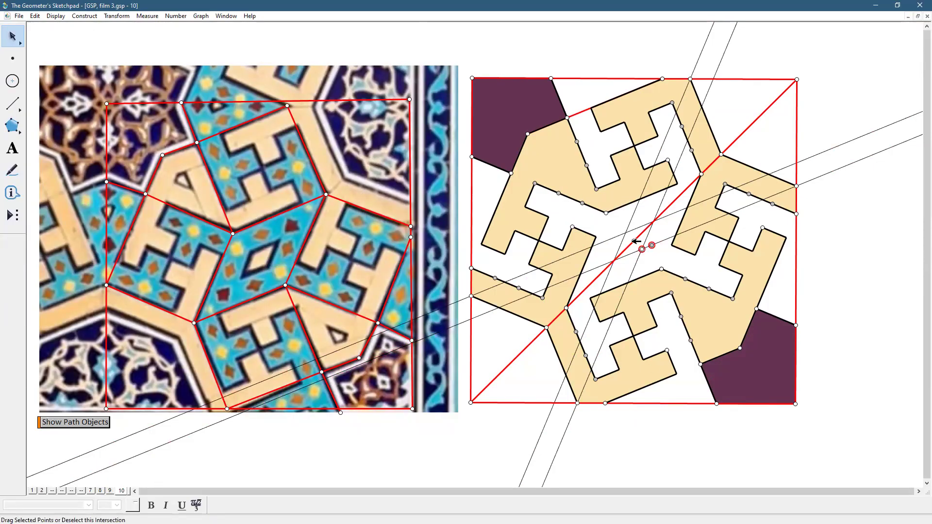
left_click(626, 233)
left_click(614, 261)
left_click(653, 221)
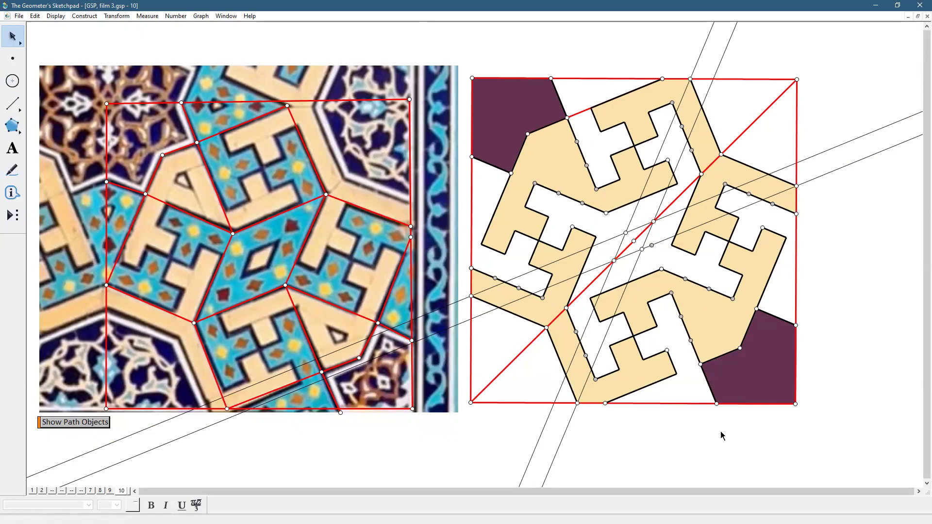
- Outline the central rhombus with black segments in Medium line style joining its four intersection points
left_click(12, 126)
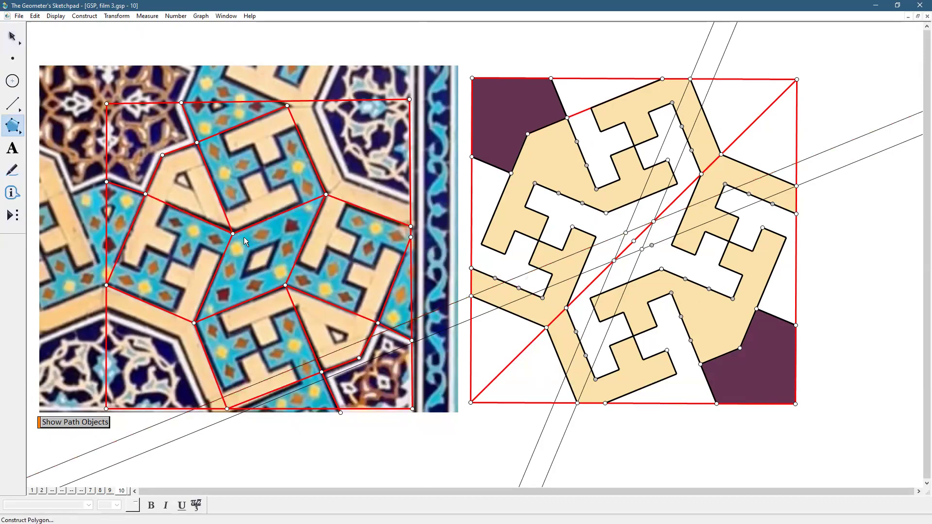
left_click(16, 109)
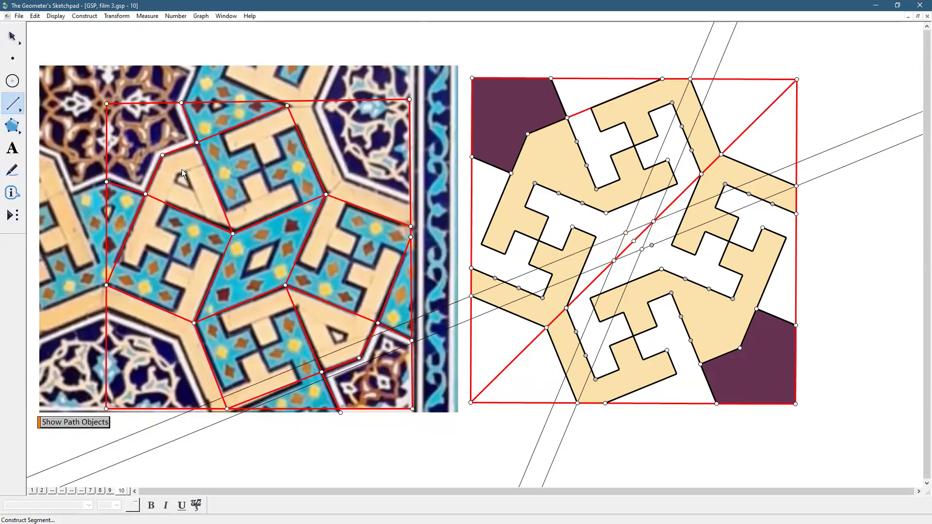
left_click(626, 234)
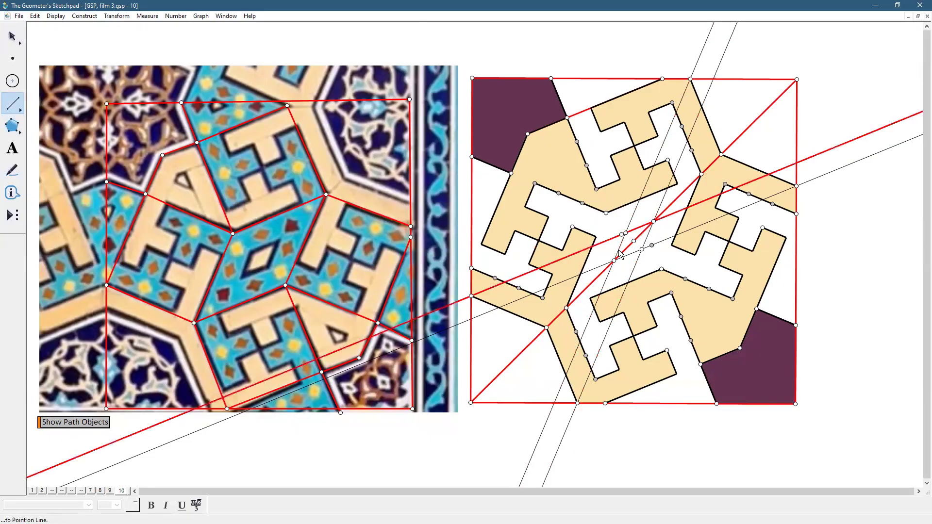
left_click(614, 260)
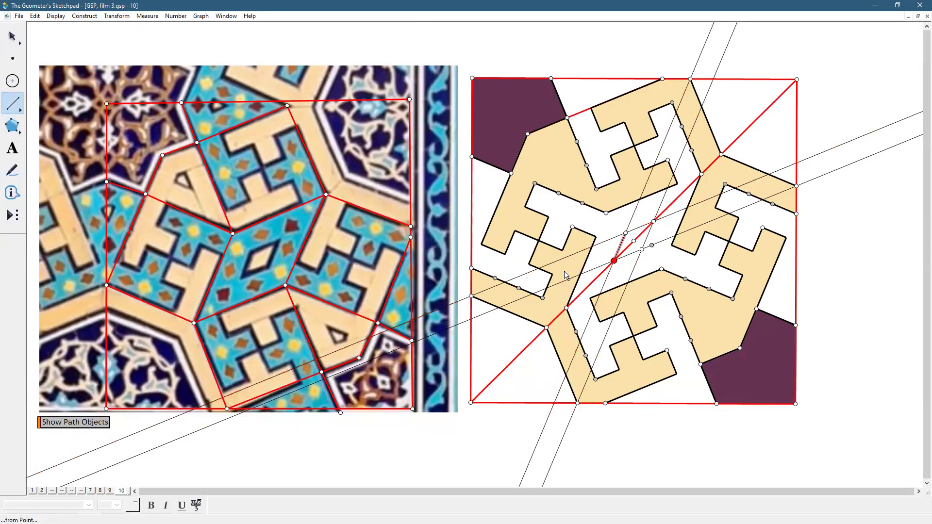
left_click(54, 17)
mouse_move(122, 38)
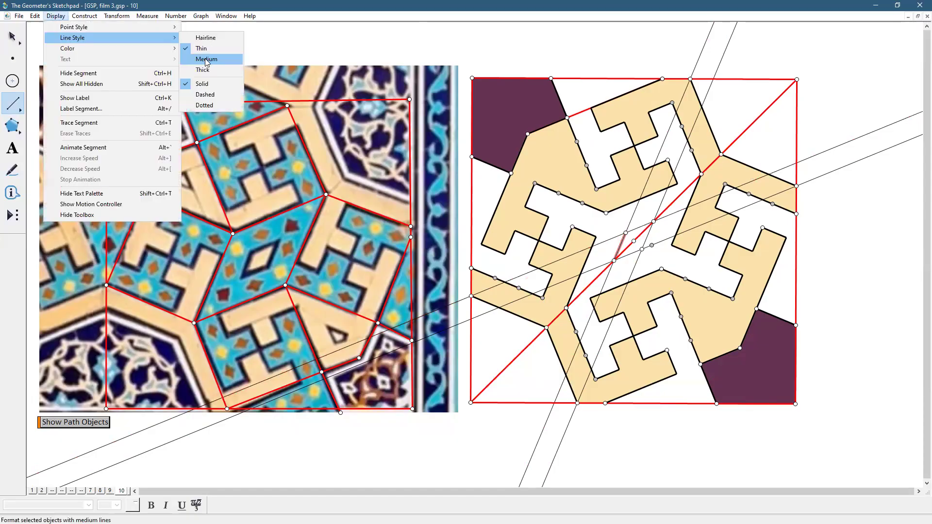
left_click(206, 59)
left_click_drag(653, 223, 615, 263)
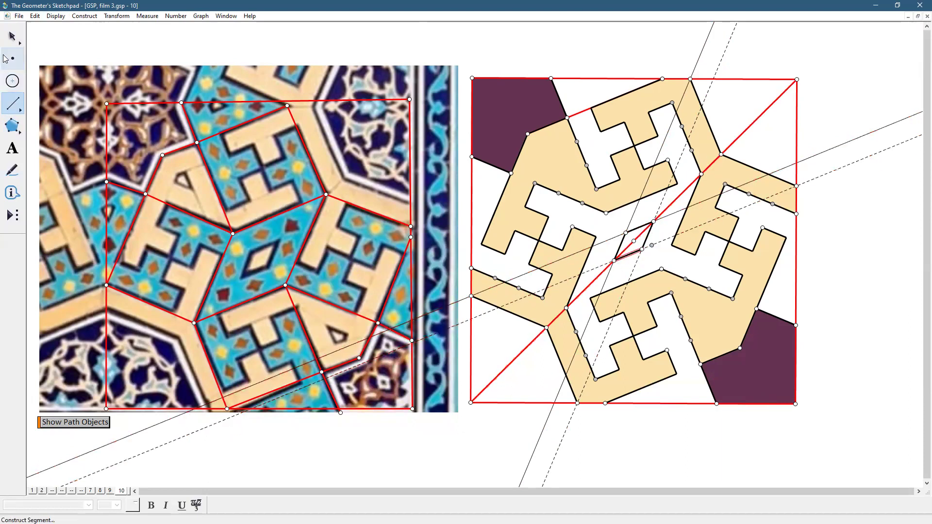
- Hide the four thin construction lines, solid and dashed, that cross around the central rhombus
left_click(12, 37)
left_click_drag(819, 140, 828, 205)
left_click(708, 89, "shift")
left_click(695, 67, "shift")
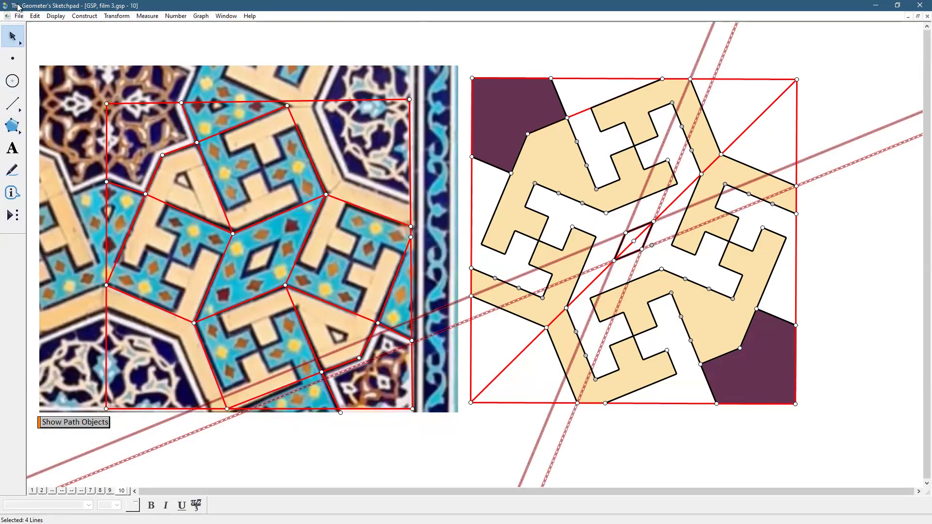
left_click(53, 16)
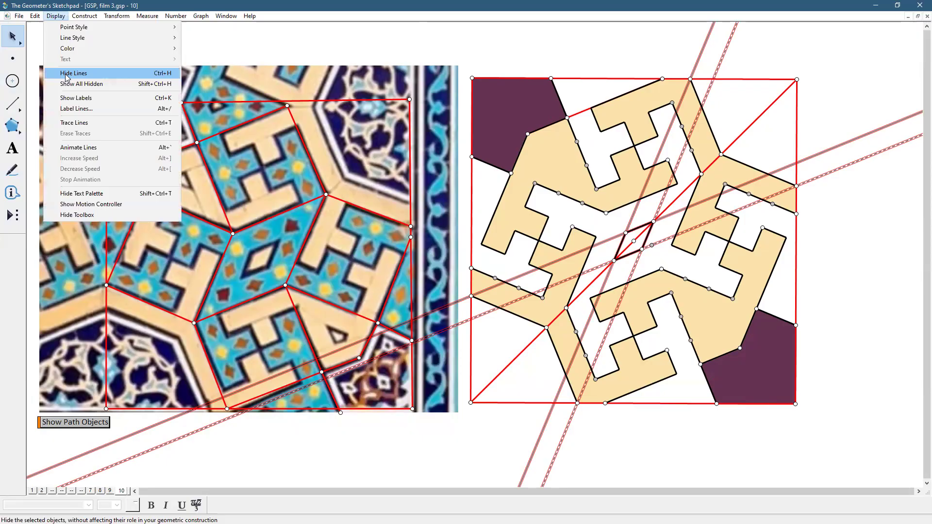
left_click(67, 73)
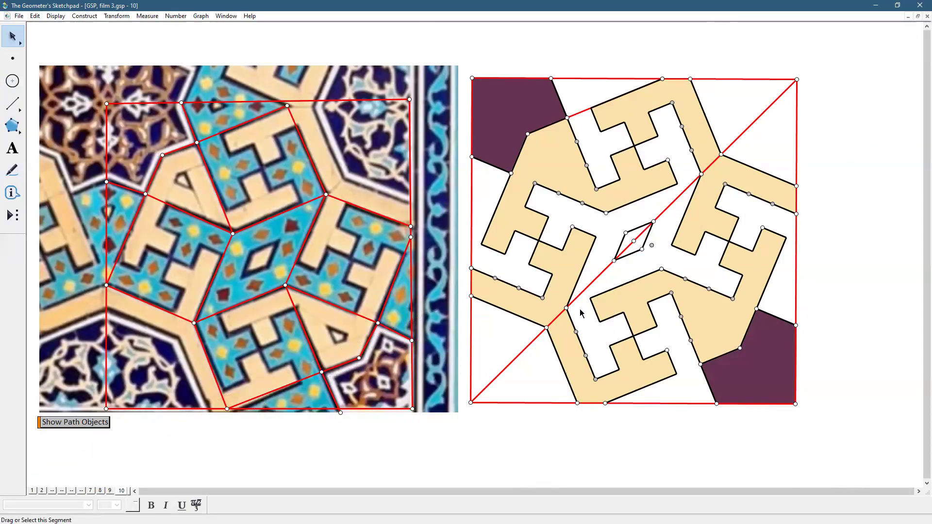
- Fill the central rhombus with a tan polygon interior through its four corner points
key("shift+Down")
key("shift+Down")
key("shift+Down")
key("shift+Down")
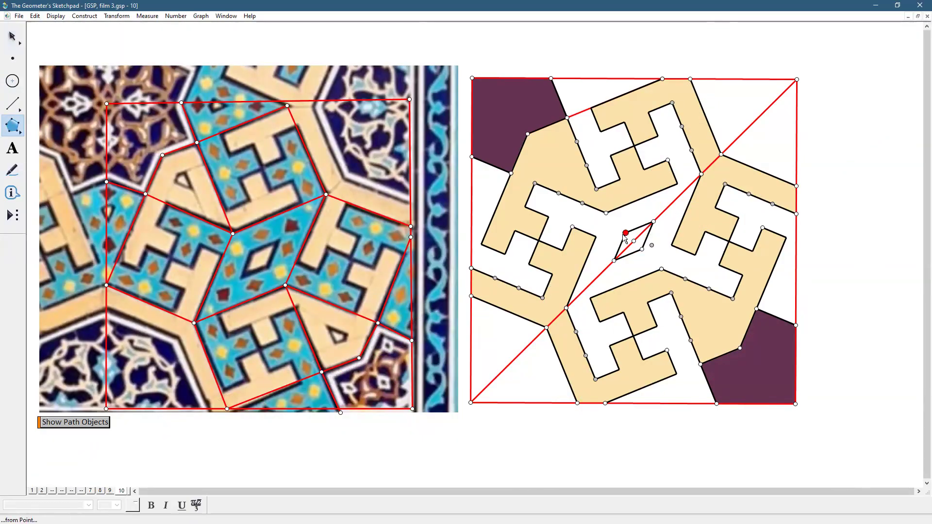
left_click(626, 233)
left_click(614, 260)
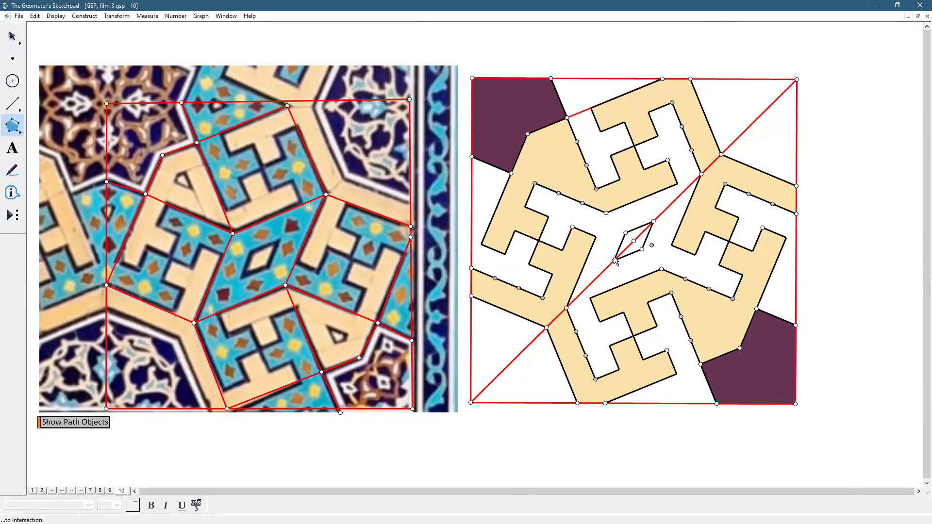
left_click(641, 249)
left_click(653, 221)
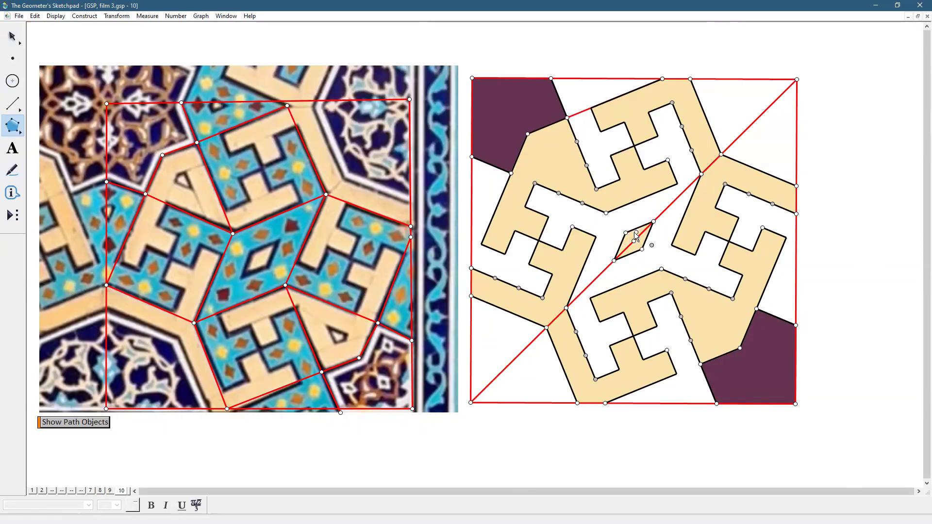
left_click(625, 233)
left_click(12, 37)
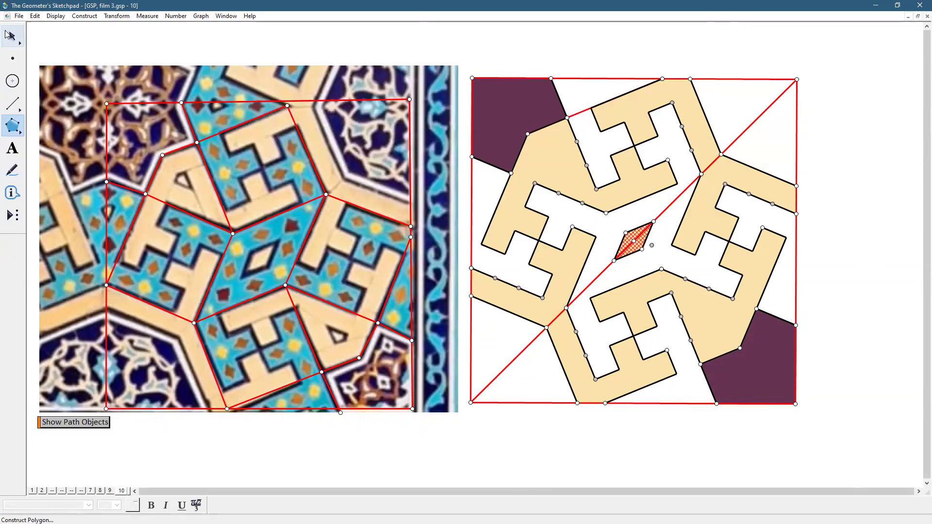
left_click(877, 377)
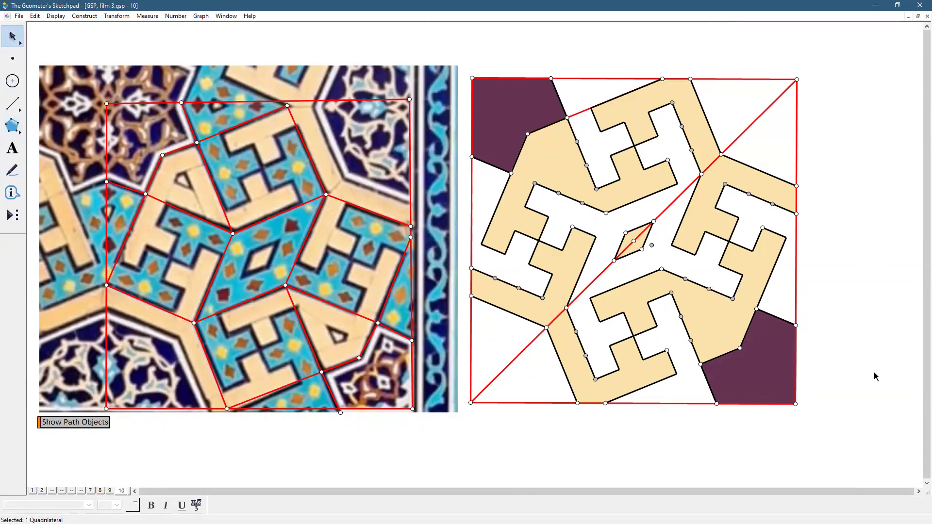
- Hide the red diagonal segment of the square frame
left_click(666, 208)
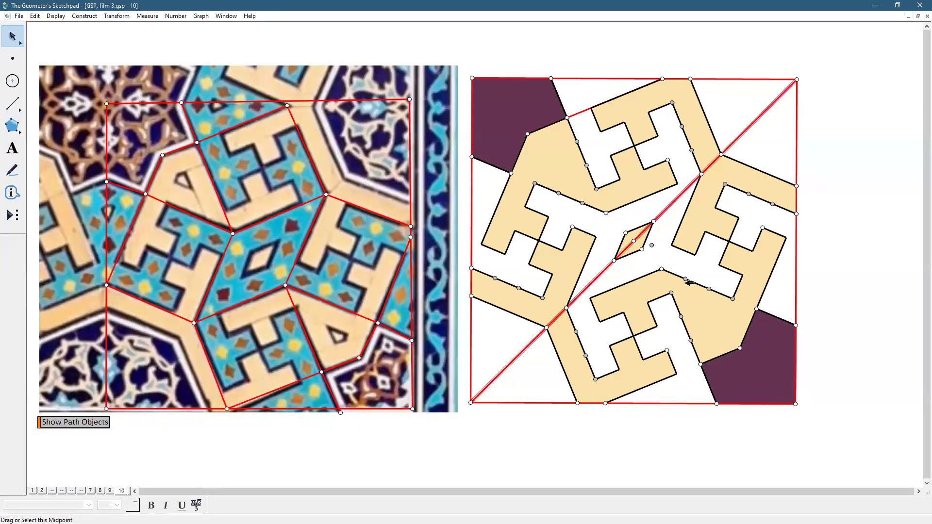
left_click(55, 16)
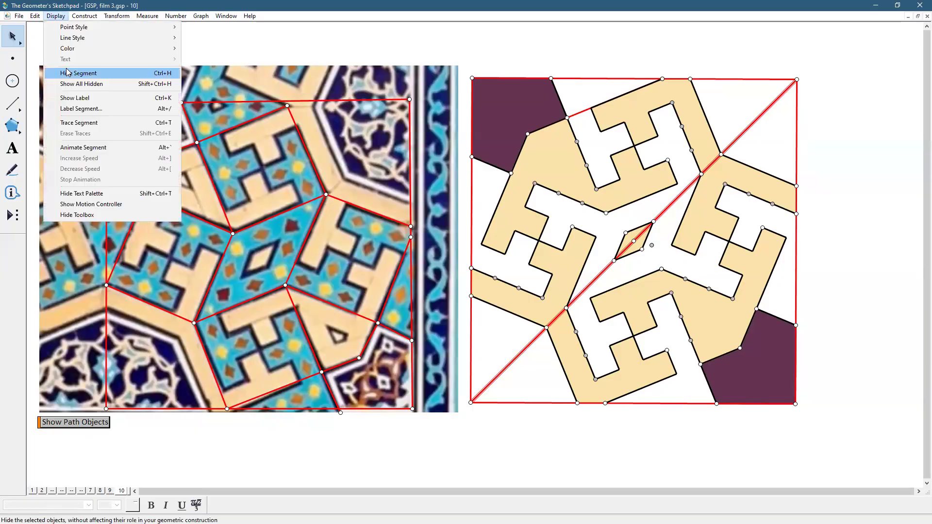
key("Return")
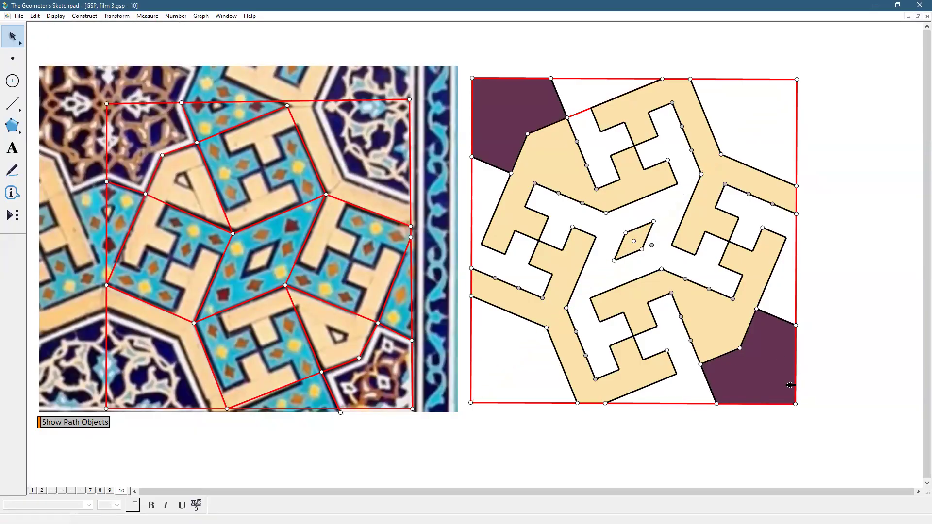
- Draw two black lines along the inner band edges of the right and lower motifs, extending them across the lower-right tan area
left_click(9, 97)
left_click_drag(94, 101, 82, 102)
left_click(762, 229)
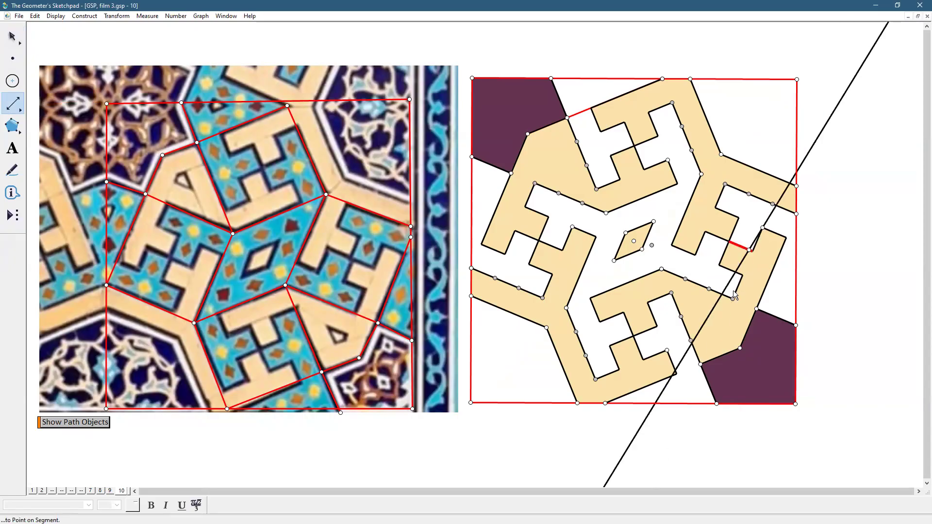
left_click(733, 300)
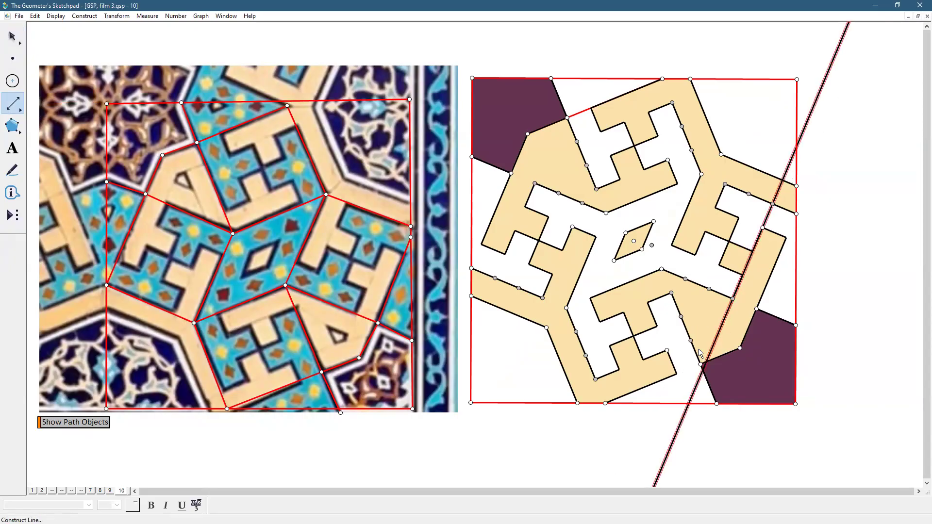
left_click(667, 350)
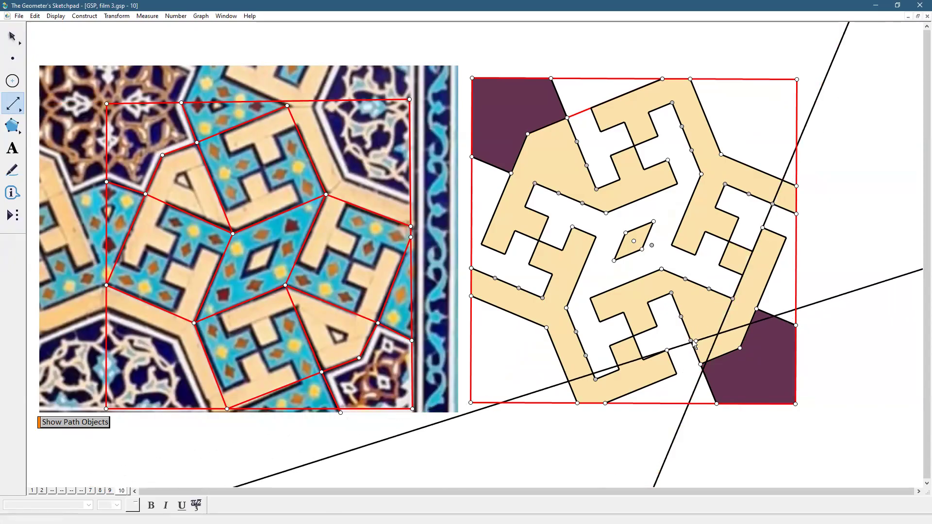
left_click(691, 340)
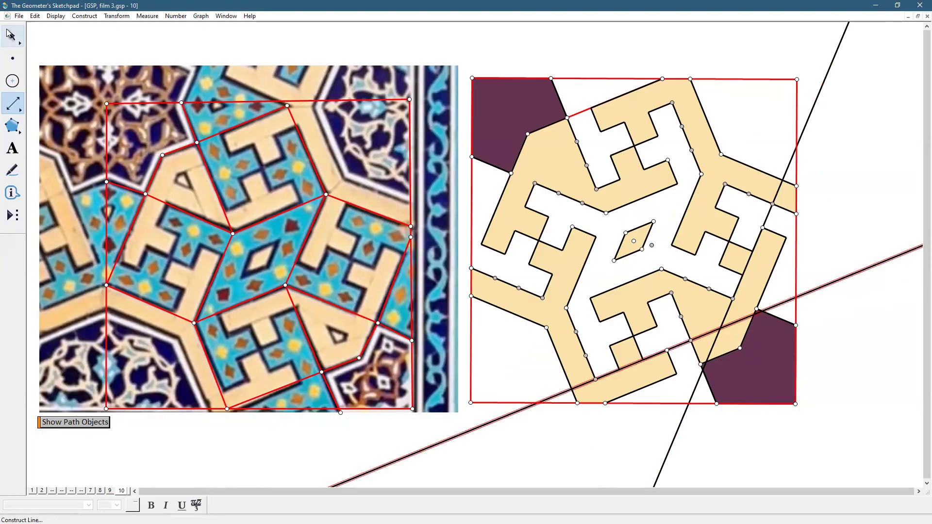
left_click(12, 36)
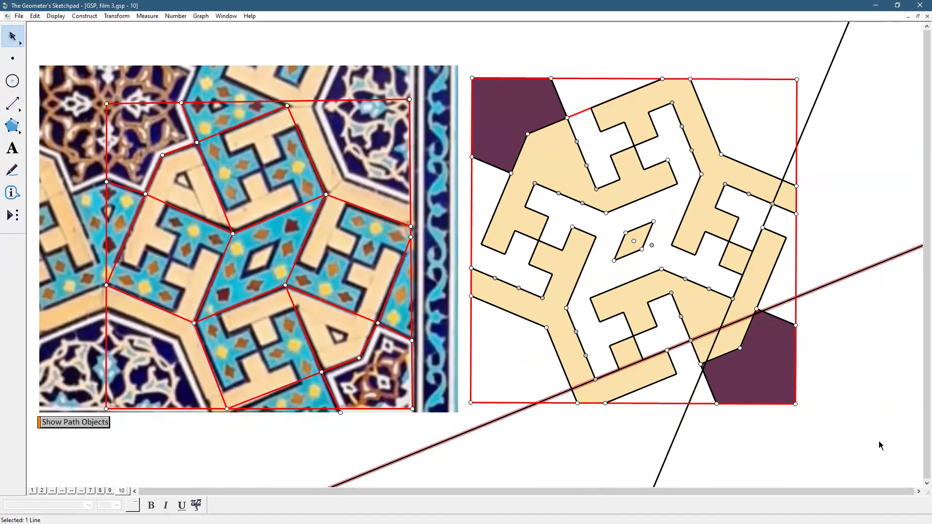
left_click(891, 427)
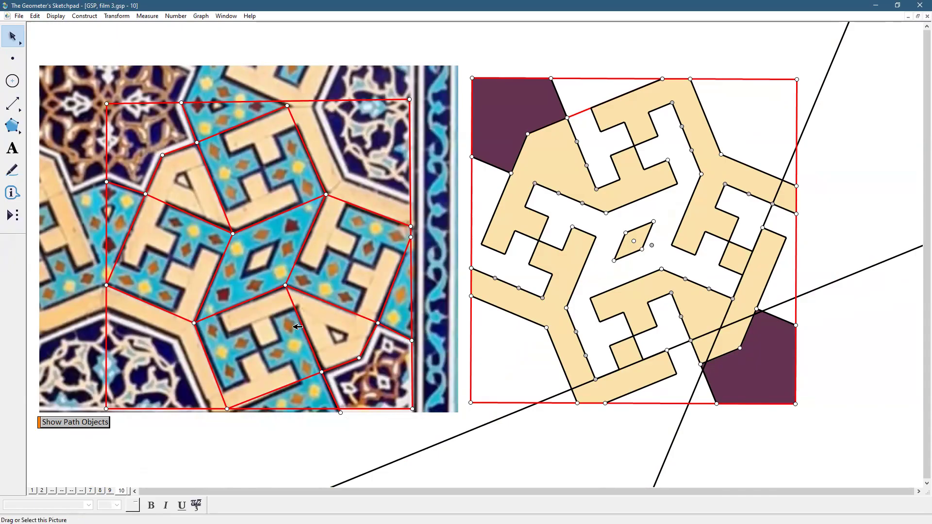
- Reflect the lower motif's inner band corner point across the slanted edge bordering the lower-right tan area
left_click(689, 330)
key("Escape")
left_click(668, 350)
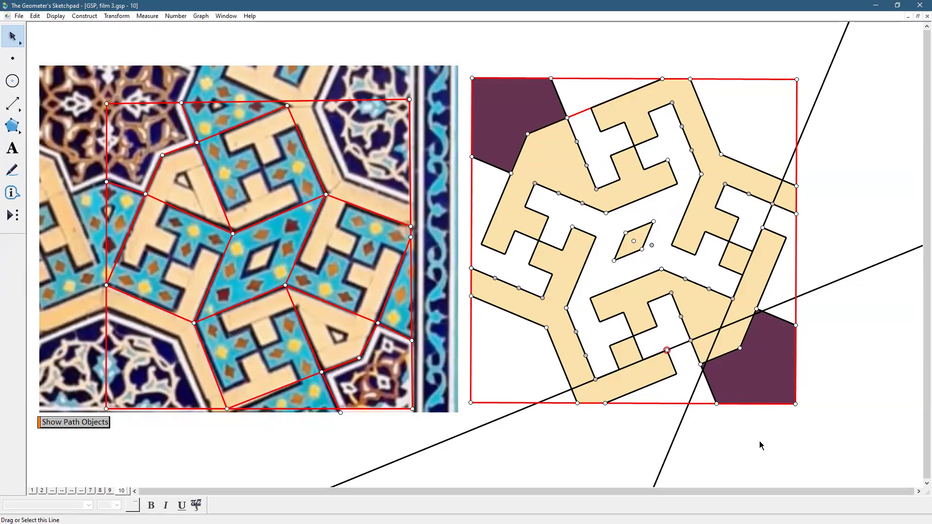
left_click(116, 16)
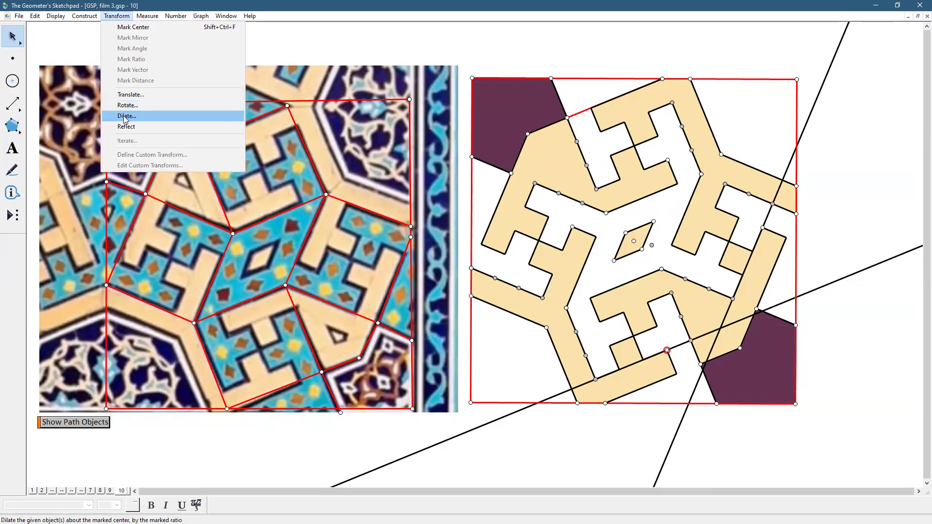
key("Return")
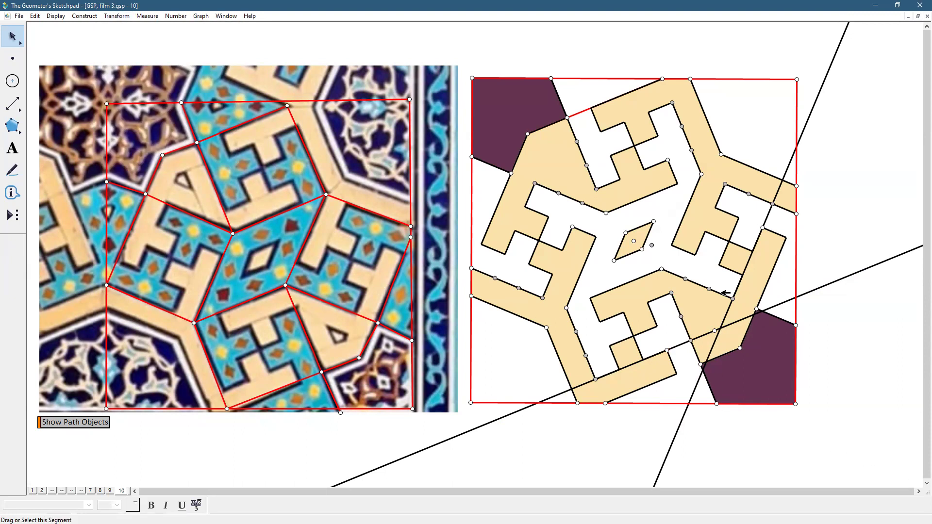
- Reflect the right motif's lower inner corner point across the upper edge of the lower-right tan area
left_click(743, 275)
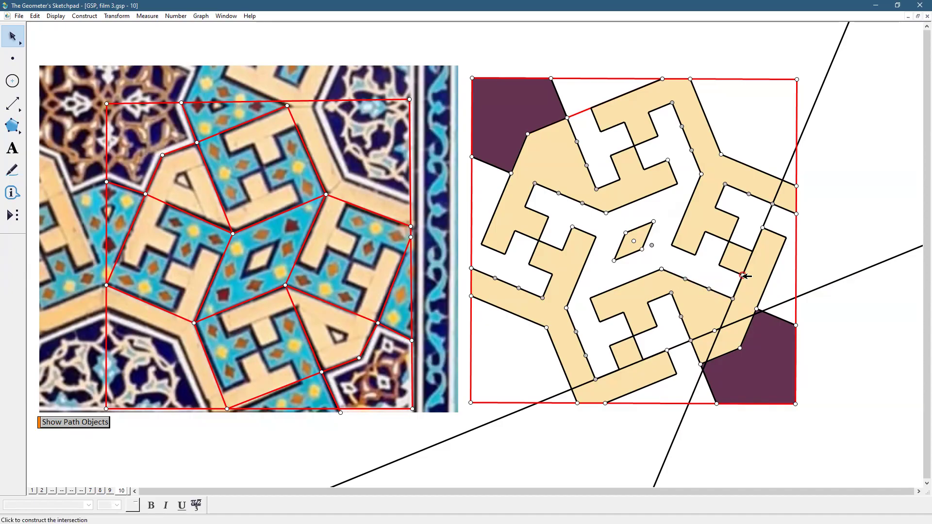
left_click(119, 18)
left_click(127, 127)
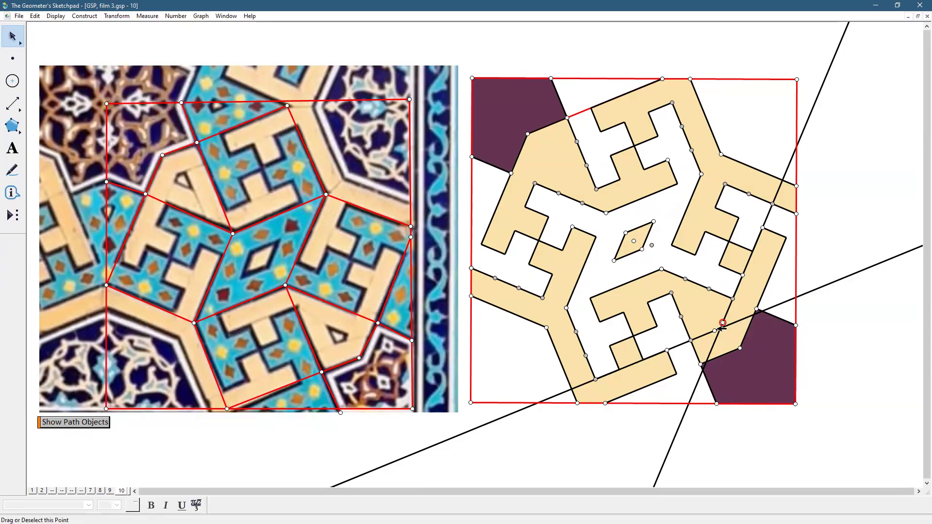
- Construct a line parallel to the tan area's upper edge through the point reflected across that edge
left_click(722, 294)
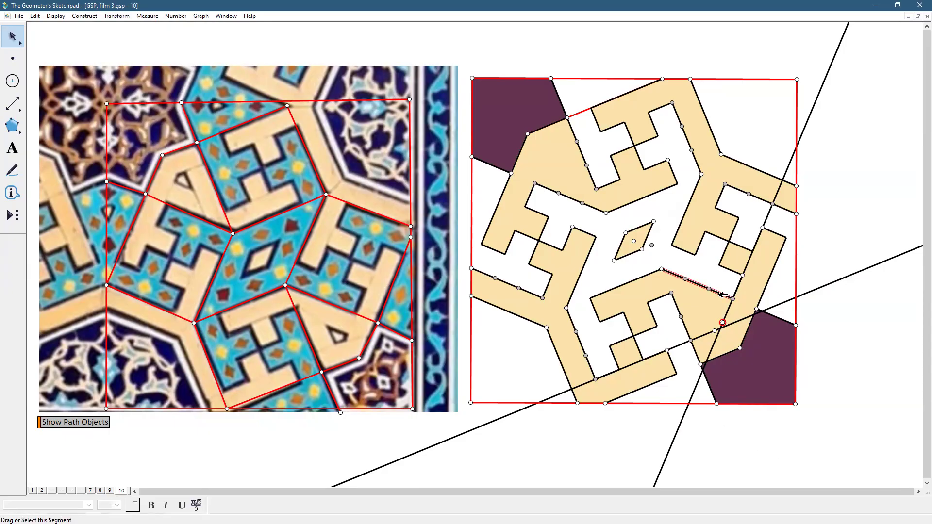
left_click(86, 18)
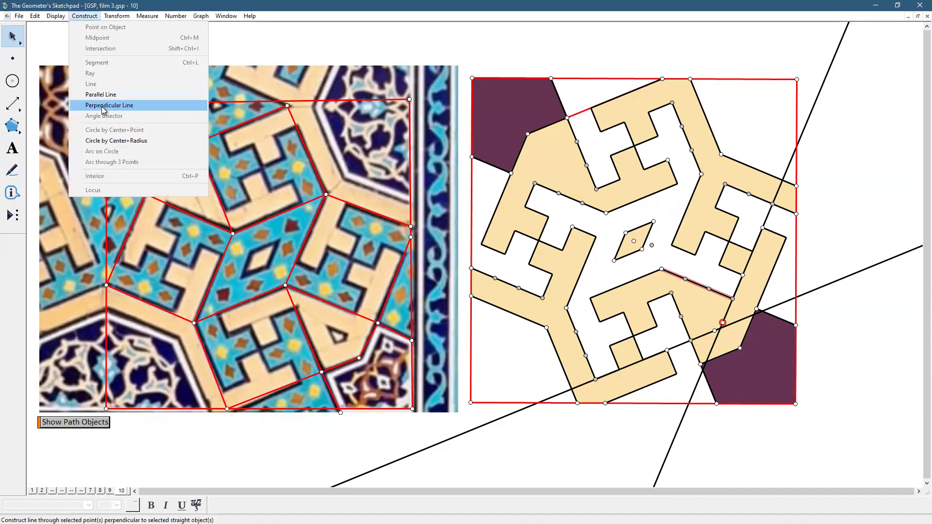
left_click(101, 93)
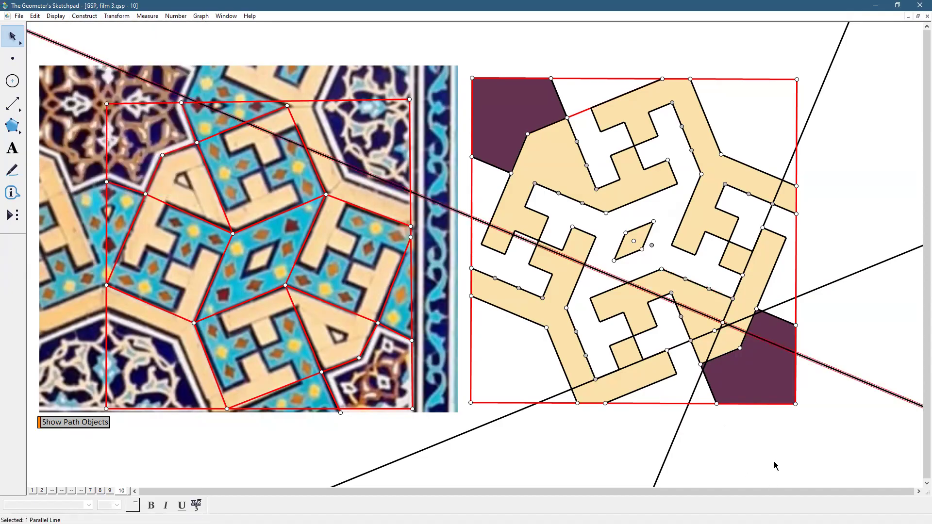
left_click(769, 447)
- Construct a line parallel to the tan area's left slanted edge through the point reflected across that edge
left_click(716, 330)
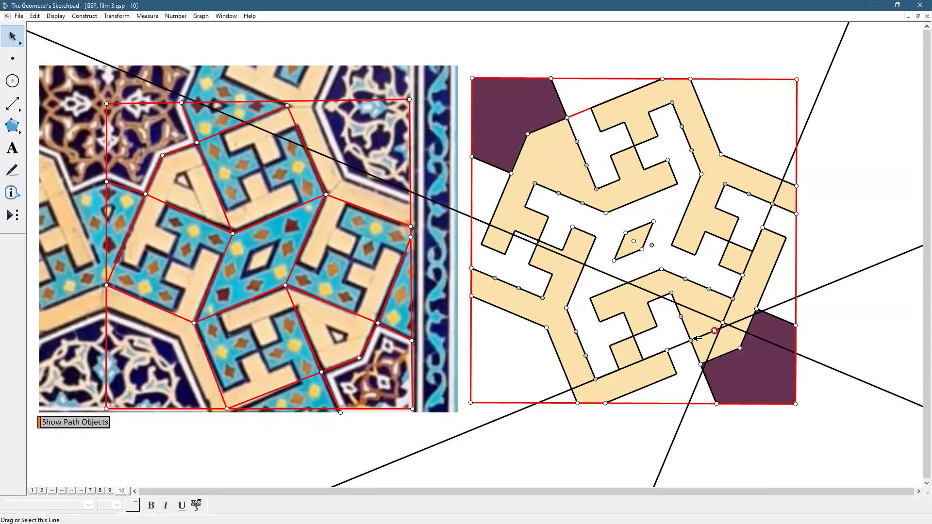
left_click(688, 333)
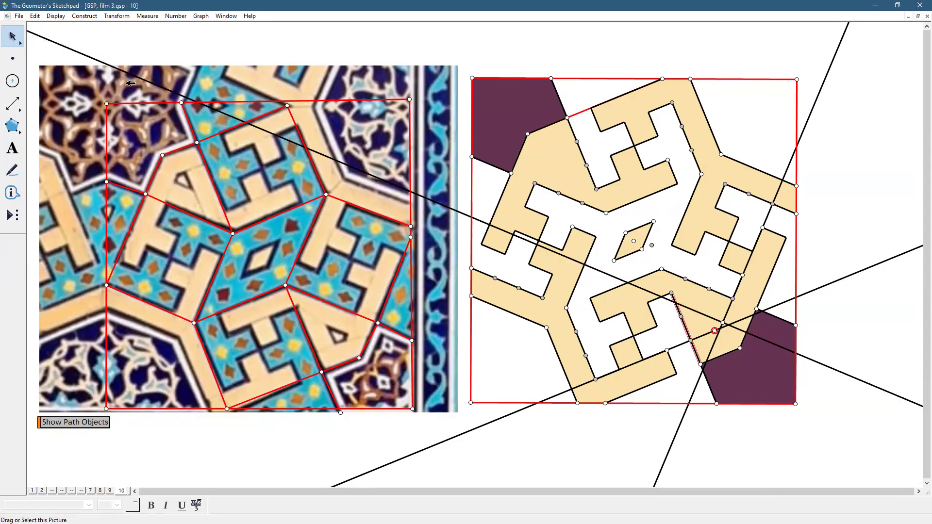
left_click(88, 18)
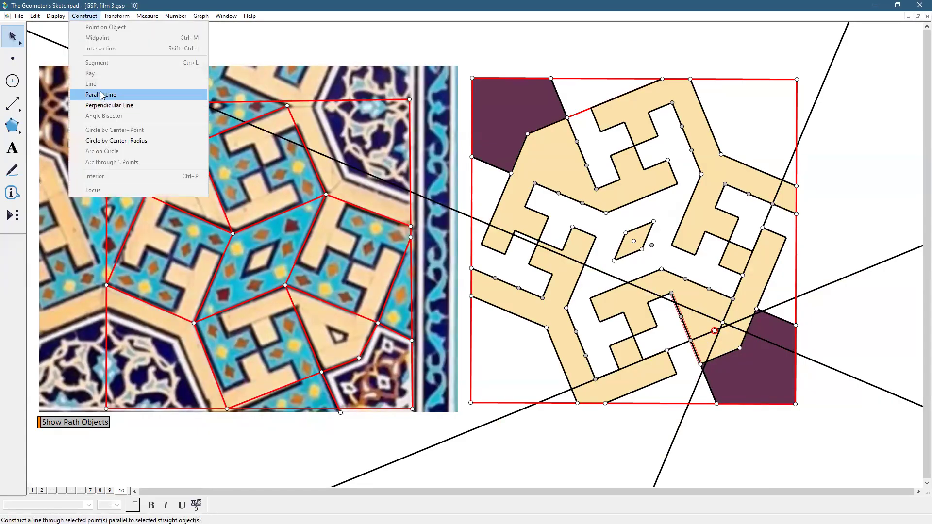
left_click(104, 95)
left_click(800, 424)
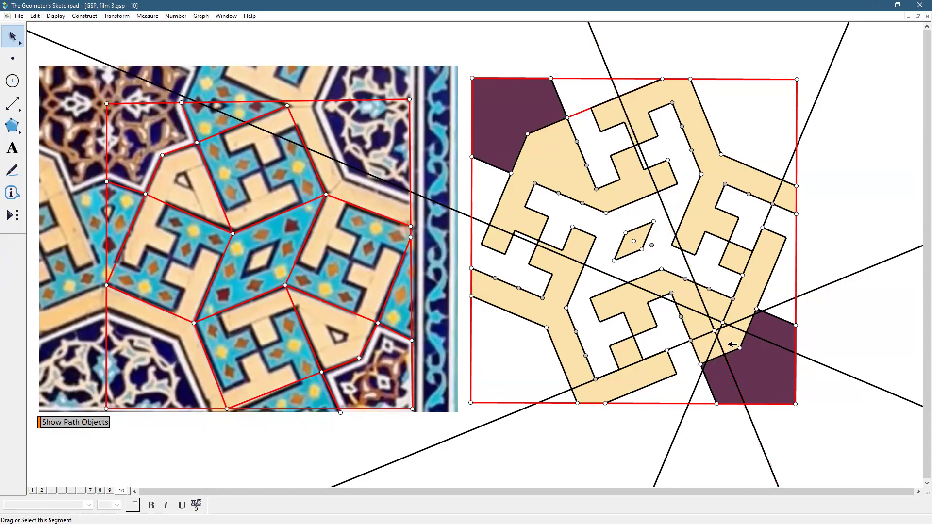
- Mark the two remaining intersection points of the construction lines that form the small quadrilateral in the lower-right tan area
left_click(709, 316)
left_click(720, 329)
left_click(820, 406)
- Hide the four black construction lines passing through the corners of the small quadrilateral
left_click_drag(846, 266, 856, 401)
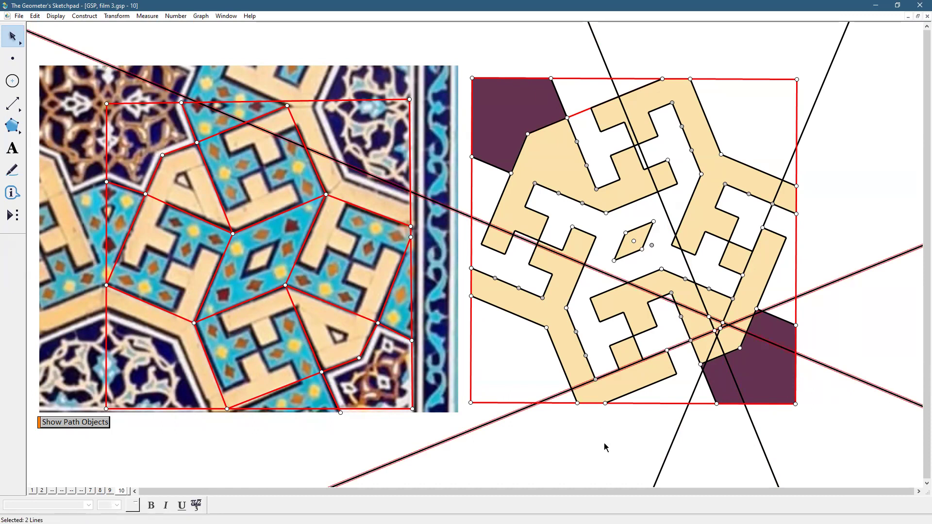
left_click(672, 444)
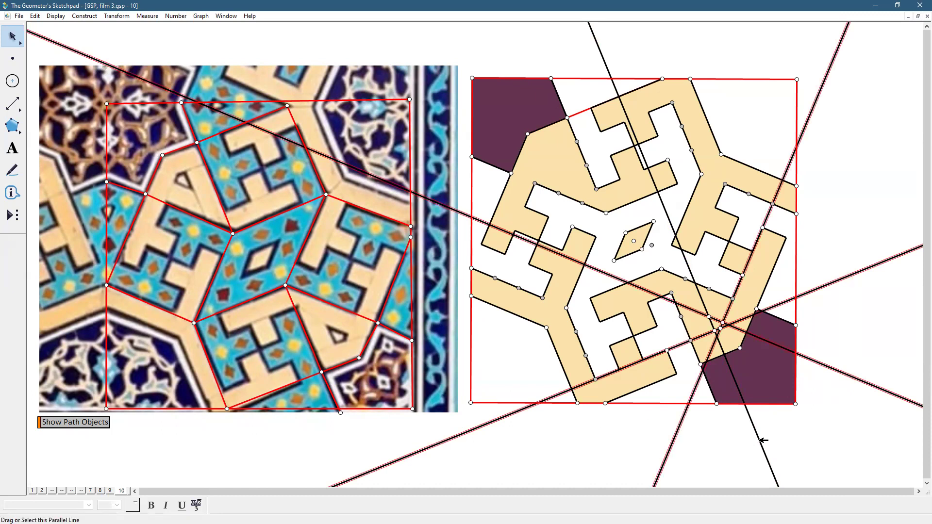
left_click(763, 440)
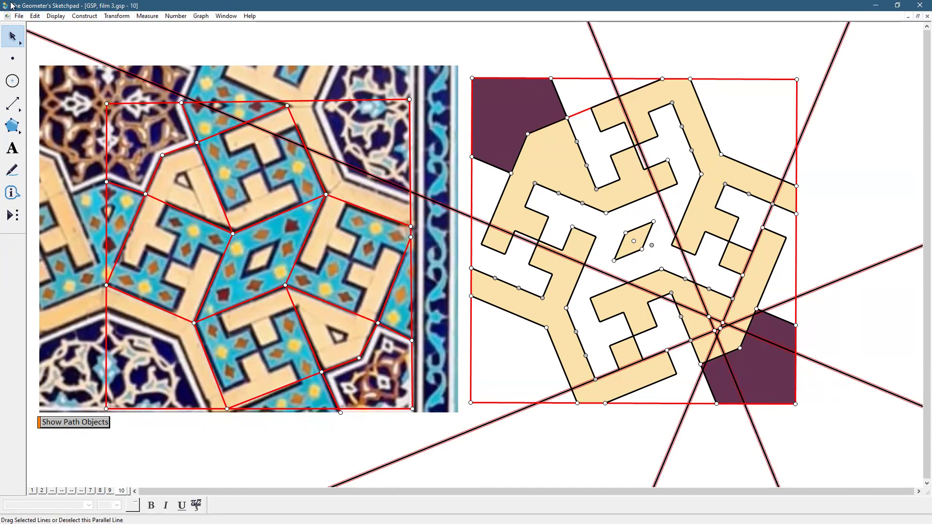
left_click(55, 16)
left_click(66, 73)
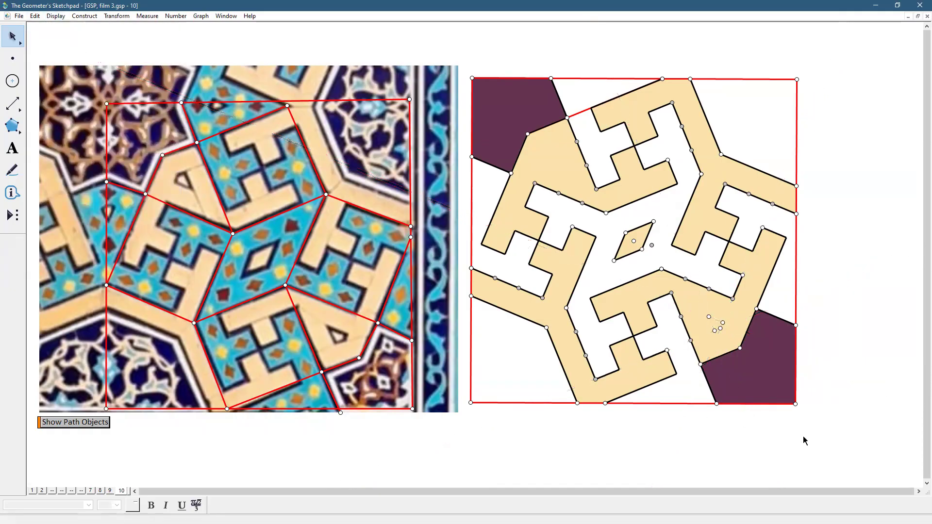
- Outline the small quadrilateral in the lower-right tan area with black segments joining its four corner points
left_click(17, 112)
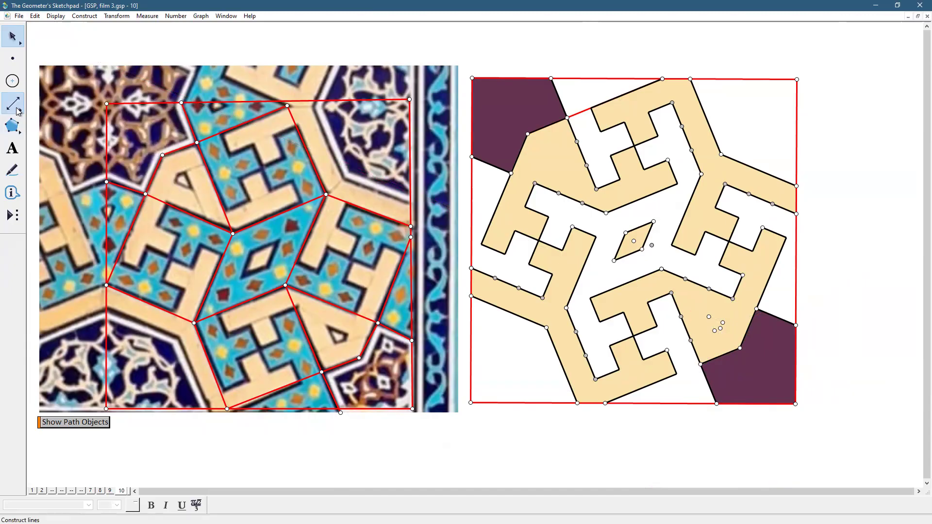
mouse_move(18, 109)
left_mouse_down()
mouse_move(43, 105)
mouse_move(32, 106)
left_mouse_up()
mouse_move(708, 317)
left_mouse_down()
mouse_move(714, 332)
mouse_move(708, 316)
left_mouse_up()
left_click(23, 42)
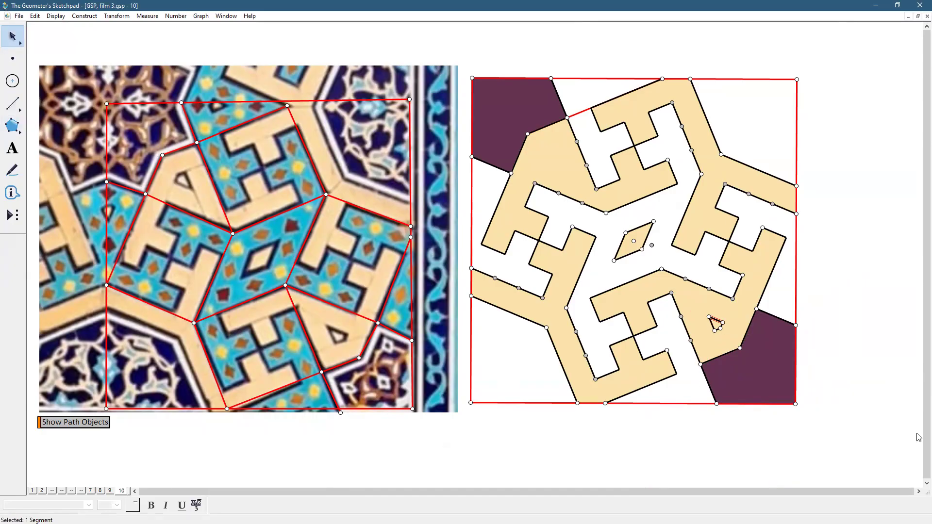
- Rotate the four corner points of the small lower-right quadrilateral by 180 degrees about the pattern's centre point
left_click(898, 425)
left_click(714, 331)
left_click(721, 328)
left_click(722, 322)
left_click(633, 241)
left_click(633, 241)
left_click(118, 18)
left_click(130, 106)
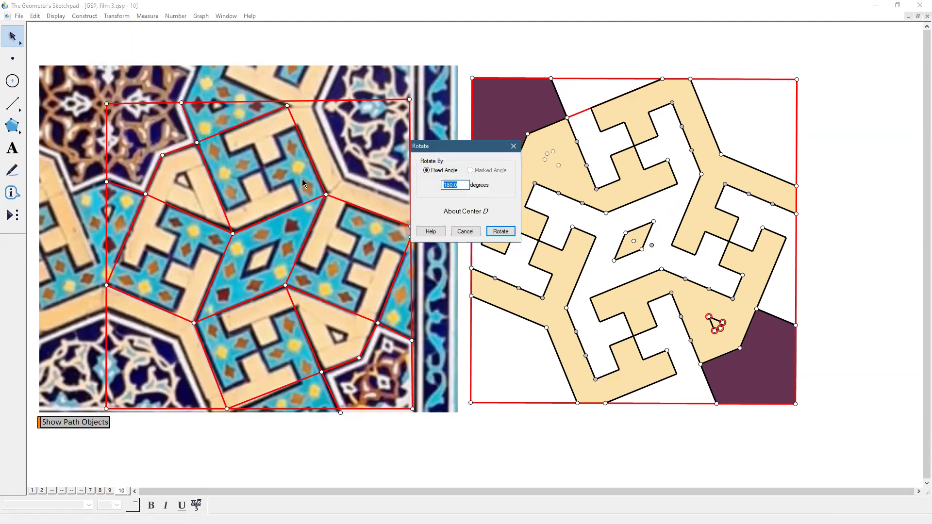
left_click(500, 232)
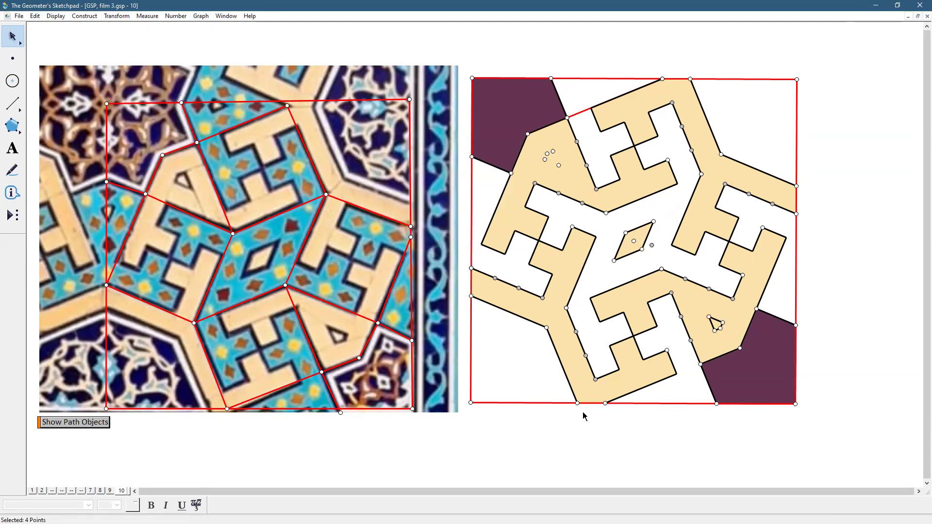
- Outline the small quadrilateral in the upper-left tan area with black segments joining its four rotated corner points
left_click(13, 103)
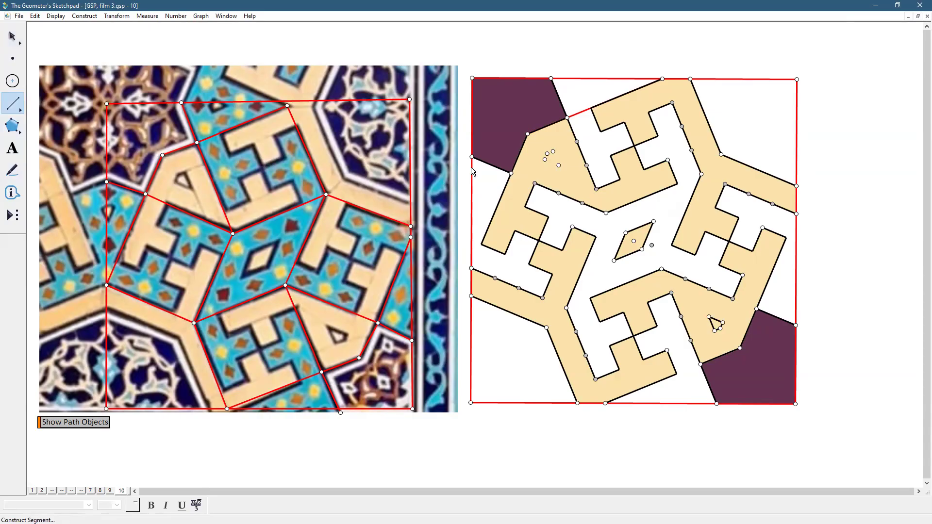
mouse_move(552, 152)
left_mouse_down()
mouse_move(558, 166)
mouse_move(544, 160)
left_mouse_up()
left_click_drag(545, 159, 556, 153)
left_click(12, 36)
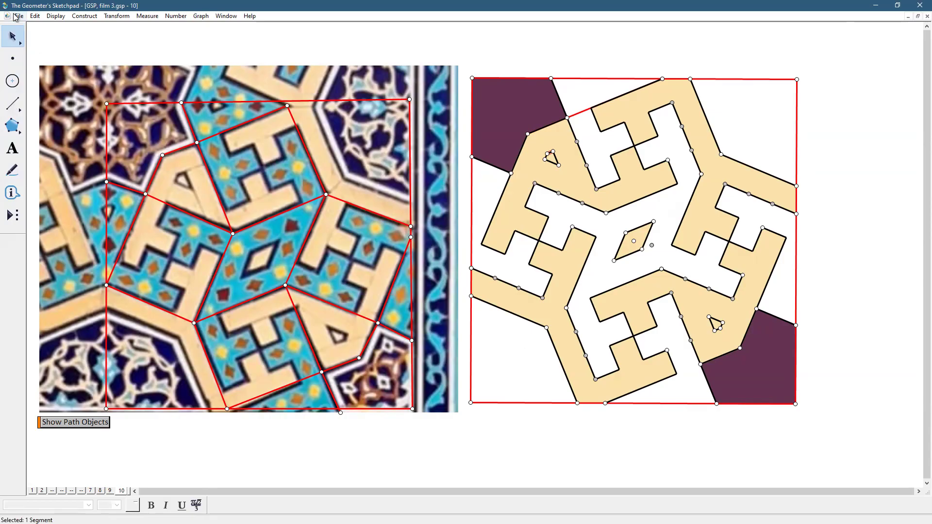
- Add a duplicate of page 10 to the document
left_click(15, 16)
left_click(41, 112)
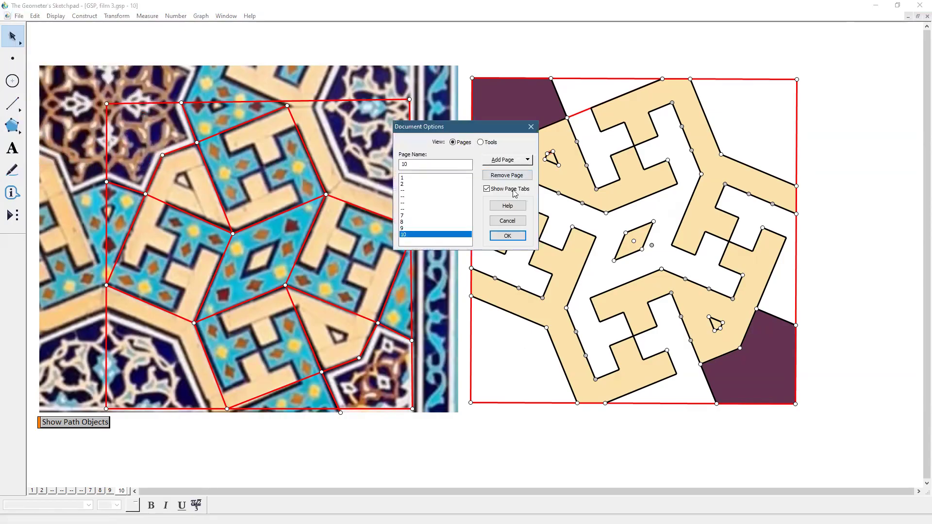
left_click(504, 160)
mouse_move(516, 186)
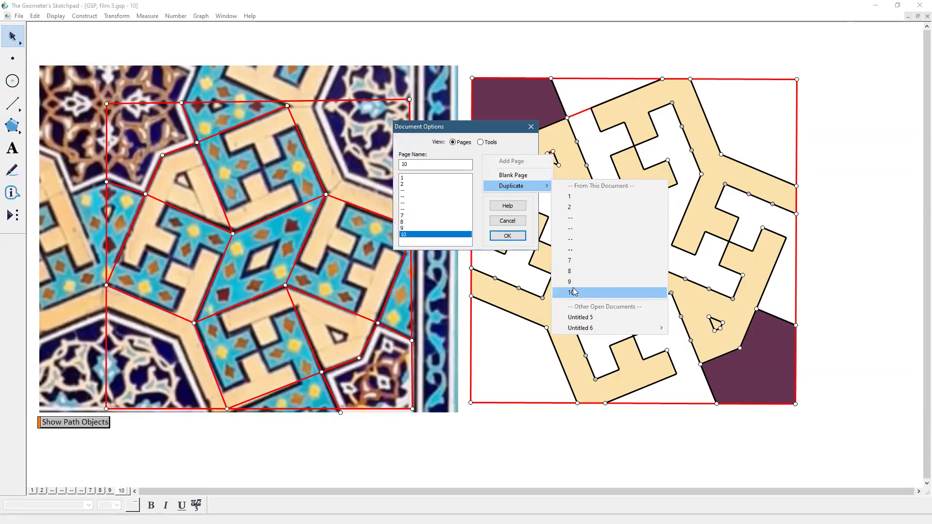
left_click(573, 292)
left_click(508, 236)
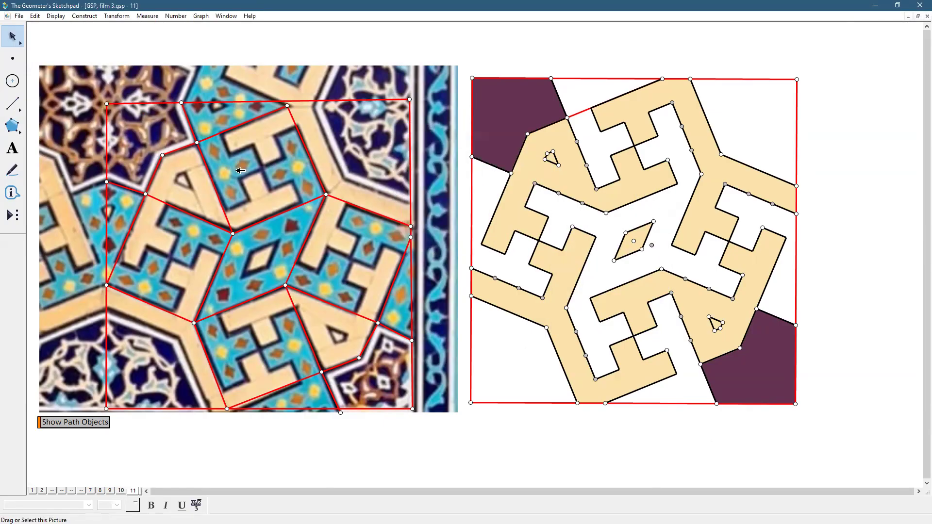
- Delete the tile photo together with all red segments and points of its overlay
left_click_drag(463, 114, 83, 367)
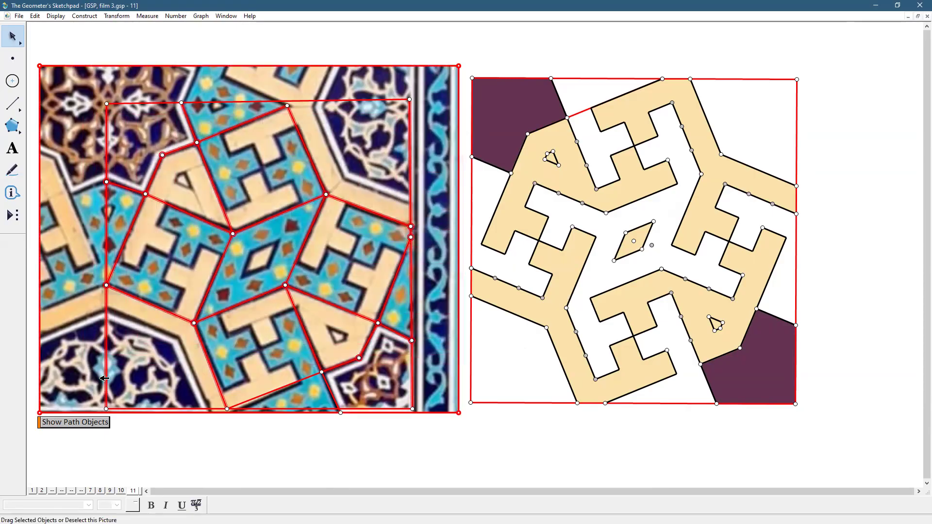
key("Delete")
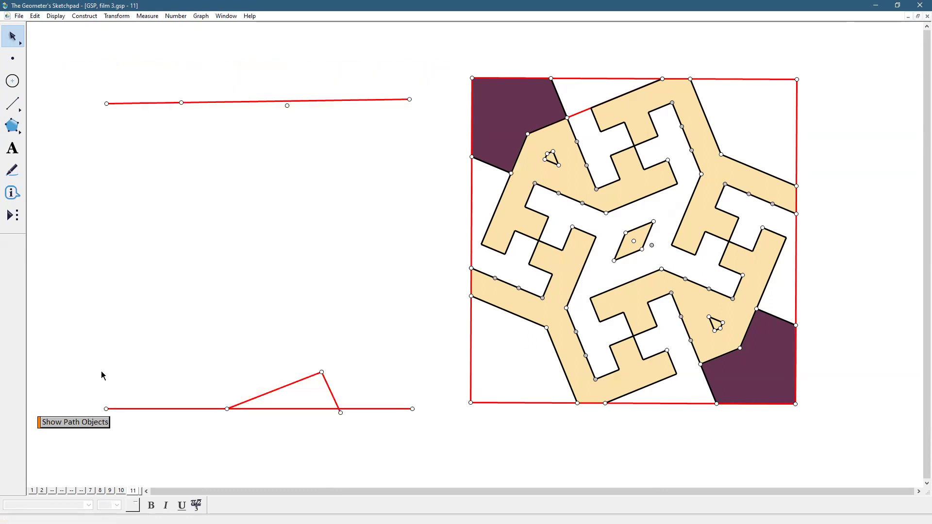
left_click_drag(432, 72, 132, 487)
key("Delete")
left_click_drag(76, 94, 147, 415)
key("Delete")
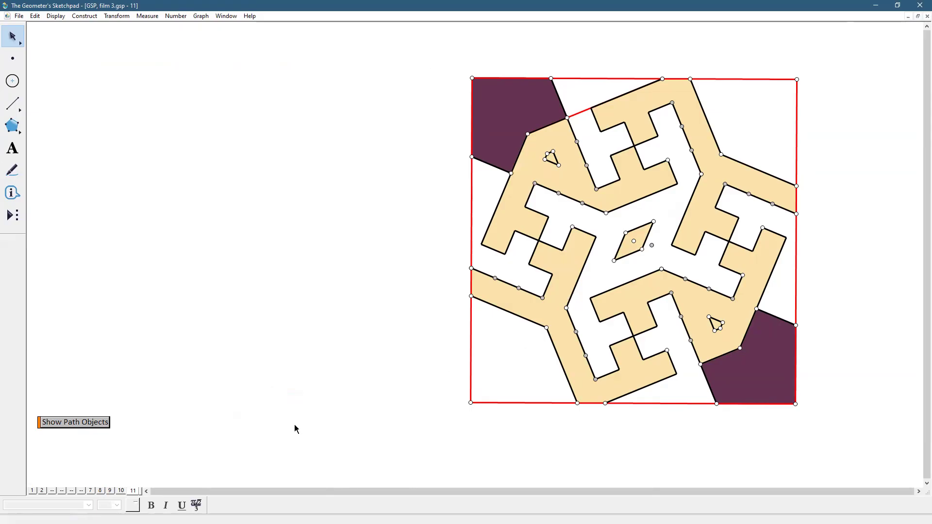
- Construct a filled quadrilateral in the pattern's empty lower-left corner using its four corner points
left_click(12, 126)
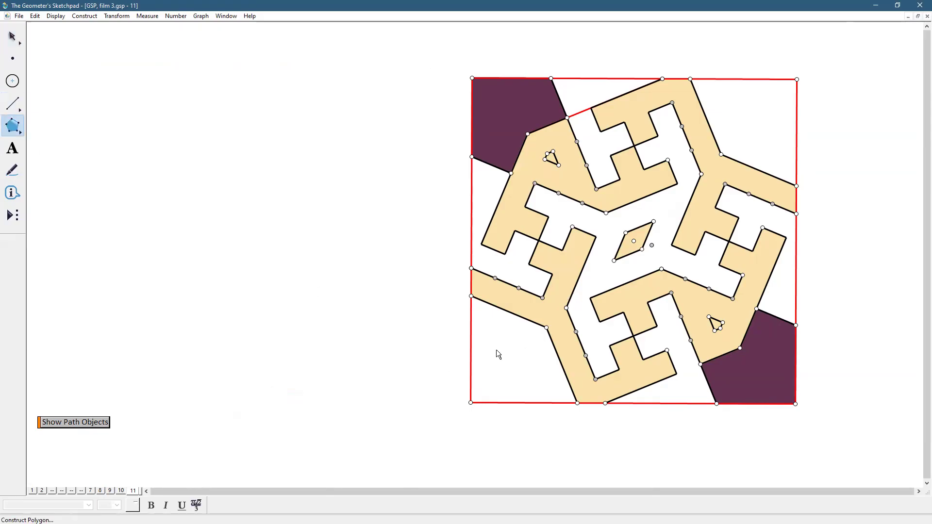
left_click(545, 328)
left_click(470, 295)
left_click(470, 402)
left_click(577, 403)
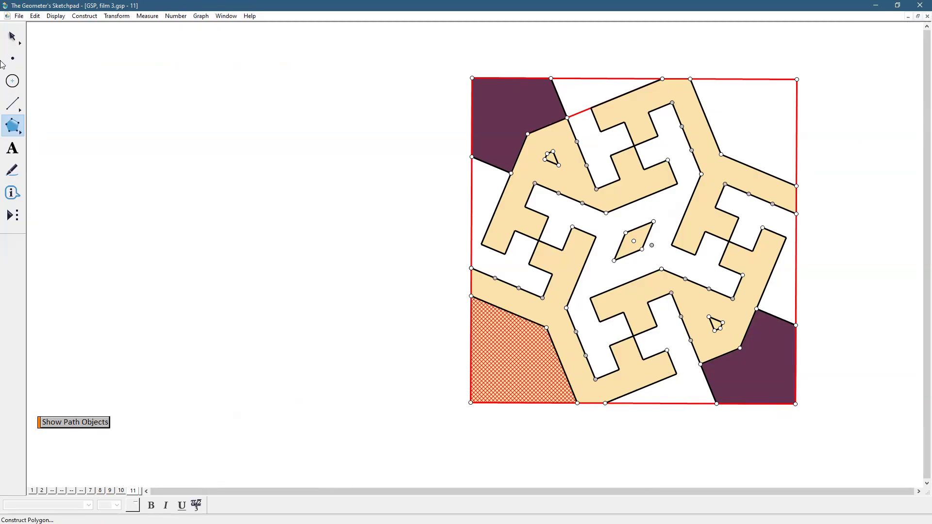
- Recolor the lower-left and lower-right corner polygons to a lighter purple with RGB 172, 91, 142
left_click(12, 36)
left_click(738, 377, "shift")
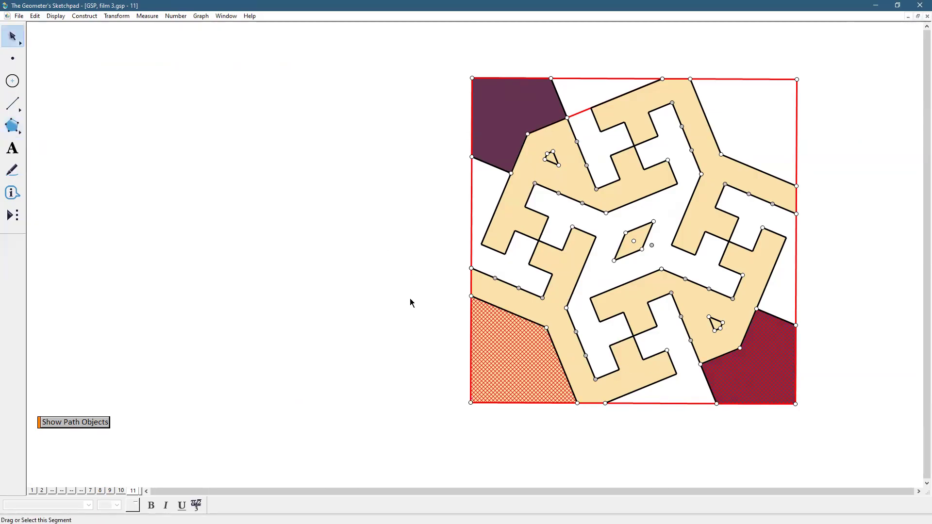
left_click(57, 16)
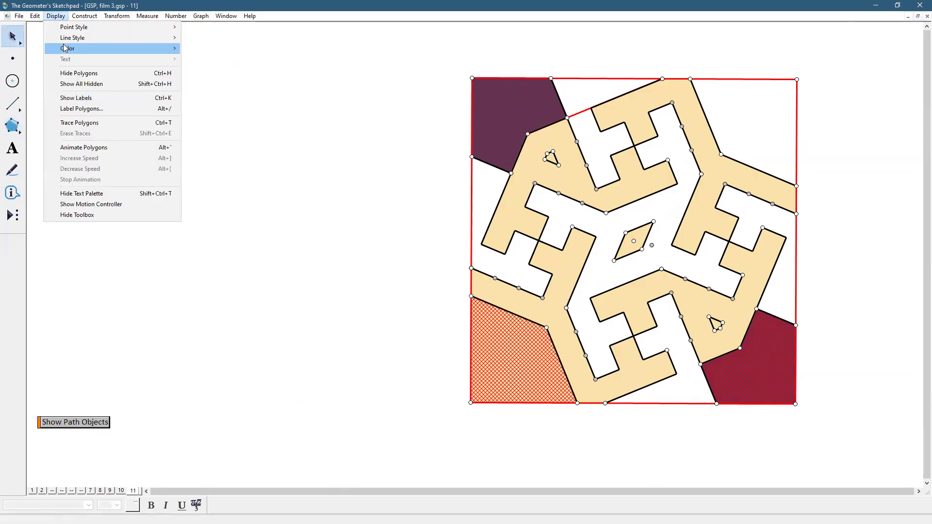
mouse_move(145, 49)
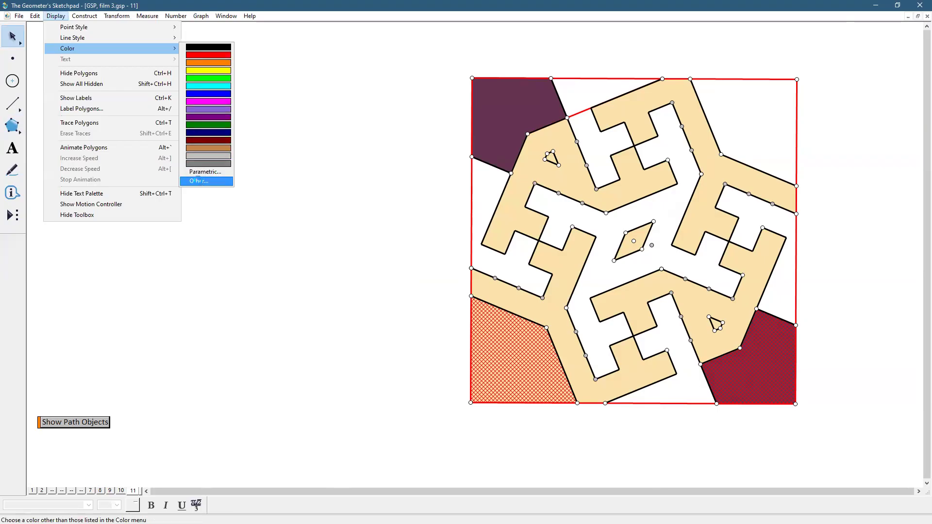
key("Return")
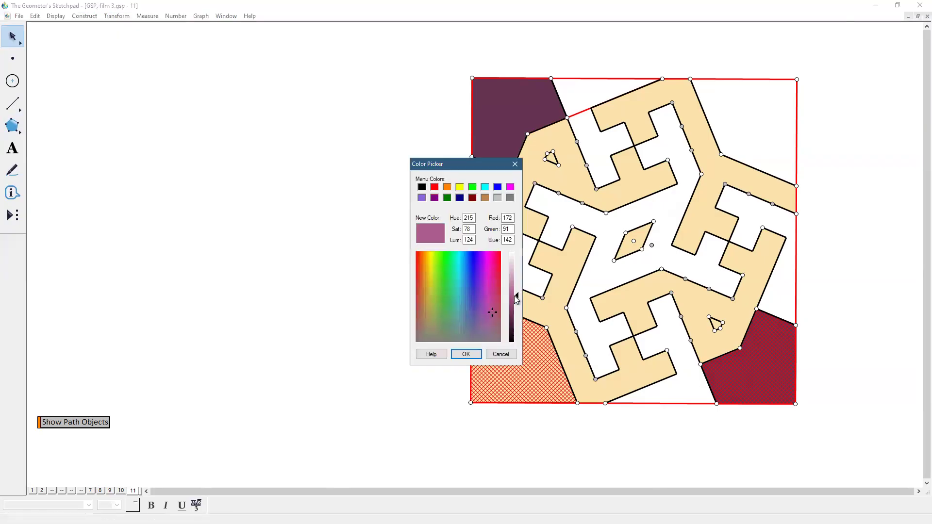
left_click(475, 355)
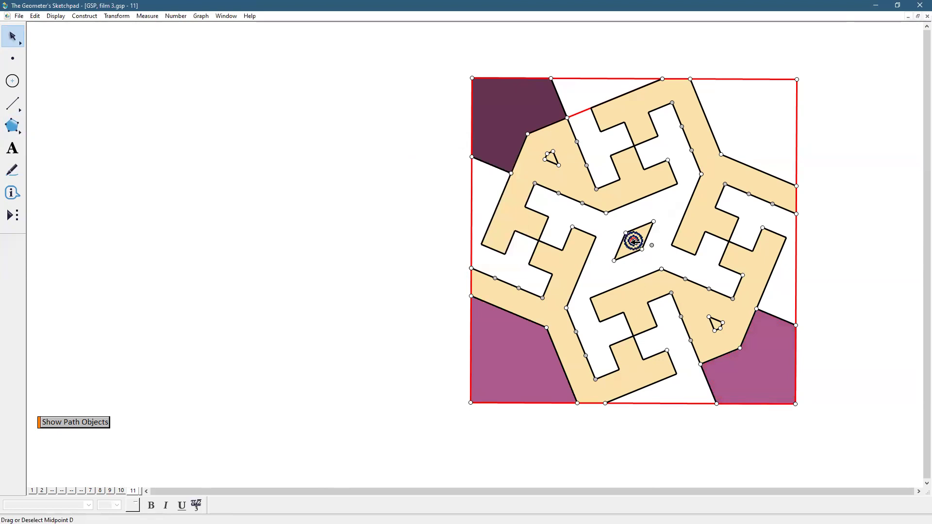
- Rotate the lower-left purple quadrilateral by 180 degrees about the centre to fill the upper-right corner
left_click(510, 350)
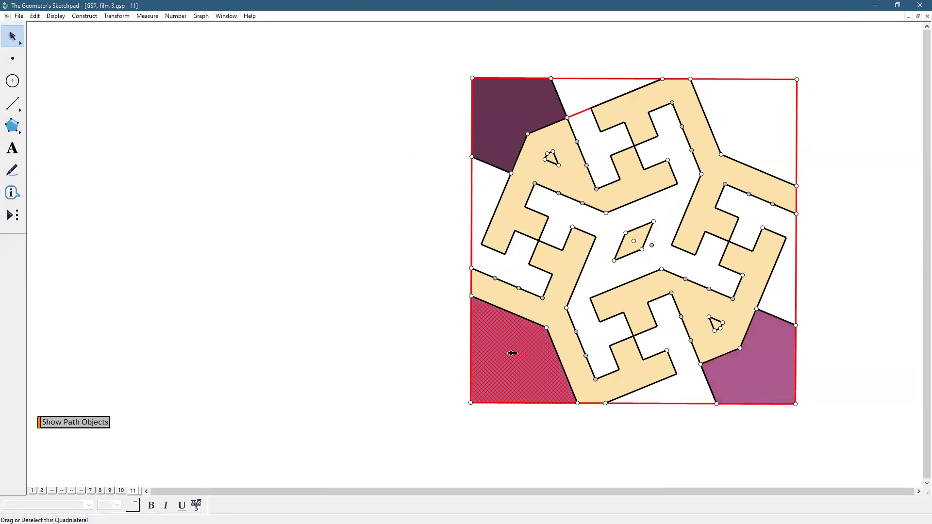
left_click(122, 17)
left_click(137, 103)
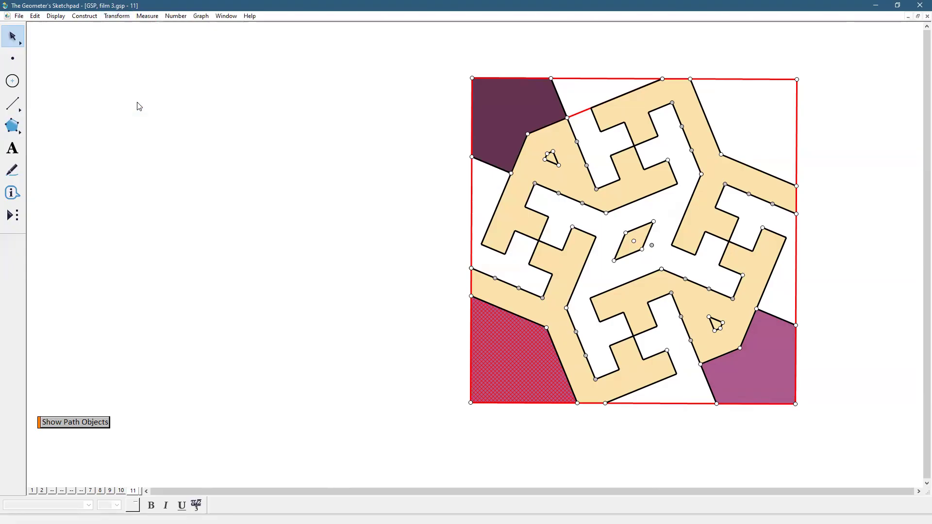
type("180")
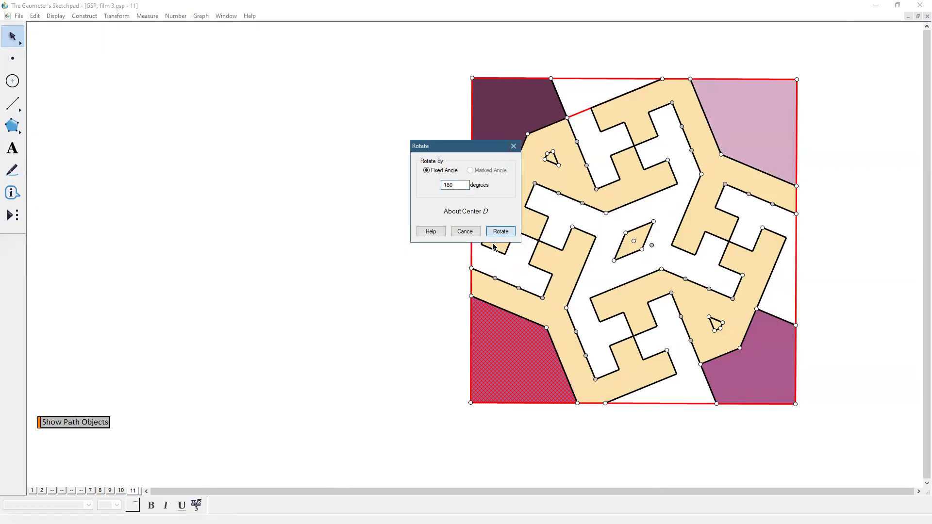
key("Return")
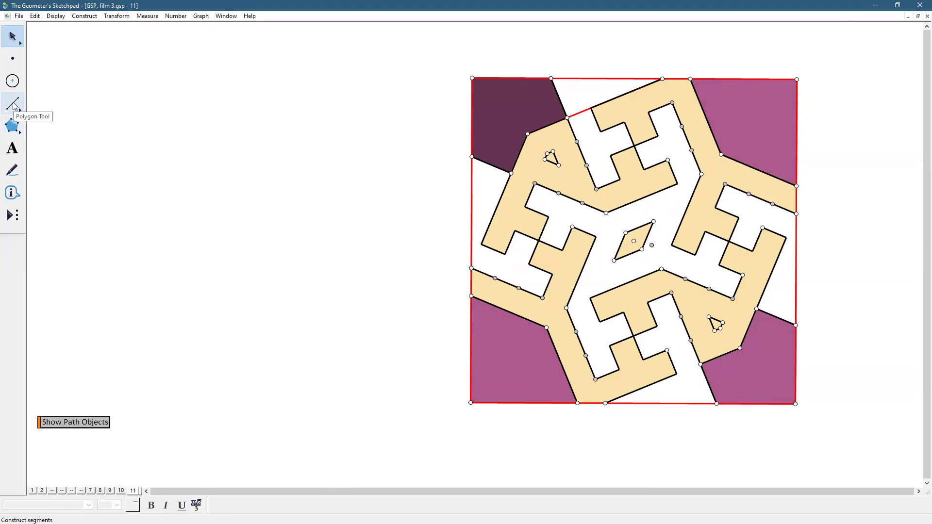
- Hide all points of the pattern except the square's two lower corner points
left_click(12, 59)
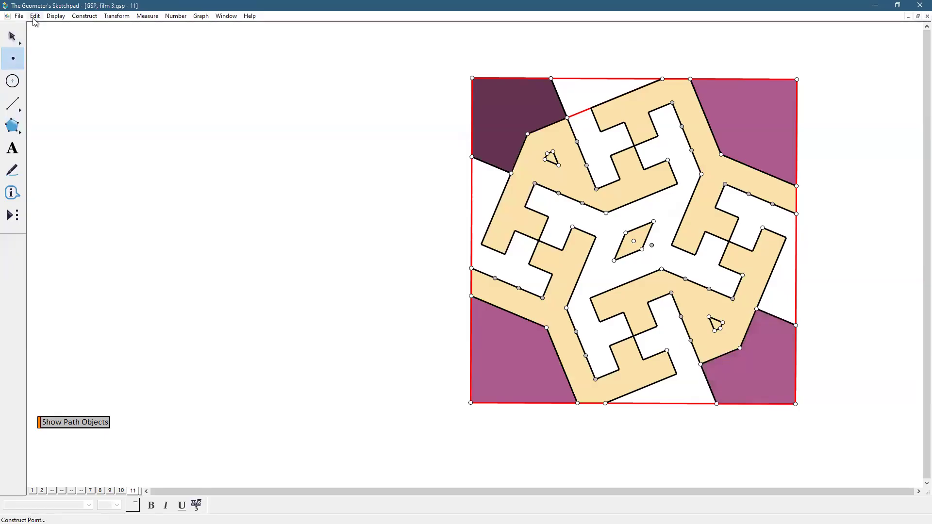
left_click(34, 16)
left_click(64, 107)
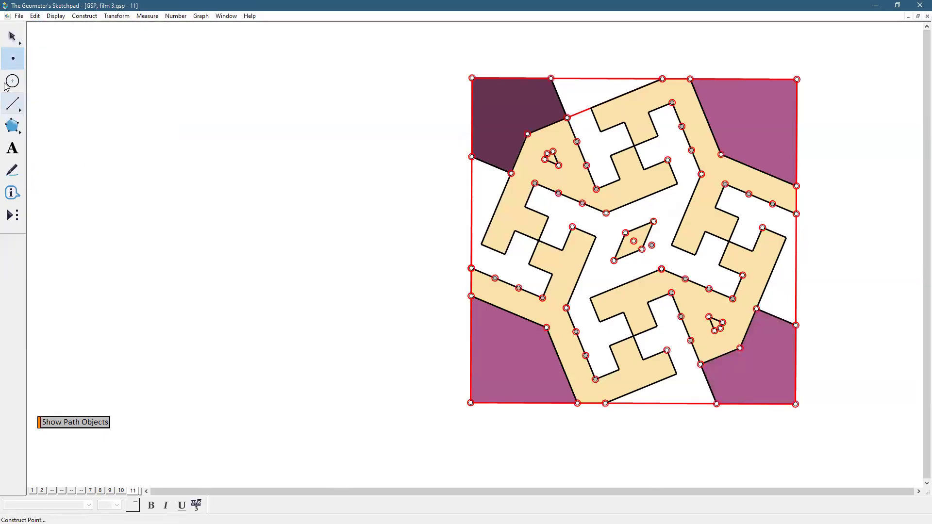
left_click(13, 37)
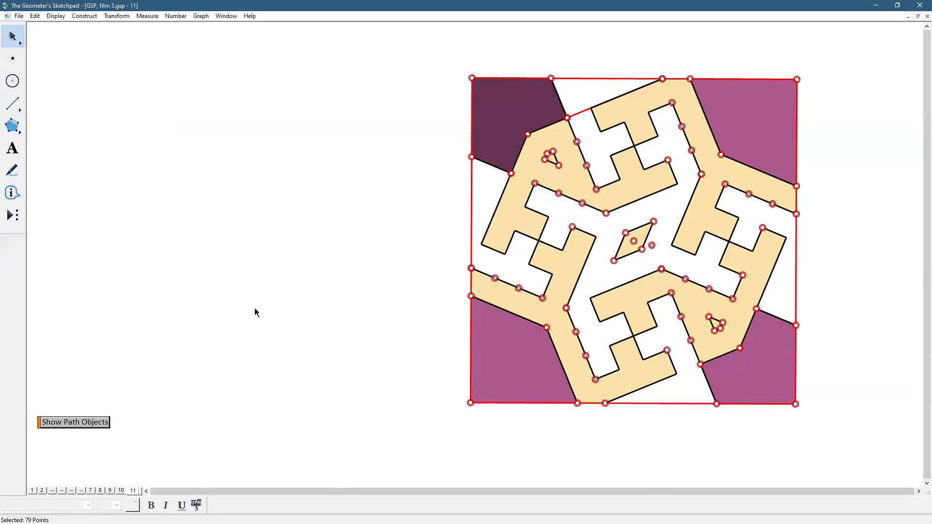
left_click(471, 402, "shift")
left_click(470, 402, "shift")
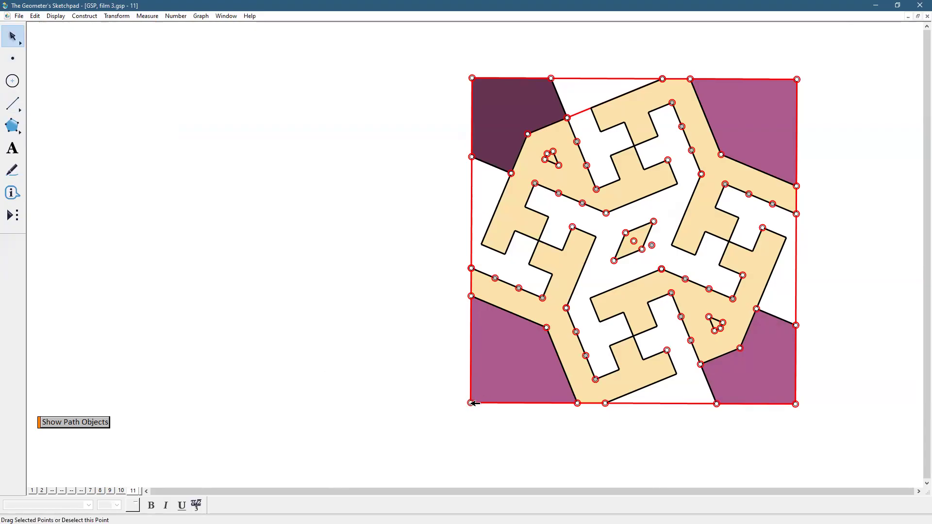
left_click(471, 402, "shift")
left_click(795, 404, "shift")
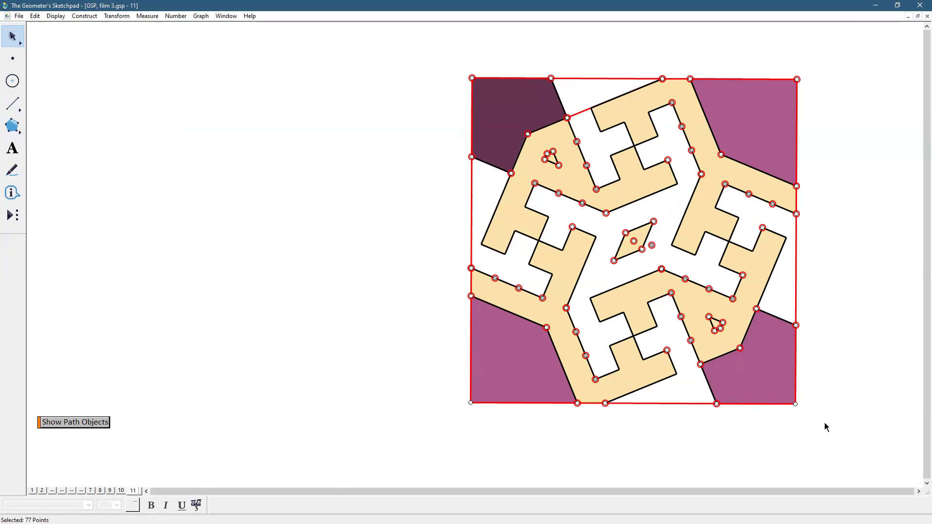
left_click(55, 16)
left_click(80, 74)
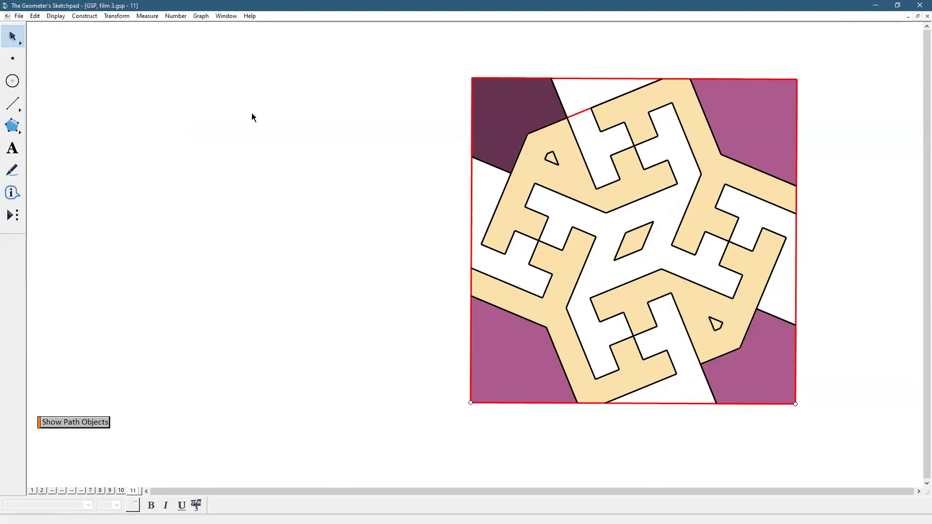
- Add a duplicate of page 11 to the document
left_click(19, 17)
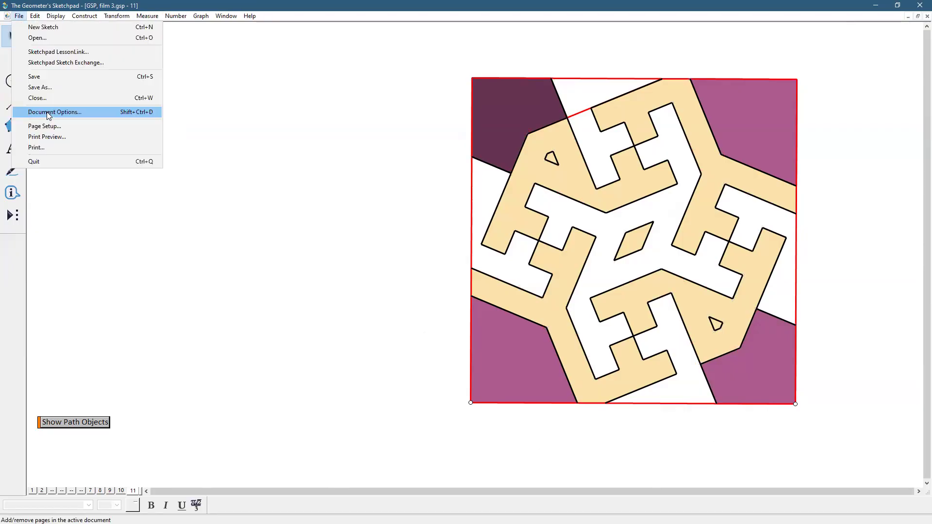
key("Return")
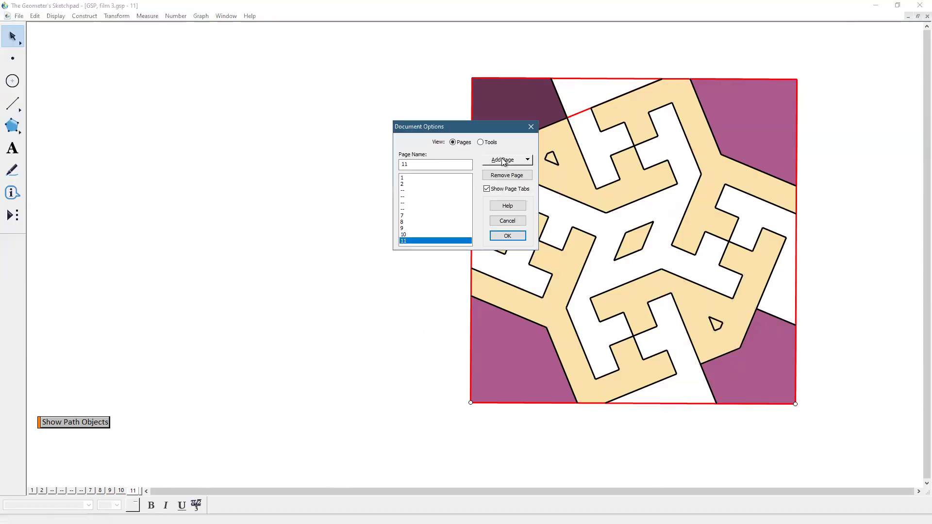
left_click(514, 161)
mouse_move(521, 187)
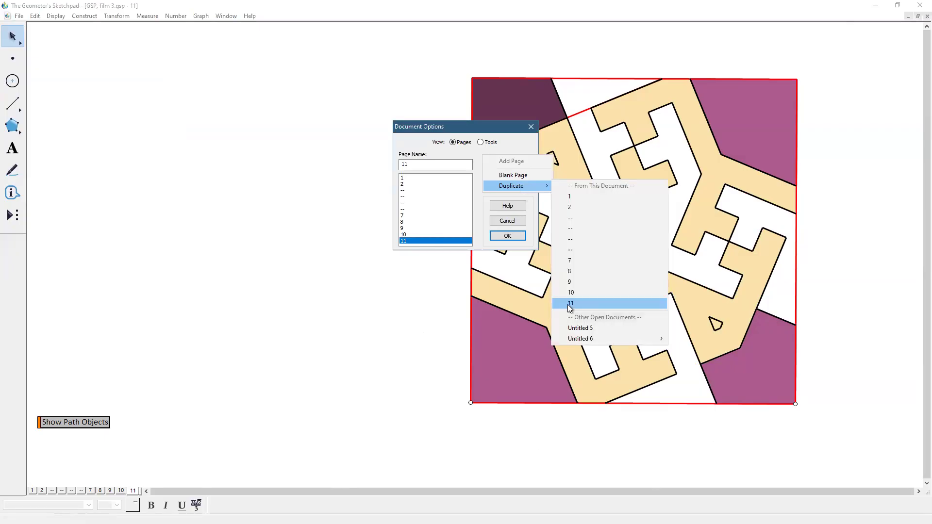
left_click(570, 305)
left_click(506, 236)
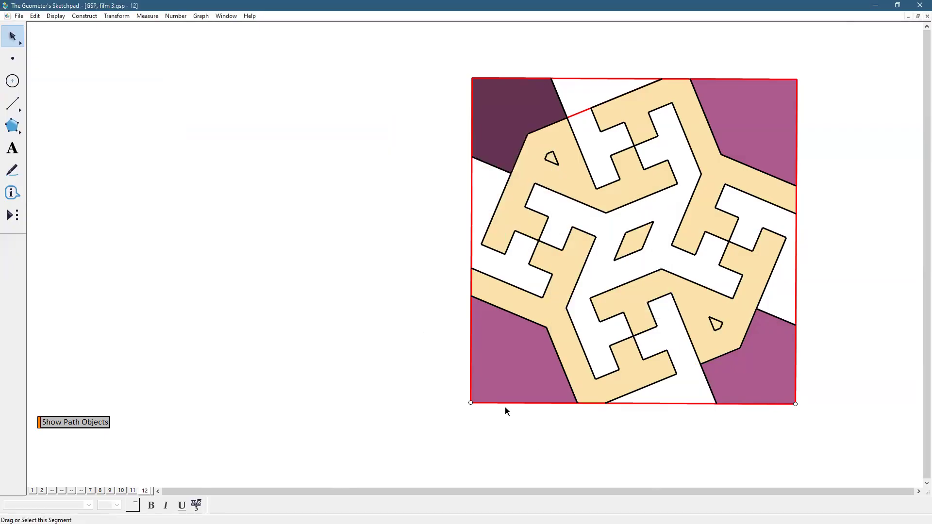
- Hide the Show Path Objects button and dilate the pattern about its lower-left corner to a bit under half its size
left_click_drag(271, 389, 8, 441)
key("ctrl+h")
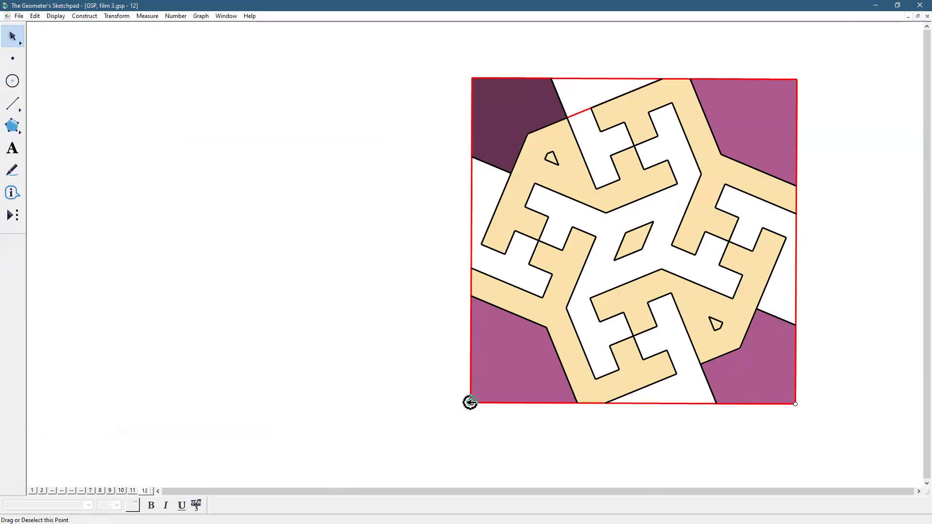
left_click_drag(13, 38, 81, 32)
left_click_drag(628, 241, 540, 333)
- Hide the leftover slanted red segment near the pattern's upper edge and the red segment along its left side
left_click(518, 279)
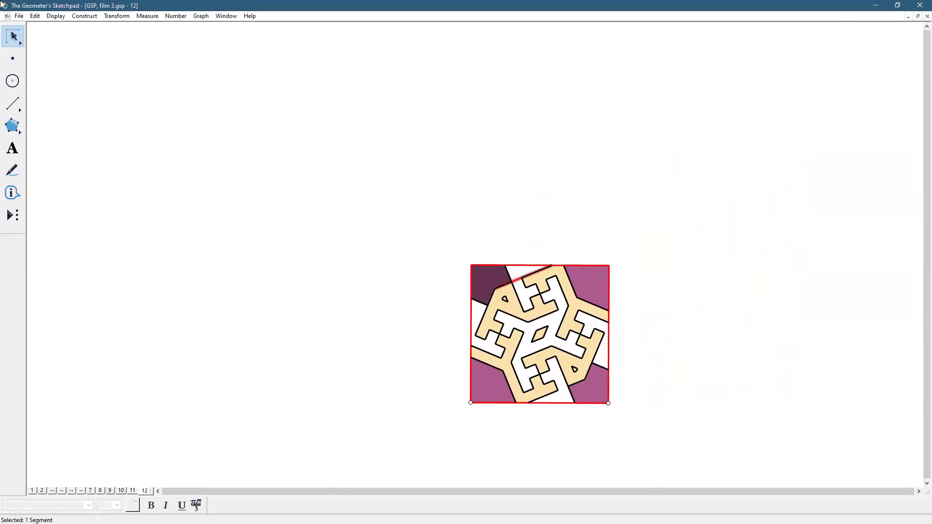
left_click(53, 17)
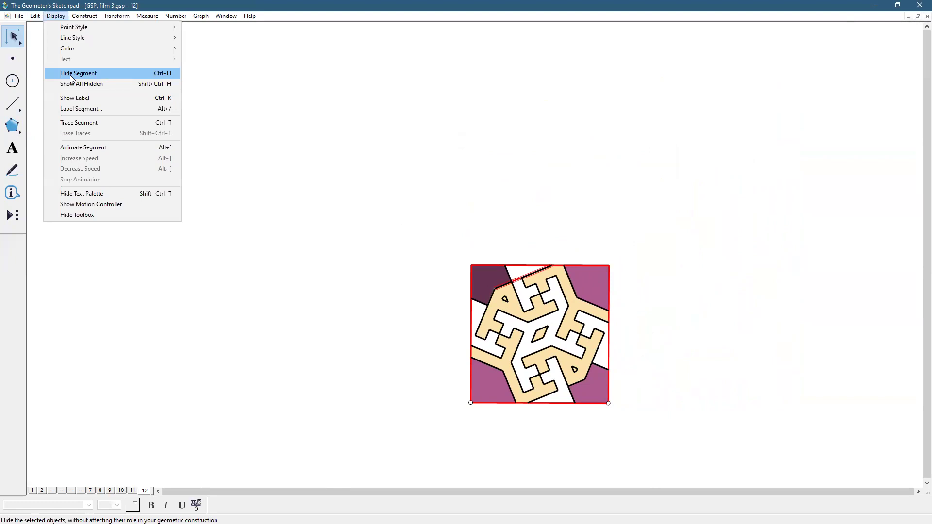
left_click(71, 73)
left_click(473, 329)
key("ctrl+h")
- Reflect the entire square tile across its left side
left_click_drag(668, 238, 475, 436)
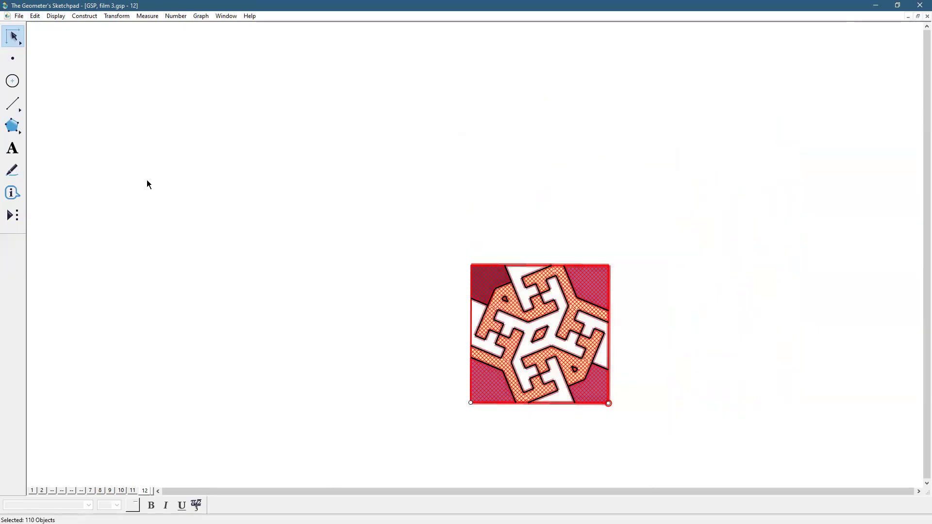
left_click(125, 16)
left_click(136, 127)
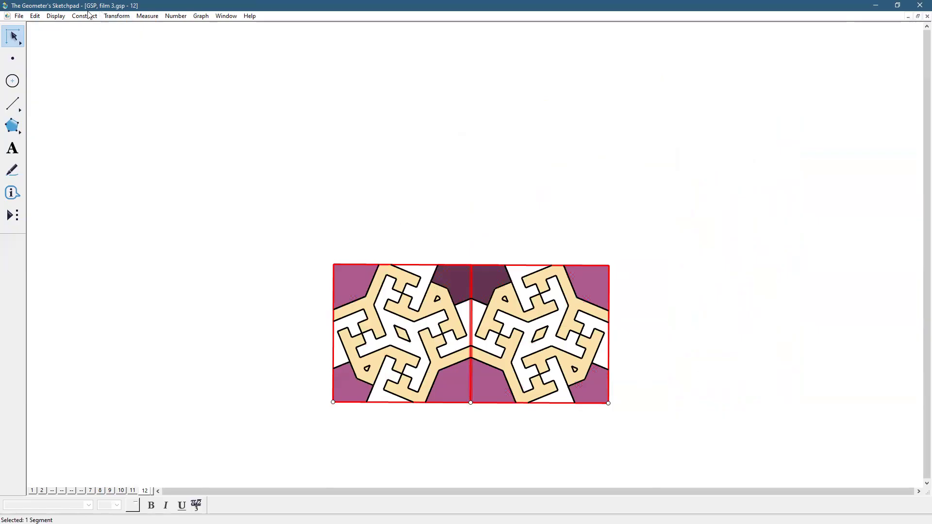
- Hide the red segment between the two mirrored tiles and the two red segments along their upper edge
left_click(56, 16)
left_click(93, 73)
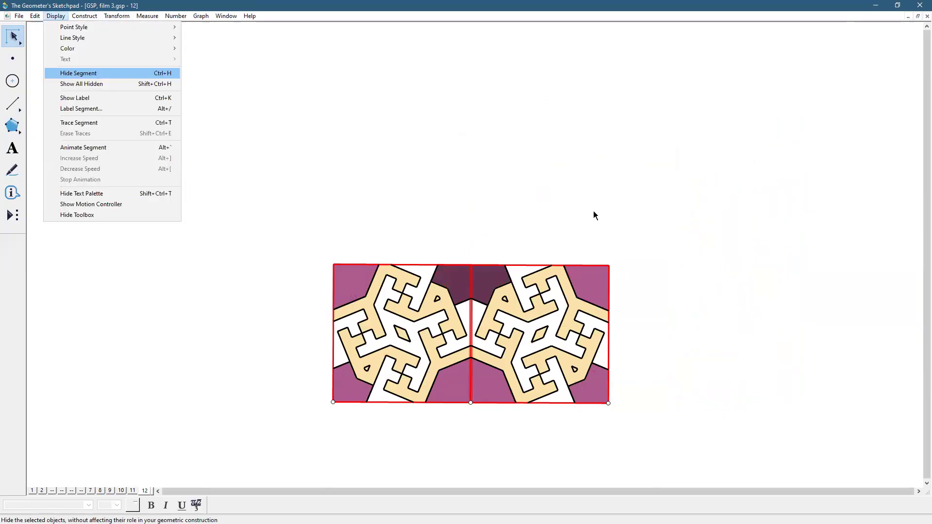
left_click(530, 263)
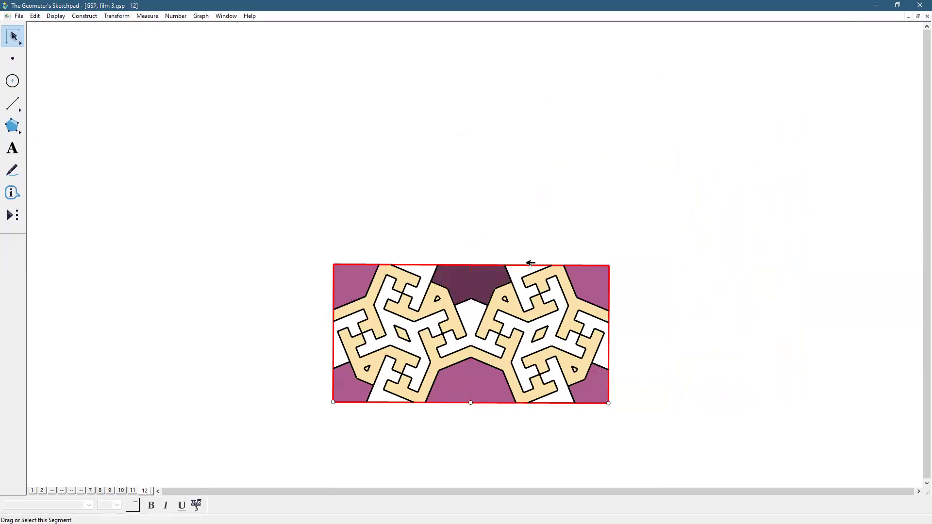
left_click(389, 265)
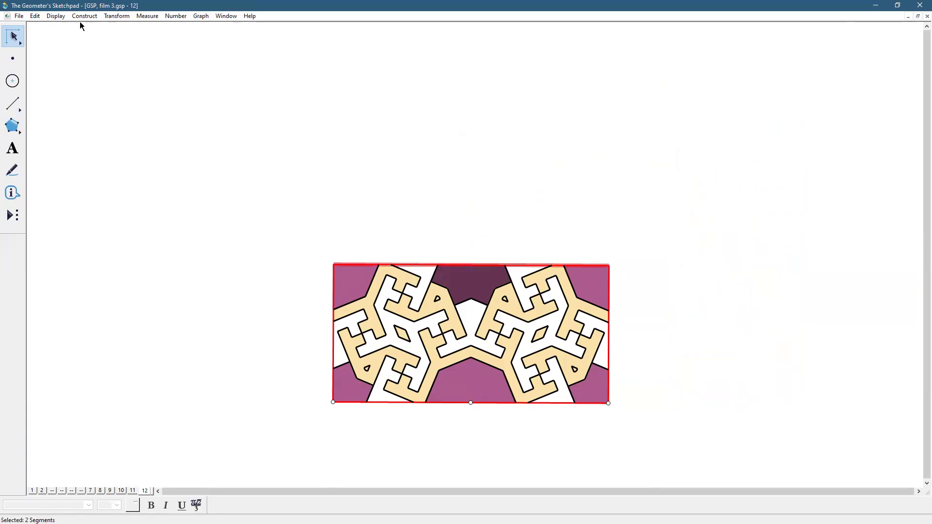
left_click(56, 17)
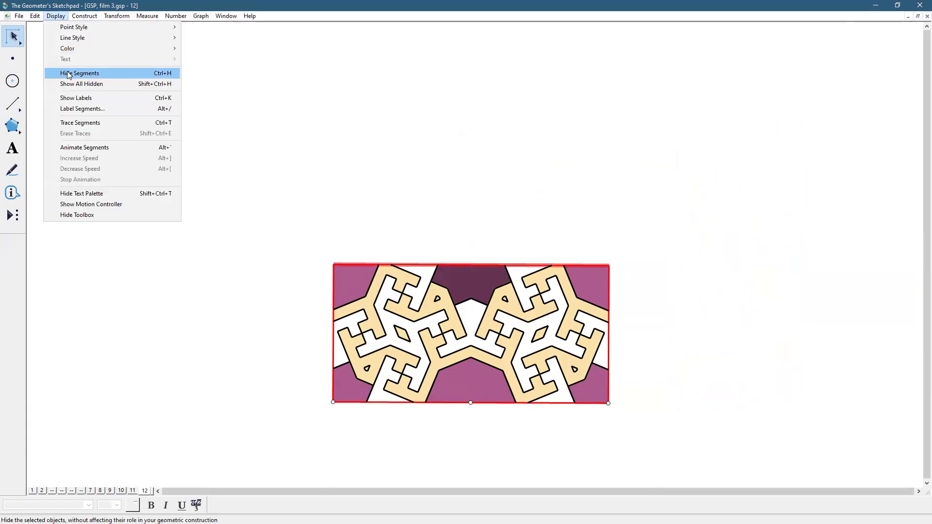
left_click(68, 74)
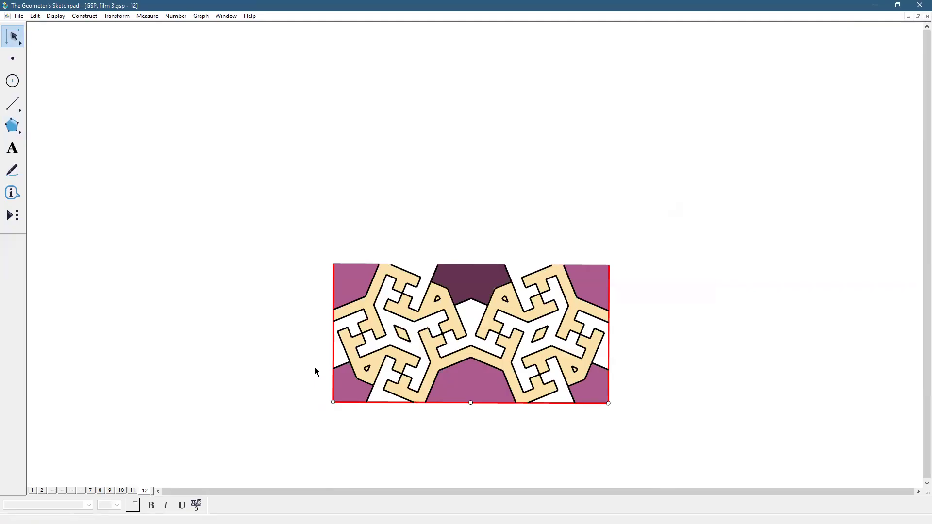
- Reflect the whole two-tile strip across its upper edge to form a four-tile block
mouse_move(305, 253)
left_mouse_down()
mouse_move(584, 451)
mouse_move(628, 447)
left_mouse_up()
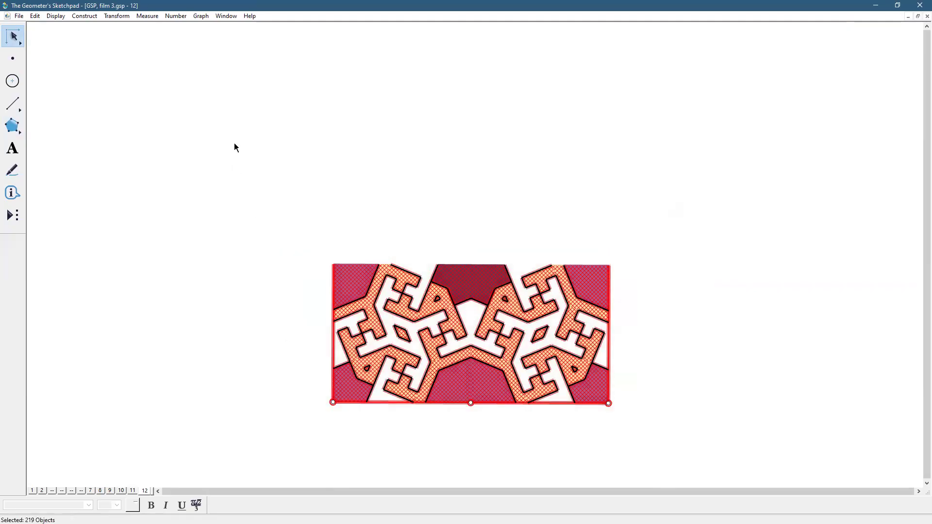
left_click(130, 18)
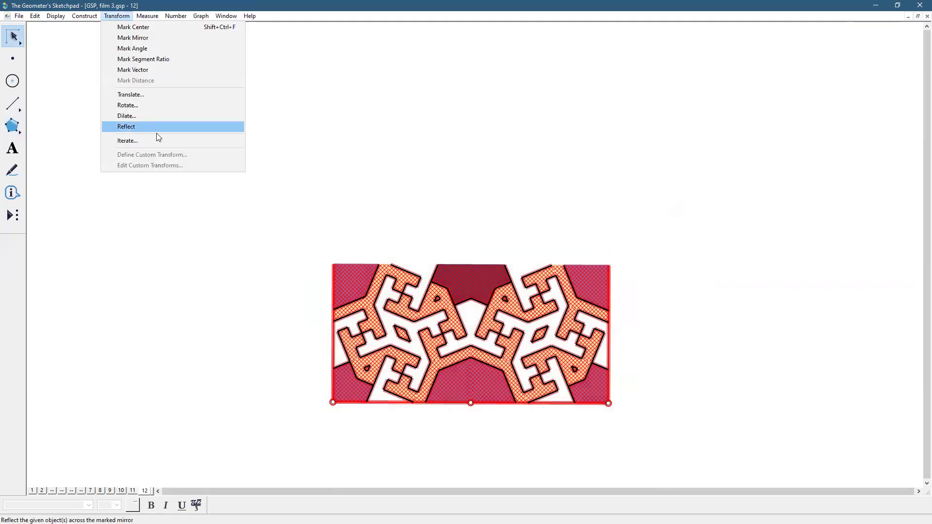
left_click(156, 129)
left_click(708, 297)
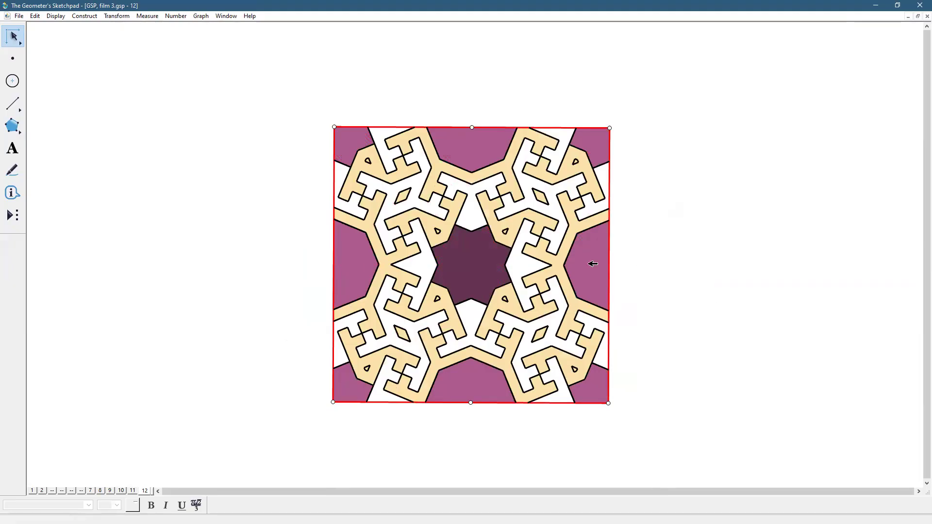
- Construct a filled quadrilateral through the four outer corner points of the four-tile block
left_click(12, 126)
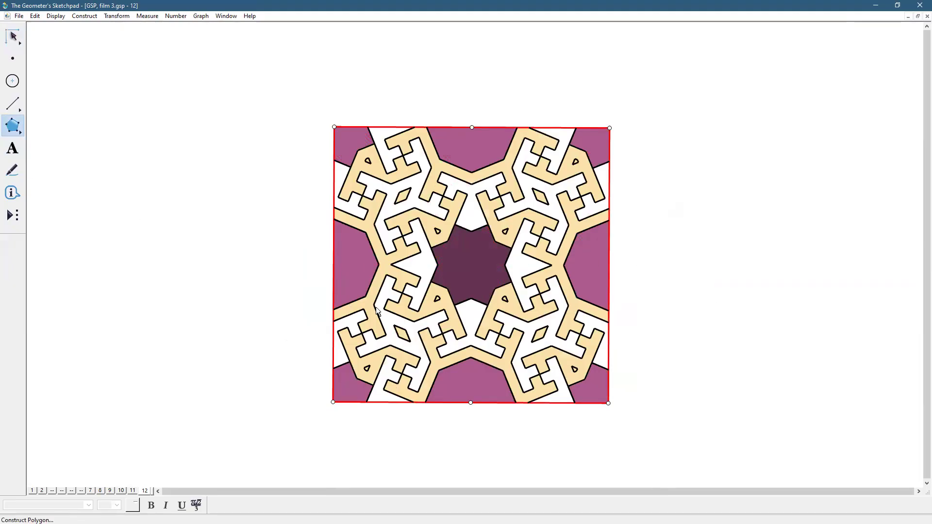
left_click(607, 403)
left_click(610, 129)
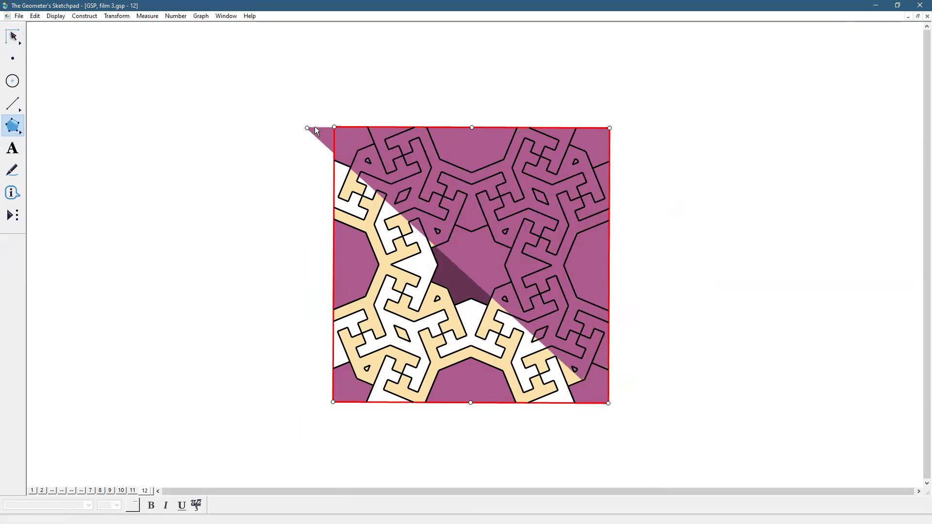
left_click(334, 127)
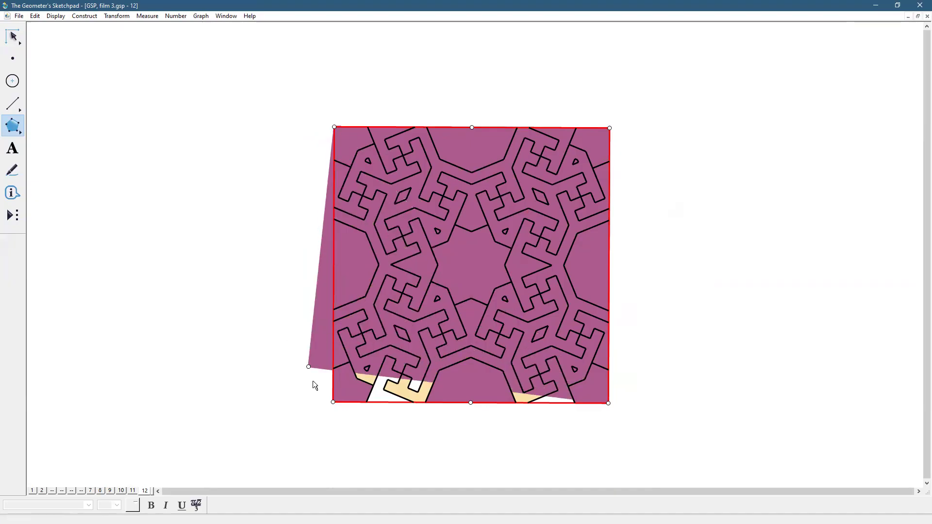
left_click(333, 402)
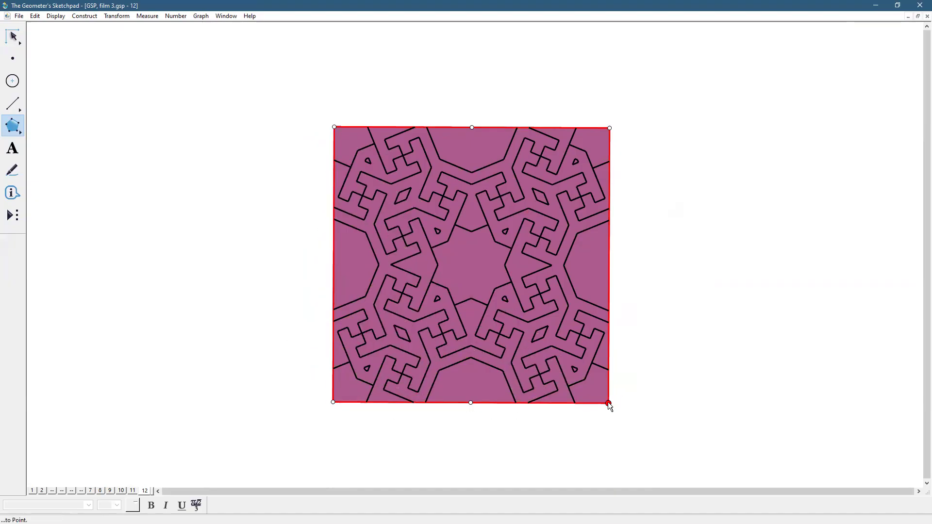
left_click(608, 403)
left_click(13, 36)
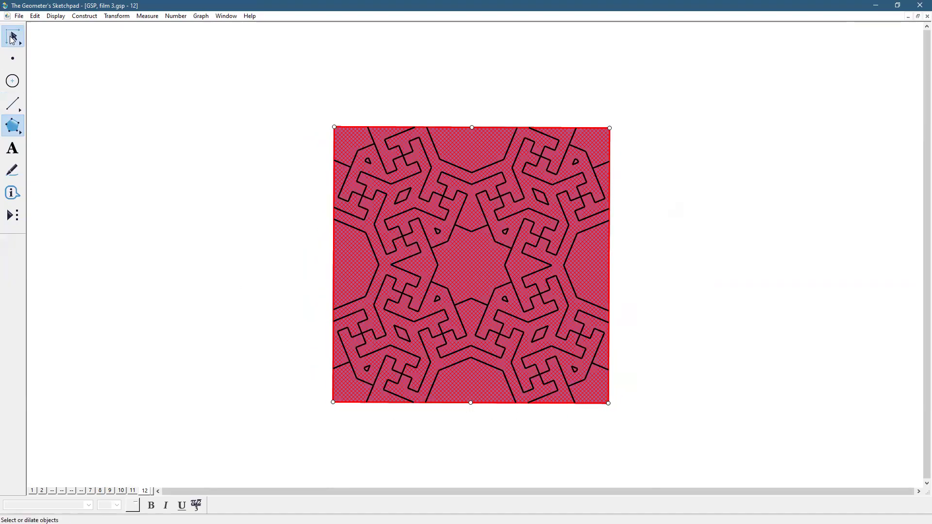
left_click(58, 73)
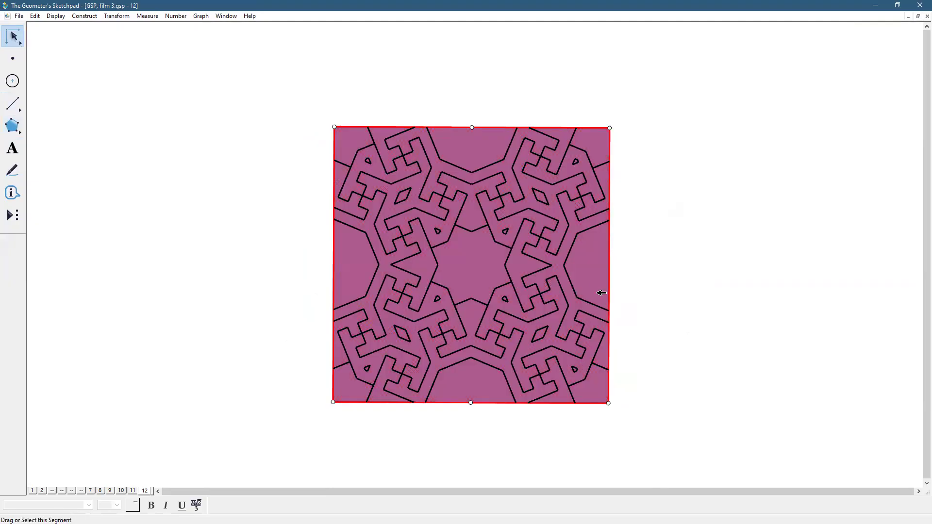
- Recolor the large quadrilateral green with hue 56, saturation 133 and luminance 100
left_click(591, 266)
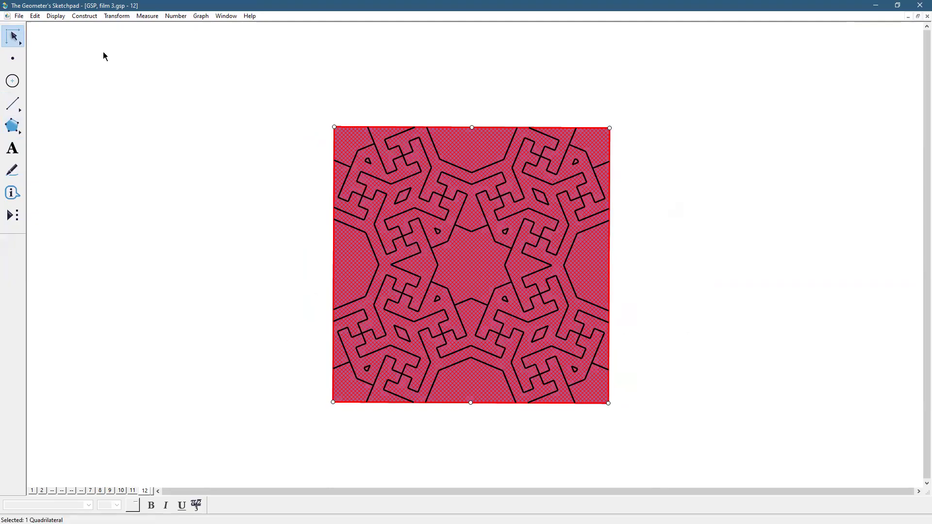
left_click(63, 18)
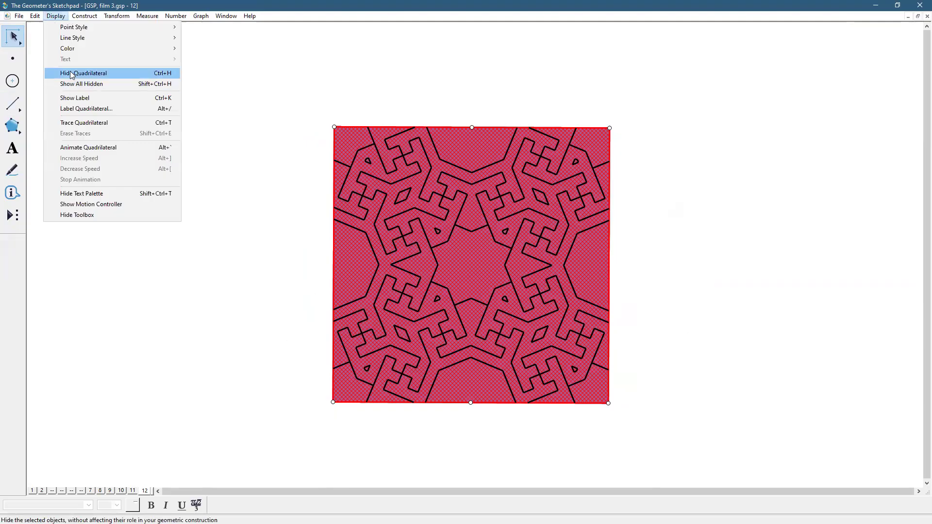
mouse_move(75, 50)
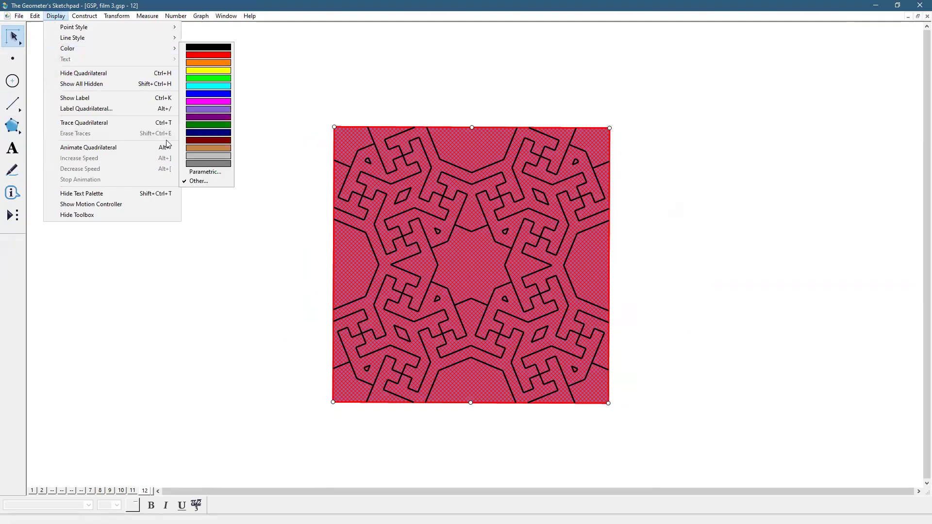
mouse_move(107, 55)
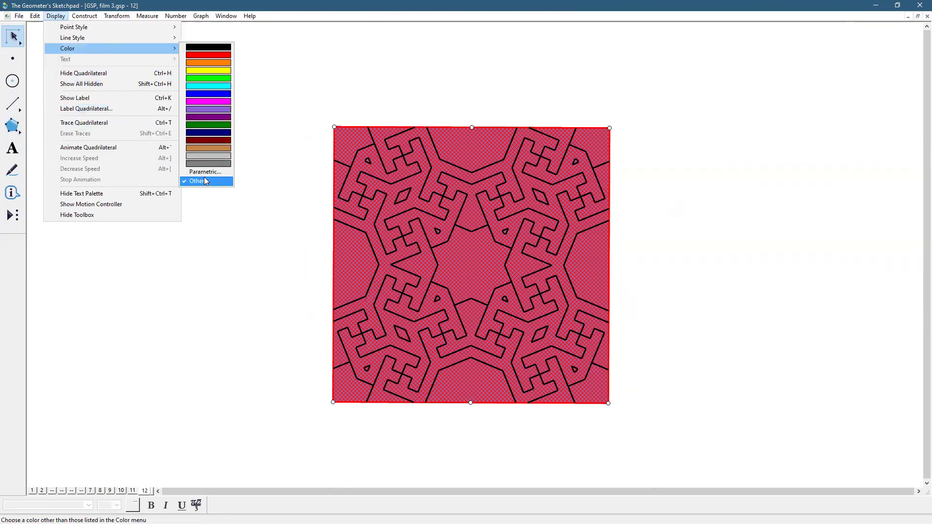
key("Return")
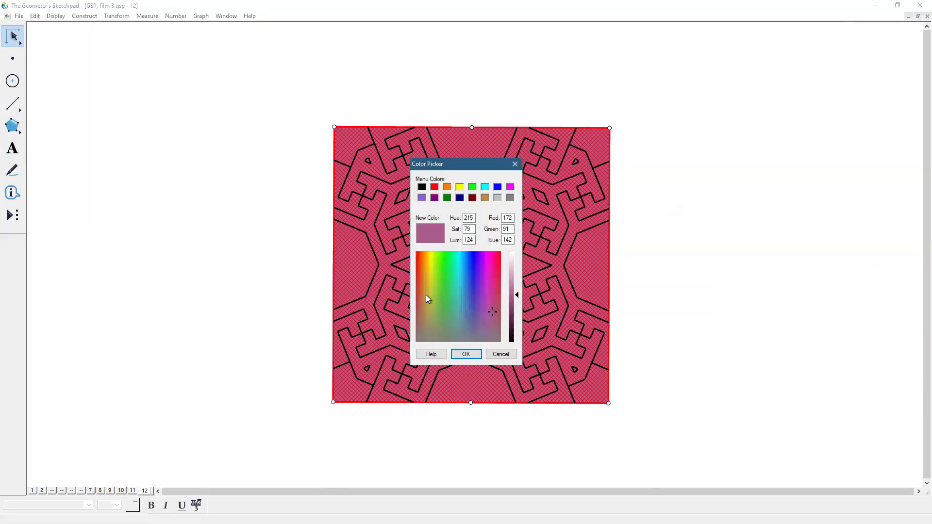
left_click(439, 309)
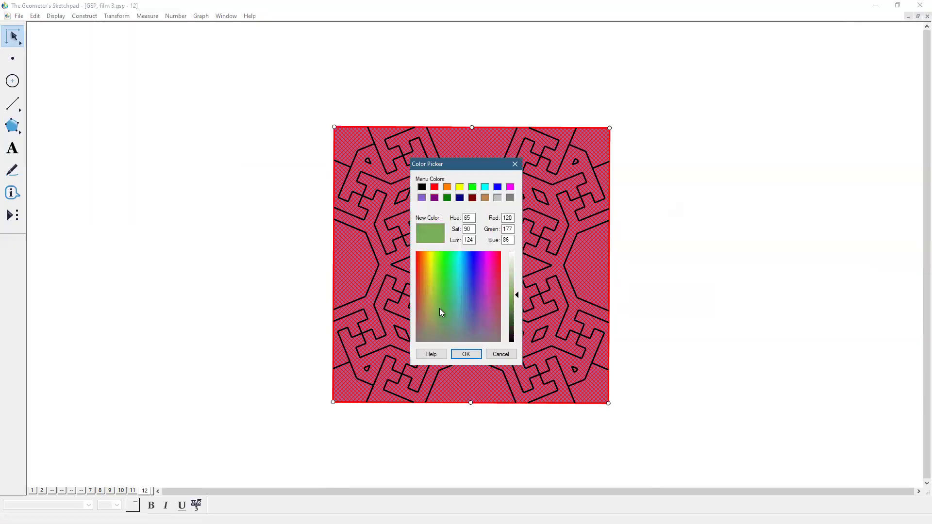
left_click_drag(517, 300, 517, 307)
left_click_drag(437, 310, 435, 292)
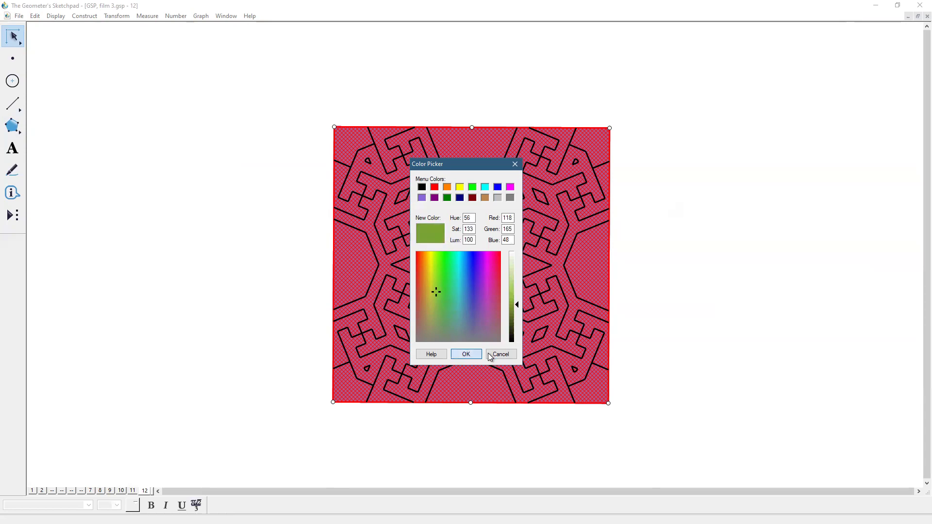
key("Return")
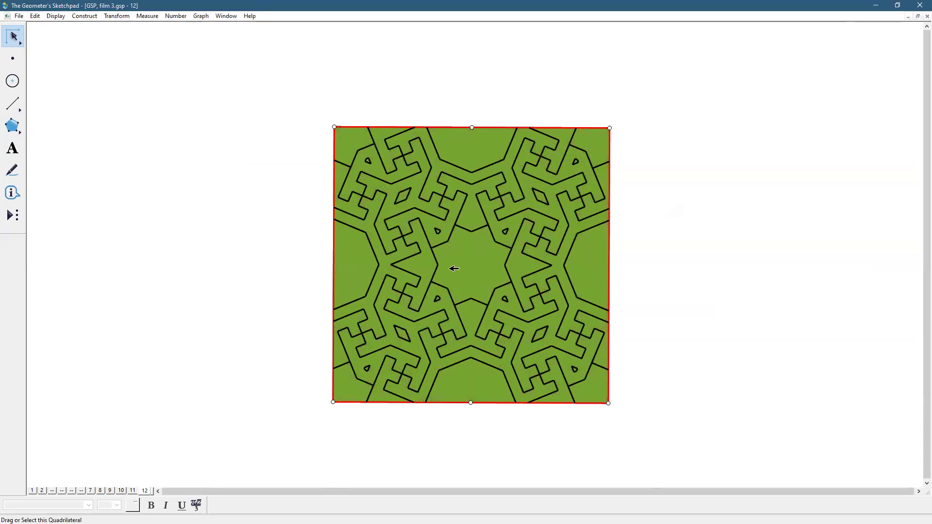
- Send the green quadrilateral behind the pattern's other shapes and deselect it
right_click(449, 256)
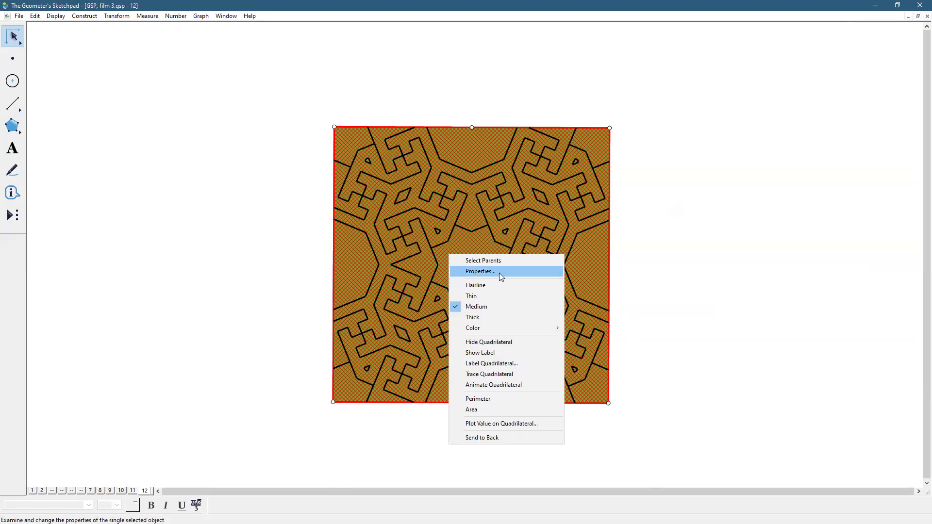
left_click(487, 438)
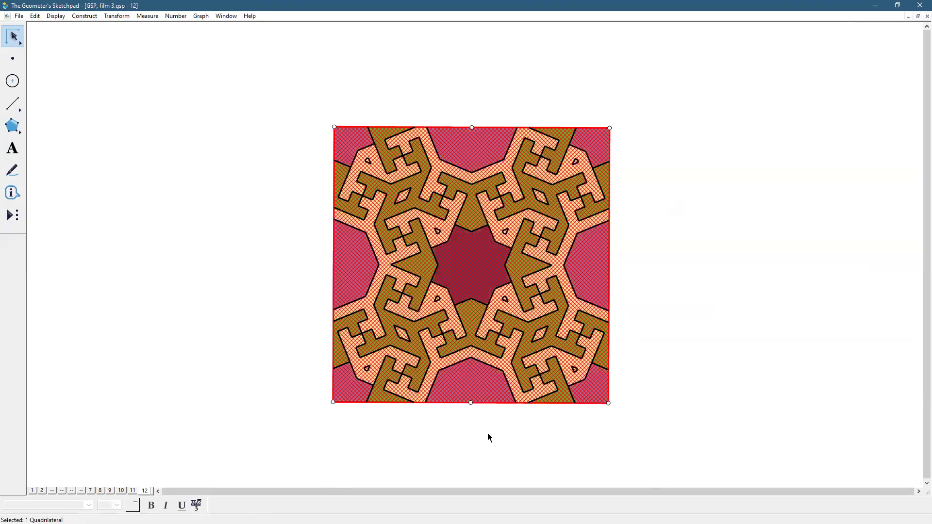
left_click(717, 347)
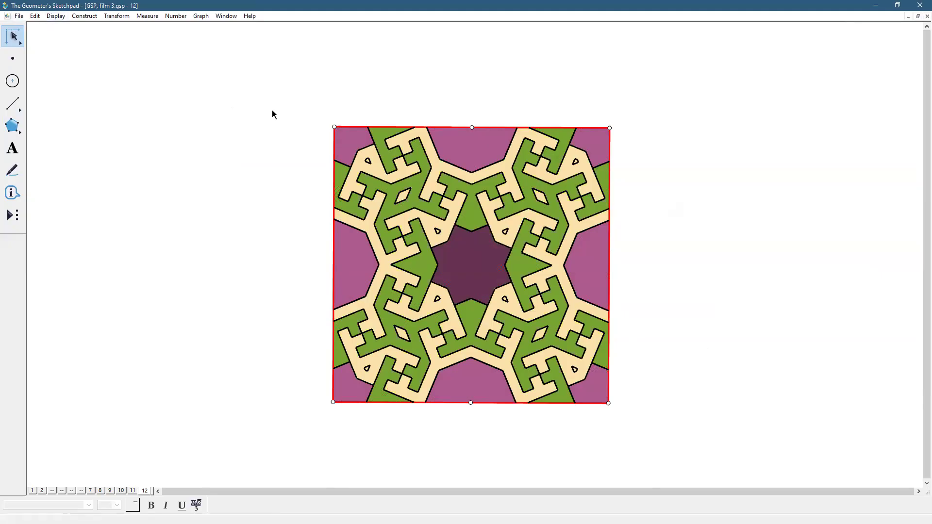
- Give all the lines of the four-tile pattern a thin line style and clear the selection
mouse_move(282, 106)
left_mouse_down()
mouse_move(280, 138)
mouse_move(402, 357)
mouse_move(637, 436)
left_mouse_up()
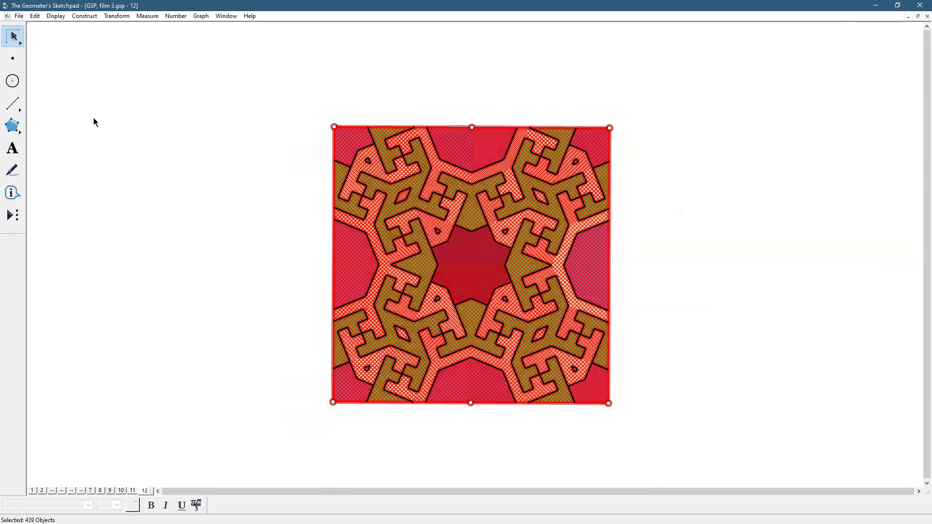
left_click(55, 18)
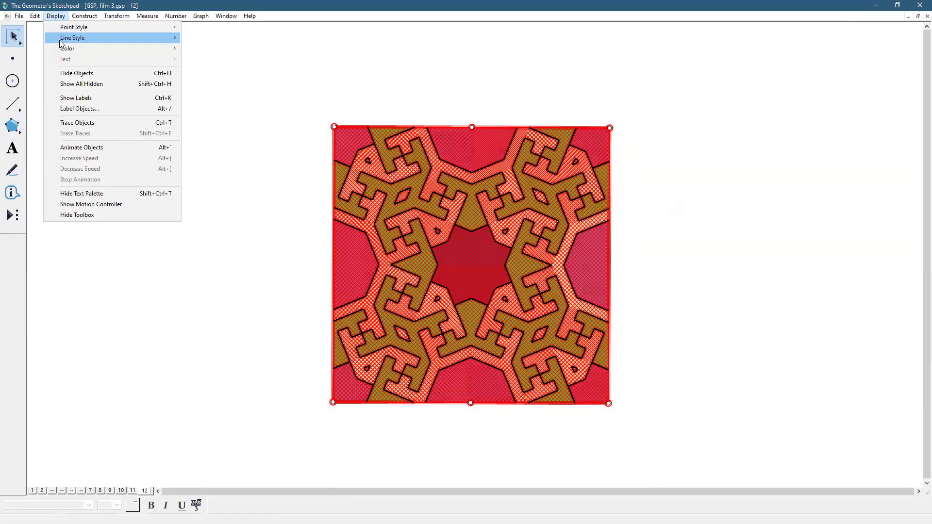
mouse_move(146, 38)
left_click(198, 48)
left_click(693, 219)
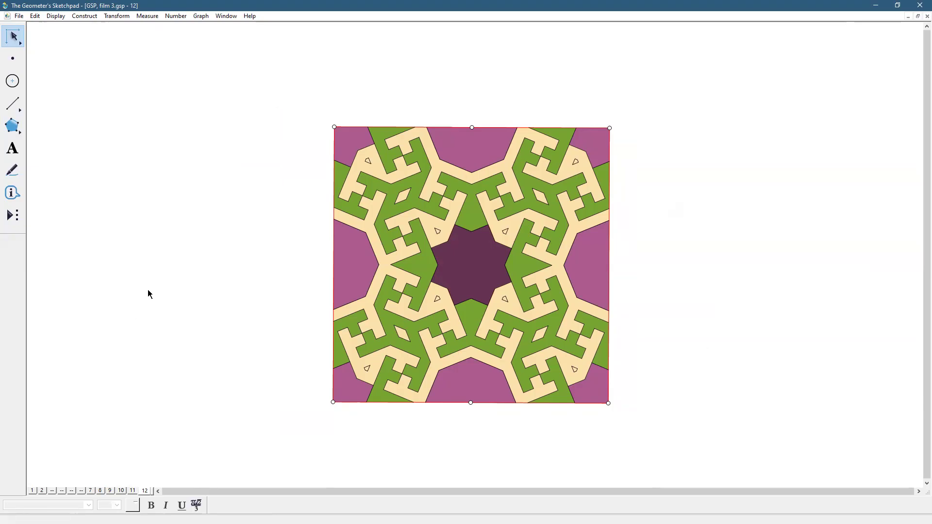
- Compare the pattern with the original mosaic photo on page 2 and return to page 12
left_click(59, 491)
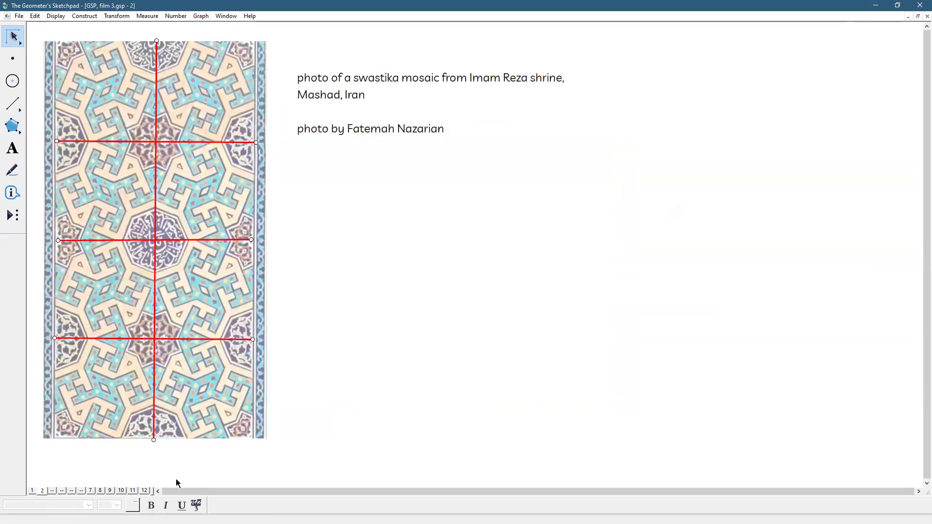
left_click(145, 491)
left_click(145, 490)
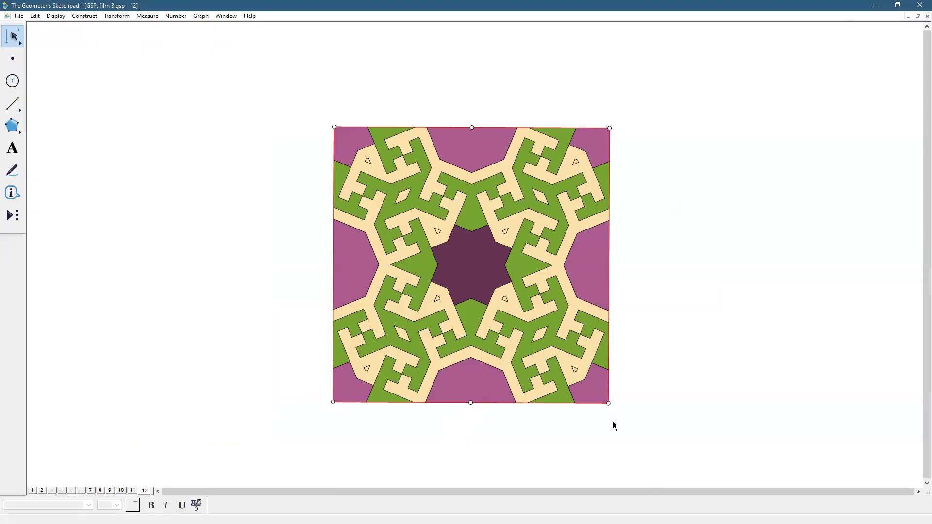
left_click(494, 402)
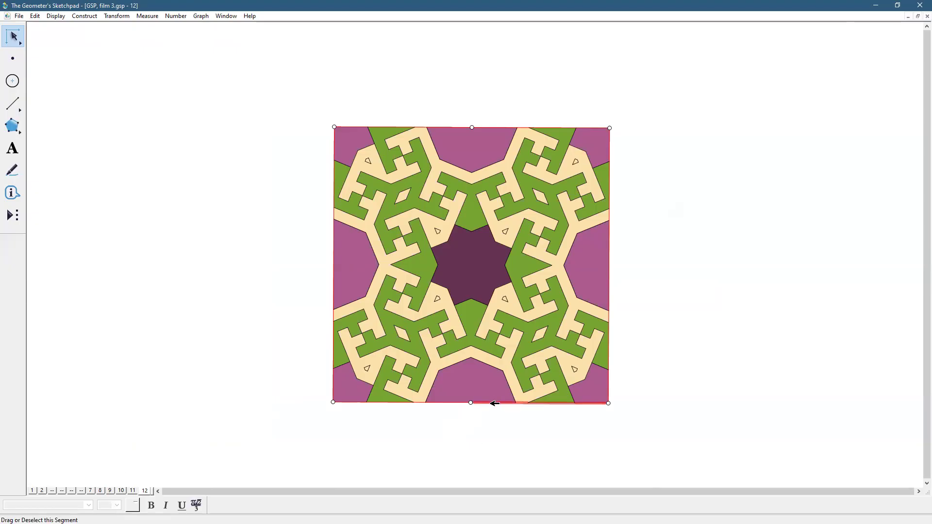
left_click(609, 282)
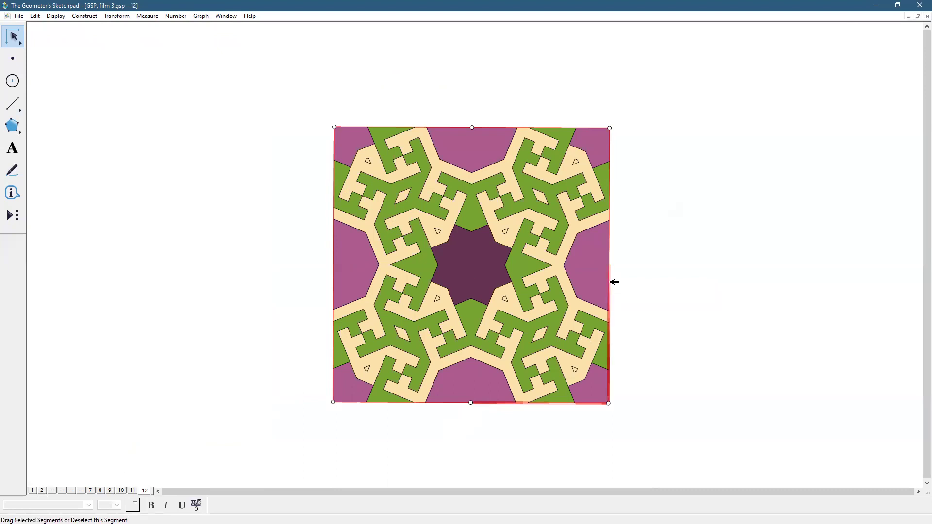
left_click(657, 282)
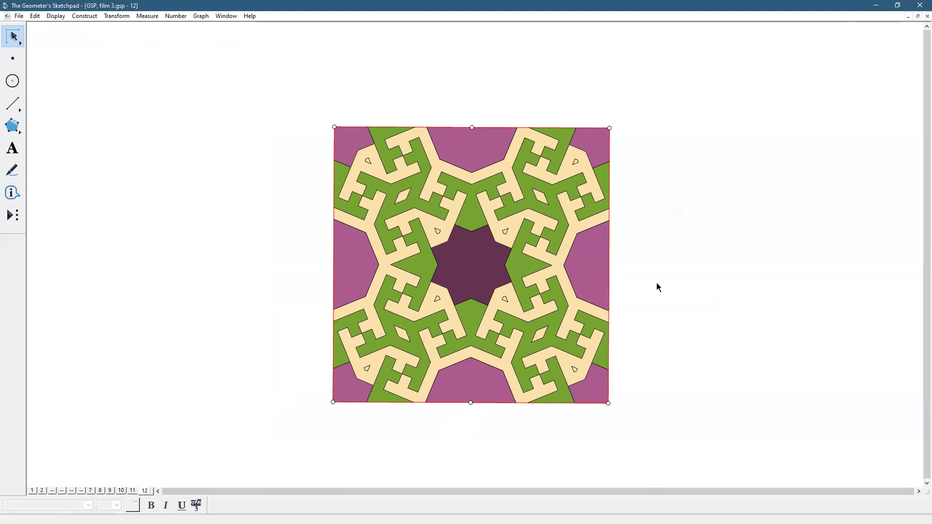